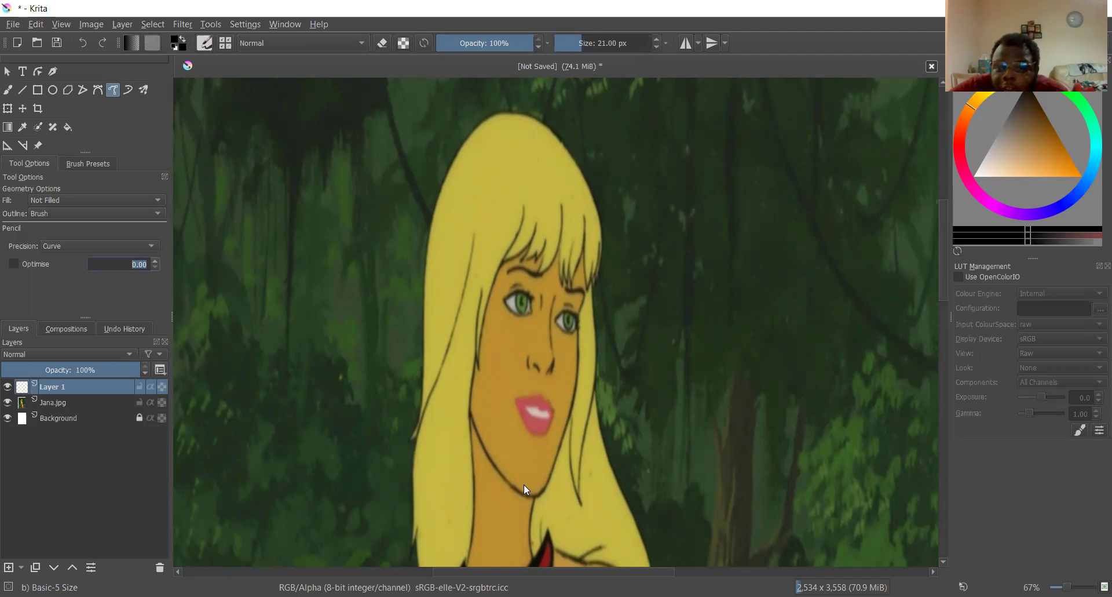
- Try to trace the cheek line beside the hair on Layer 1 with the 21 px brush
scroll(462, 266, "up", 2)
scroll(464, 197, "up", 3)
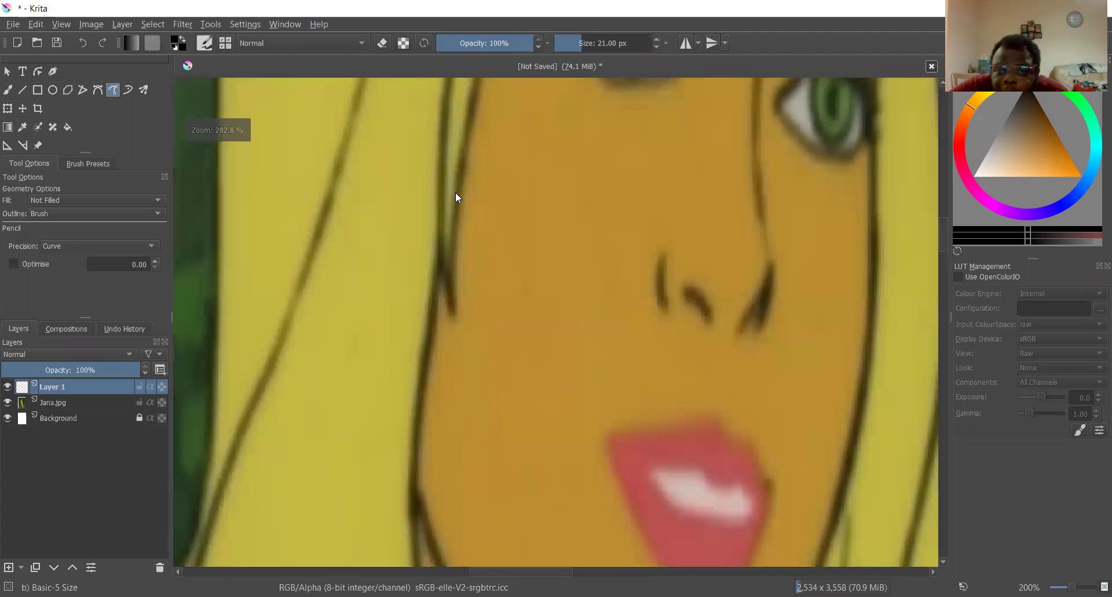
scroll(452, 277, "down", 3)
scroll(448, 302, "up", 2)
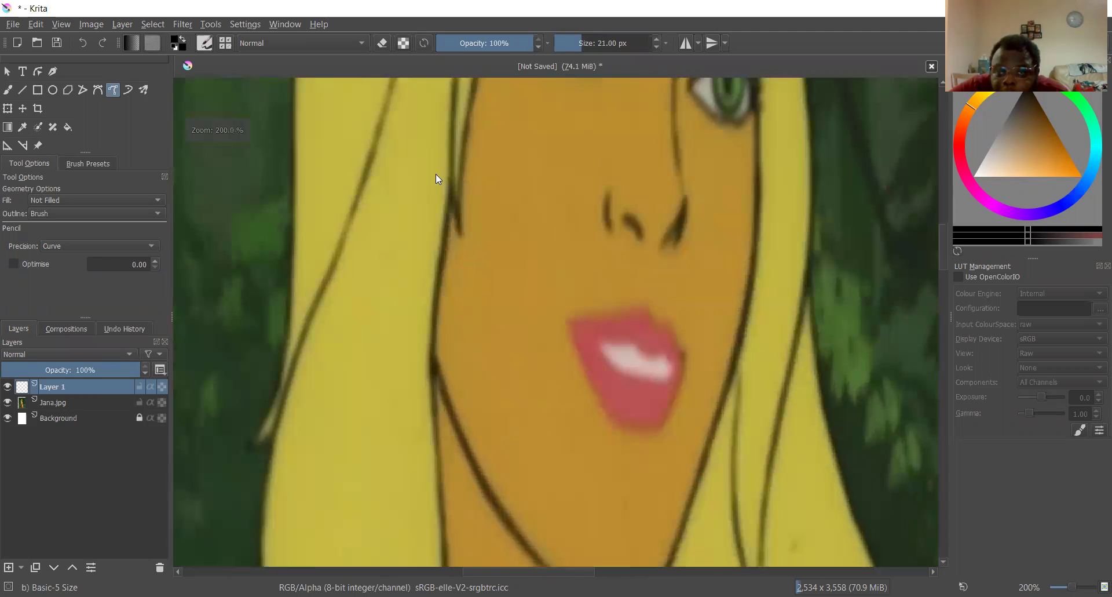
scroll(439, 197, "down", 1)
scroll(444, 180, "up", 1)
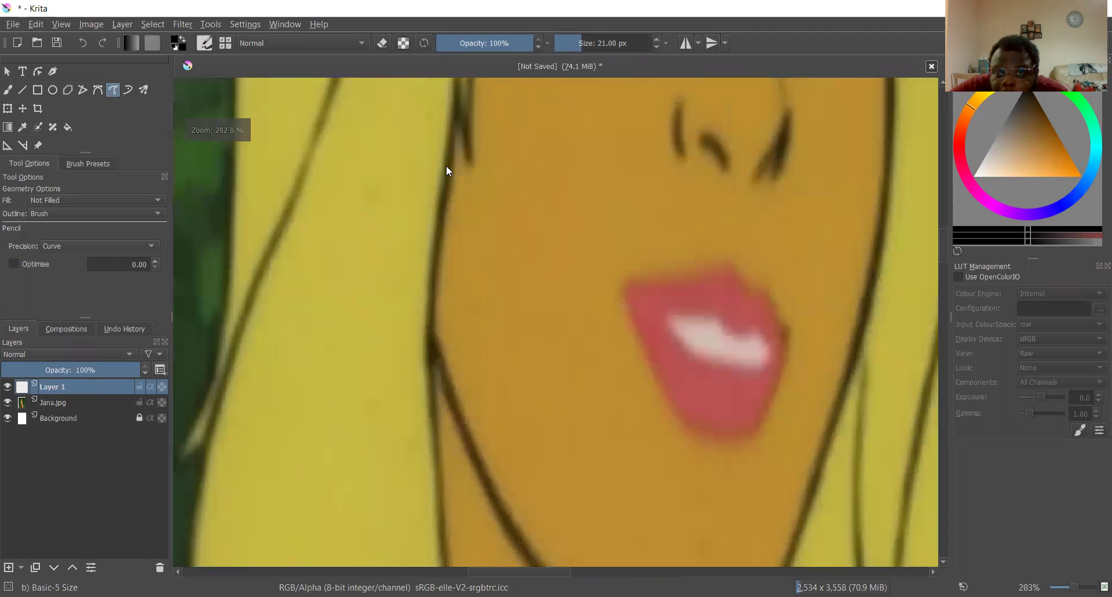
scroll(447, 166, "down", 2)
left_click_drag(446, 167, 443, 239)
left_click(82, 44)
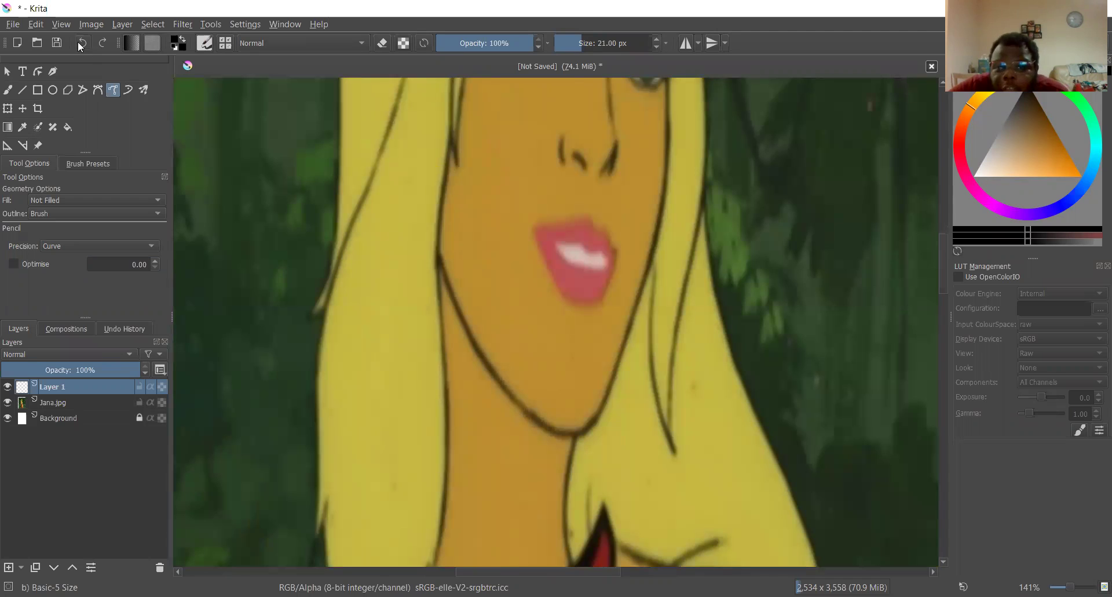
key("ctrl+shift+z")
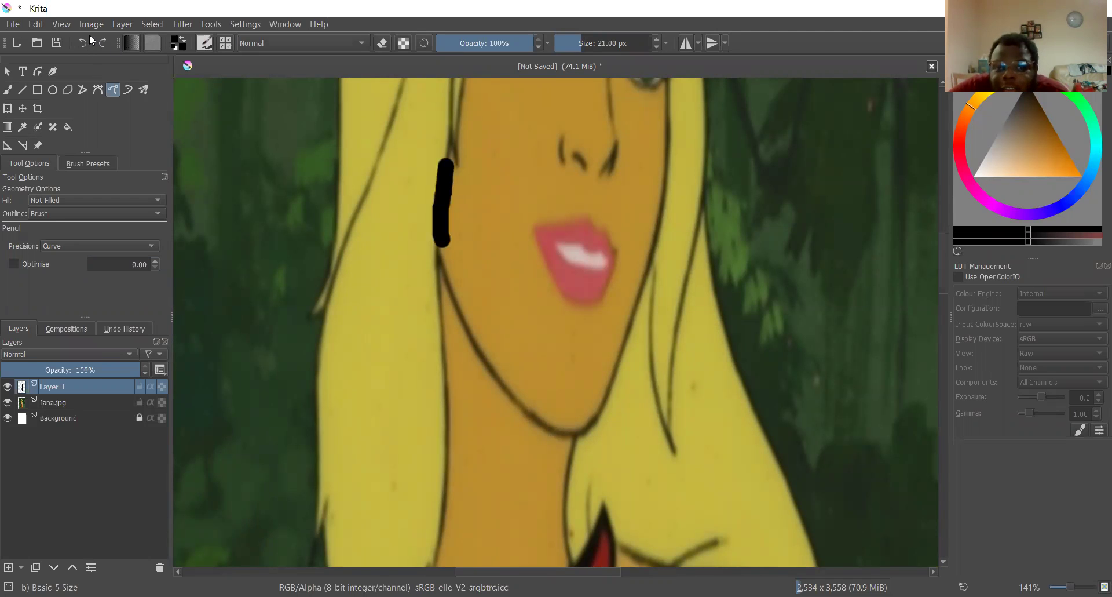
left_click(83, 41)
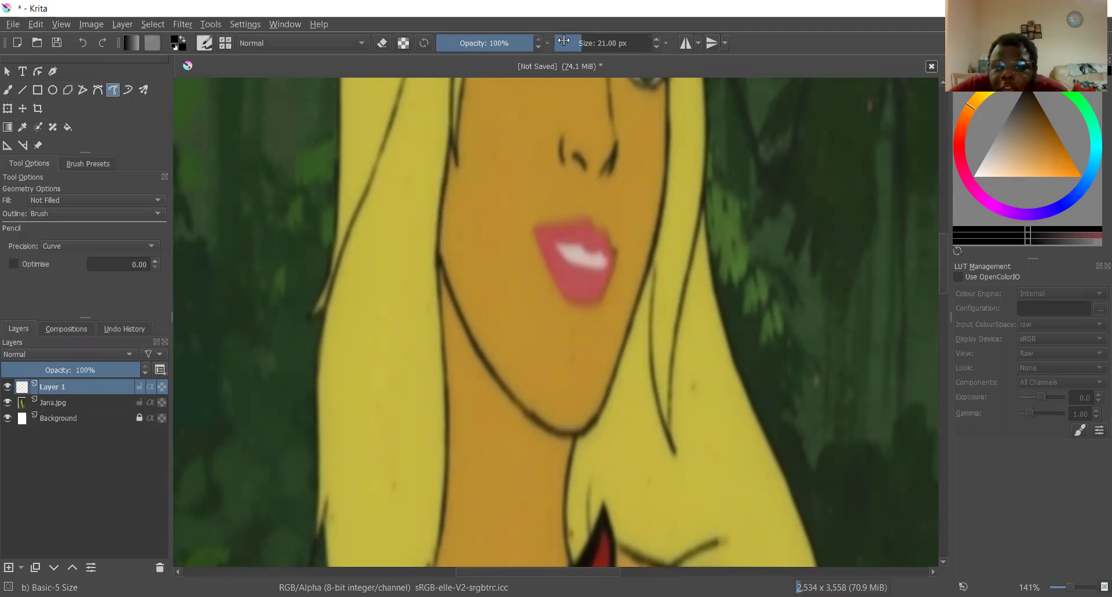
- Set the brush size to 9 px and try to trace the jawline and chin
scroll(571, 43, "down", 7)
scroll(570, 43, "down", 5)
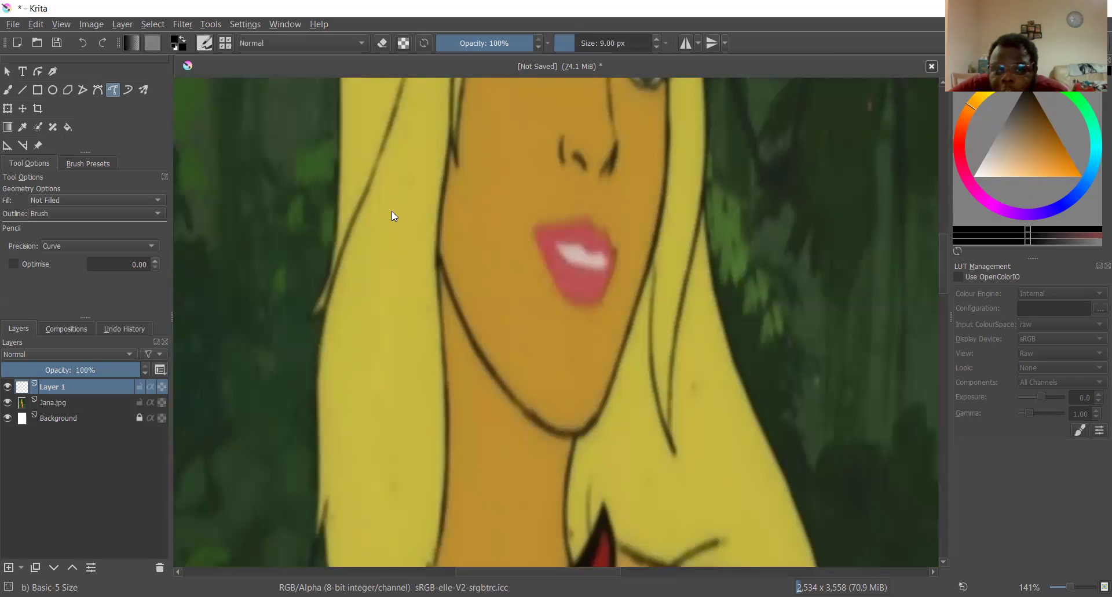
scroll(391, 204, "up", 1)
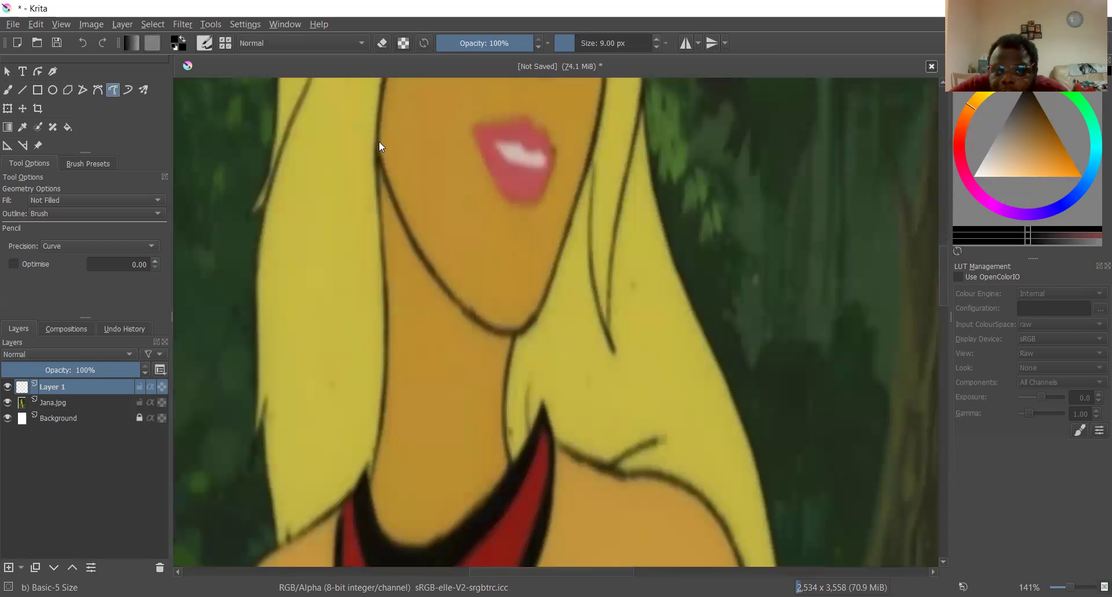
scroll(380, 148, "down", 1)
scroll(381, 155, "up", 2)
mouse_move(381, 155)
left_mouse_down()
mouse_move(576, 490)
mouse_move(744, 362)
mouse_move(774, 295)
left_mouse_up()
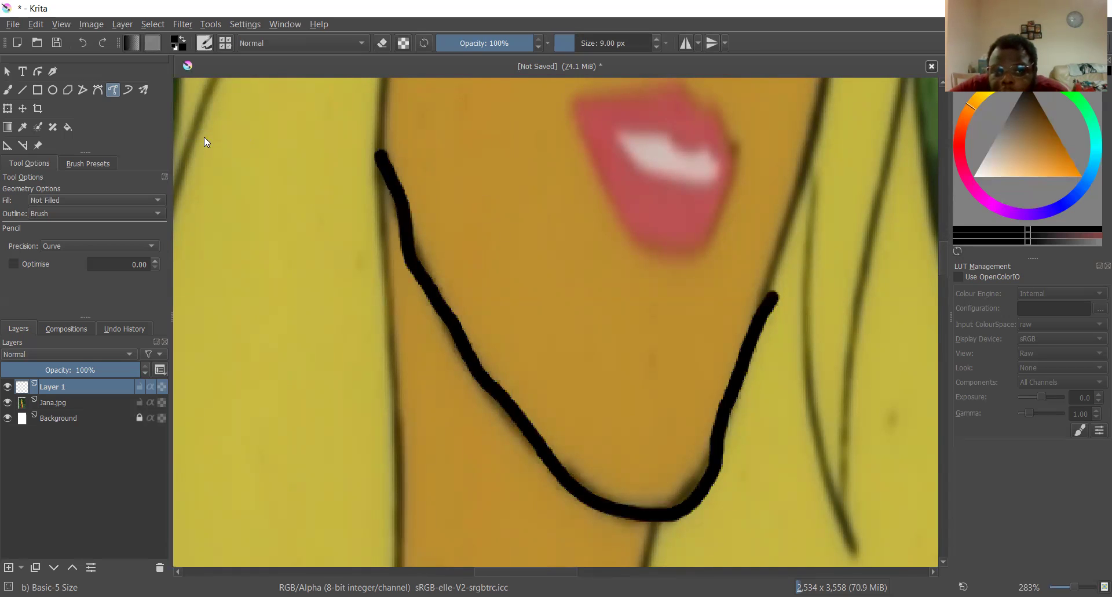
left_click(83, 42)
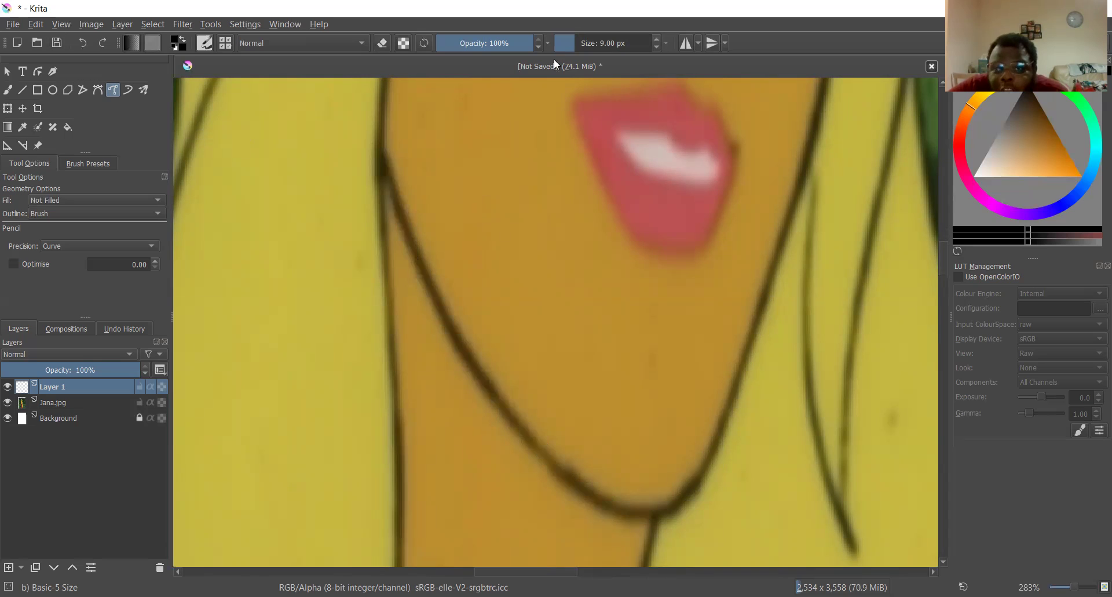
- Set the brush size to 7 px and trace the jawline around the chin from one cheek to the other
left_click(564, 44)
mouse_move(380, 142)
left_mouse_down()
mouse_move(437, 299)
mouse_move(500, 412)
mouse_move(642, 518)
mouse_move(728, 421)
mouse_move(774, 260)
left_mouse_up()
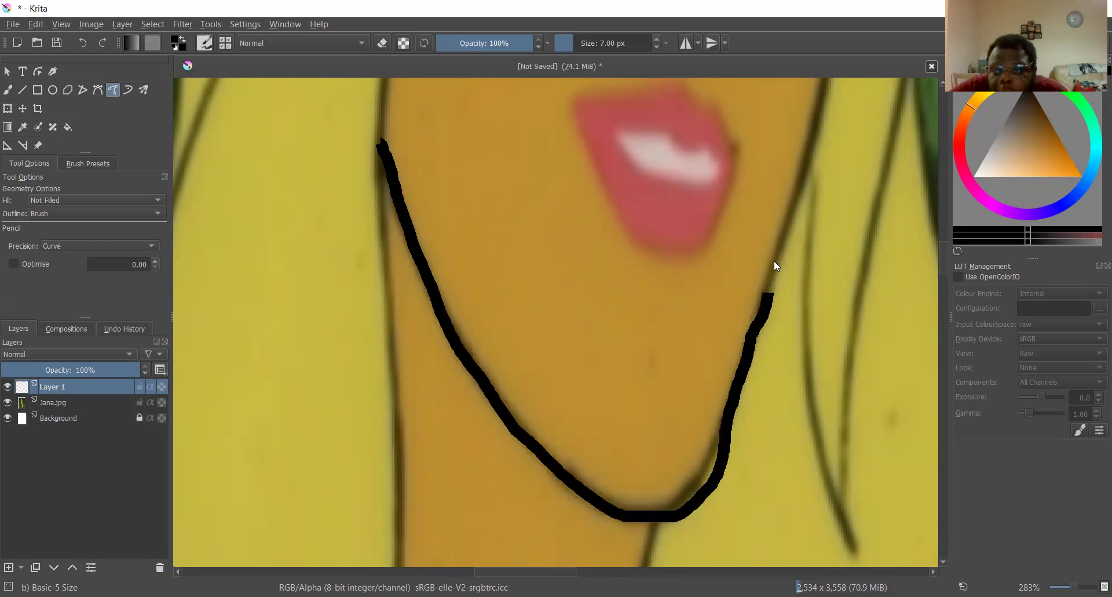
scroll(774, 260, "down", 1)
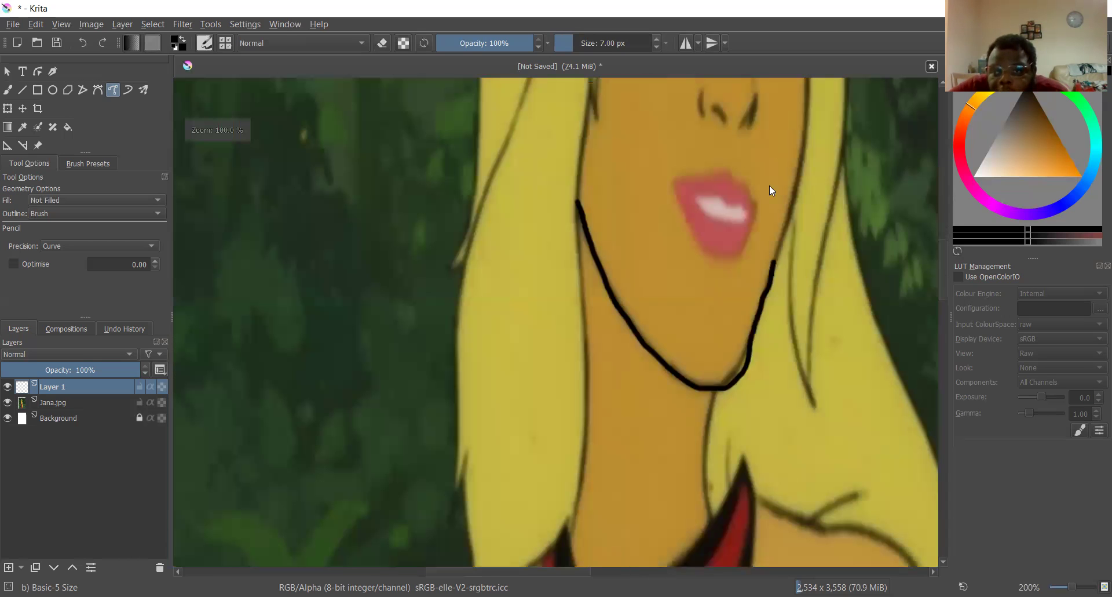
- Try to trace the face edge along the long hair, from the start of the fringe down to the cheek
scroll(670, 216, "up", 5)
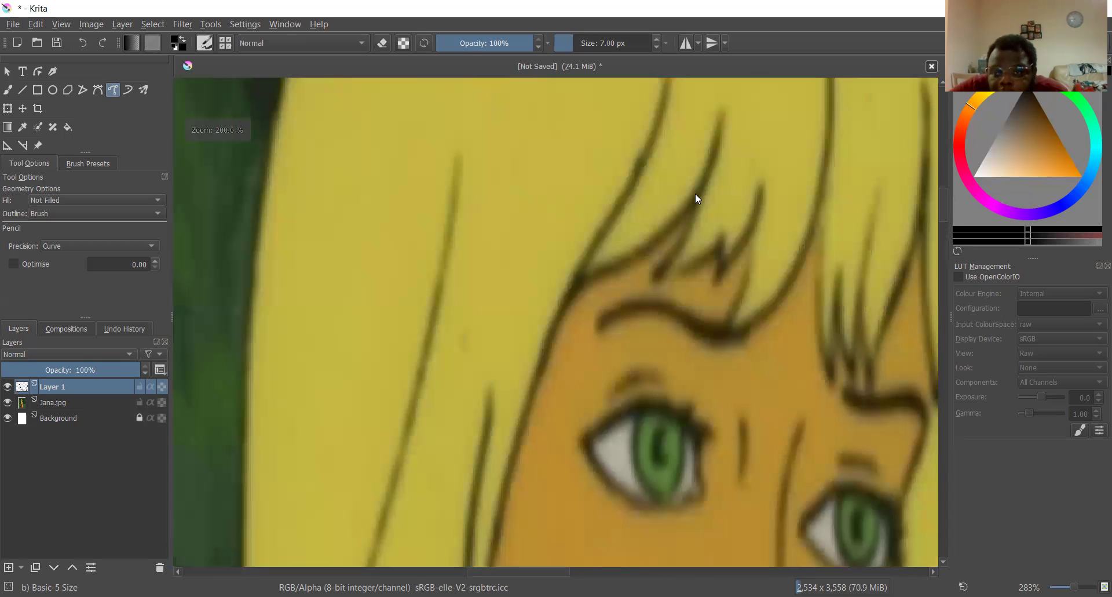
scroll(696, 193, "down", 1)
scroll(711, 132, "up", 1)
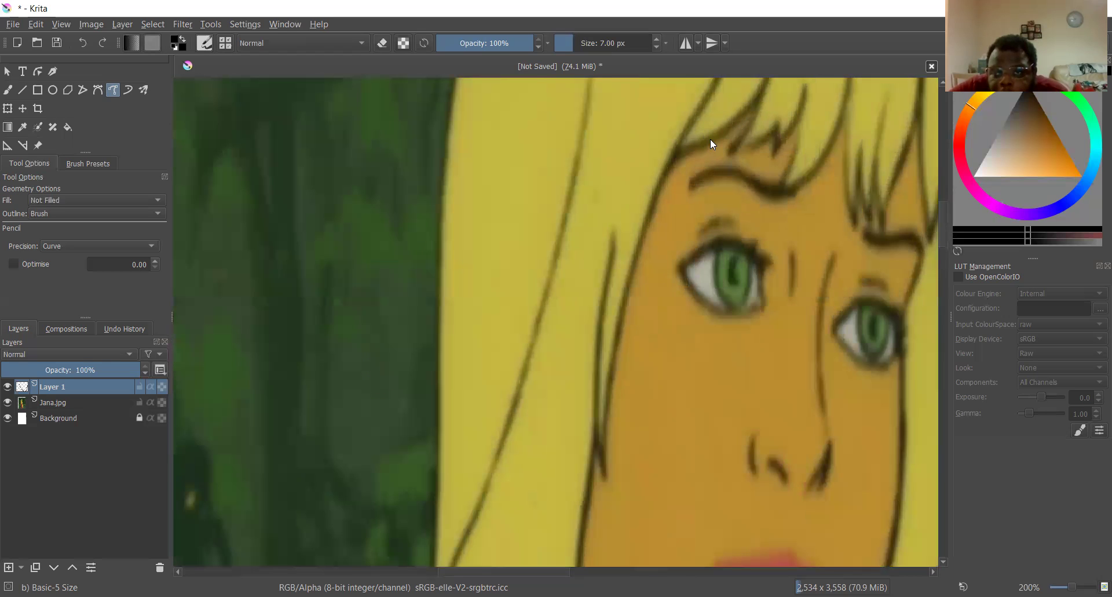
scroll(712, 144, "down", 1)
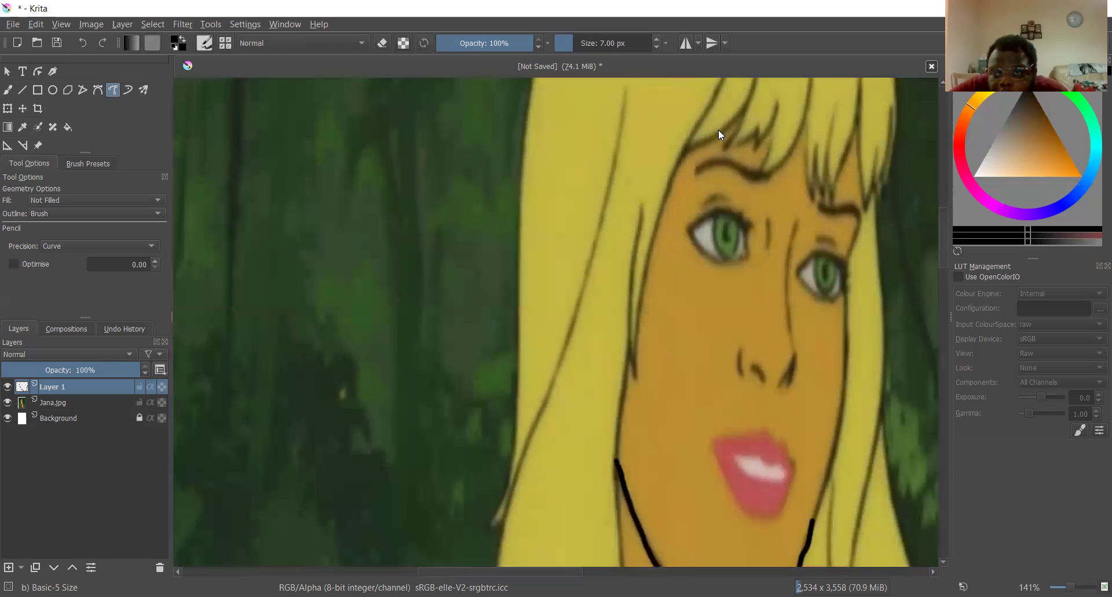
scroll(718, 130, "up", 1)
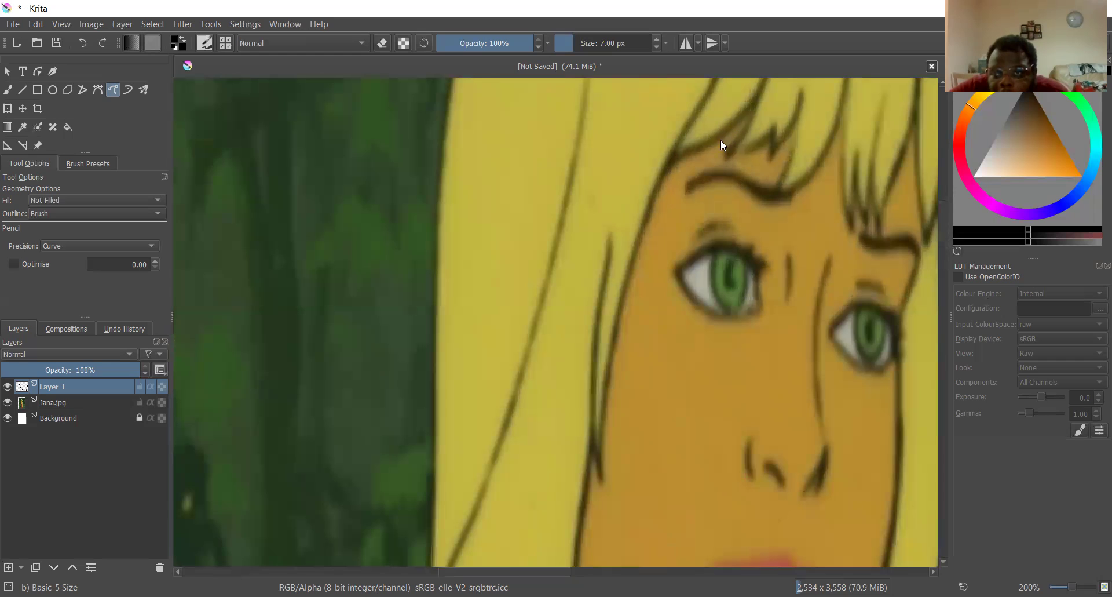
mouse_move(730, 123)
left_mouse_down()
mouse_move(665, 161)
mouse_move(654, 191)
left_mouse_up()
left_click_drag(639, 238, 603, 472)
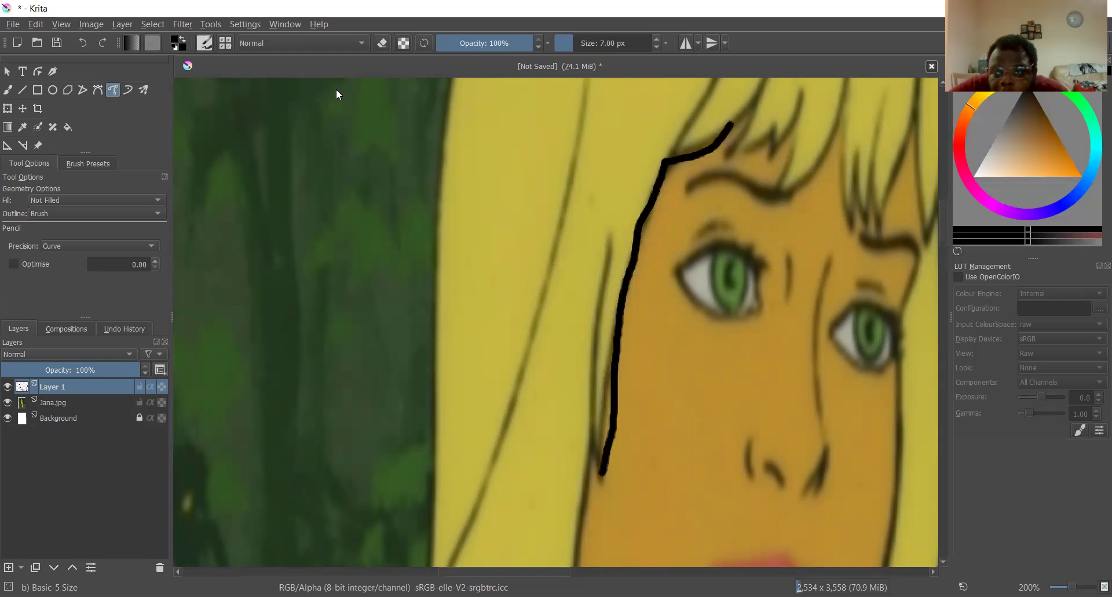
key("ctrl+z")
- Trace the face edge along the long hair, from the first fringe tip down to the hair strand's end at the cheek
scroll(718, 124, "up", 1)
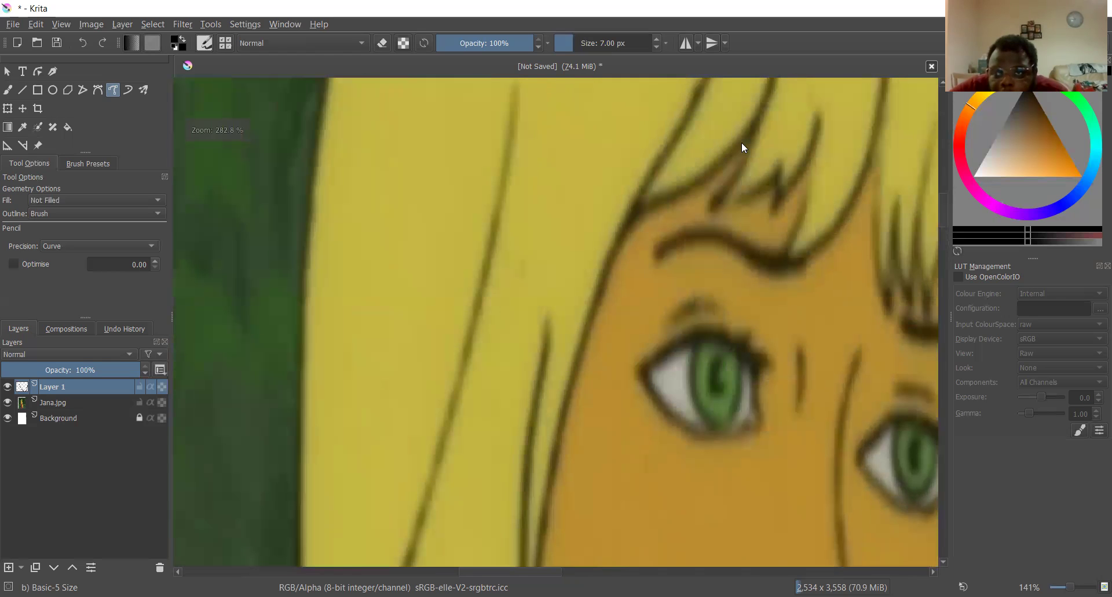
scroll(742, 143, "down", 1)
mouse_move(744, 142)
left_mouse_down()
mouse_move(666, 197)
mouse_move(608, 360)
left_mouse_up()
left_click_drag(603, 425, 595, 513)
- Trace the cheek line from the hair strand's end down to the jawline so the face outline joins up
scroll(586, 492, "down", 5)
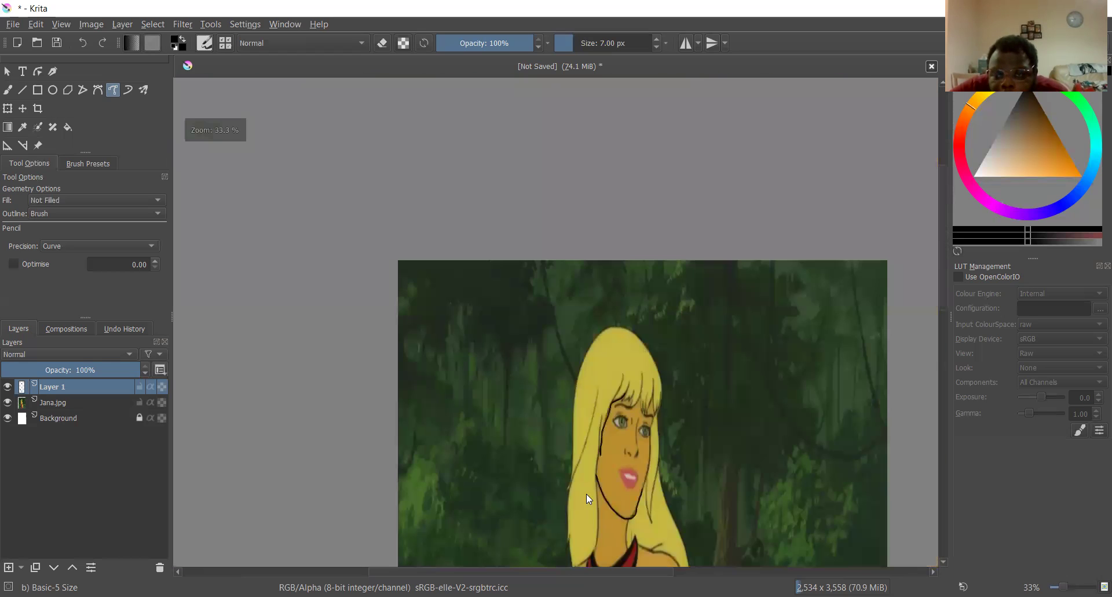
scroll(621, 344, "up", 5)
scroll(643, 336, "up", 1)
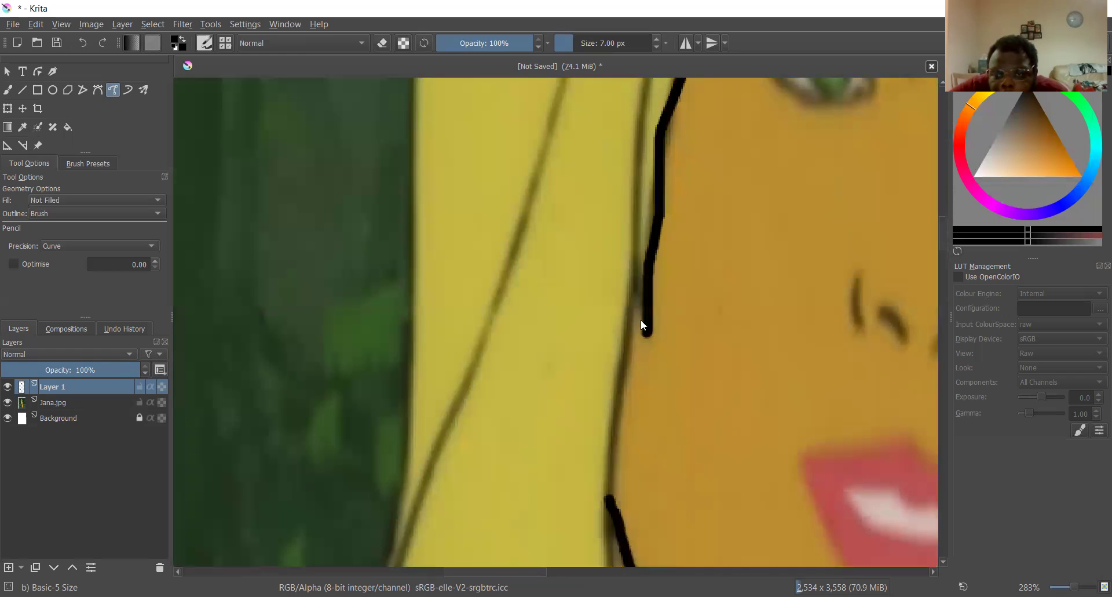
scroll(650, 329, "up", 1)
left_click_drag(647, 327, 633, 255)
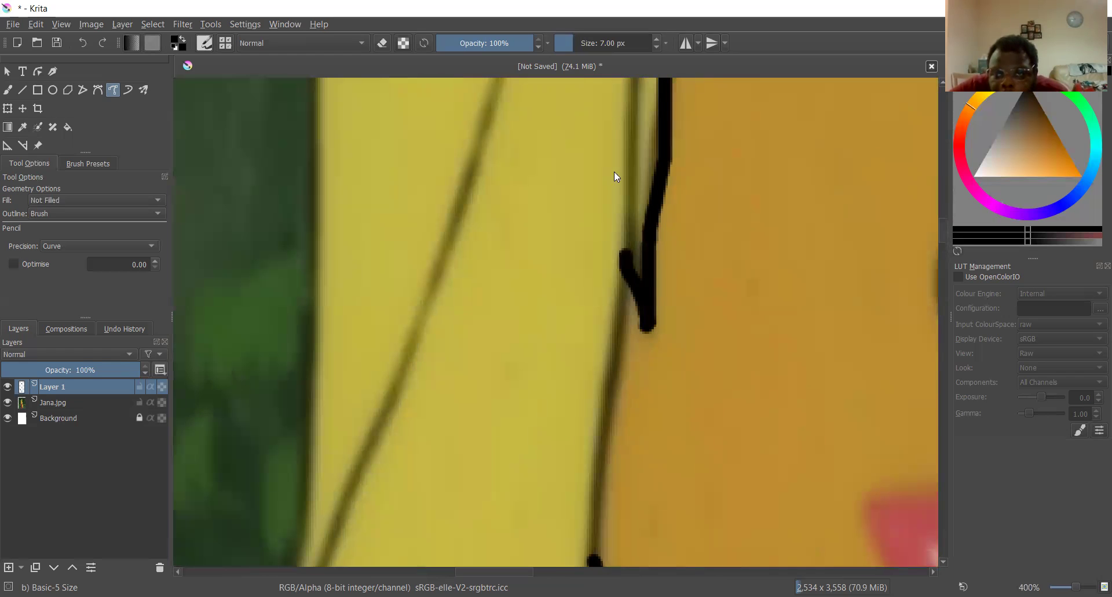
scroll(614, 171, "down", 1)
left_click_drag(617, 170, 598, 360)
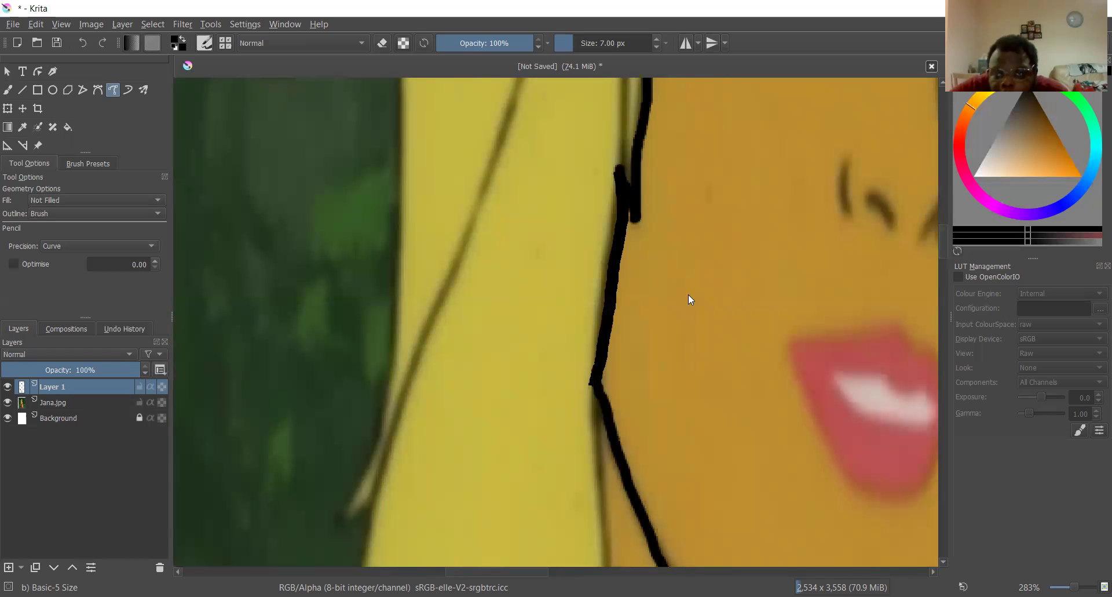
- Trace the zigzag fringe tips and the large curved lock above the first eyebrow
scroll(563, 197, "up", 1)
mouse_move(565, 189)
left_mouse_down()
mouse_move(555, 277)
mouse_move(615, 259)
left_mouse_up()
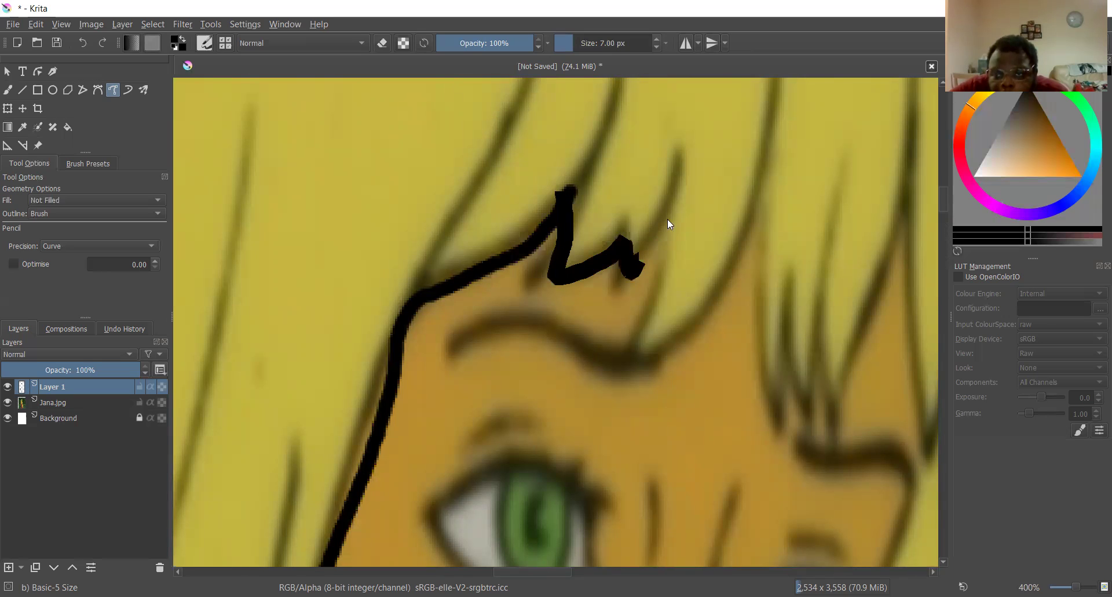
scroll(782, 272, "down", 1)
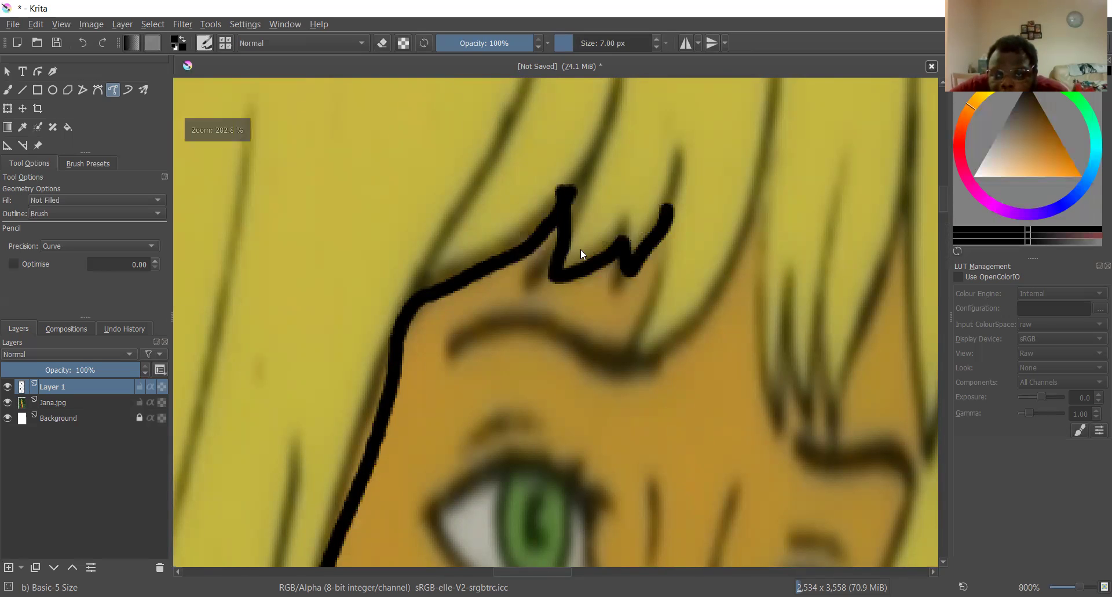
scroll(569, 231, "up", 1)
left_click_drag(578, 228, 564, 333)
mouse_move(598, 371)
left_mouse_down()
mouse_move(671, 281)
mouse_move(703, 210)
mouse_move(705, 168)
left_mouse_up()
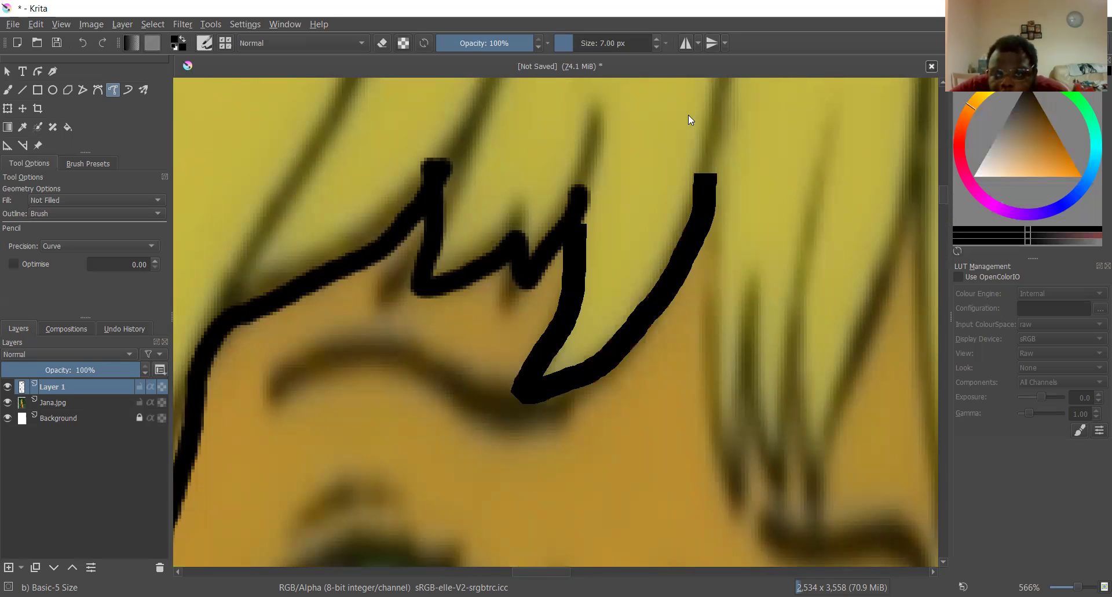
- Try to trace the narrow fringe strands between the two eyebrows
scroll(643, 138, "down", 1)
mouse_move(643, 138)
left_mouse_down()
mouse_move(666, 340)
mouse_move(670, 226)
left_mouse_up()
mouse_move(702, 318)
left_mouse_down()
mouse_move(696, 215)
mouse_move(716, 200)
left_mouse_up()
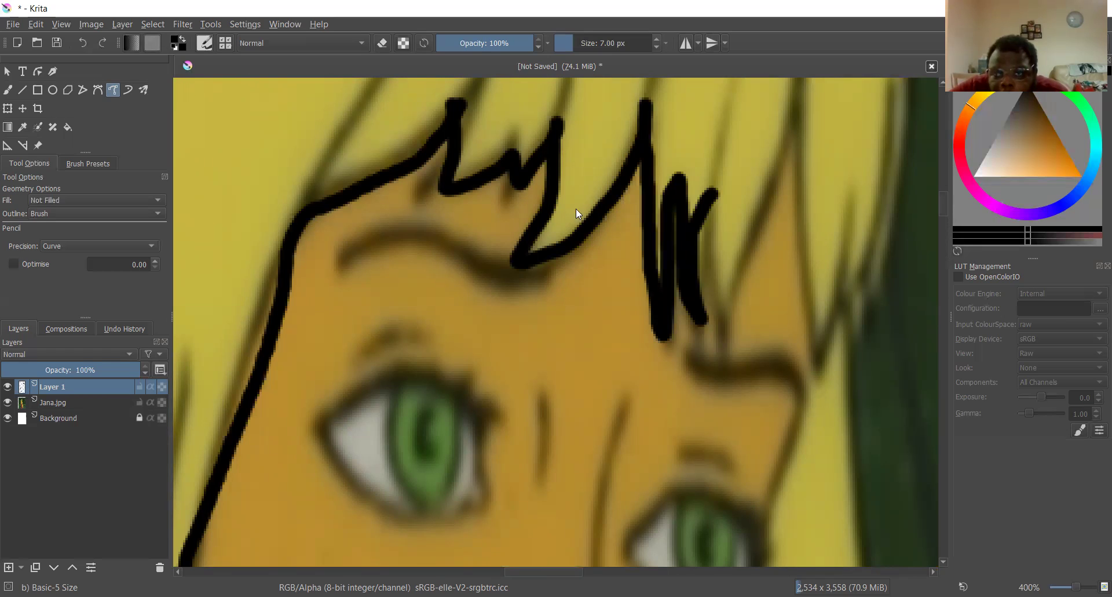
key("ctrl+z")
- Trace the narrow fringe strands hanging between the eyebrows, redrawing the second strand after undoing it
mouse_move(648, 137)
left_mouse_down()
mouse_move(682, 216)
mouse_move(684, 185)
left_mouse_up()
mouse_move(687, 251)
left_mouse_down()
mouse_move(695, 263)
mouse_move(703, 231)
left_mouse_up()
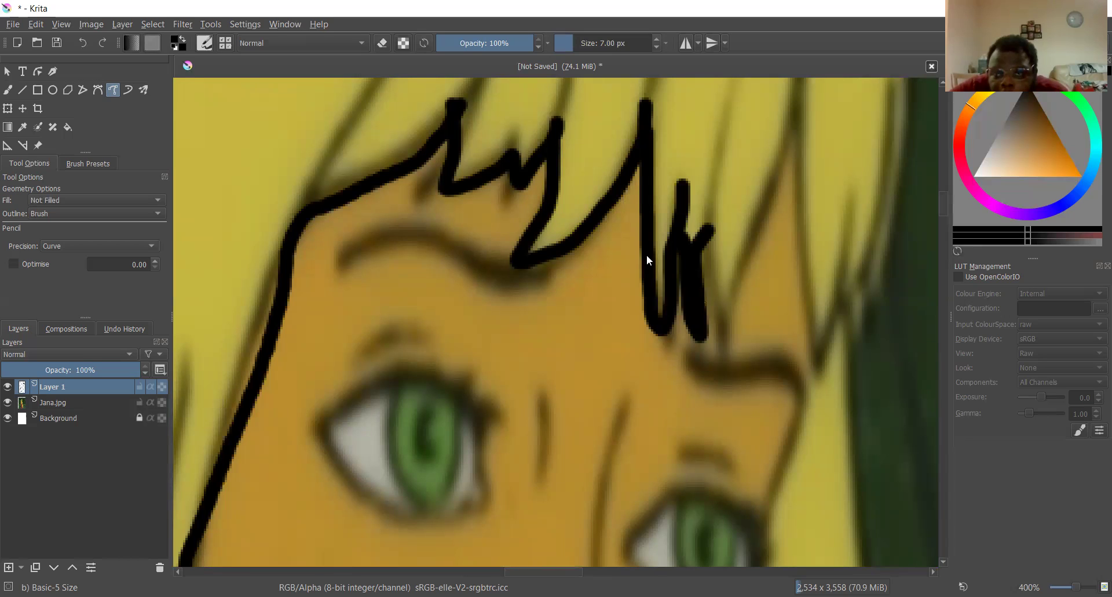
key("ctrl+z")
scroll(677, 225, "up", 1)
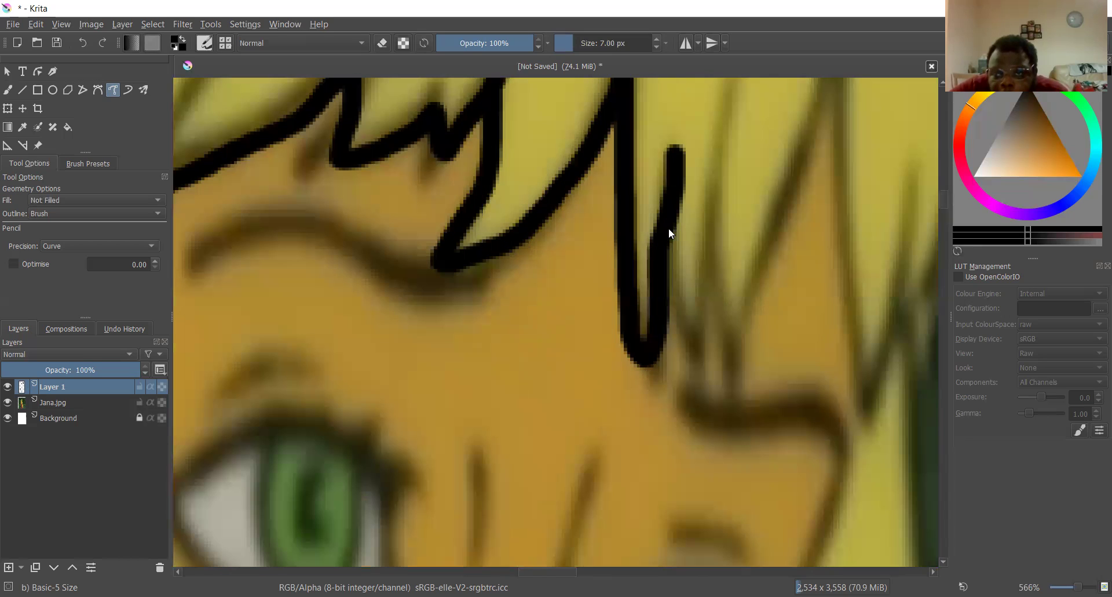
left_click_drag(690, 325, 724, 120)
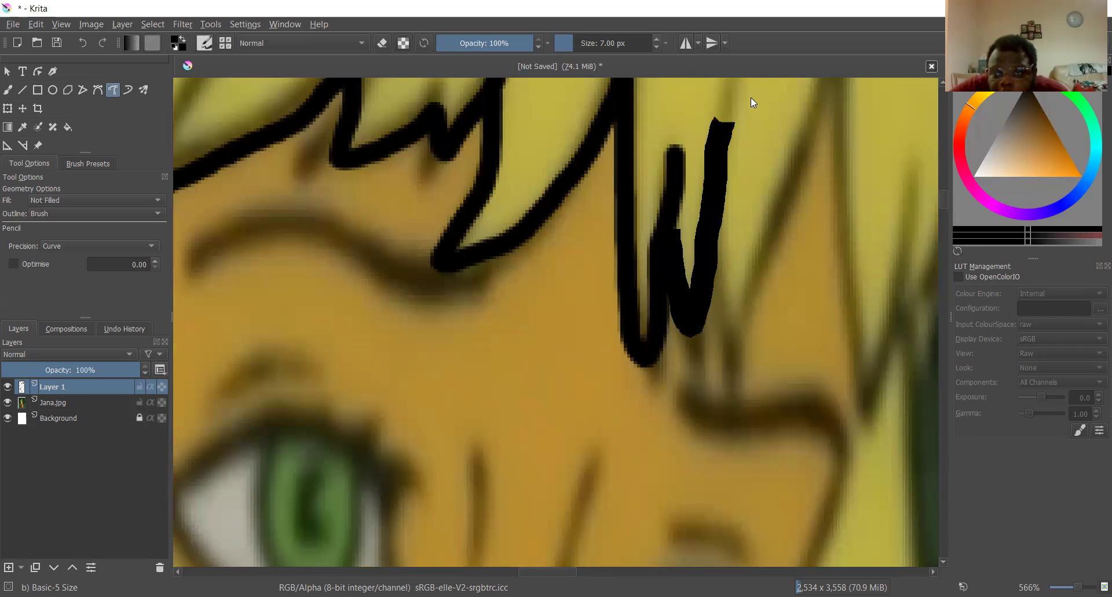
- Trace the remaining pointed fringe locks above the second eyebrow, ending at the outer side of the hair
scroll(638, 399, "down", 1)
scroll(637, 402, "down", 1)
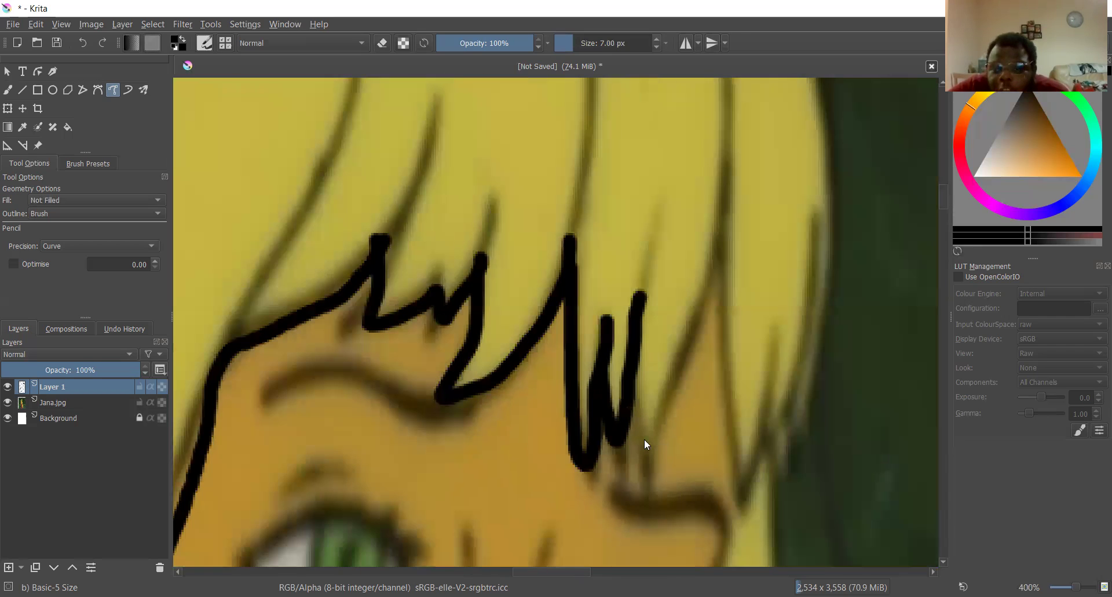
scroll(635, 412, "up", 1)
mouse_move(627, 383)
left_mouse_down()
mouse_move(653, 469)
mouse_move(745, 191)
left_mouse_up()
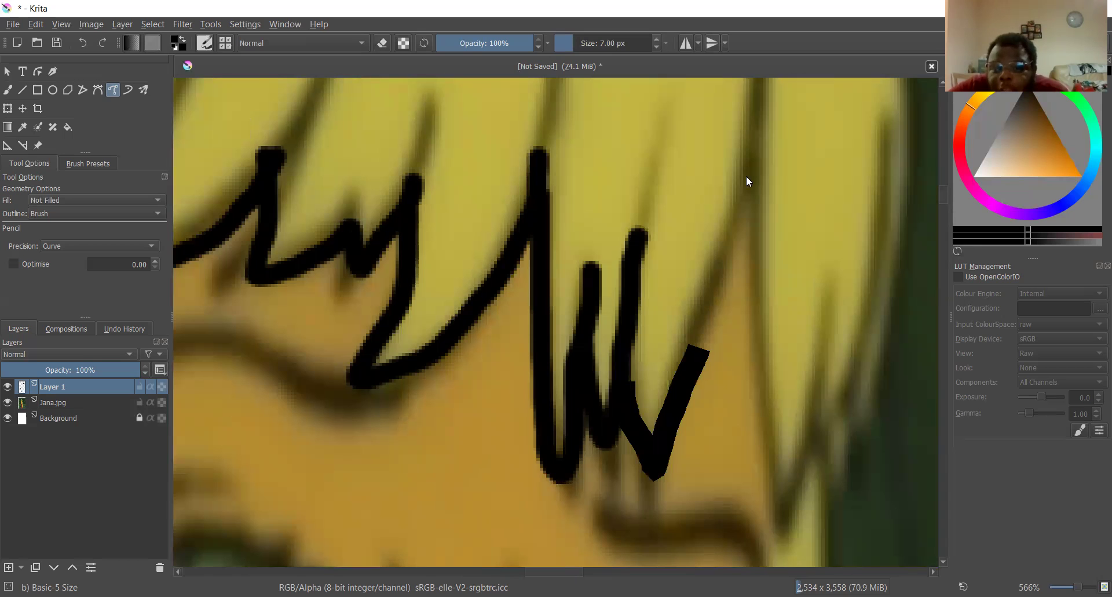
scroll(754, 134, "down", 2)
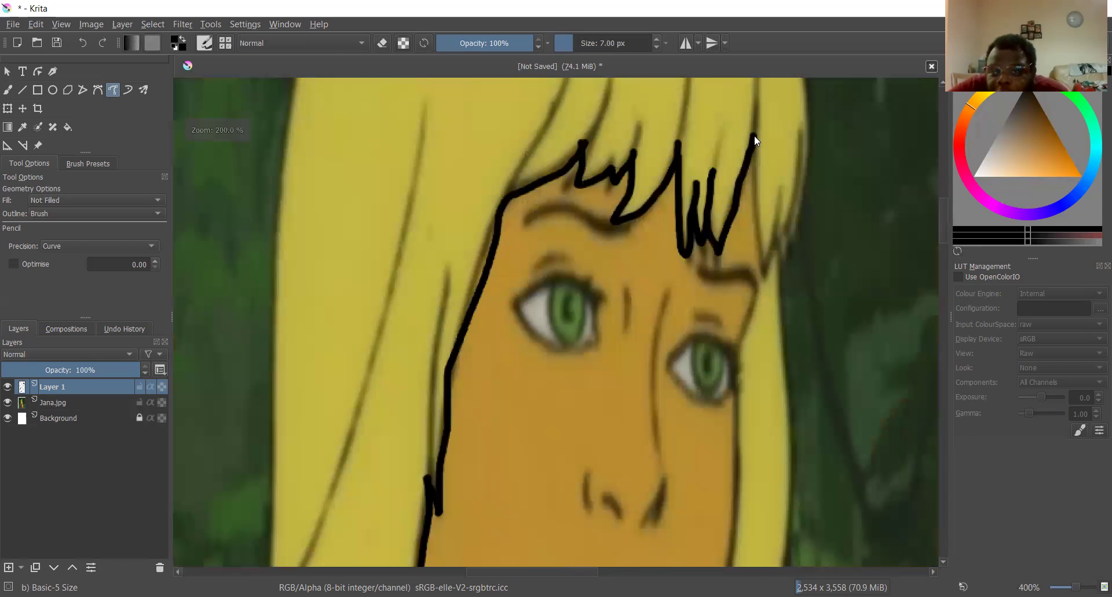
scroll(754, 135, "up", 1)
mouse_move(759, 224)
left_mouse_down()
mouse_move(778, 405)
mouse_move(820, 295)
mouse_move(800, 225)
left_mouse_up()
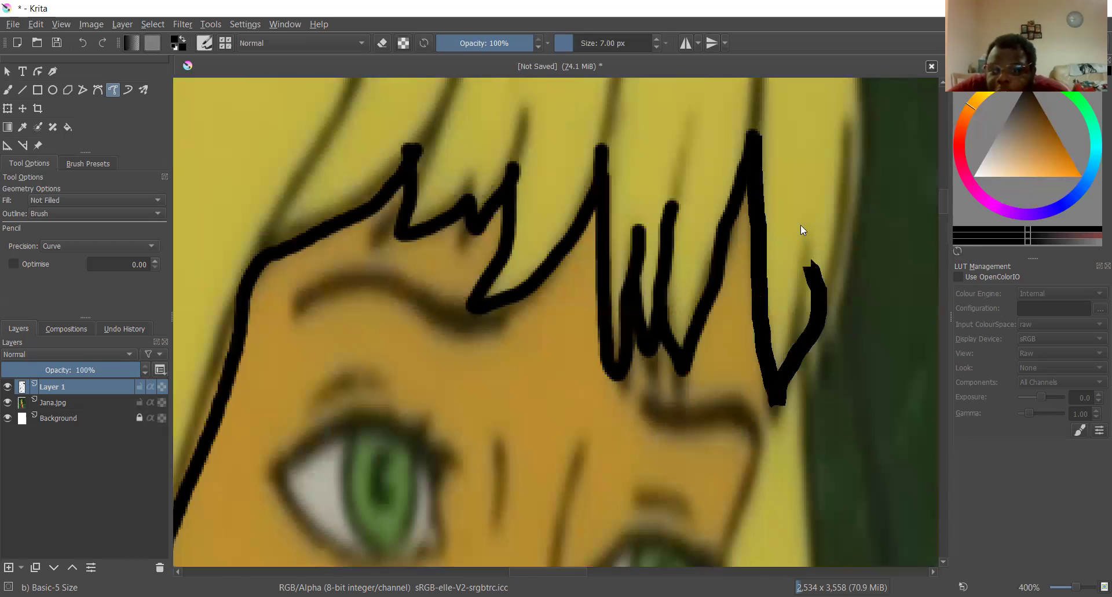
scroll(800, 226, "down", 1)
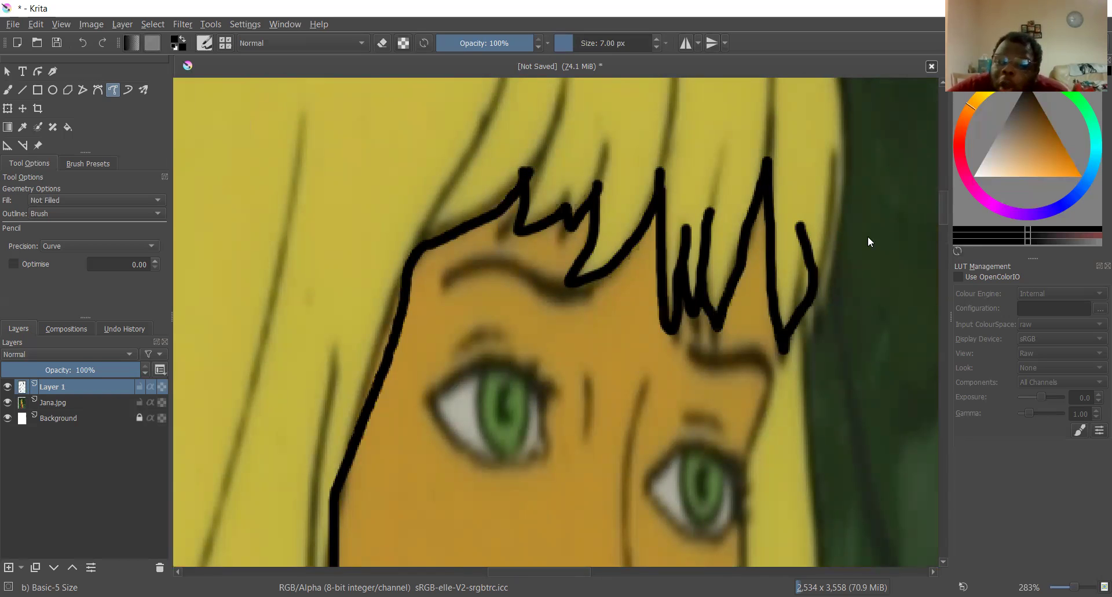
scroll(863, 239, "down", 2)
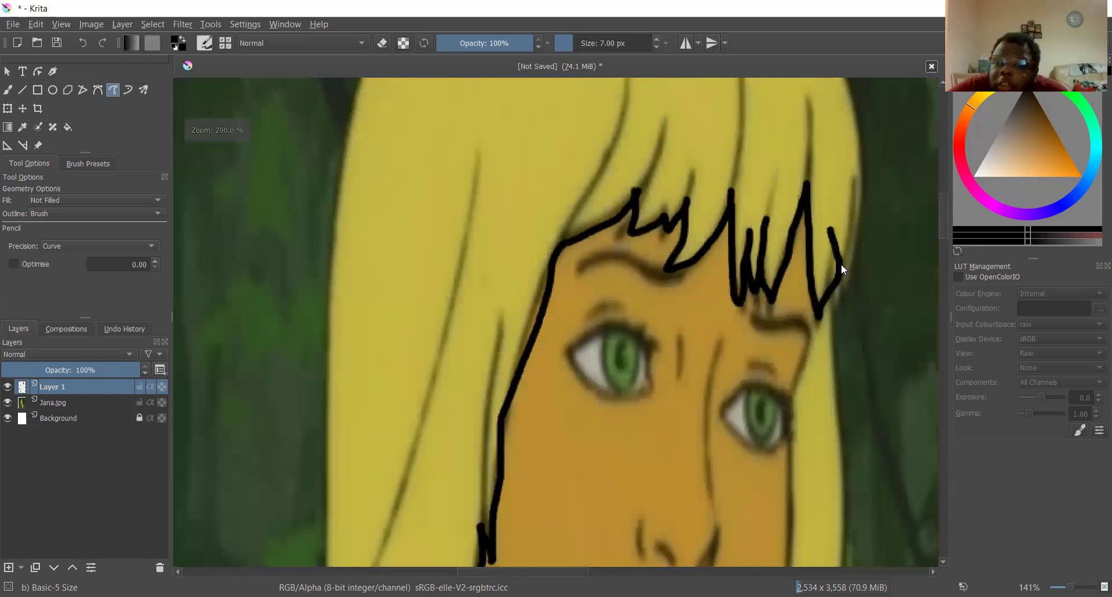
- Trace the outer edge of the hair upward from the tip of the last fringe lock
scroll(842, 269, "up", 4)
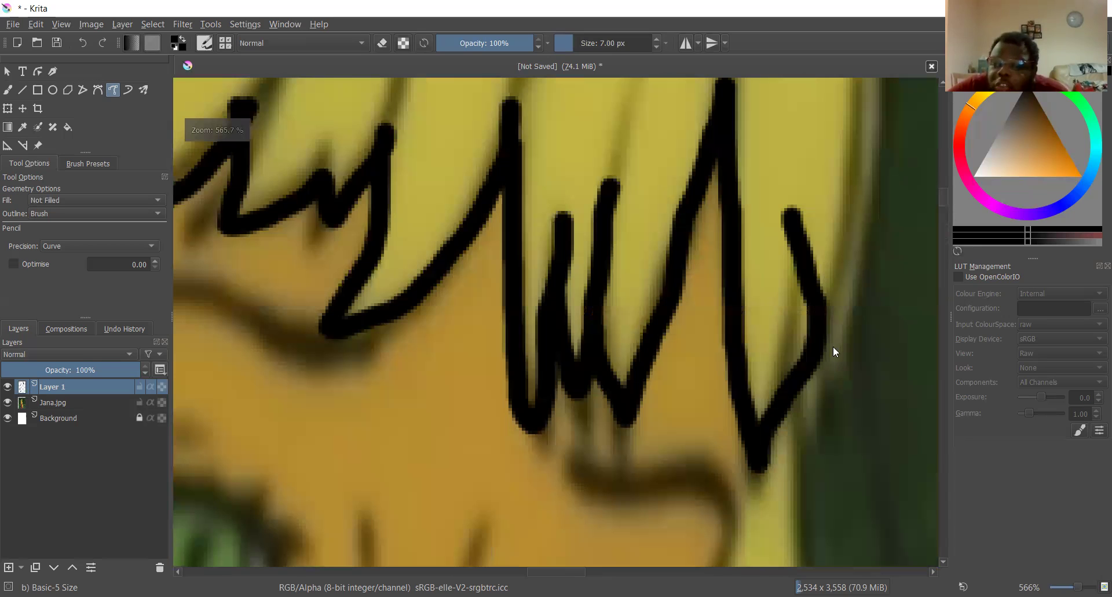
scroll(830, 349, "down", 2)
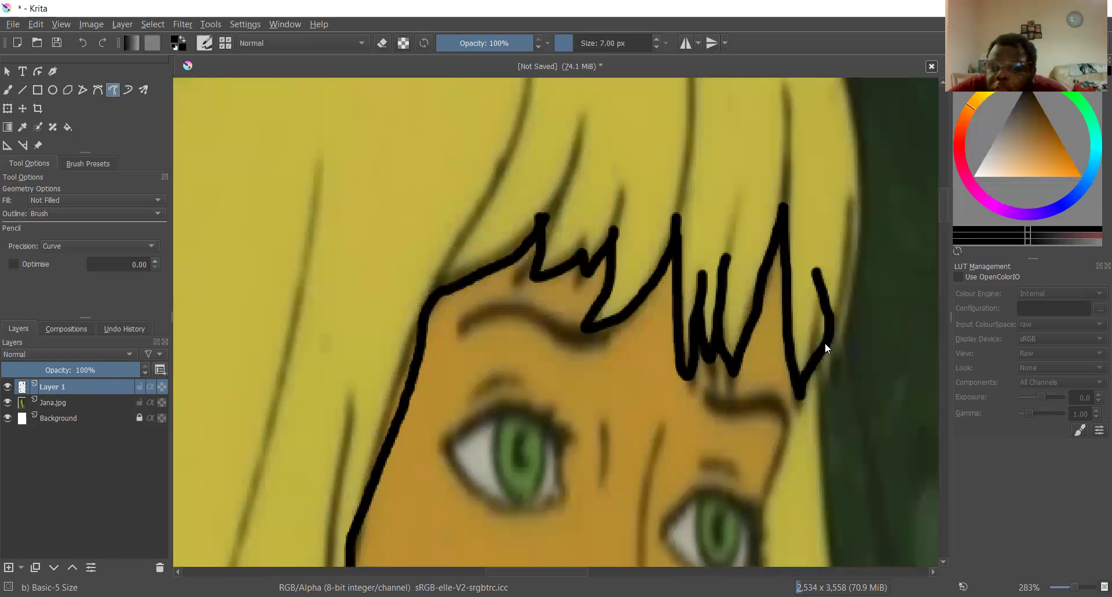
mouse_move(828, 367)
left_mouse_down()
mouse_move(833, 391)
mouse_move(851, 351)
left_mouse_up()
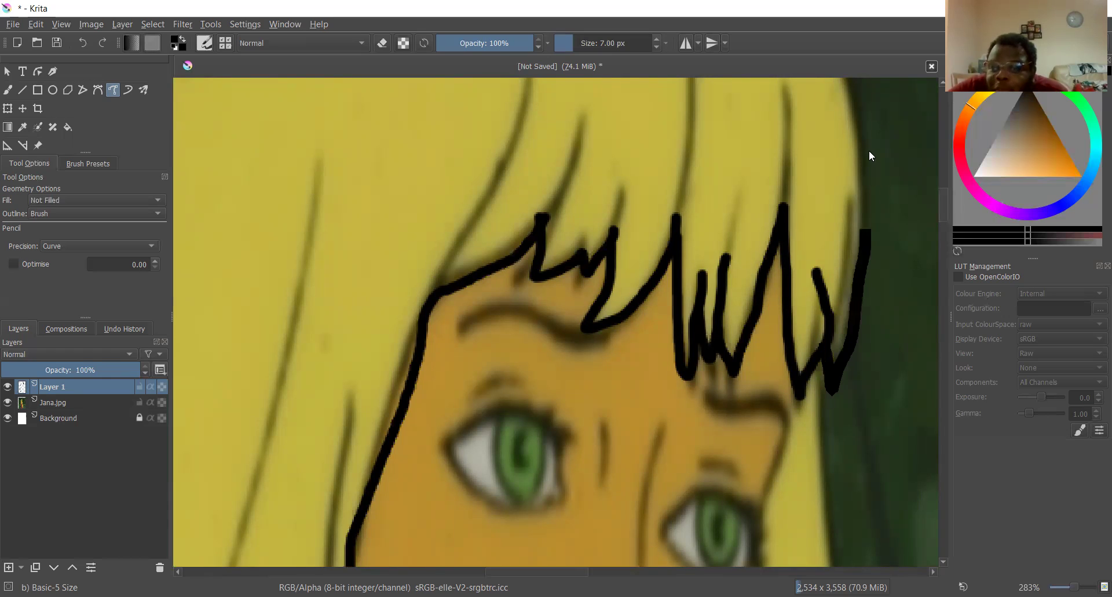
- Trace the far side of the face from below the fringe, past the eye and cheek, to the existing jaw line
key("1")
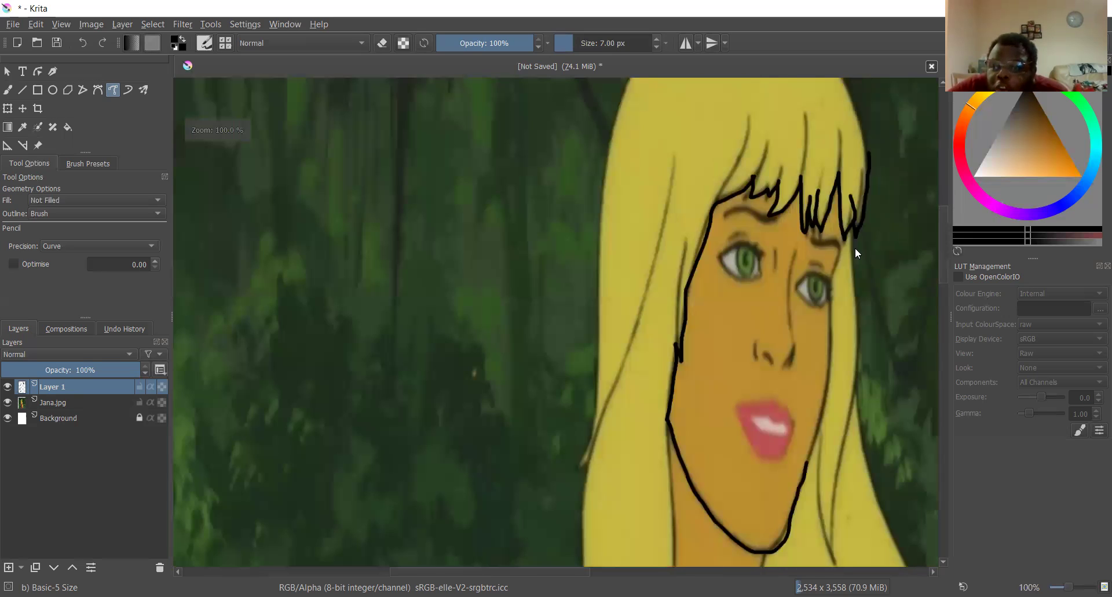
scroll(896, 384, "down", 1)
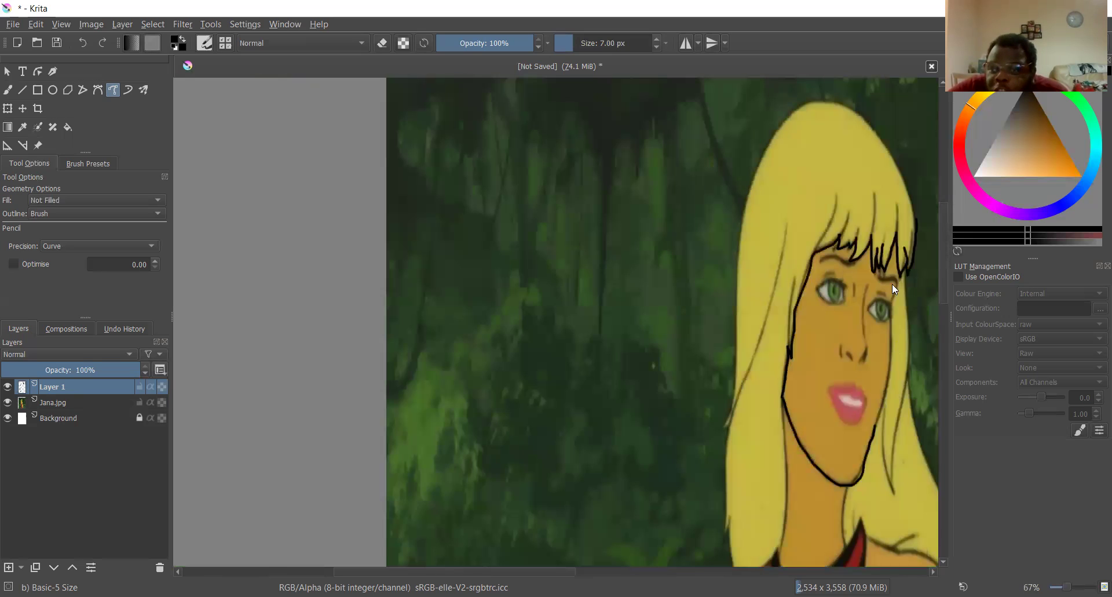
scroll(894, 288, "up", 2)
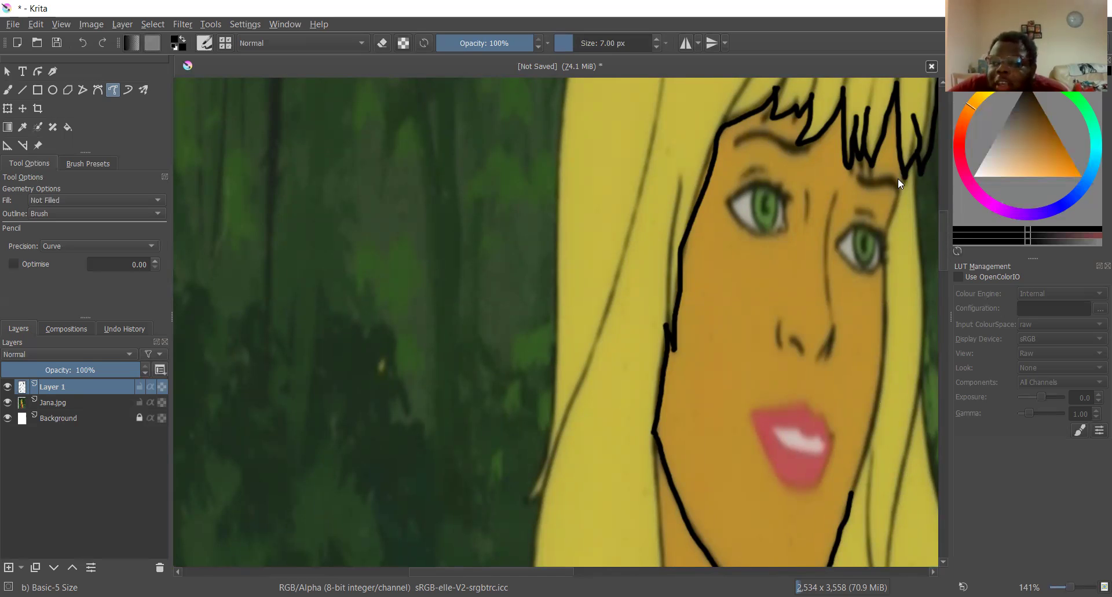
scroll(902, 173, "down", 1)
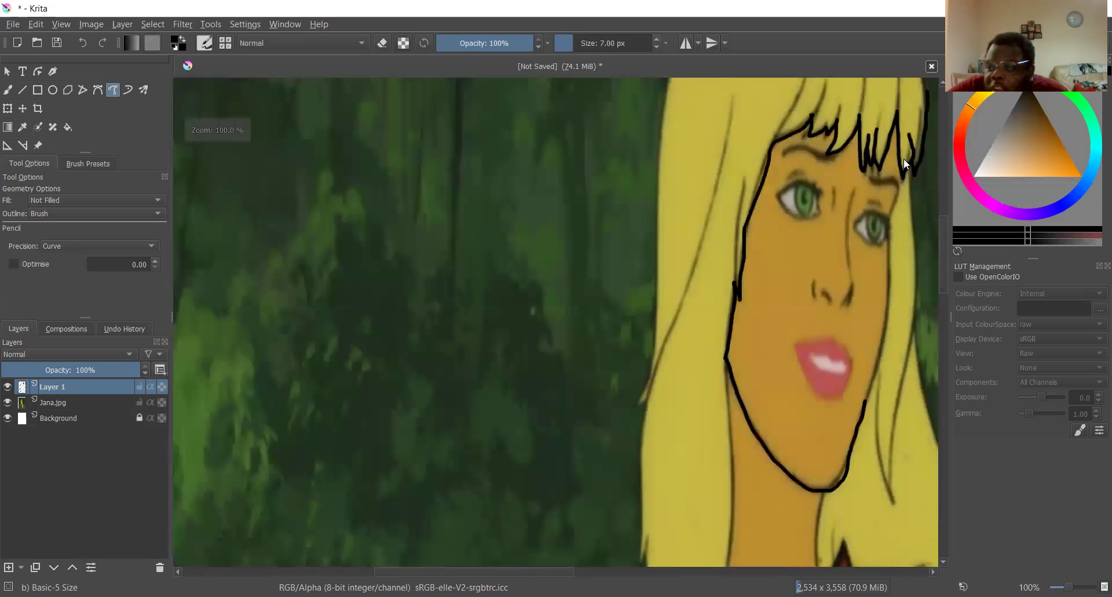
scroll(904, 157, "up", 2)
scroll(904, 151, "down", 1)
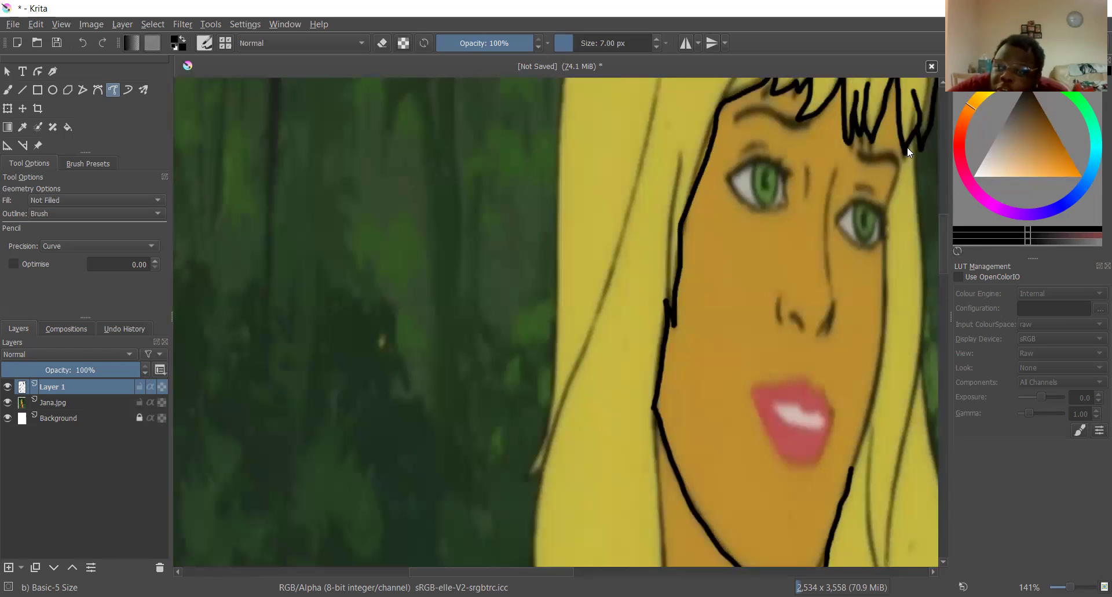
left_click_drag(902, 156, 884, 210)
left_click_drag(887, 263, 886, 275)
left_click_drag(881, 345, 854, 462)
- Trace the near side of the neck from the jaw corner down to the collar
scroll(848, 455, "down", 1)
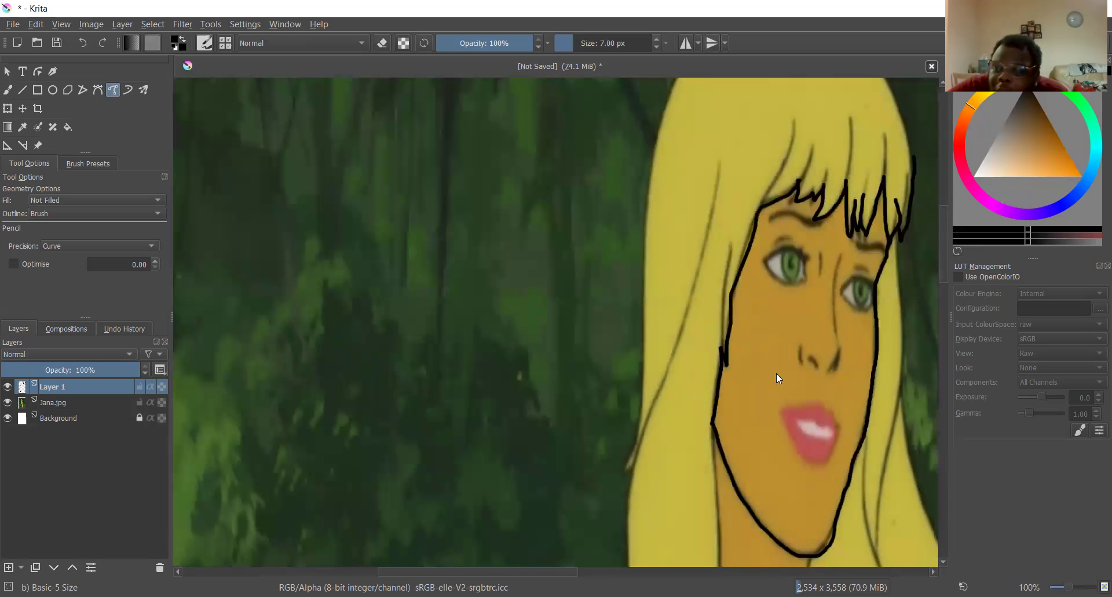
scroll(883, 394, "down", 1)
scroll(881, 394, "up", 2)
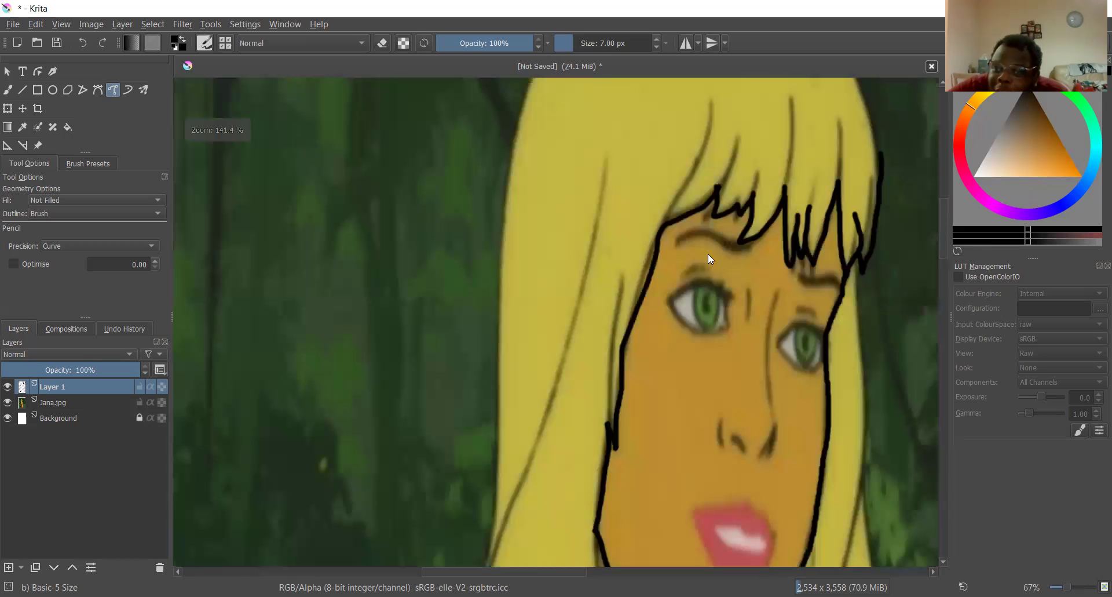
scroll(712, 261, "down", 3)
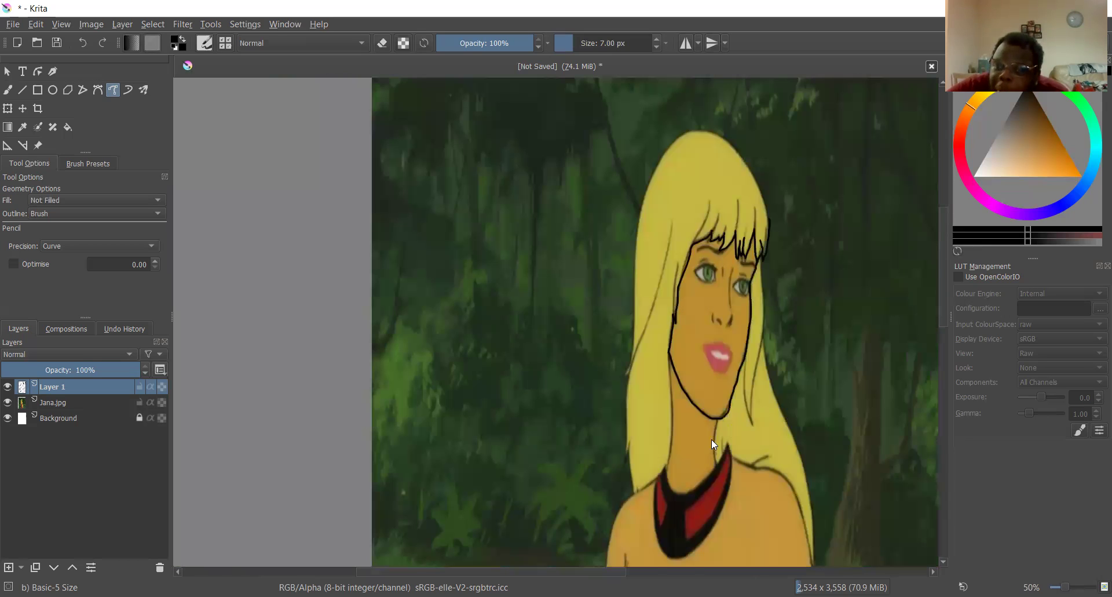
scroll(712, 439, "up", 2)
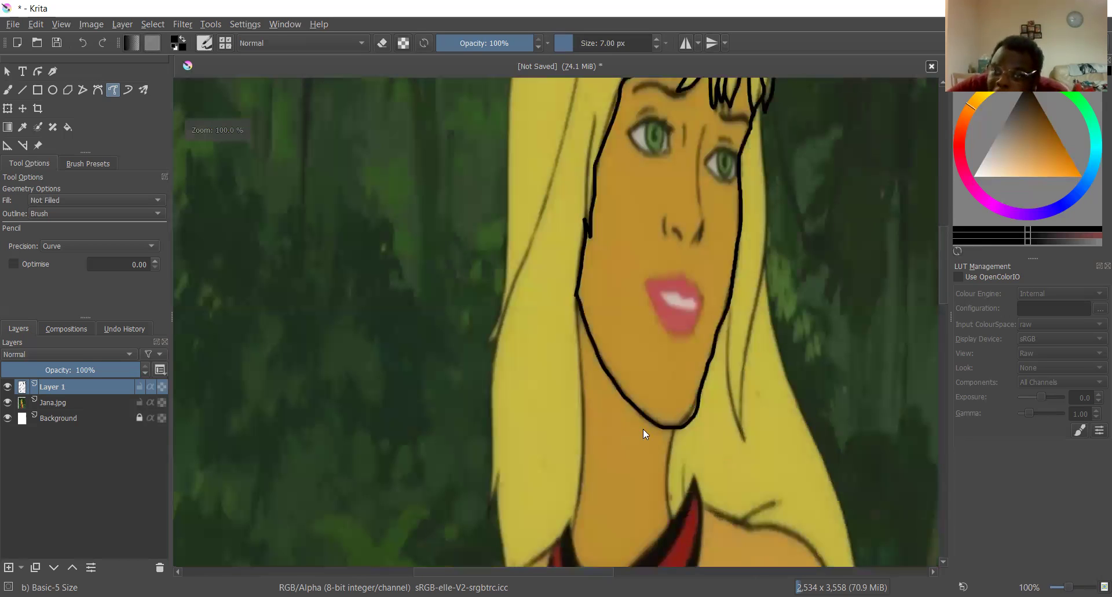
scroll(641, 356, "down", 1)
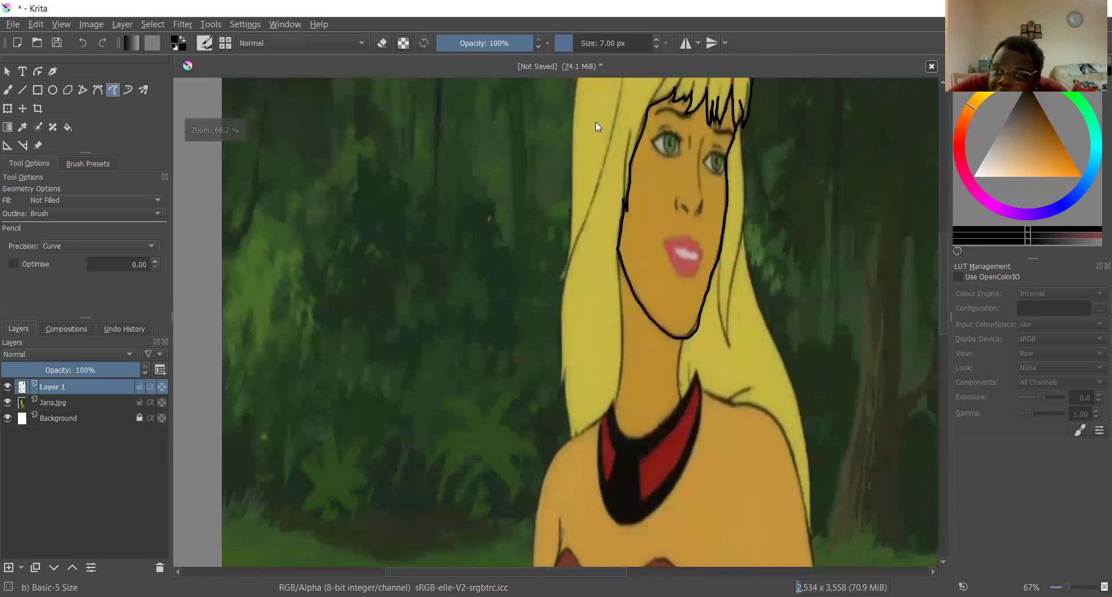
scroll(596, 126, "up", 2)
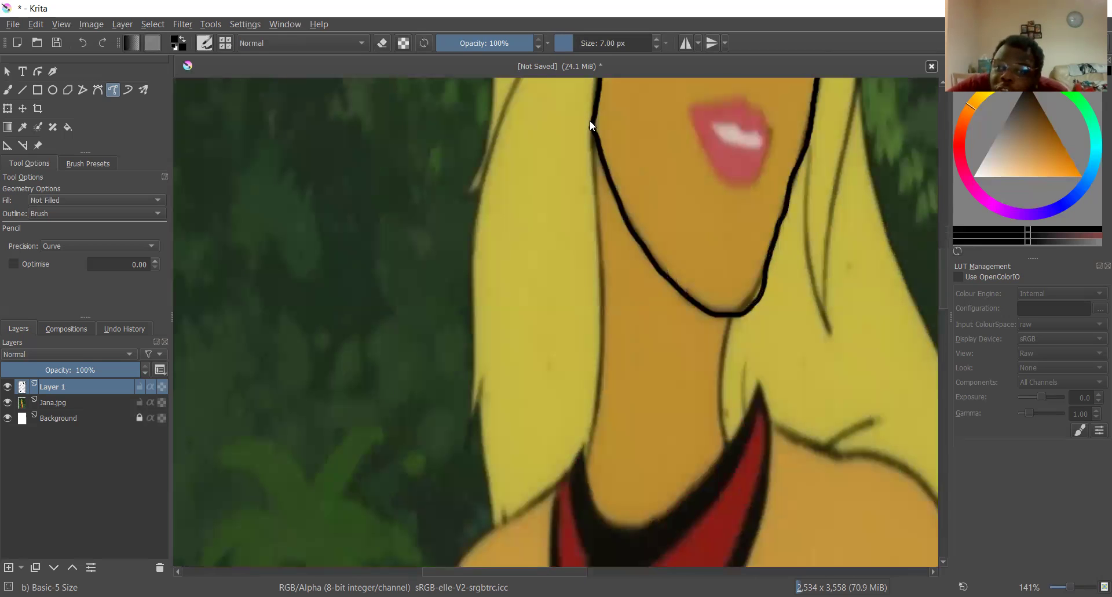
left_click_drag(591, 137, 595, 251)
left_click_drag(603, 356, 602, 366)
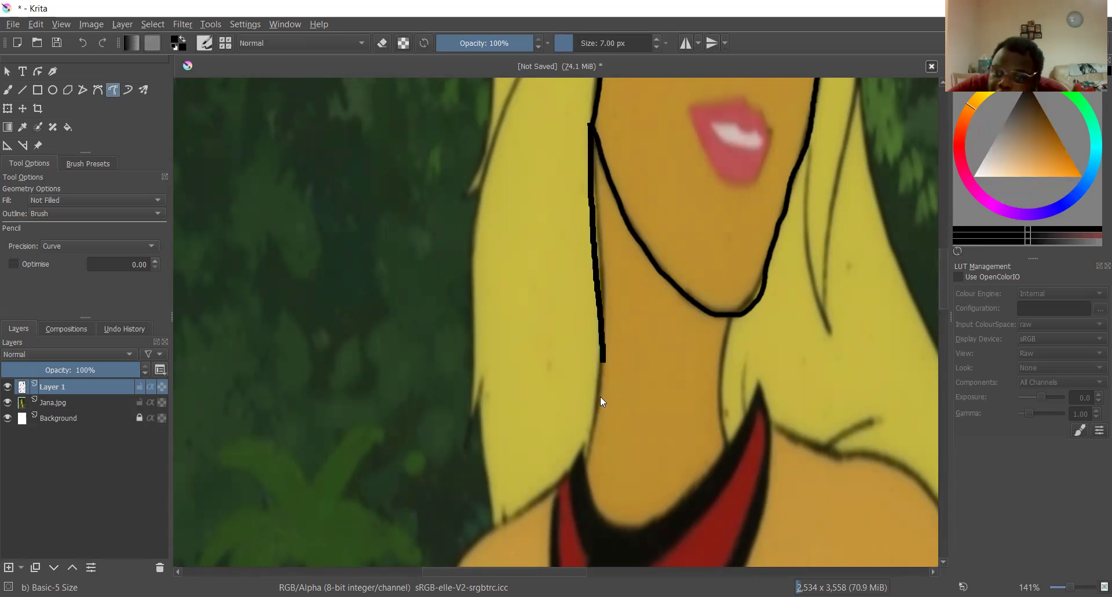
left_click_drag(592, 432, 590, 436)
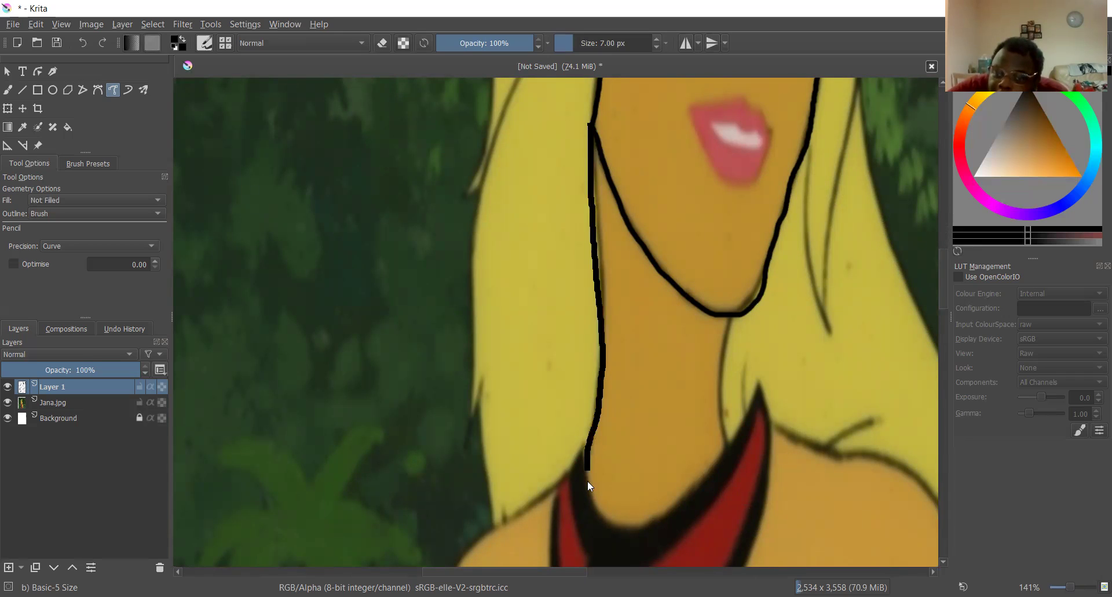
- Trace the collar's upper edge around the base of the neck and the far side of the neck up to the chin
left_click_drag(592, 502, 614, 527)
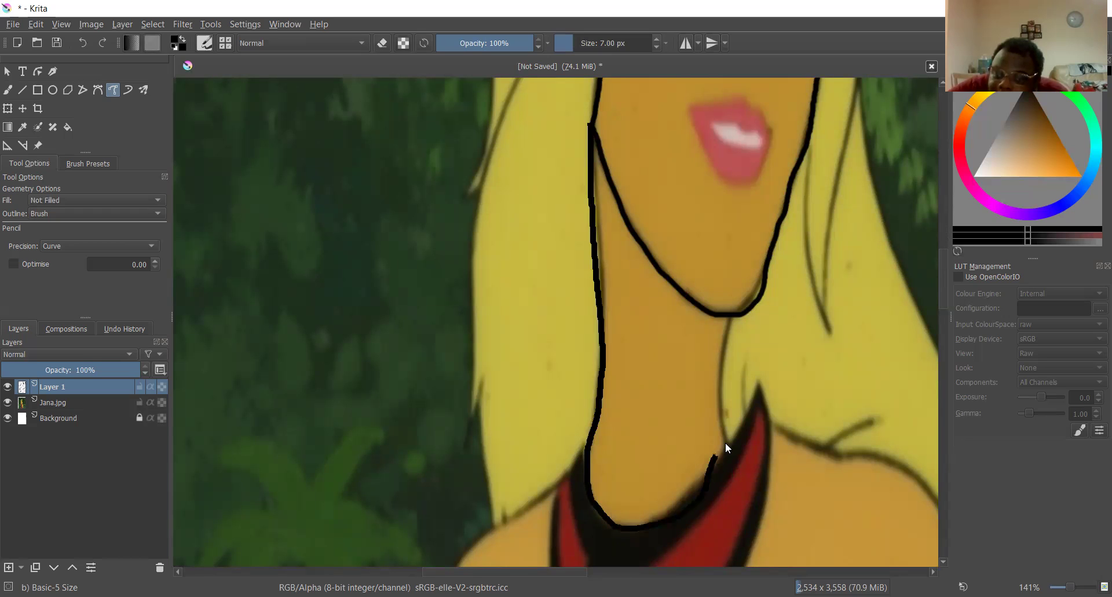
left_click_drag(725, 441, 719, 397)
left_click_drag(720, 357, 735, 319)
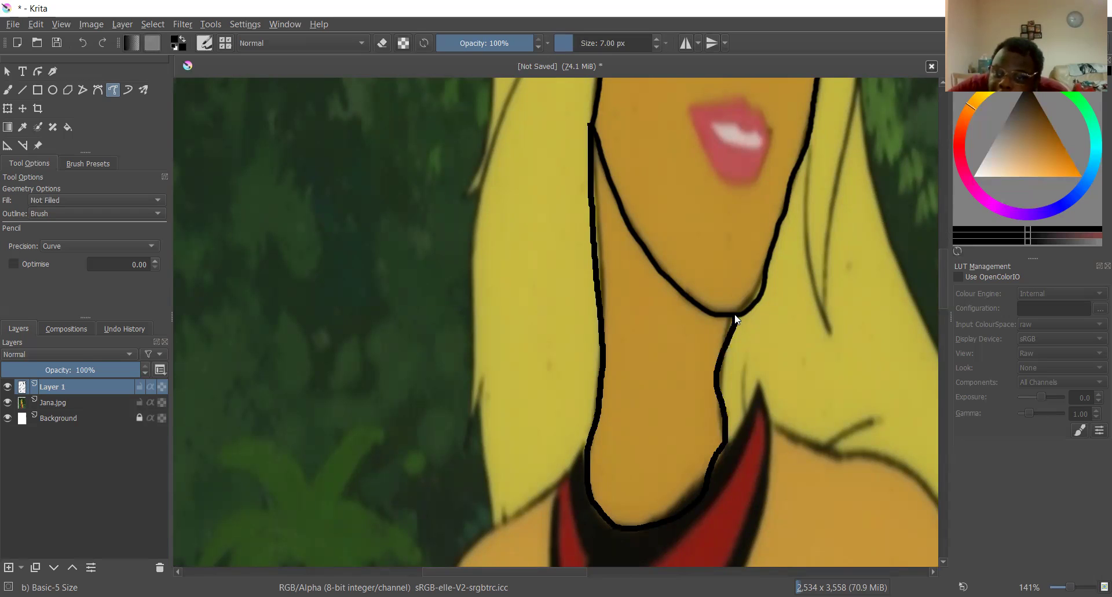
- Examine the traced face and neck and the untraced hair, collar and shoulder areas of the reference image
scroll(756, 89, "down", 4)
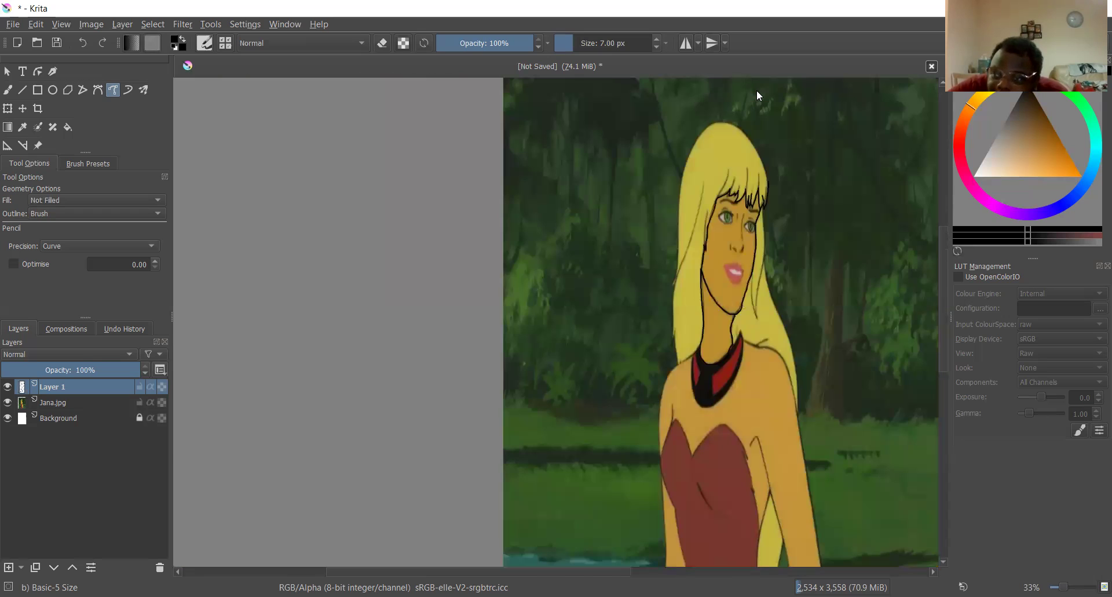
scroll(746, 149, "up", 2)
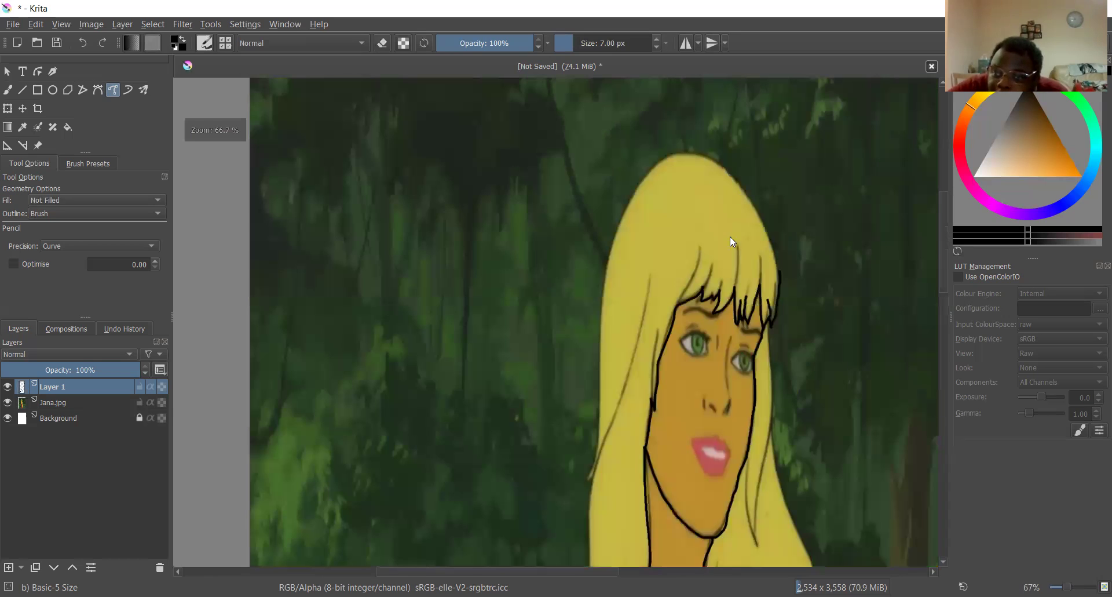
scroll(715, 267, "down", 2)
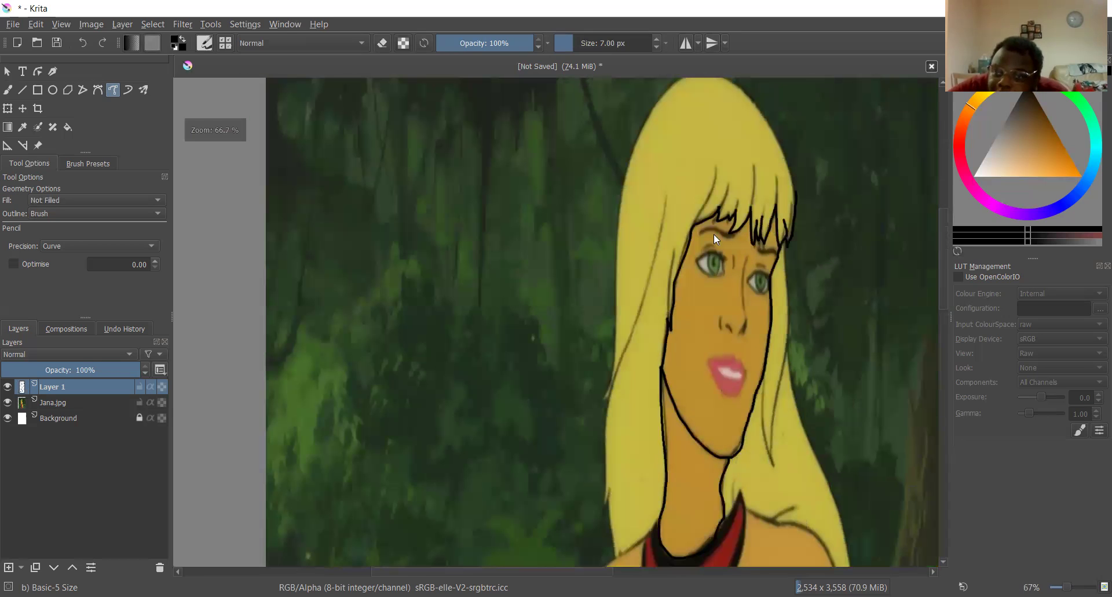
scroll(711, 224, "up", 3)
scroll(717, 380, "down", 4)
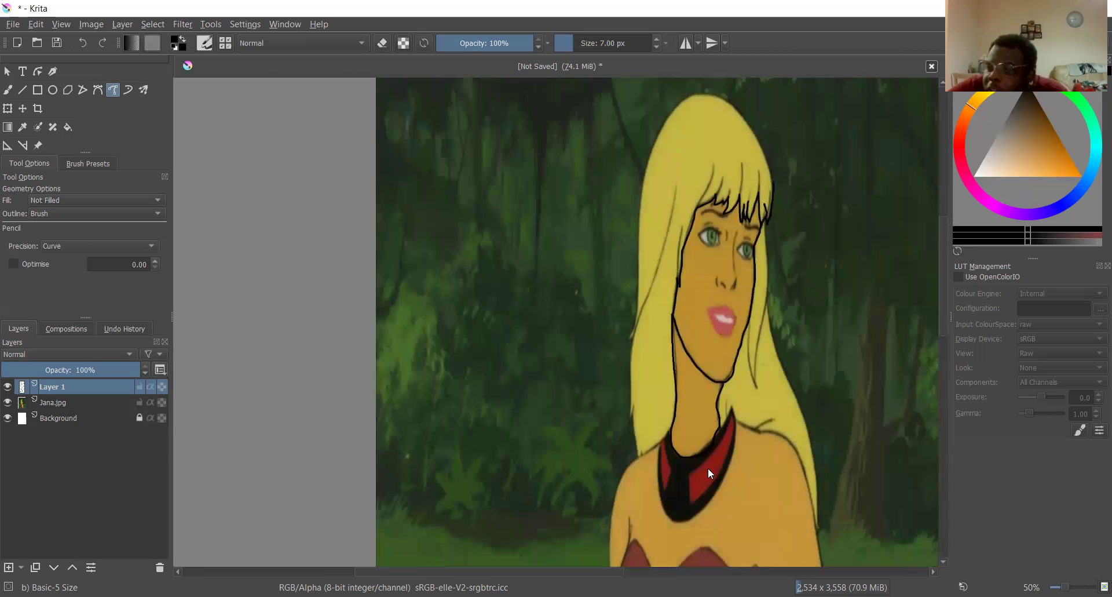
scroll(709, 464, "up", 1)
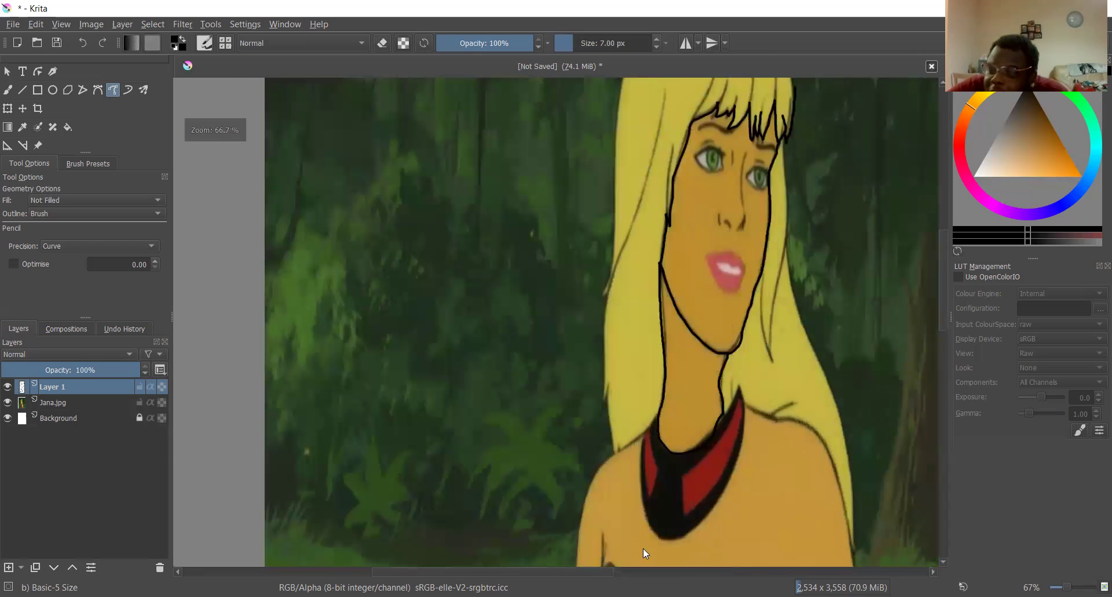
scroll(614, 226, "up", 3)
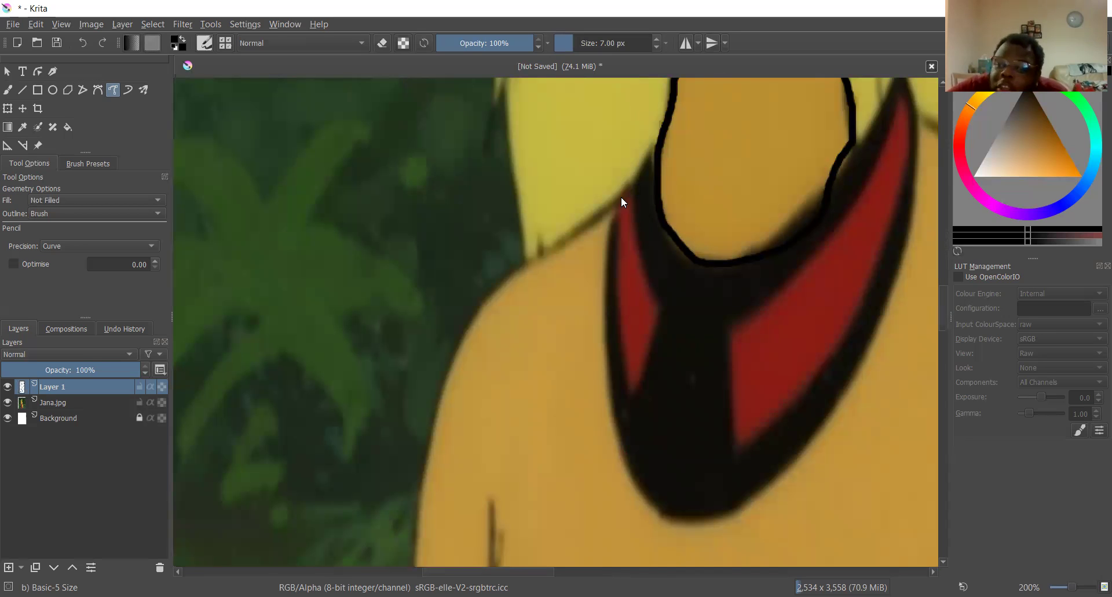
scroll(657, 134, "down", 5)
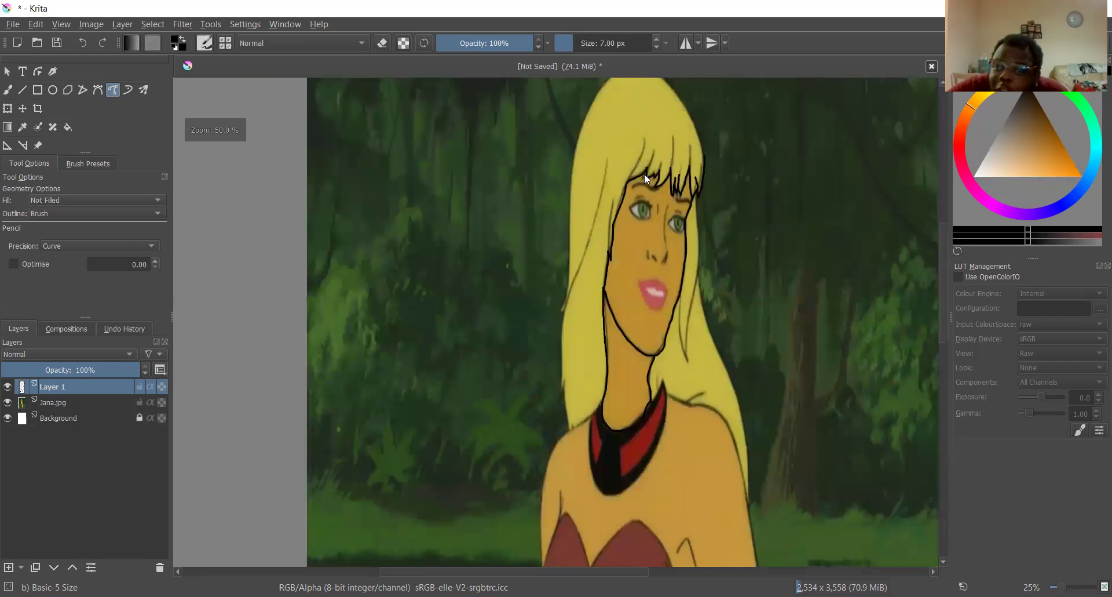
- Trace the outer hair contour from the far end of the fringe over the crown and down the near side to about eye level
scroll(703, 424, "up", 3)
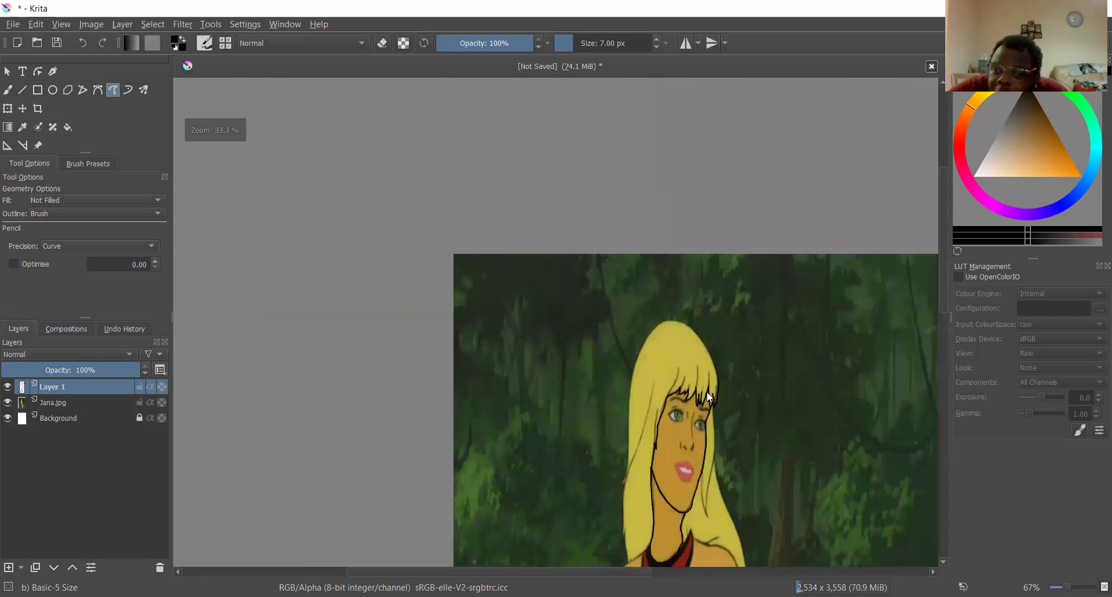
scroll(723, 336, "up", 2)
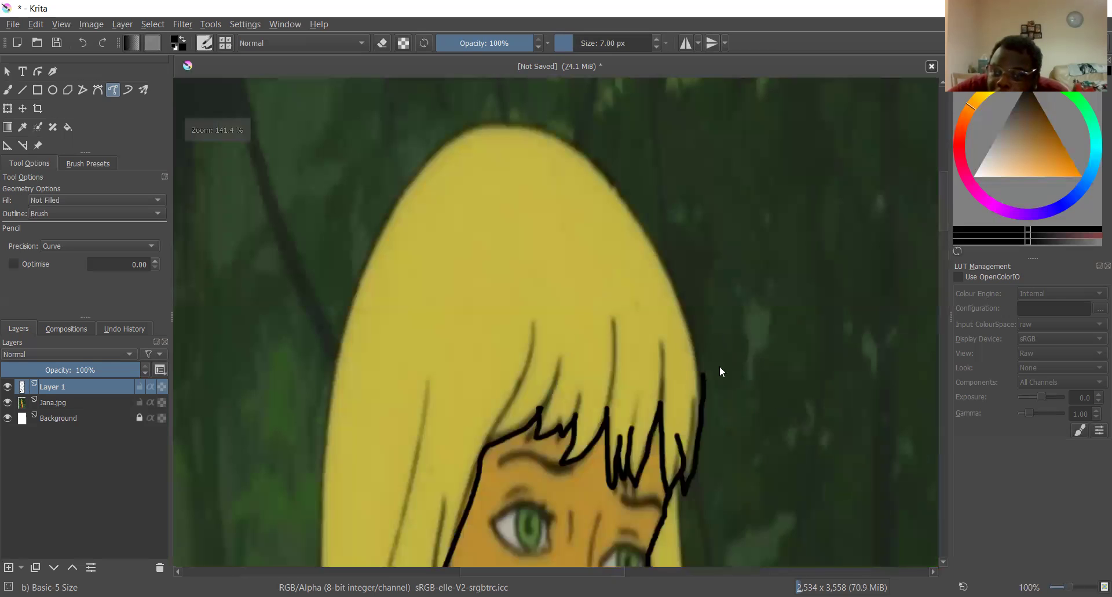
scroll(729, 498, "down", 5)
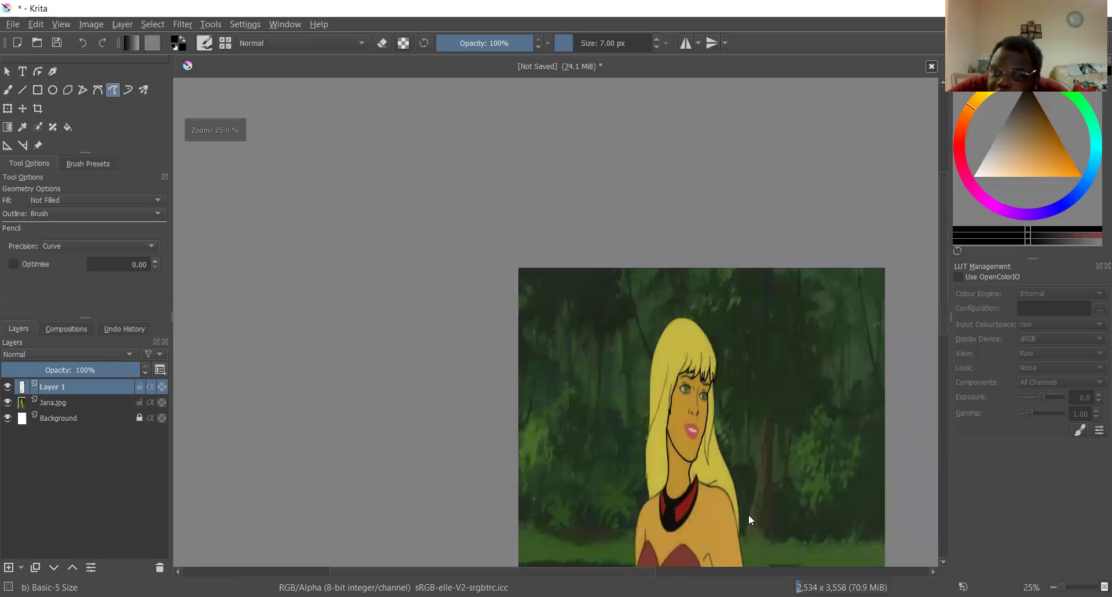
scroll(744, 440, "up", 3)
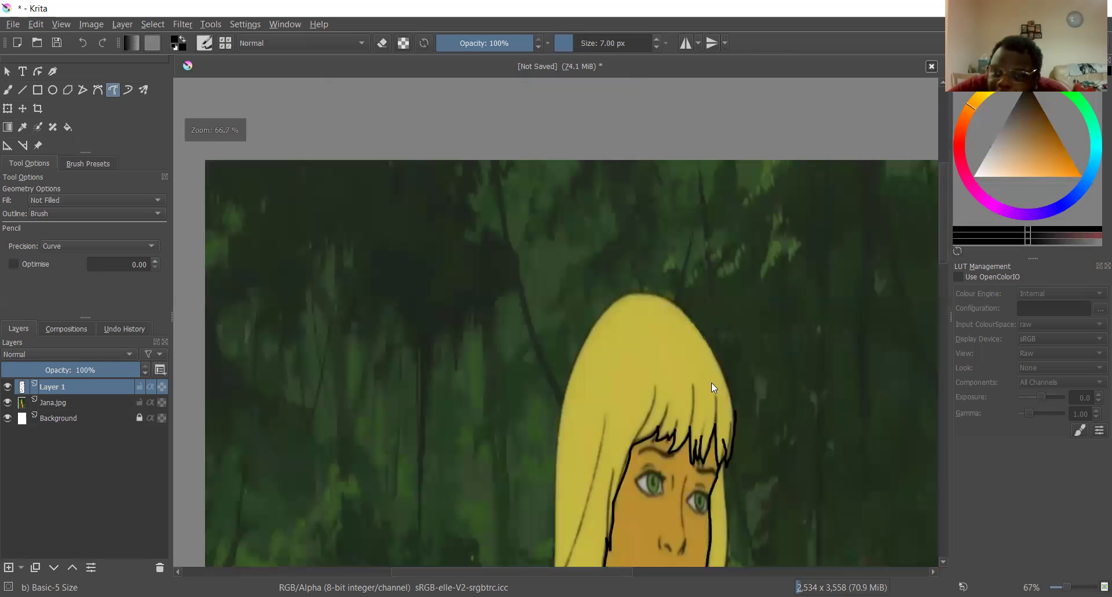
scroll(721, 371, "up", 2)
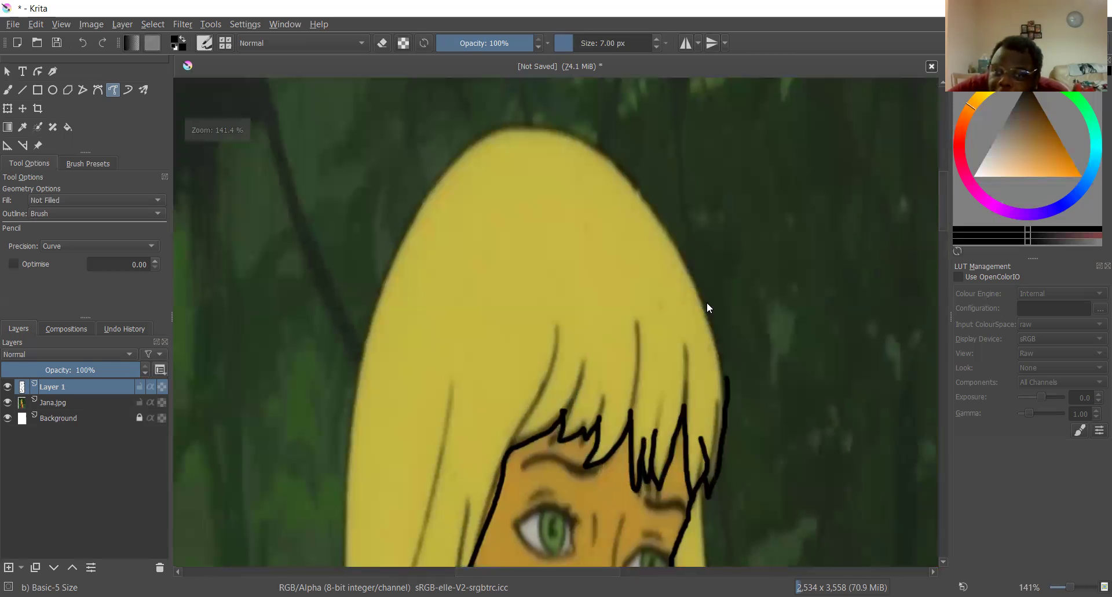
scroll(732, 348, "up", 1)
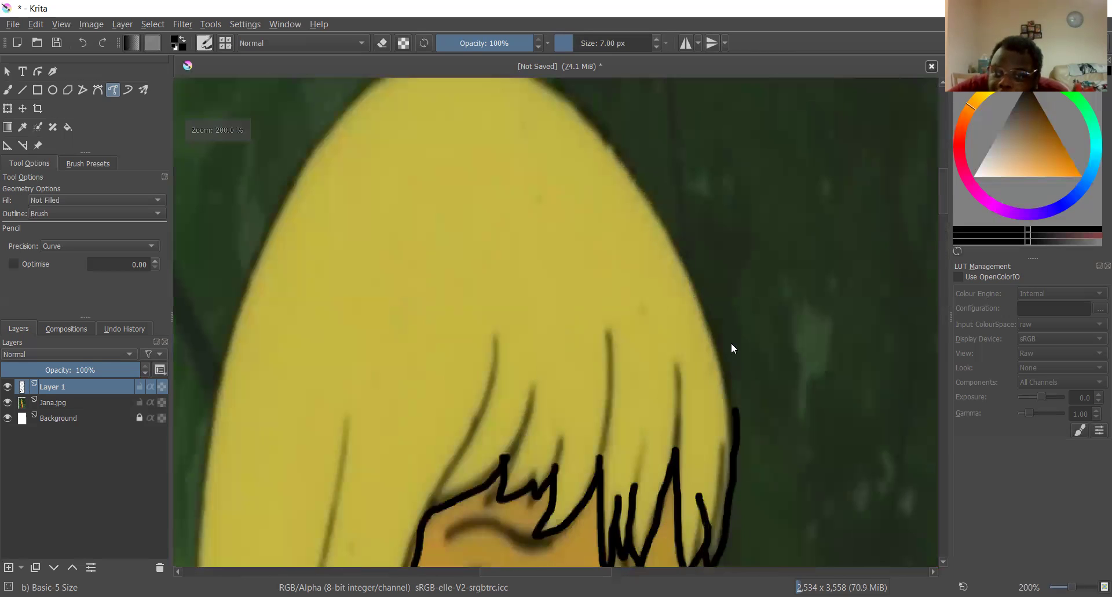
scroll(737, 386, "down", 1)
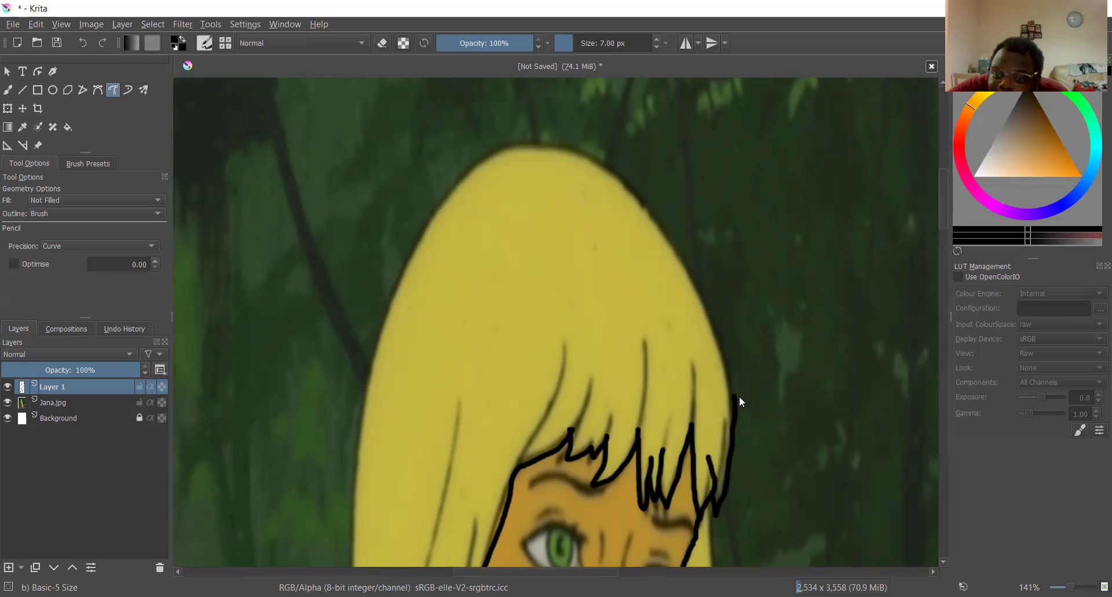
scroll(738, 398, "up", 1)
scroll(719, 388, "down", 1)
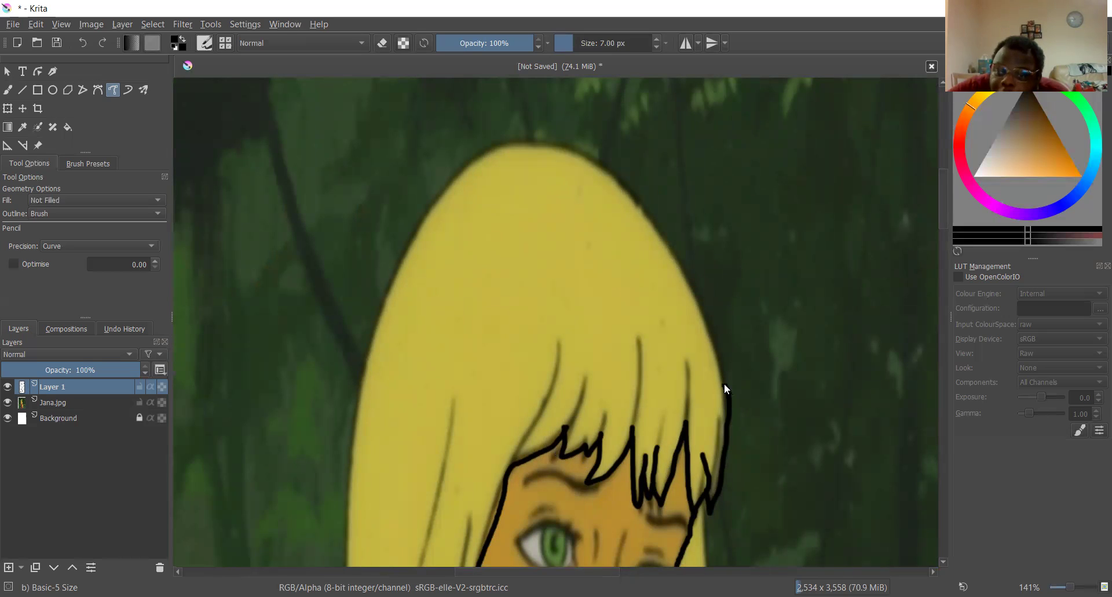
left_click_drag(700, 310, 671, 240)
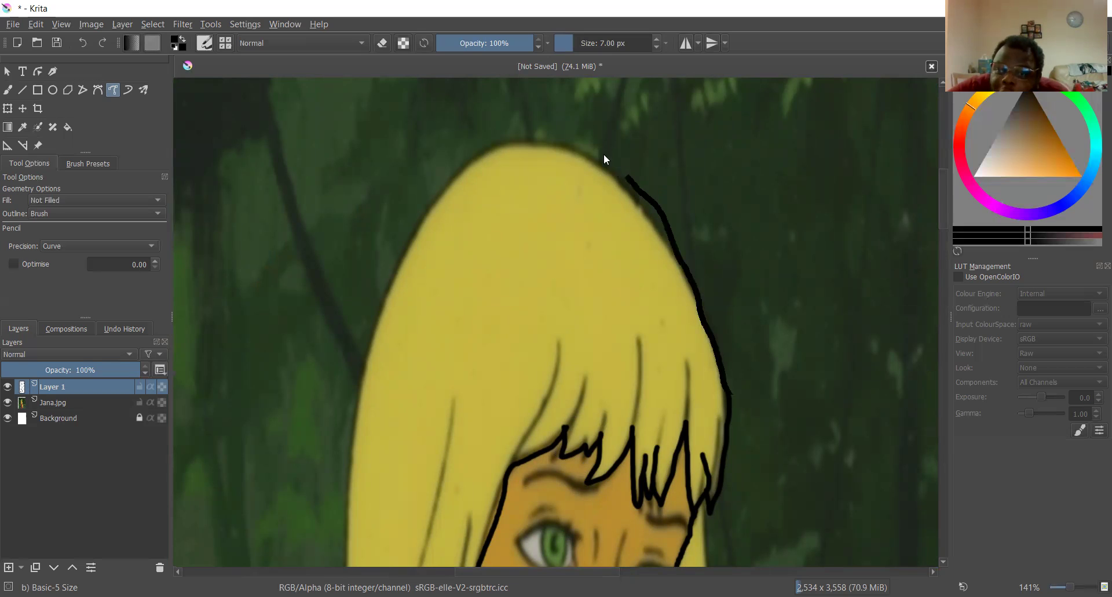
mouse_move(562, 141)
left_mouse_down()
mouse_move(505, 138)
mouse_move(459, 172)
mouse_move(404, 254)
left_mouse_up()
left_click_drag(387, 294, 368, 333)
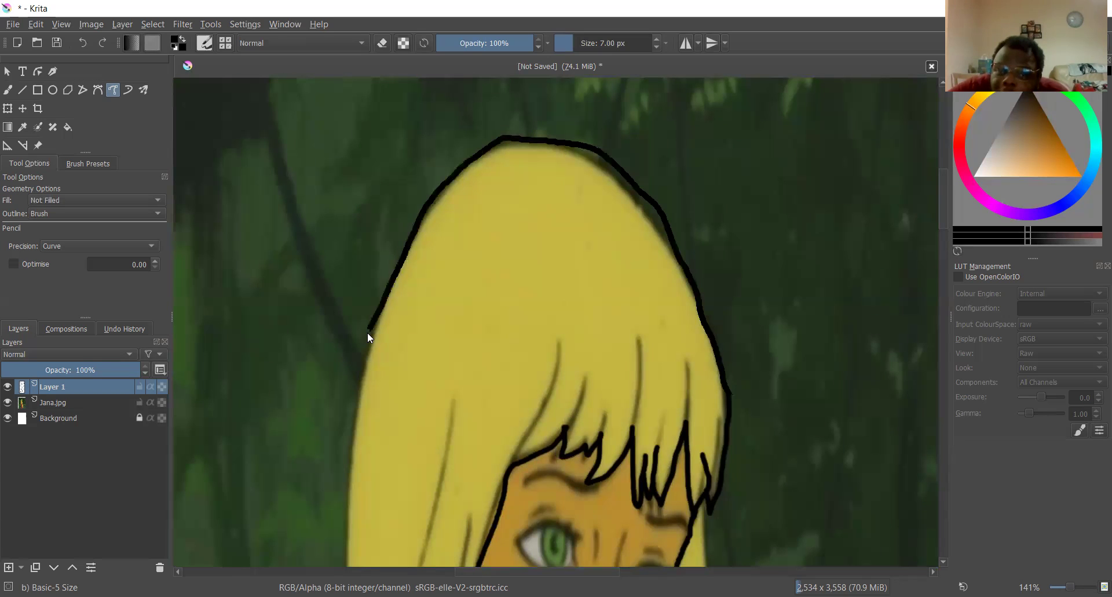
left_click_drag(359, 397, 348, 489)
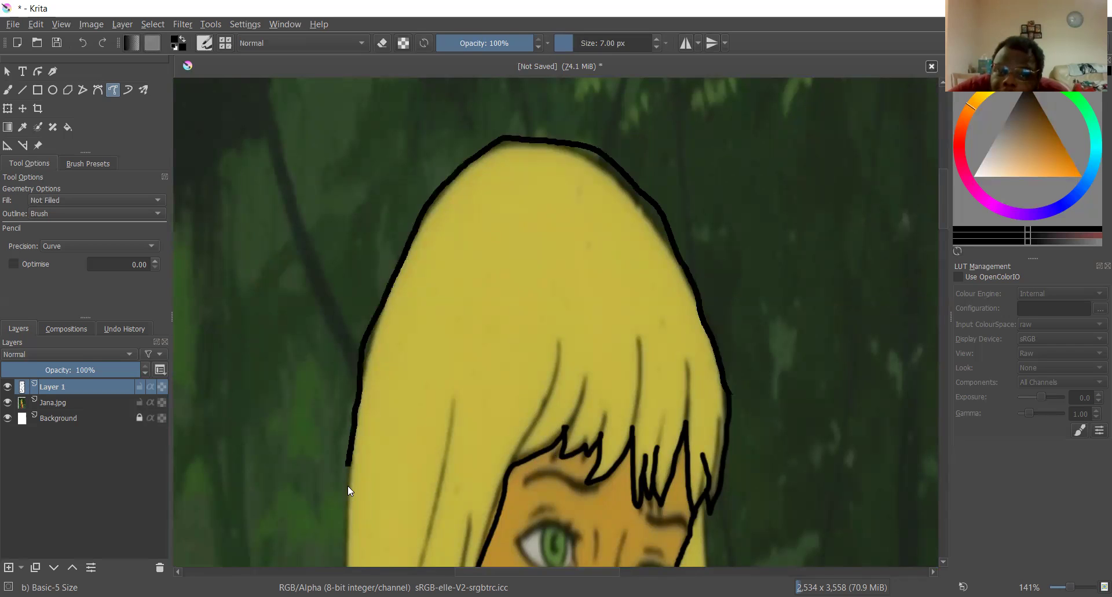
- Trace the near-side outer hair edge from its existing end down to the small pointed strand near mouth level
scroll(347, 488, "down", 3)
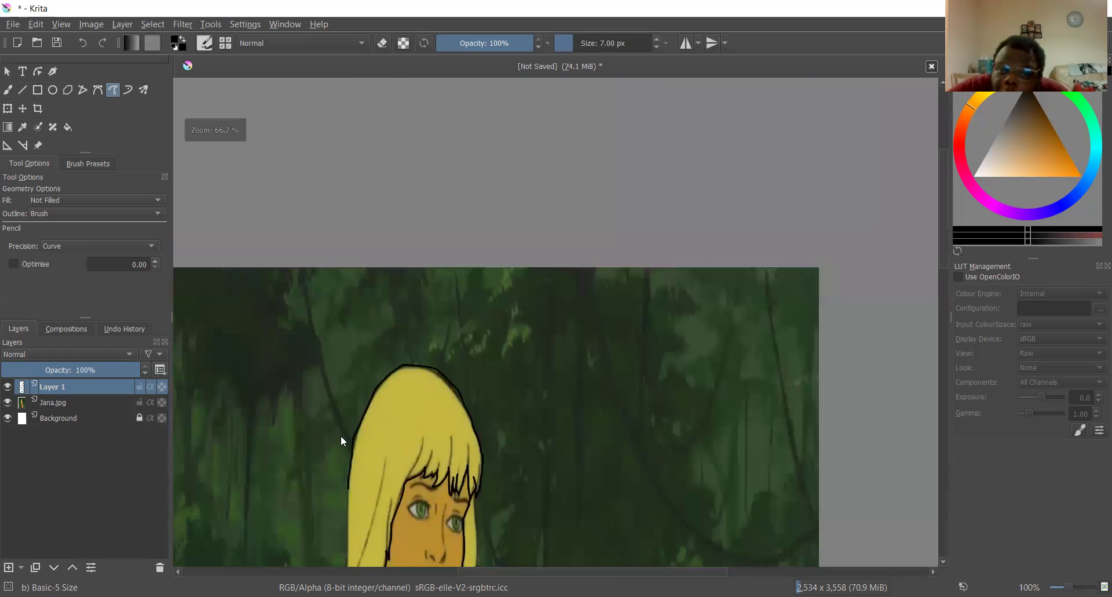
scroll(360, 179, "down", 5)
scroll(376, 150, "up", 1)
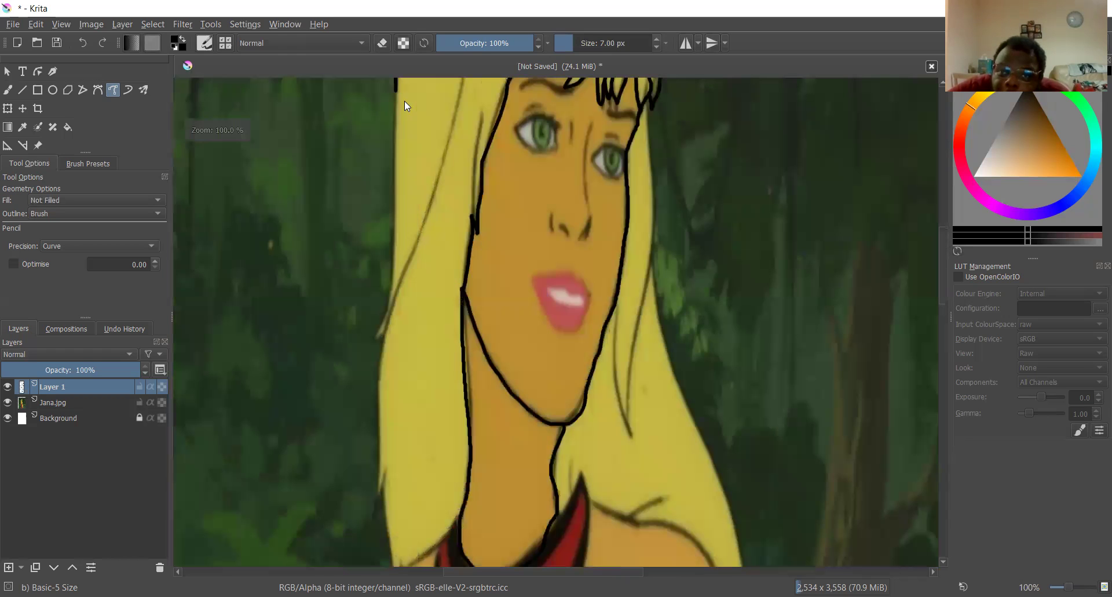
scroll(399, 88, "down", 2)
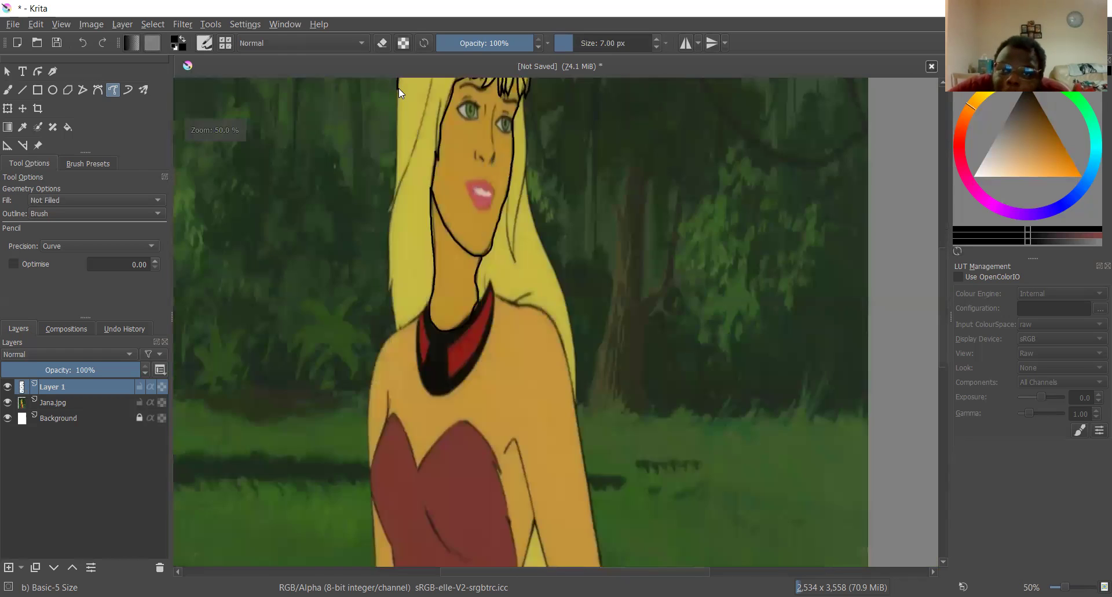
scroll(395, 111, "up", 2)
left_click_drag(393, 129, 379, 334)
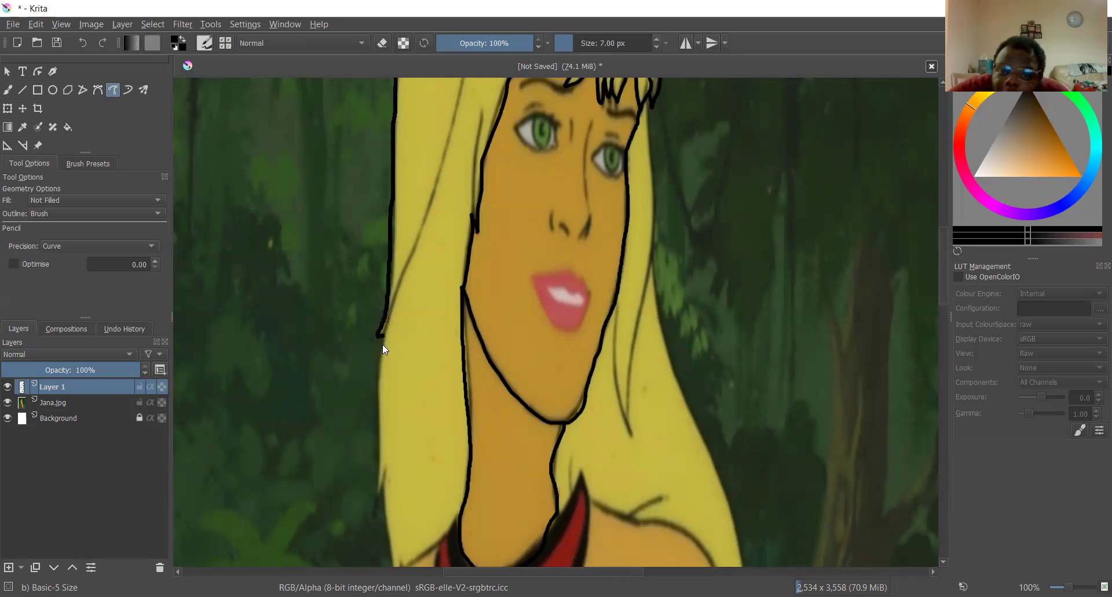
- Trace the near-side hair edge from the small pointed strand, around the lower notch, down to the shoulder
scroll(389, 401, "down", 4)
scroll(372, 339, "up", 2)
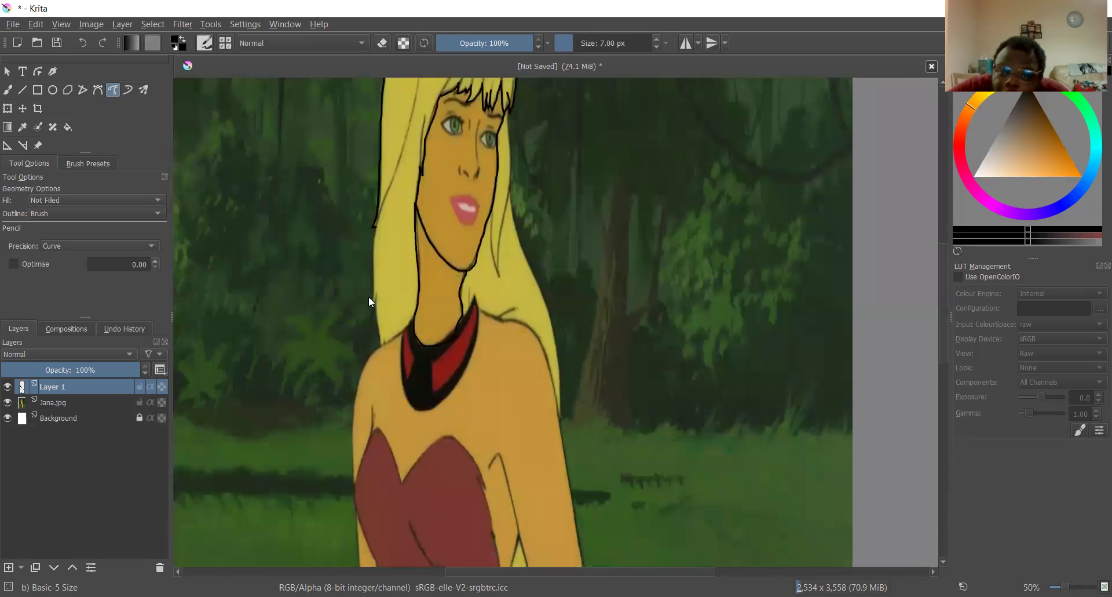
scroll(369, 297, "up", 2)
scroll(403, 142, "up", 1)
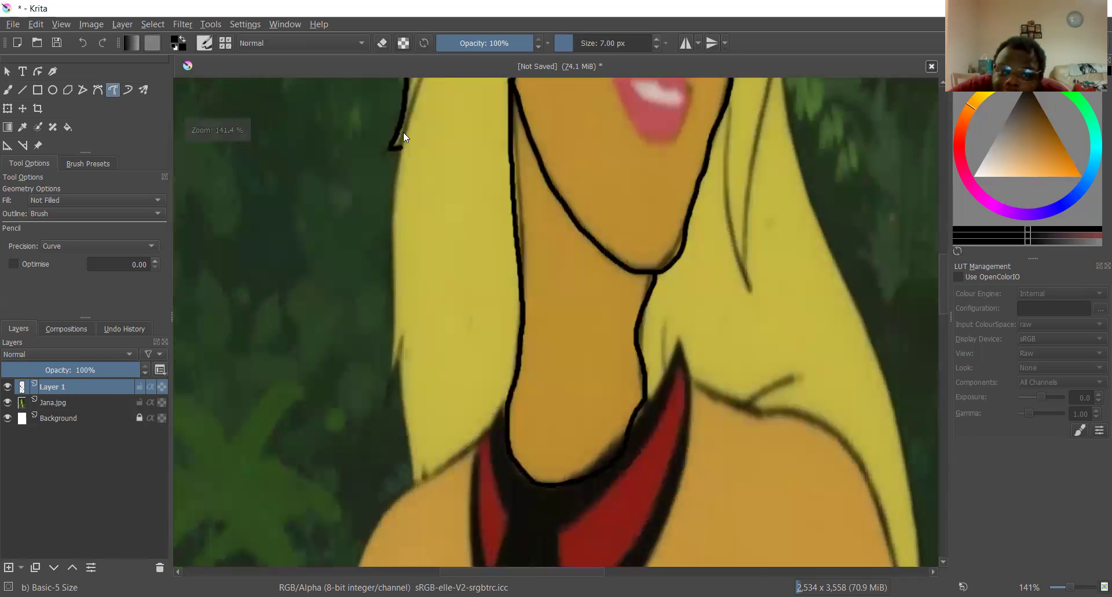
left_click_drag(403, 133, 399, 160)
left_click_drag(392, 223, 389, 401)
left_click_drag(402, 341, 389, 400)
key("plus")
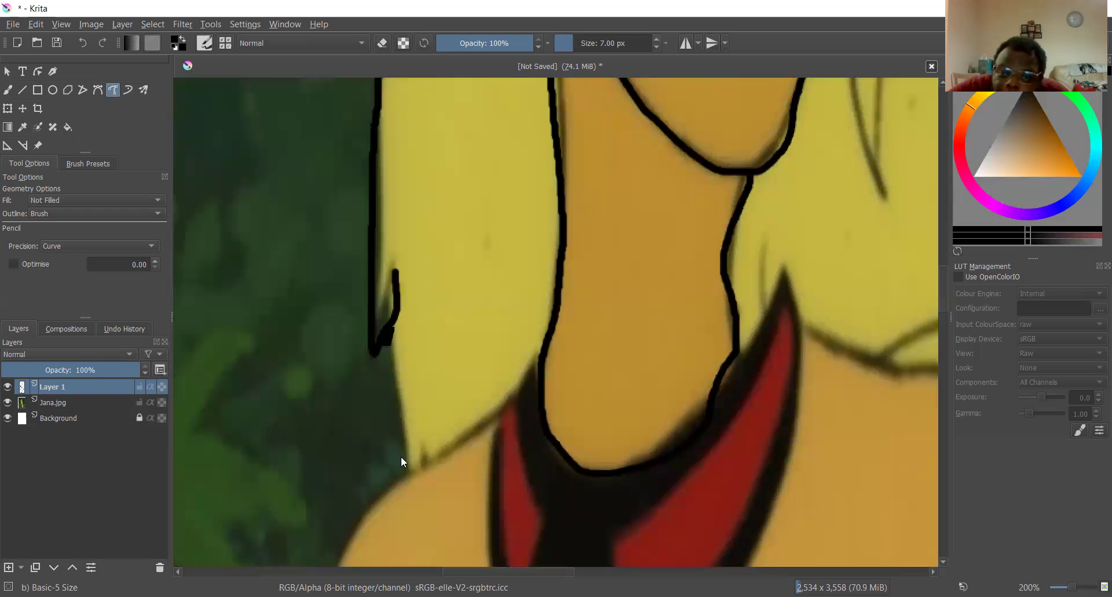
left_click_drag(400, 456, 405, 465)
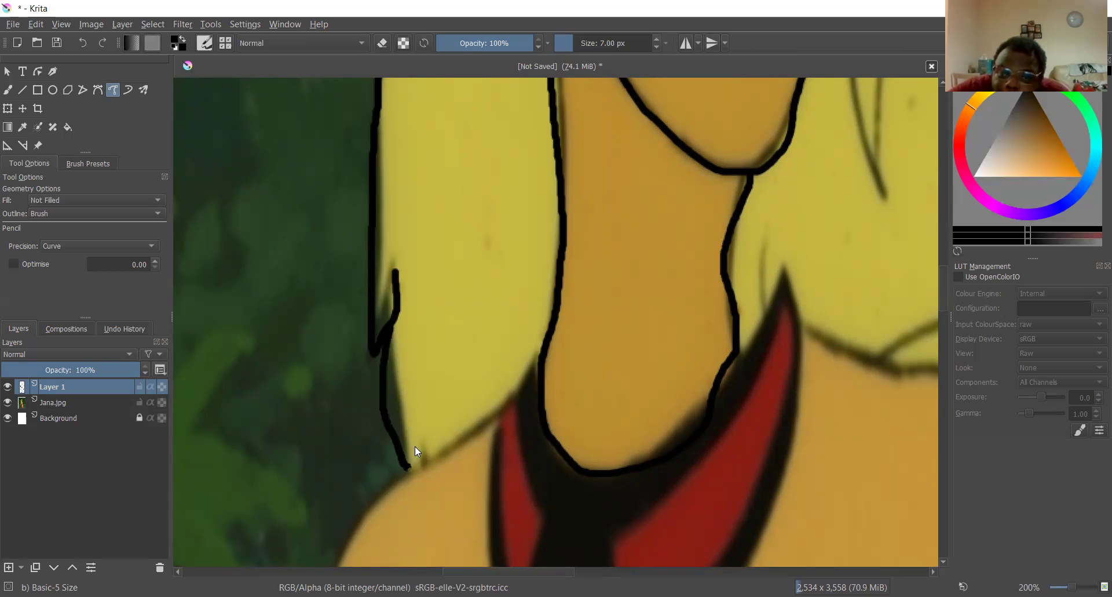
- Trace the outer edge of the far-side hair lock from under the fringe down to just below the chin
key("1")
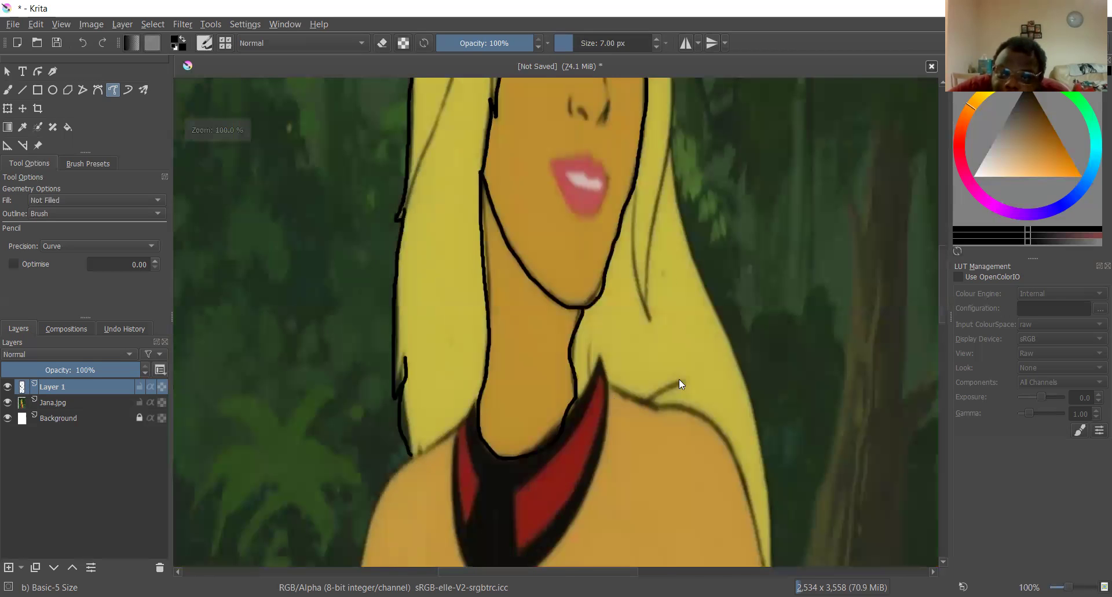
scroll(679, 379, "down", 3)
scroll(628, 217, "up", 3)
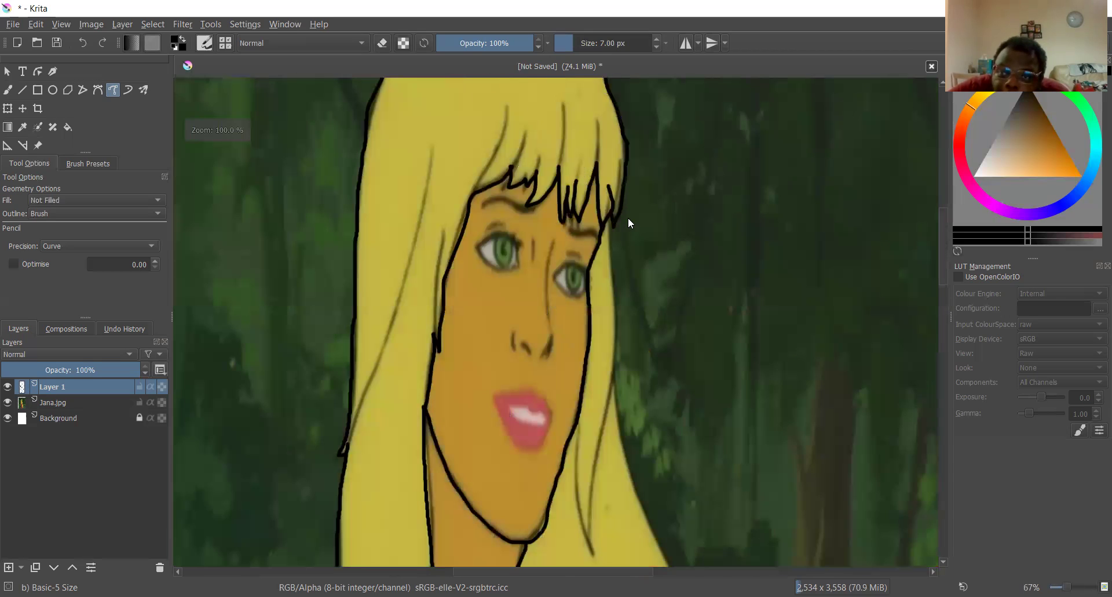
scroll(628, 217, "up", 2)
scroll(628, 217, "down", 2)
scroll(620, 215, "down", 1)
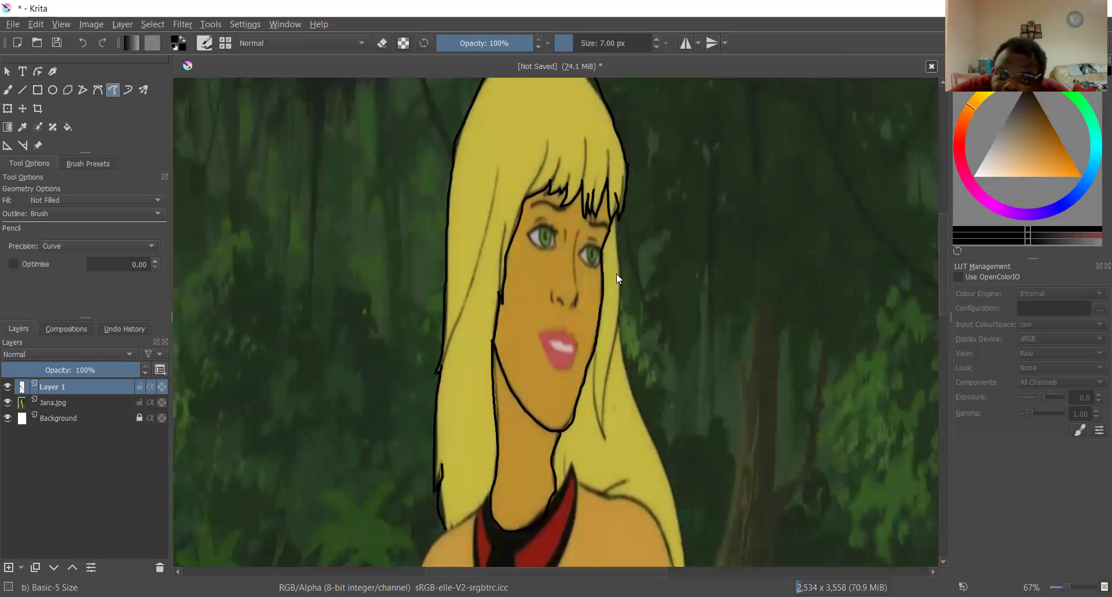
scroll(618, 223, "up", 1)
left_click_drag(617, 226, 622, 331)
left_click_drag(612, 391, 599, 462)
left_click_drag(595, 512, 593, 540)
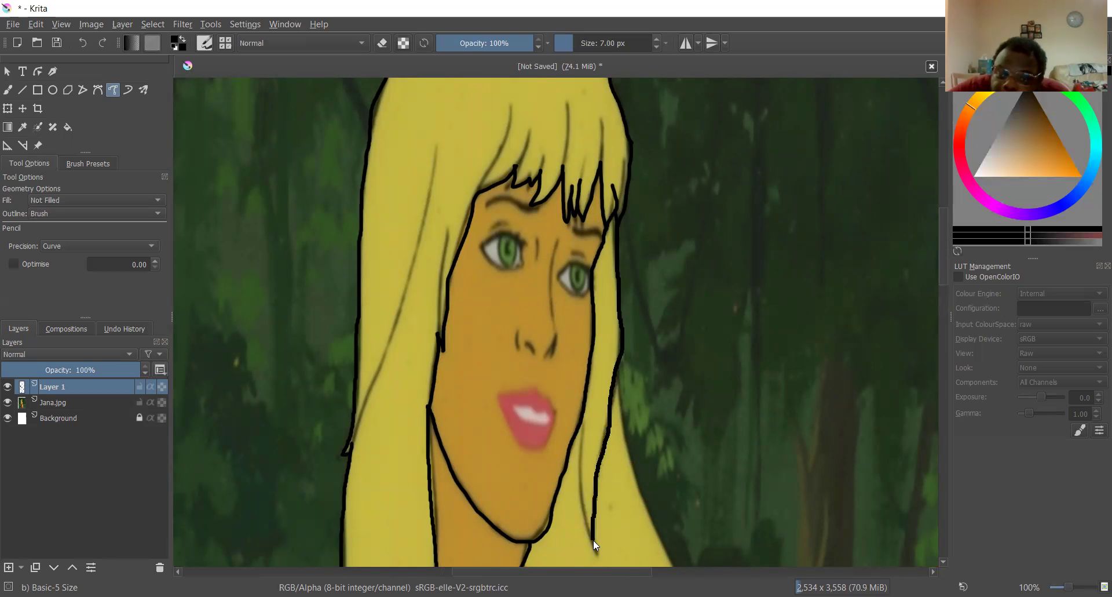
- Trace the inner edge of the far-side hair lock from the cheek line down to its pointed tip
scroll(591, 539, "down", 1)
scroll(589, 535, "down", 1)
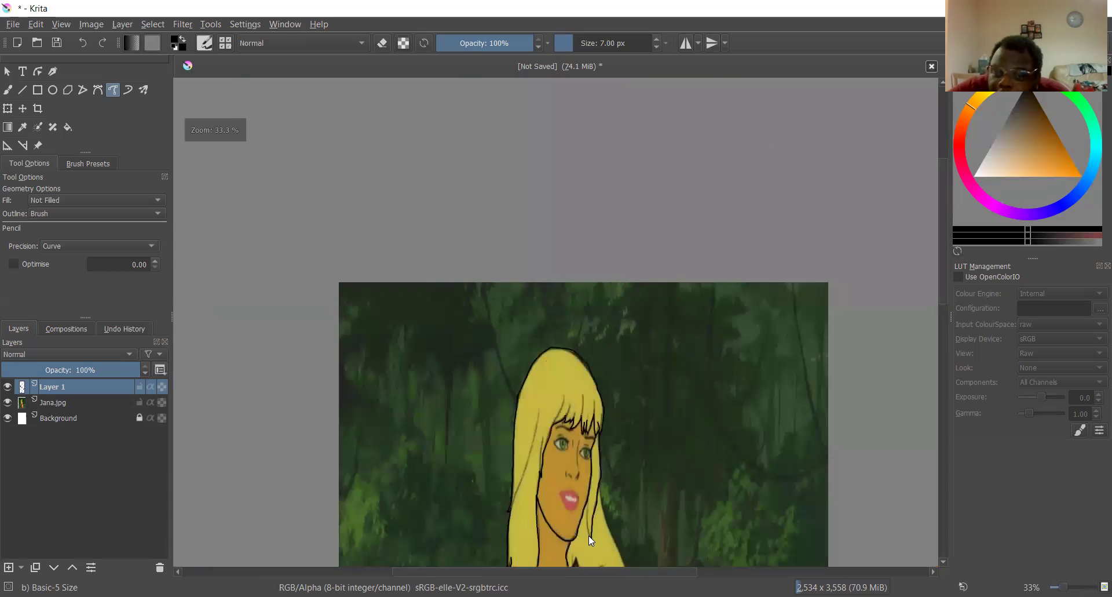
scroll(588, 535, "up", 5)
left_click_drag(560, 144, 551, 201)
left_click_drag(558, 351, 566, 394)
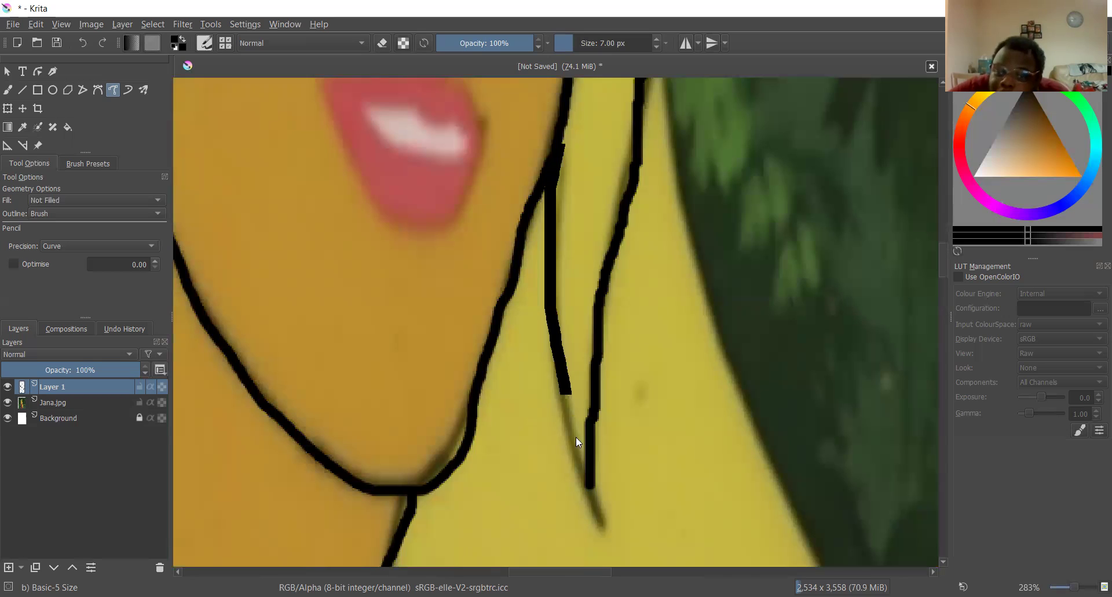
left_click_drag(594, 507, 599, 529)
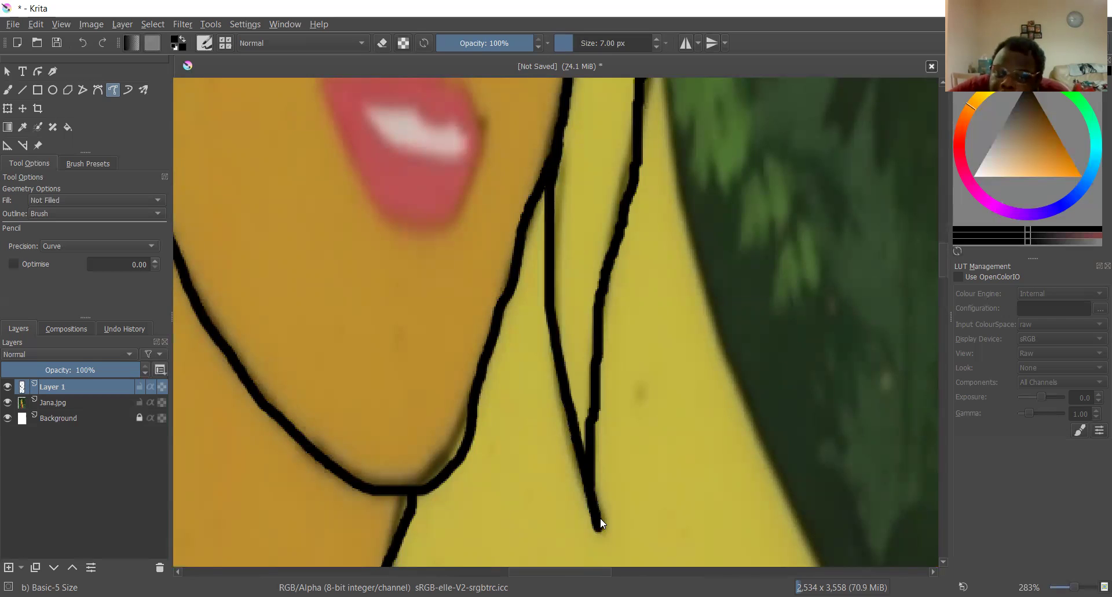
- Trace the far-side outer hair edge from the face-framing lock down past the shoulder
scroll(600, 504, "down", 10)
key("1")
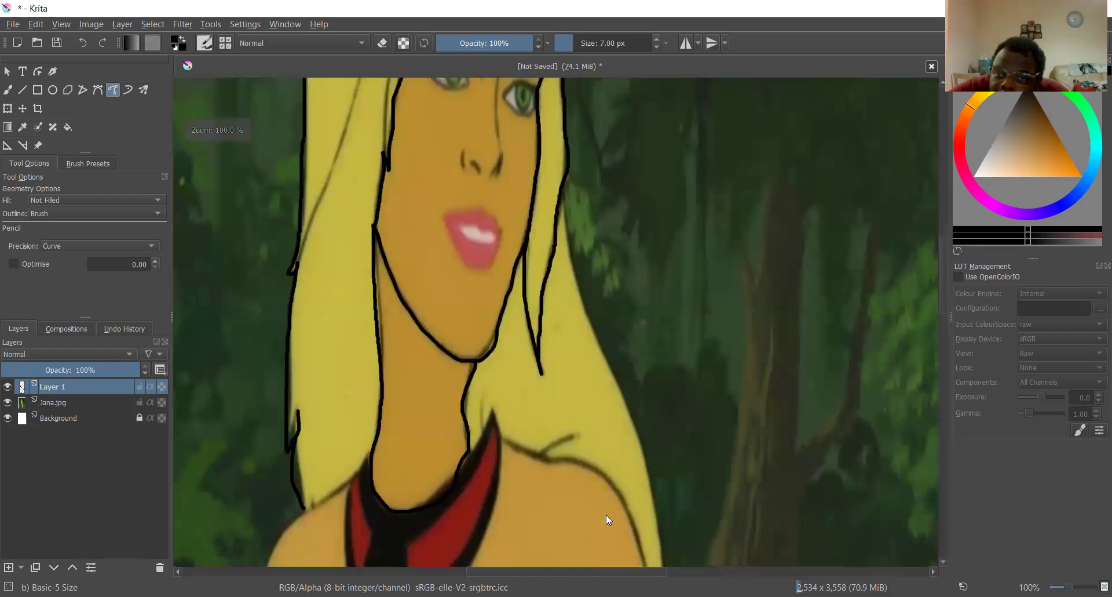
scroll(576, 253, "down", 2)
scroll(533, 119, "down", 2)
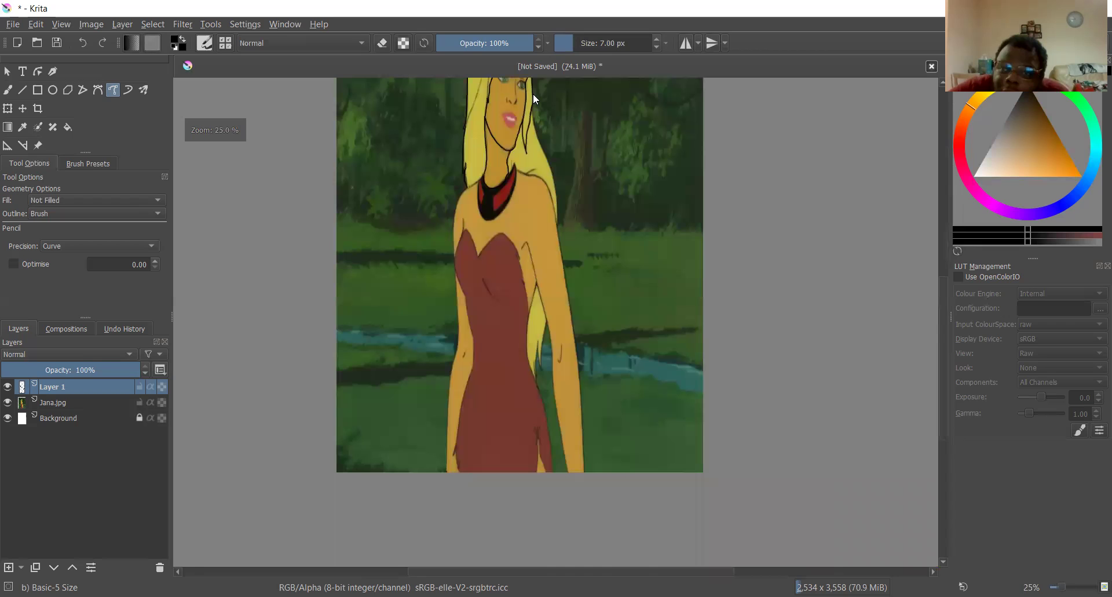
key("1")
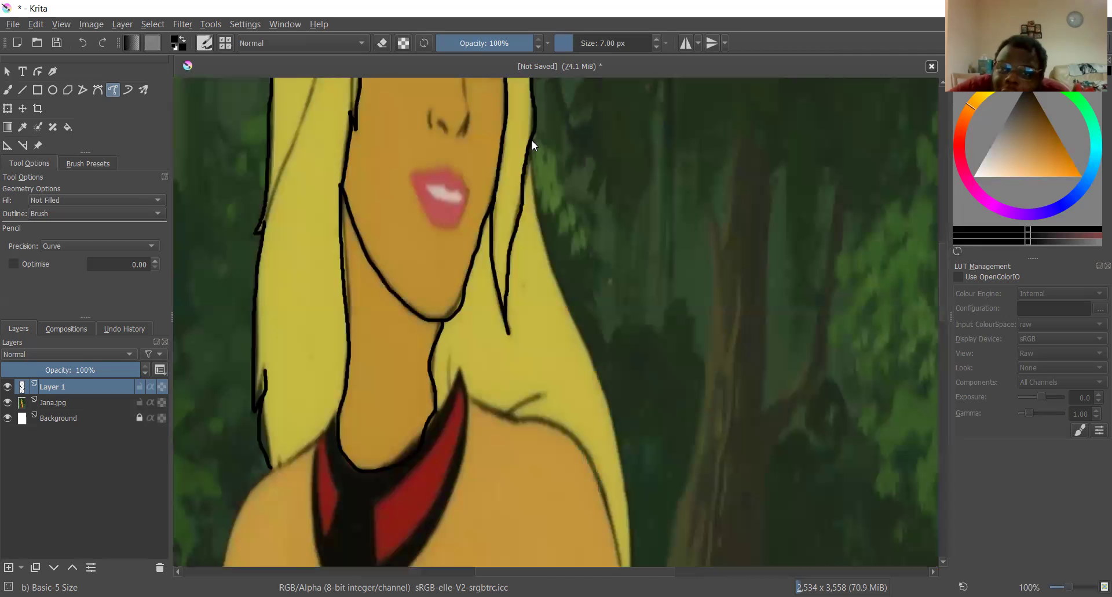
mouse_move(532, 161)
left_mouse_down()
mouse_move(563, 309)
mouse_move(610, 401)
left_mouse_up()
left_click_drag(621, 446, 621, 457)
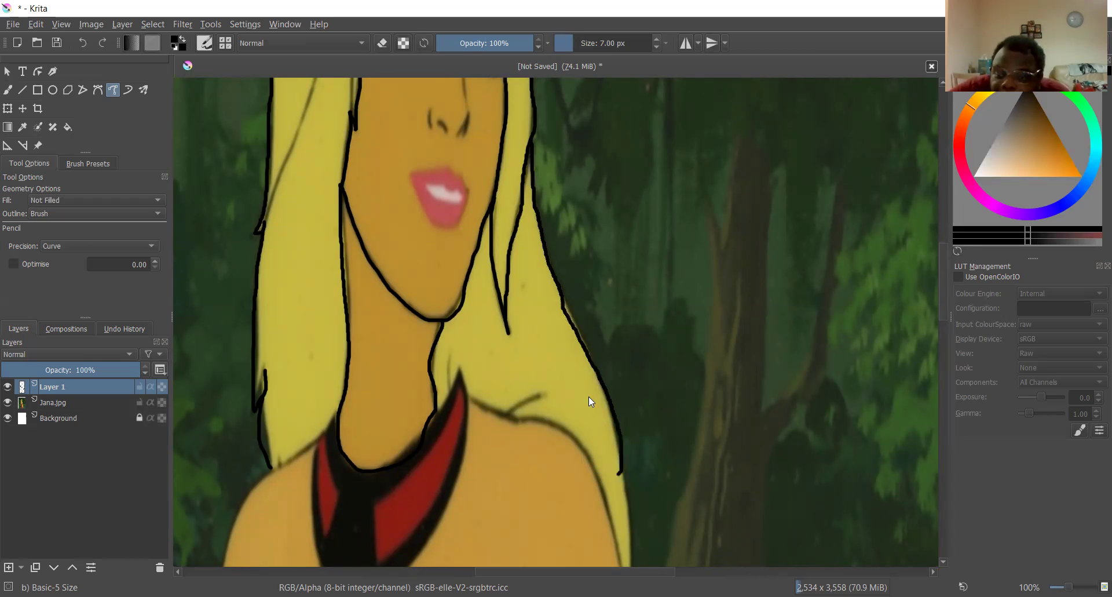
- Extend the far-side hair outline down along the upper arm and round its pointed tip
scroll(568, 437, "down", 3)
scroll(565, 429, "up", 2)
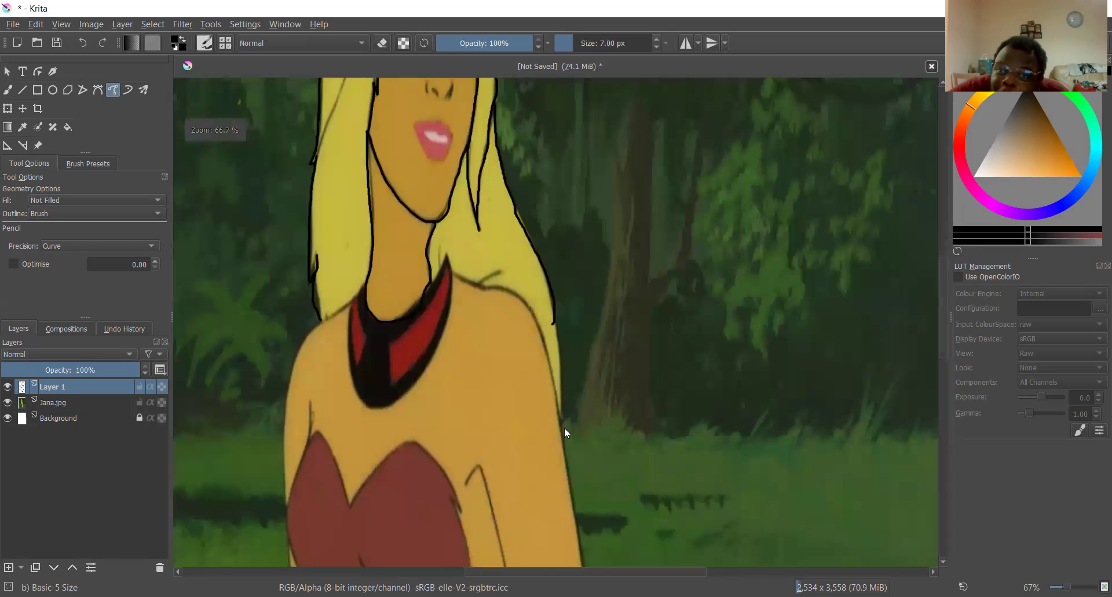
scroll(544, 112, "up", 3)
left_click_drag(529, 112, 558, 302)
left_click_drag(565, 343, 560, 404)
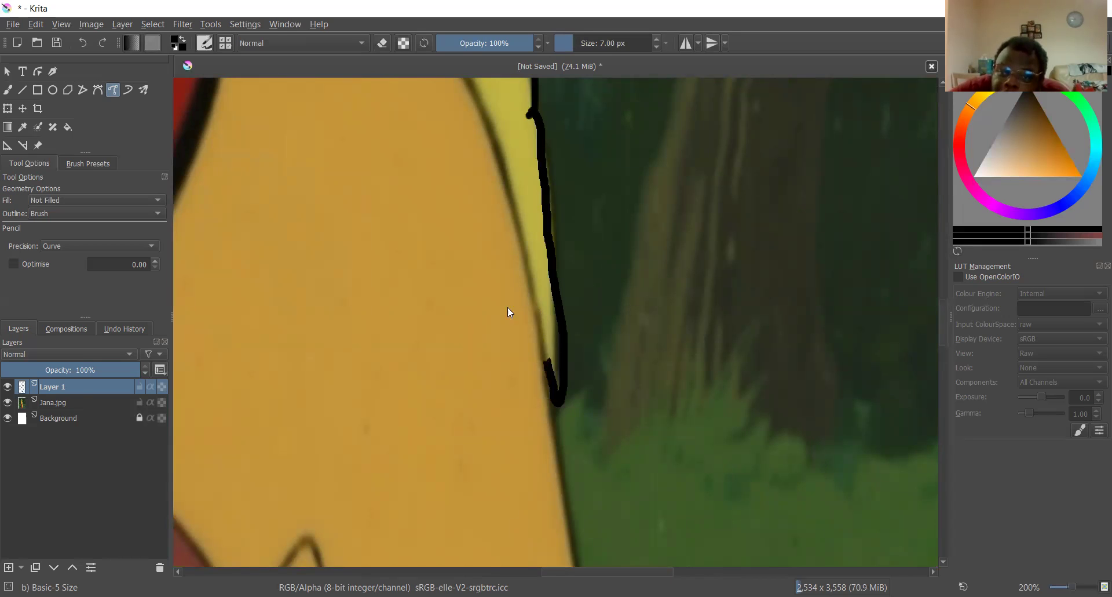
- Trace the short hair strand line beside the far side of the neck, just above the collar's point
scroll(459, 252, "down", 3)
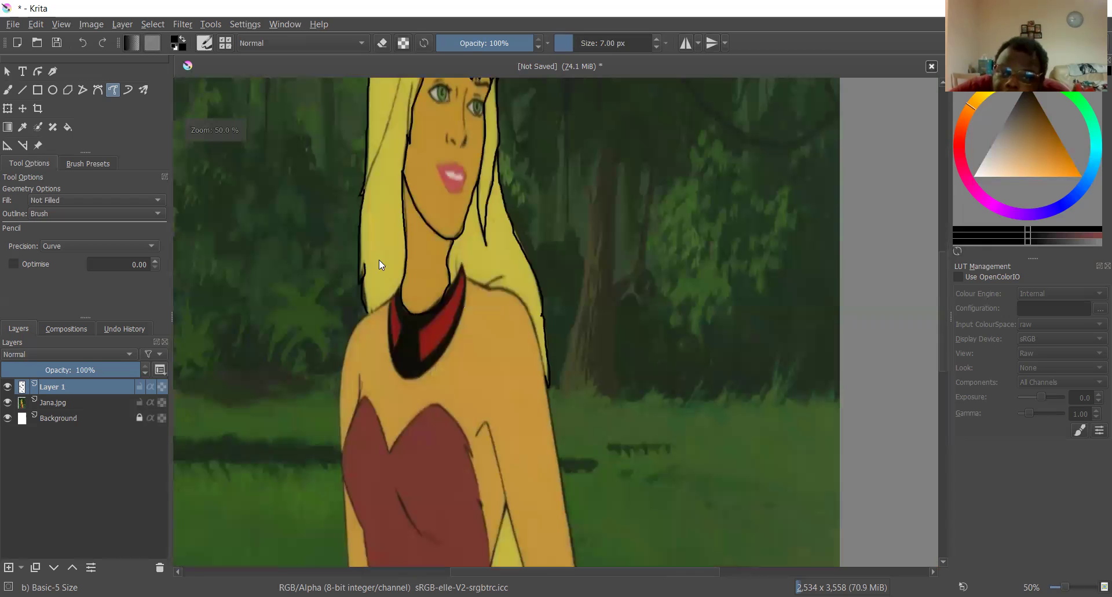
scroll(371, 317, "up", 5)
left_click_drag(379, 258, 371, 362)
scroll(248, 471, "down", 8)
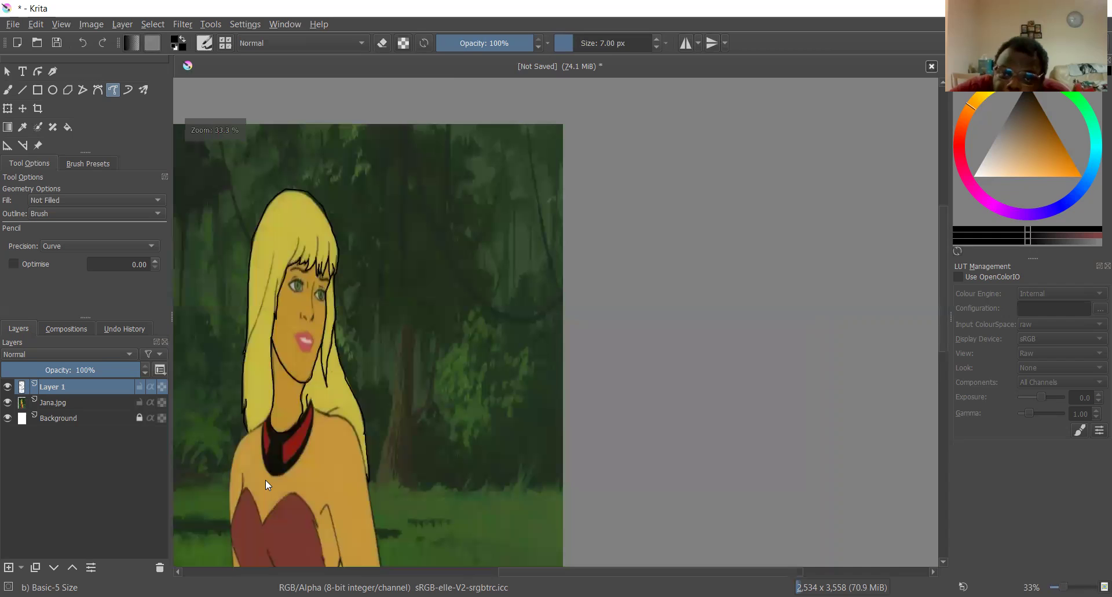
scroll(288, 190, "up", 5)
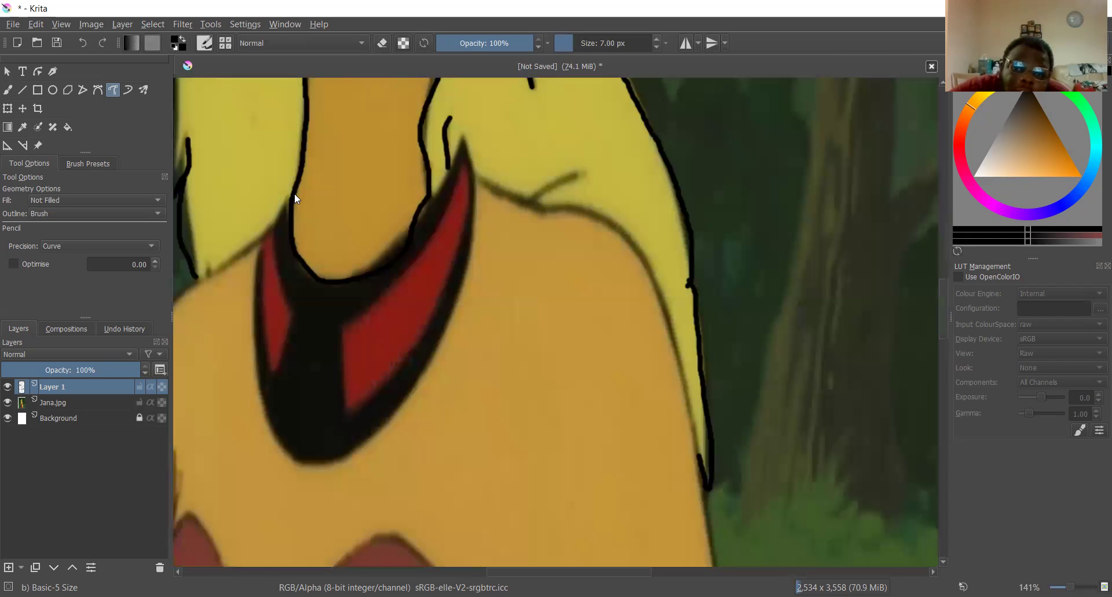
- Trace the collar's outer edge from the near side of the neck round its bottom to the far-side tip, and close the tip at the neck
scroll(295, 199, "down", 3)
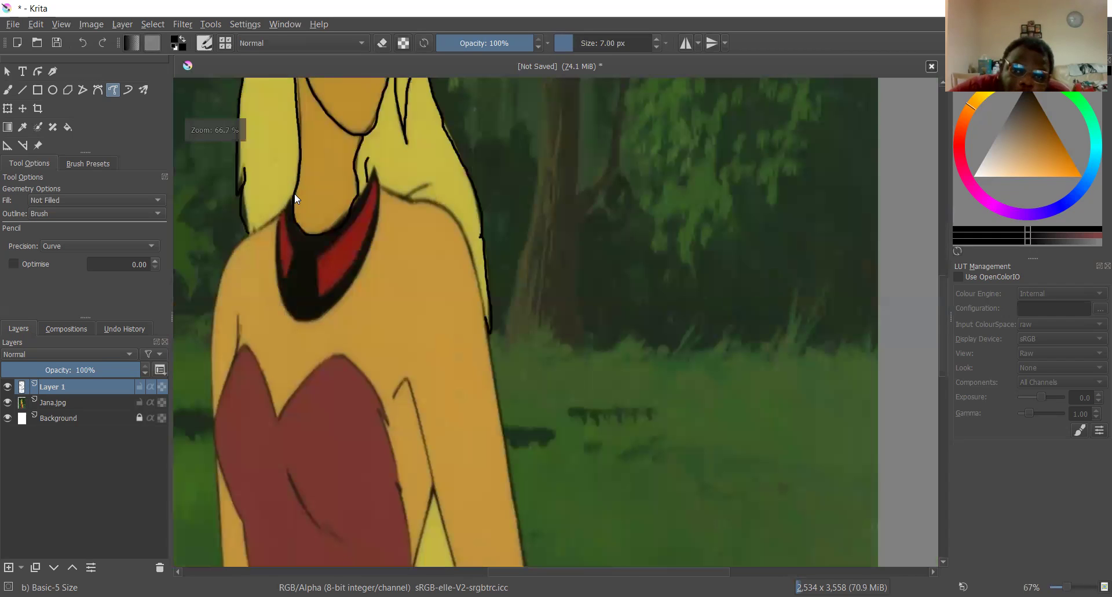
scroll(295, 197, "up", 3)
mouse_move(293, 196)
left_mouse_down()
mouse_move(258, 250)
mouse_move(251, 332)
mouse_move(267, 414)
mouse_move(309, 479)
mouse_move(374, 454)
mouse_move(450, 337)
mouse_move(474, 255)
mouse_move(463, 137)
left_mouse_up()
scroll(464, 139, "up", 2)
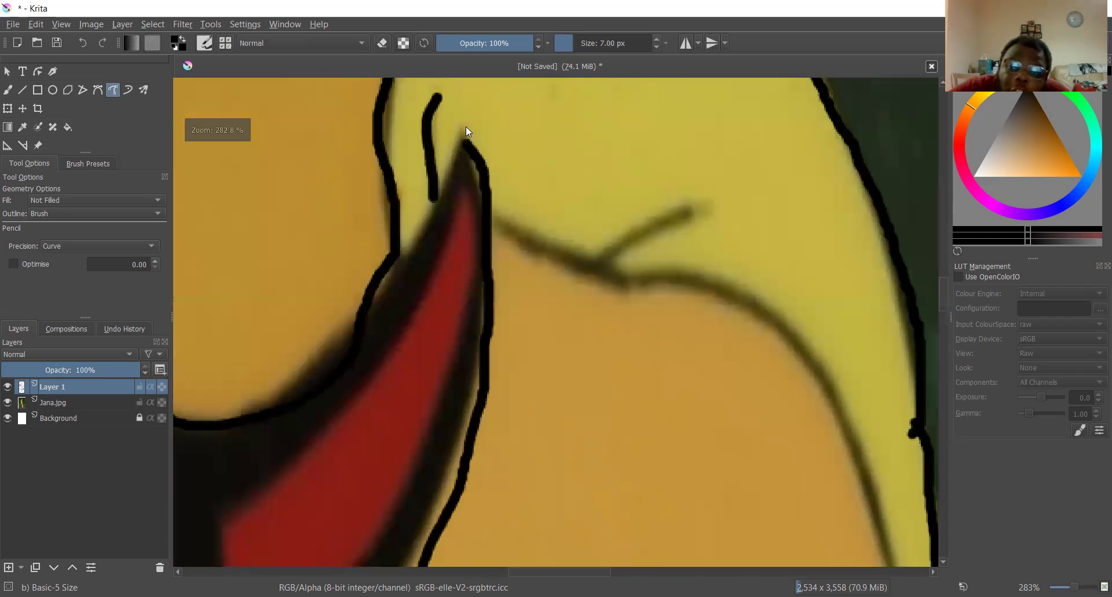
left_click(467, 132)
left_click_drag(437, 189, 405, 249)
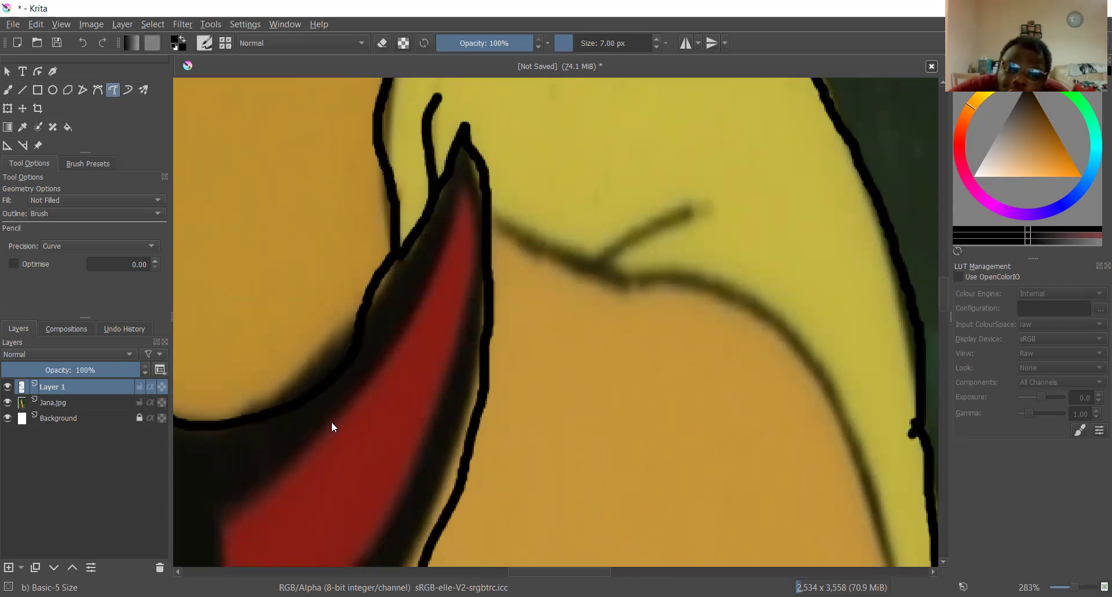
- Trace the straight inner side and bottom corner of the collar's larger red panel
scroll(350, 318, "down", 1)
scroll(349, 312, "up", 1)
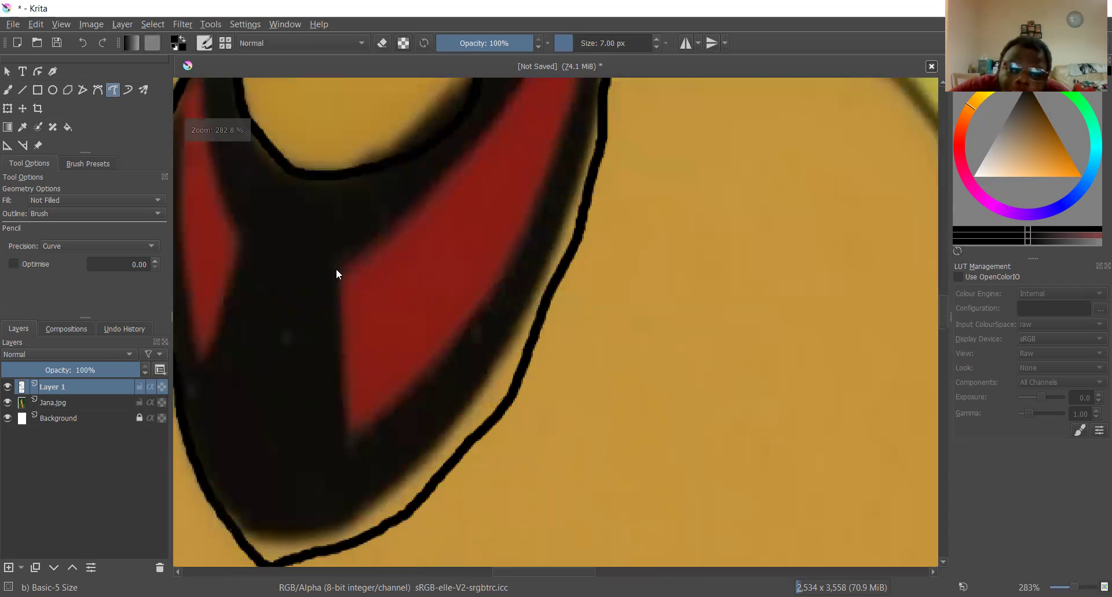
scroll(337, 274, "down", 1)
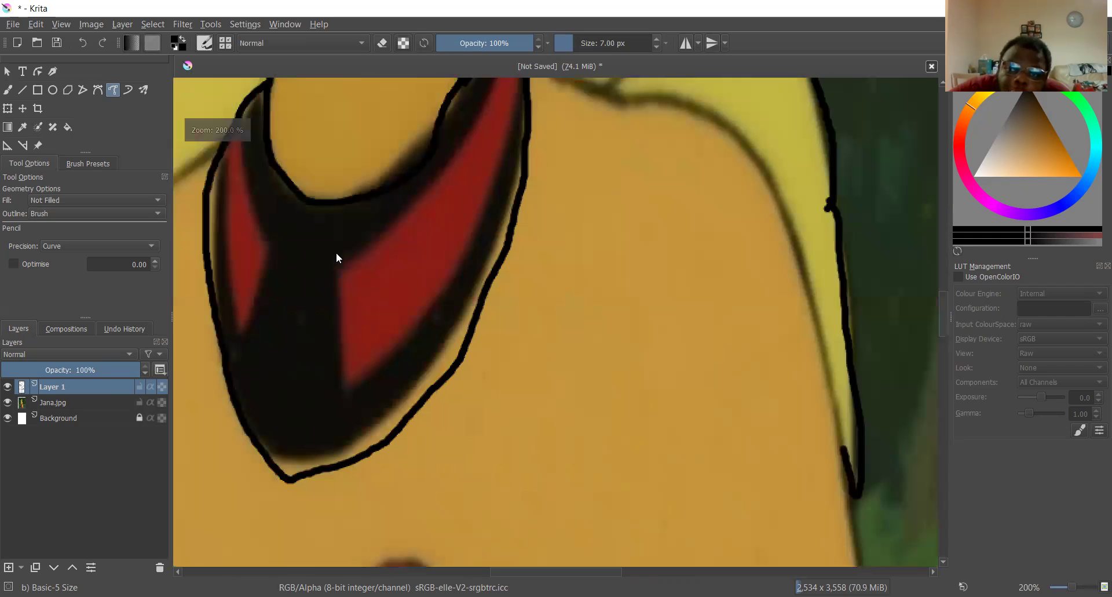
scroll(338, 256, "down", 1)
scroll(339, 279, "up", 1)
mouse_move(344, 318)
left_mouse_down()
mouse_move(348, 402)
mouse_move(423, 354)
left_mouse_up()
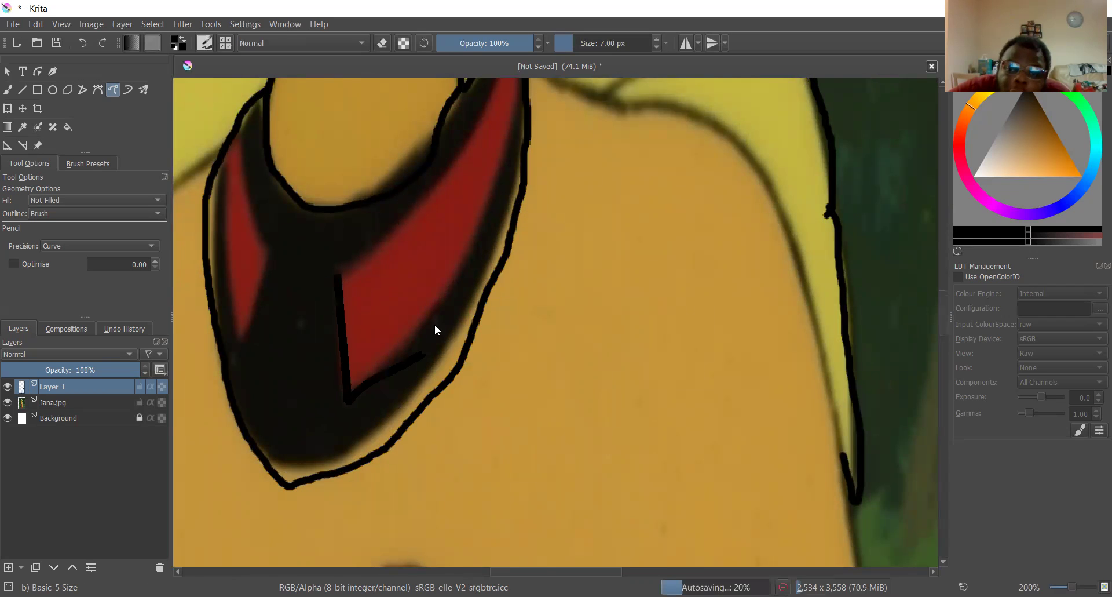
- Trace the larger red panel's outer edge up to its tip, and close the panel along its upper edge
scroll(501, 158, "down", 3)
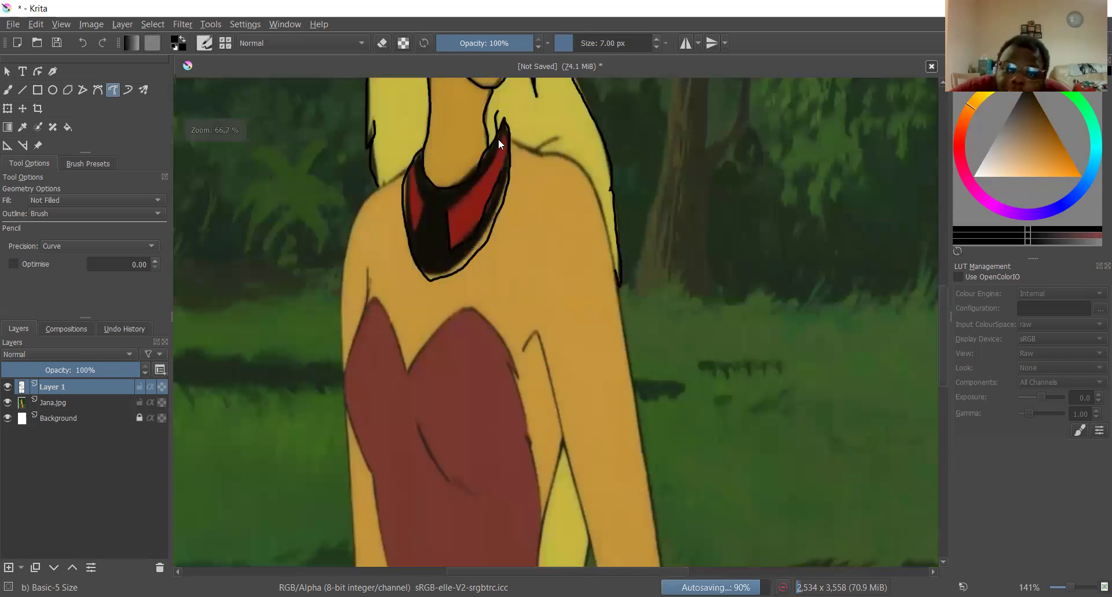
scroll(525, 171, "up", 2)
left_click_drag(525, 173, 533, 238)
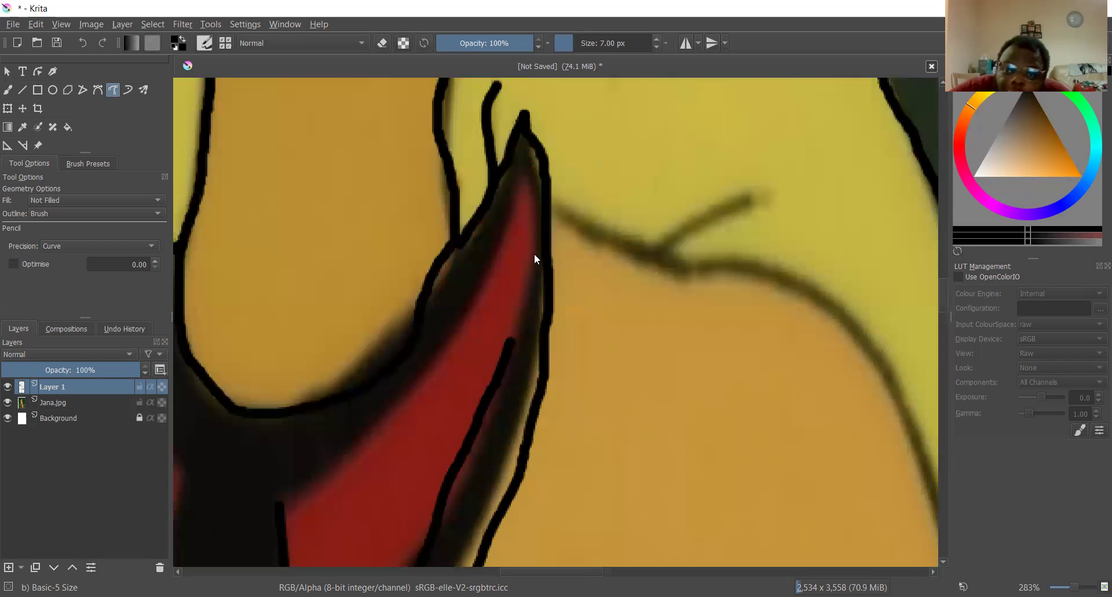
left_click_drag(520, 326, 526, 154)
scroll(527, 188, "down", 1)
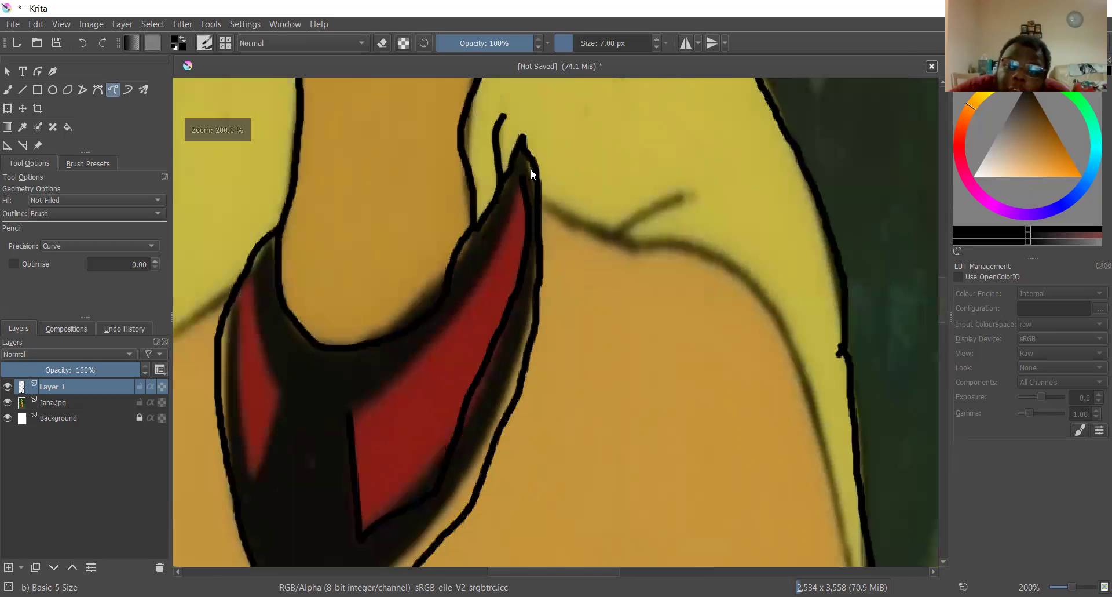
left_click_drag(520, 184, 493, 252)
left_click_drag(473, 302, 362, 409)
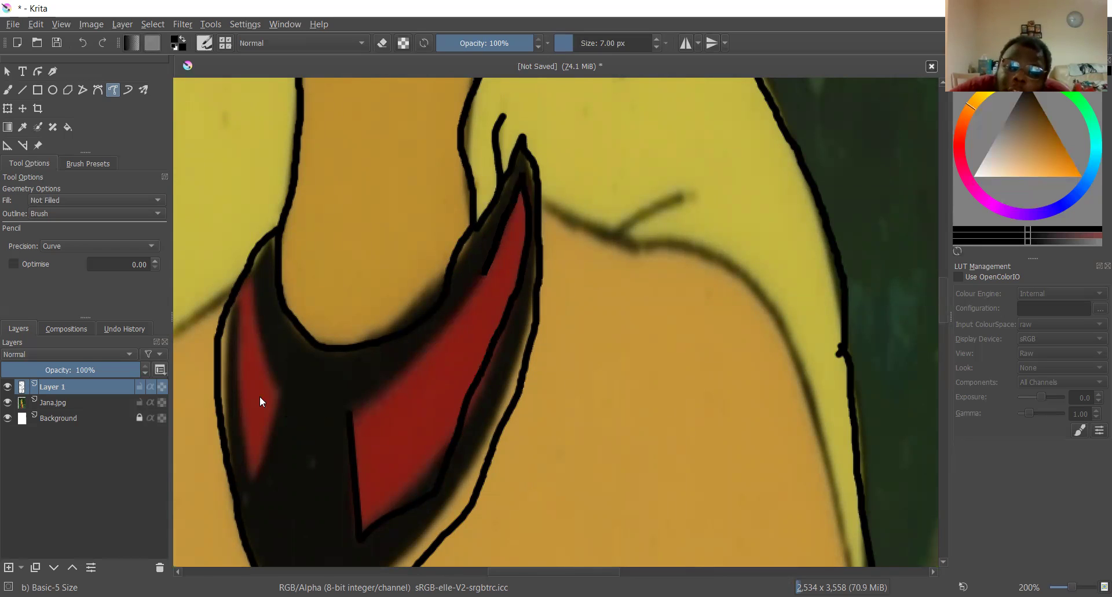
- Trace the outline of the smaller red panel on the collar's near side
scroll(269, 377, "down", 2)
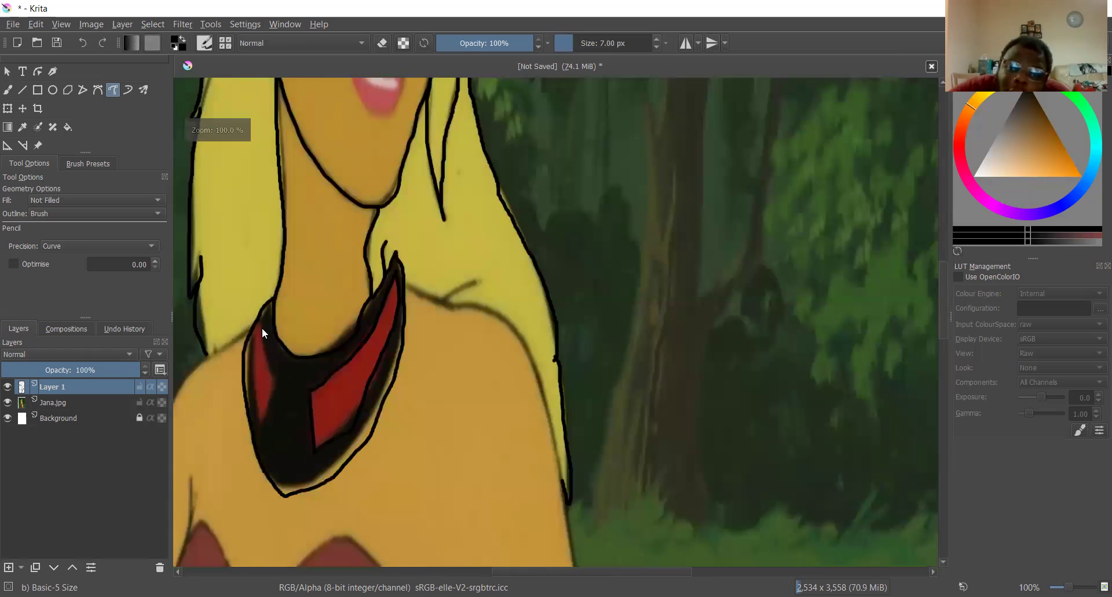
scroll(261, 328, "up", 2)
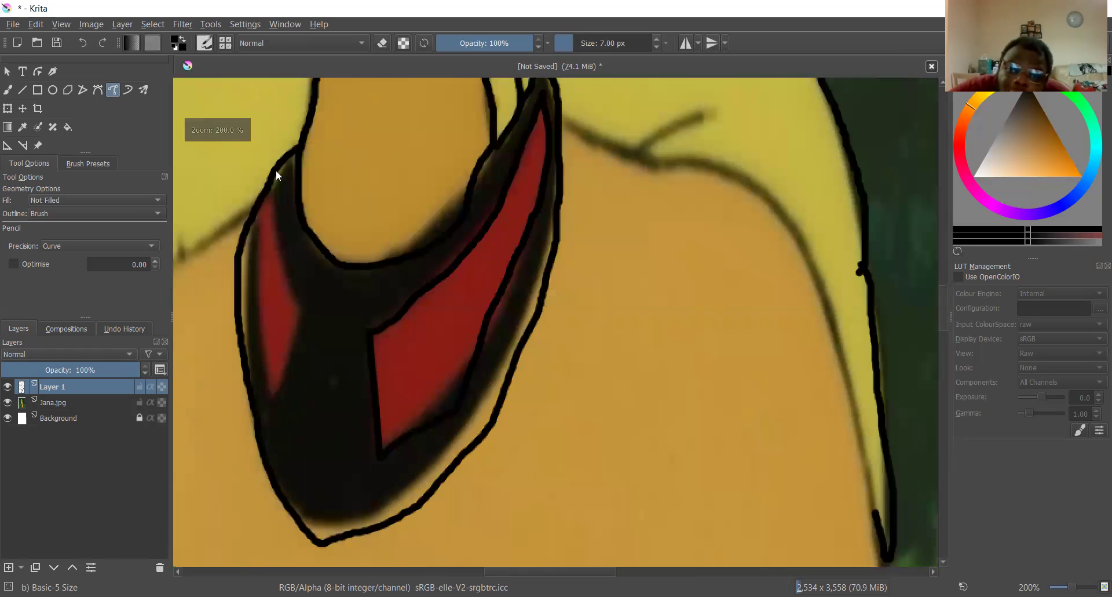
scroll(276, 174, "up", 1)
mouse_move(278, 155)
left_mouse_down()
mouse_move(305, 304)
mouse_move(336, 346)
mouse_move(312, 397)
left_mouse_up()
left_click_drag(283, 480, 262, 272)
left_click_drag(260, 228, 261, 206)
scroll(261, 214, "down", 2)
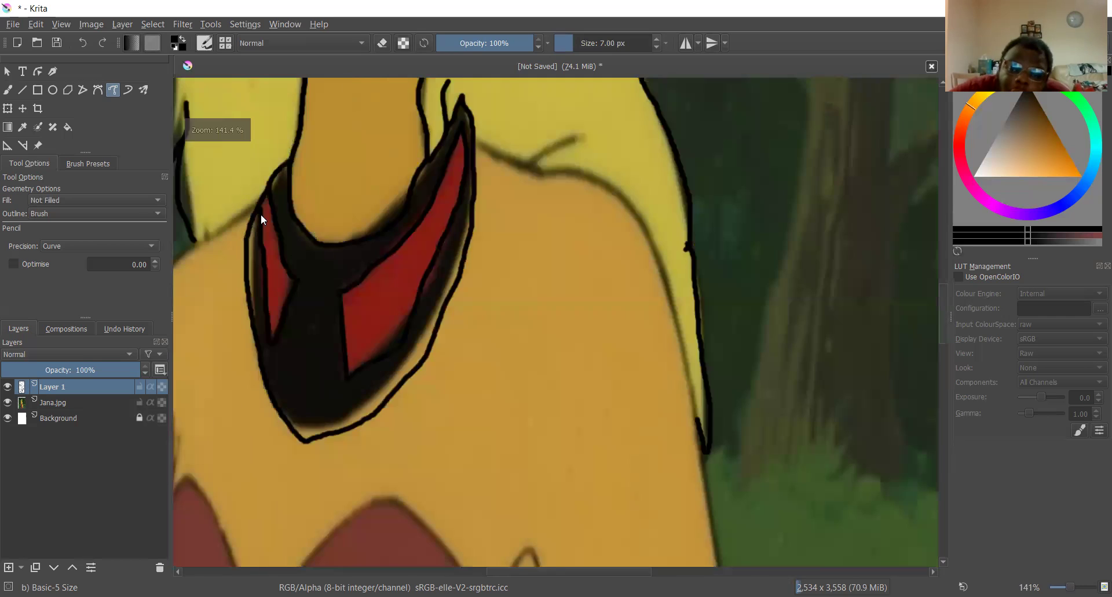
- Trace the far-side shoulder line from the collar over the shoulder and down past the hair tip onto the arm
scroll(301, 230, "down", 3)
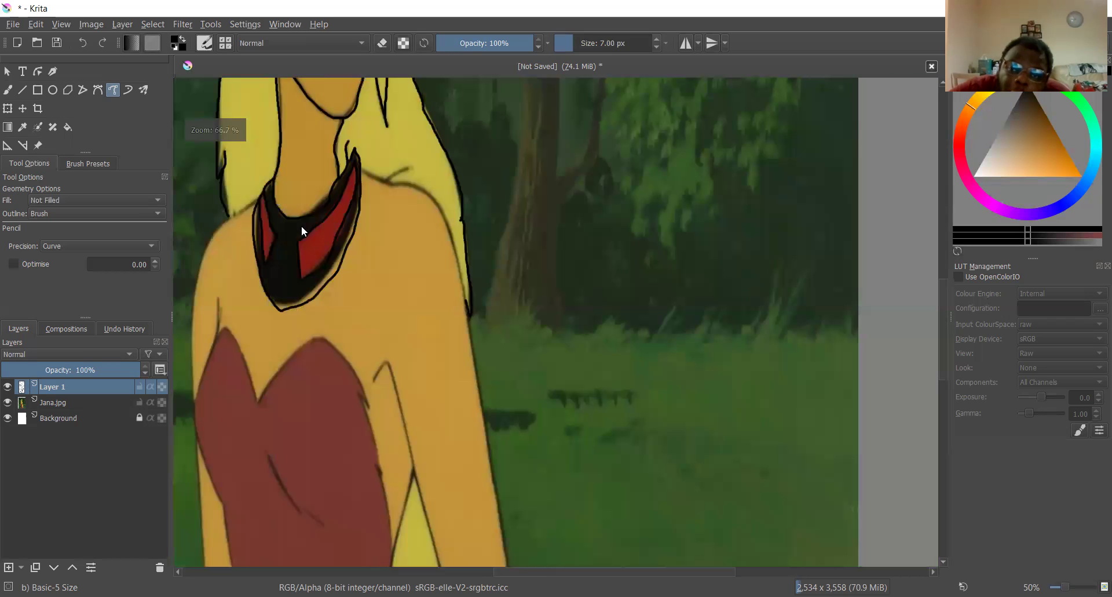
scroll(399, 210, "up", 2)
scroll(374, 152, "up", 1)
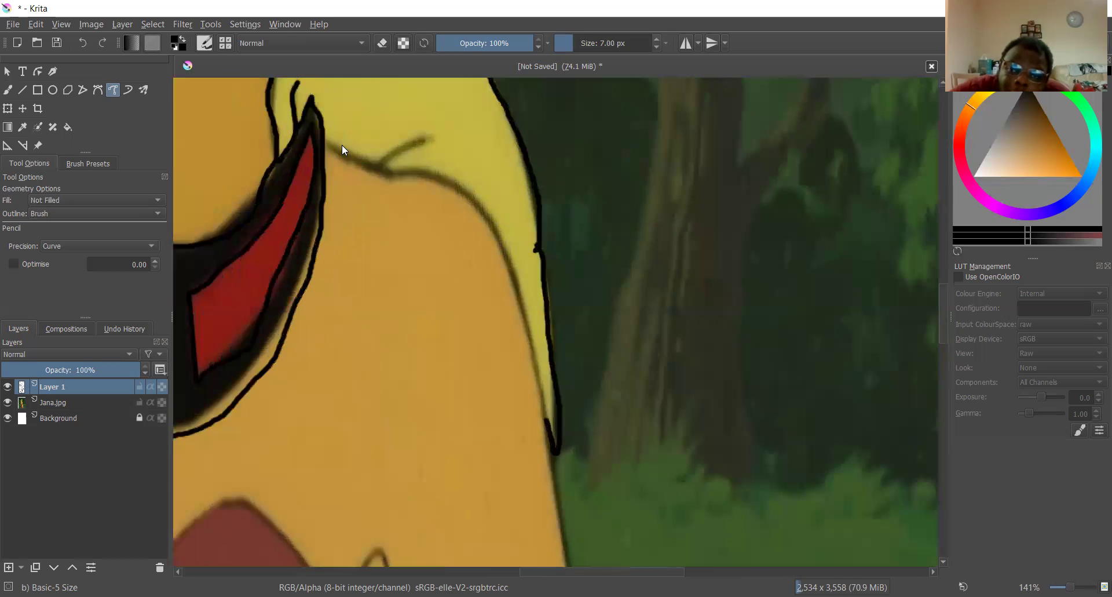
mouse_move(424, 179)
left_mouse_down()
mouse_move(503, 237)
mouse_move(553, 453)
left_mouse_up()
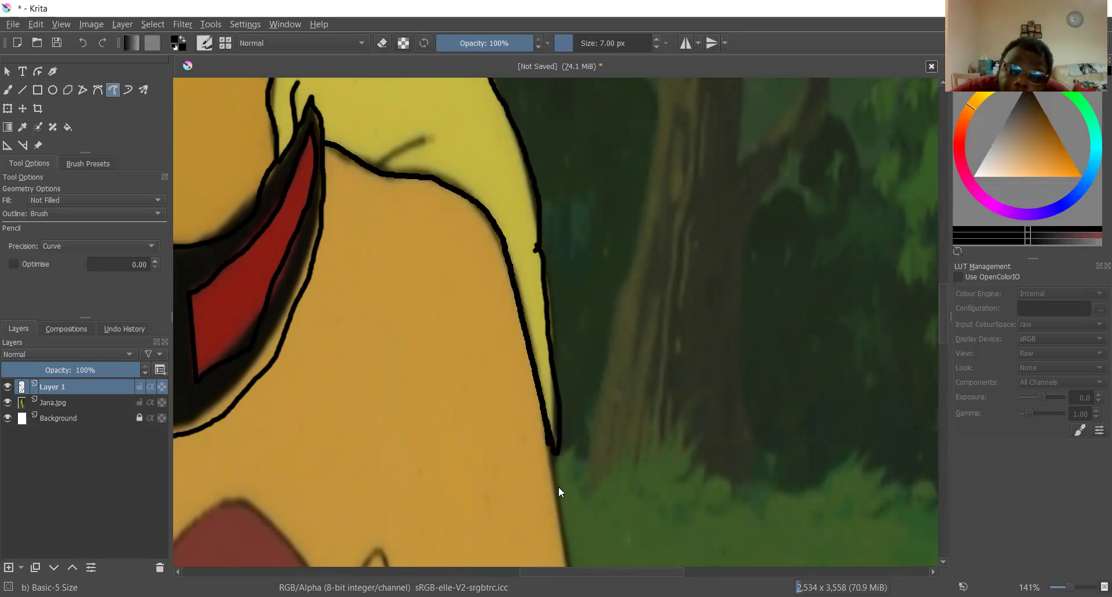
left_click_drag(563, 506, 562, 503)
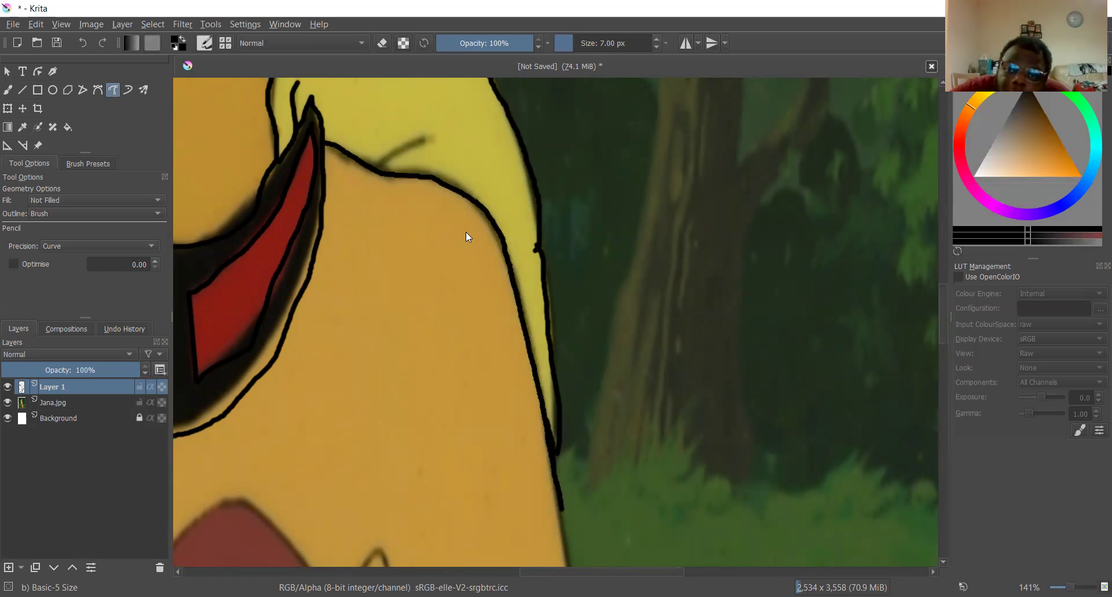
- Trace the near-side shoulder from the collar and continue the outline down the upper arm toward the dress
scroll(420, 233, "down", 3)
scroll(404, 224, "up", 4)
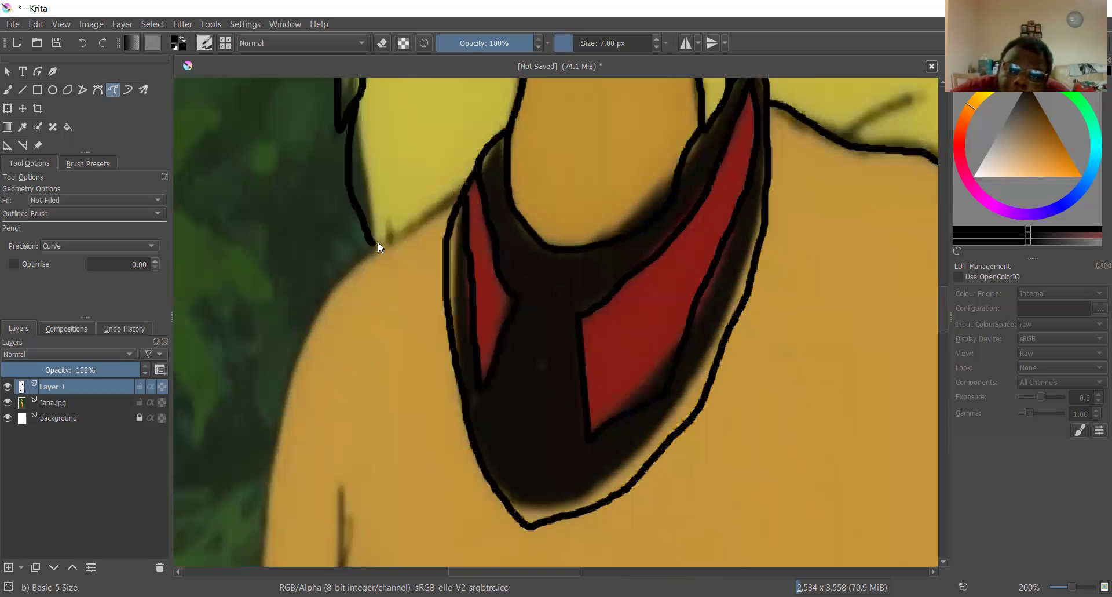
left_click_drag(468, 169, 293, 376)
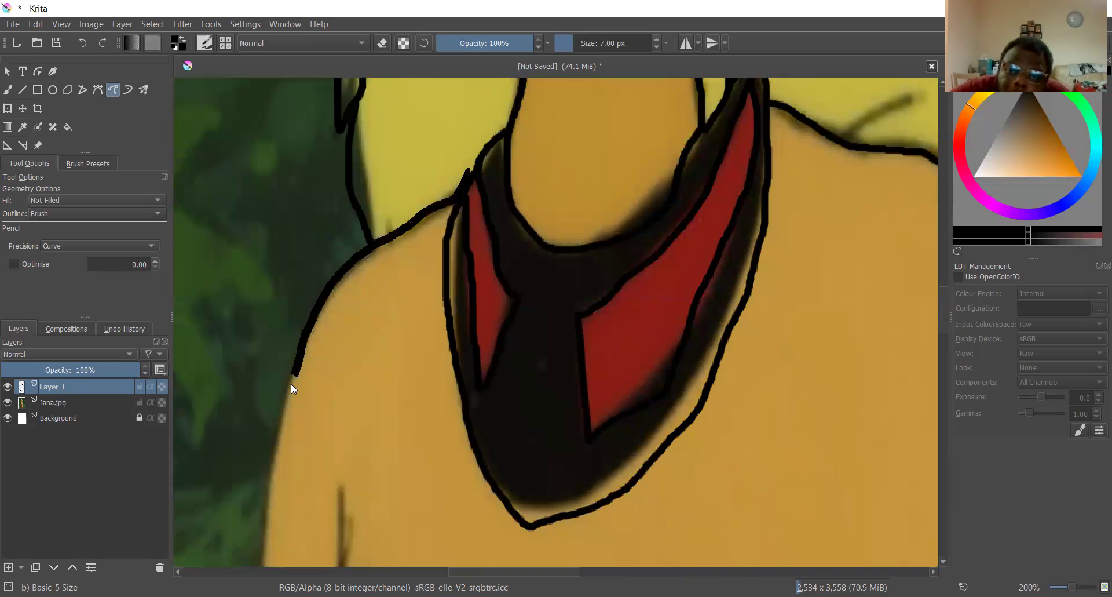
left_click_drag(264, 495, 263, 496)
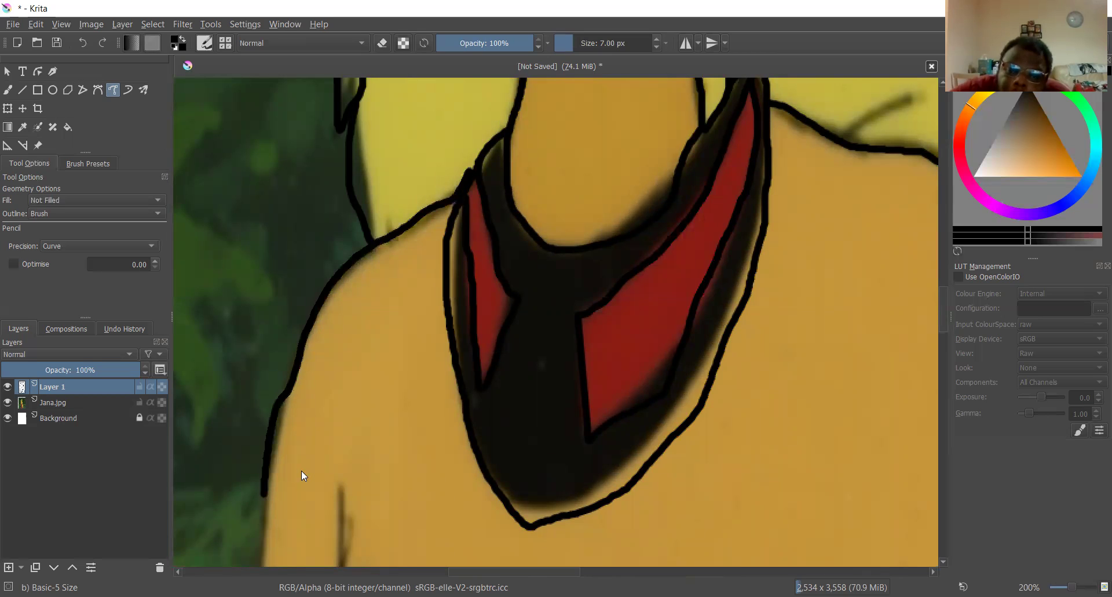
scroll(295, 506, "down", 4)
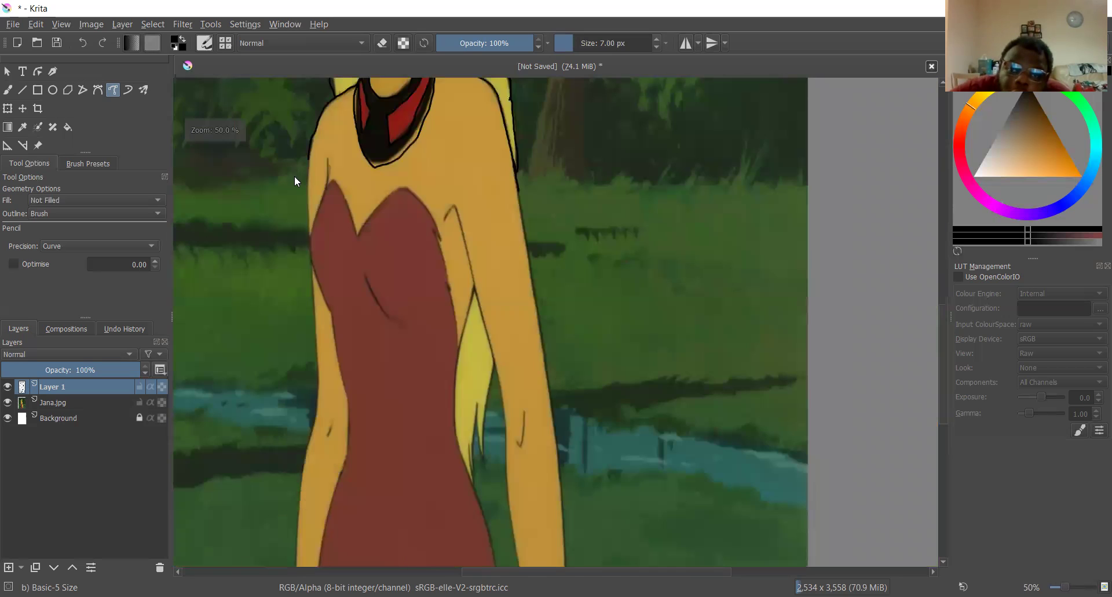
scroll(323, 136, "up", 2)
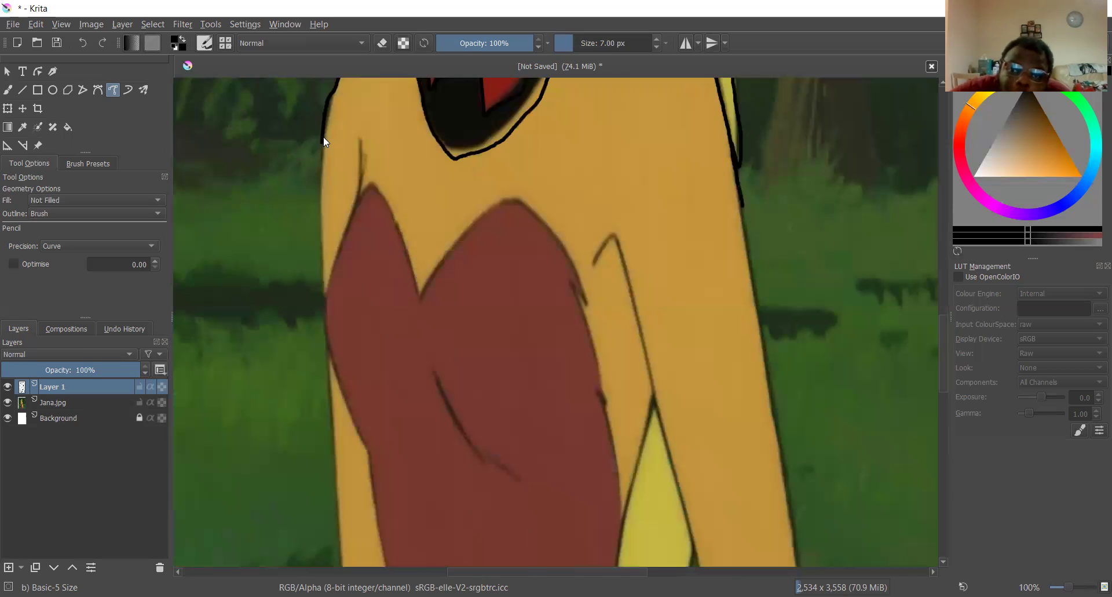
left_click_drag(321, 159, 319, 185)
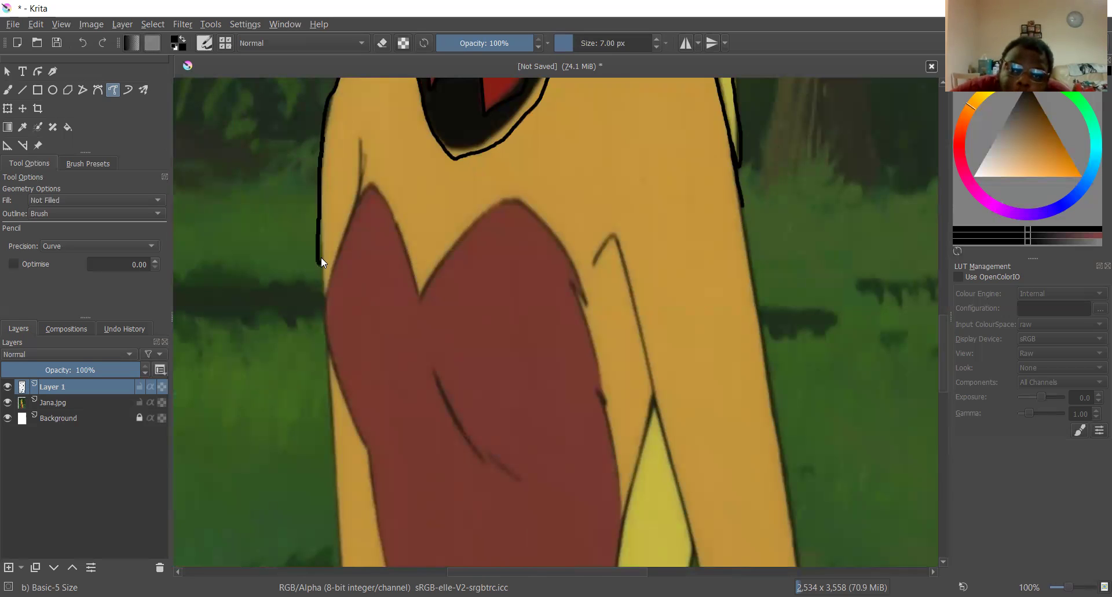
- Trace the near-side armpit crease and the dress's side edge below the bust, joining the arm outline to the dress
scroll(386, 146, "up", 2)
scroll(391, 94, "down", 1)
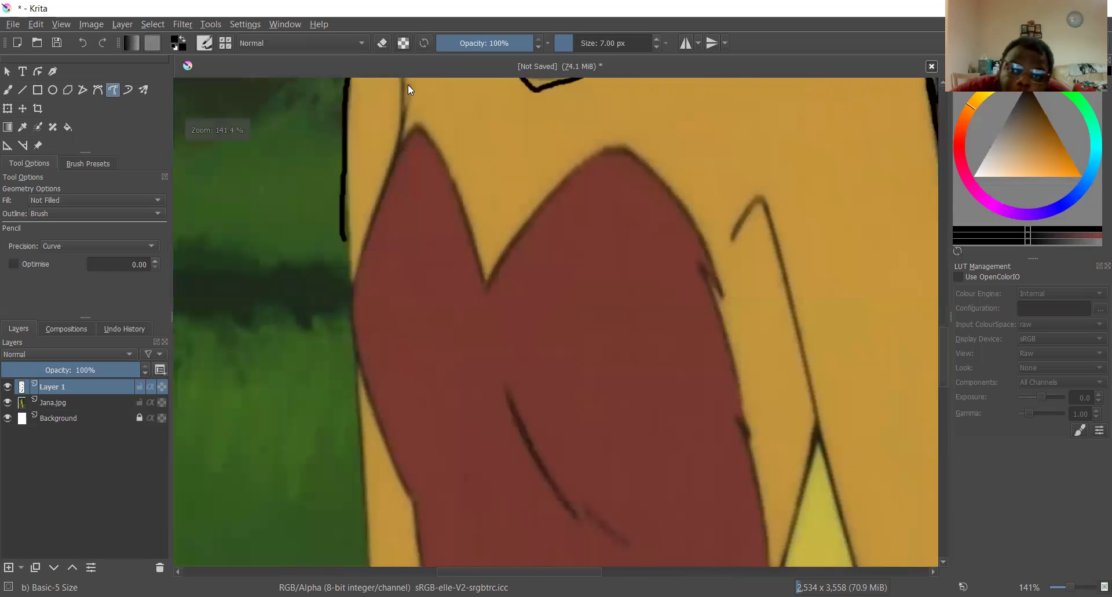
scroll(413, 148, "down", 4)
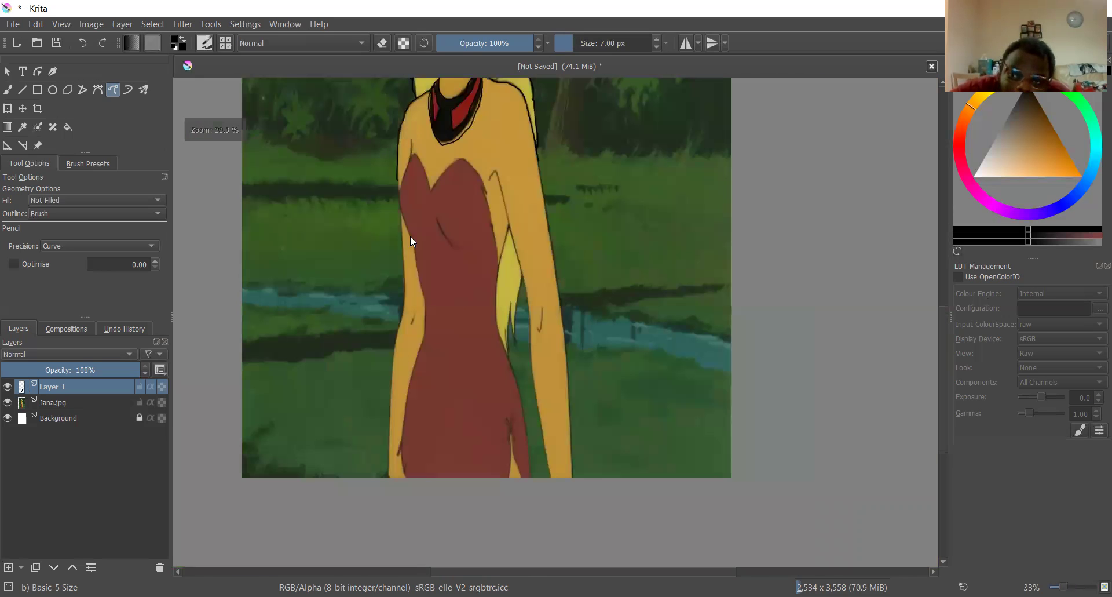
scroll(421, 225, "up", 4)
scroll(419, 184, "down", 1)
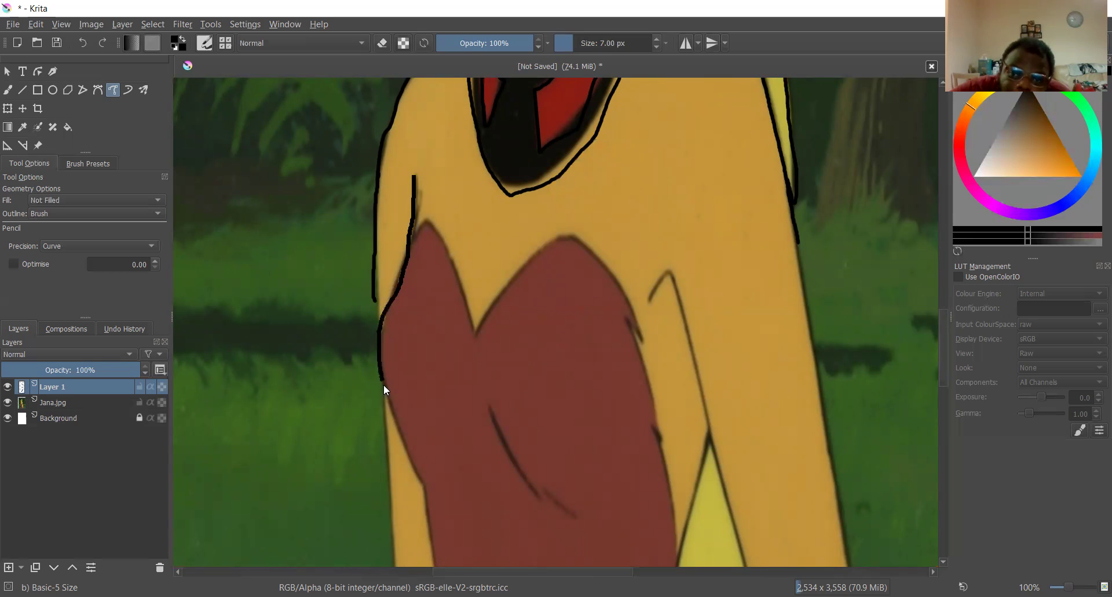
left_click_drag(421, 492, 419, 493)
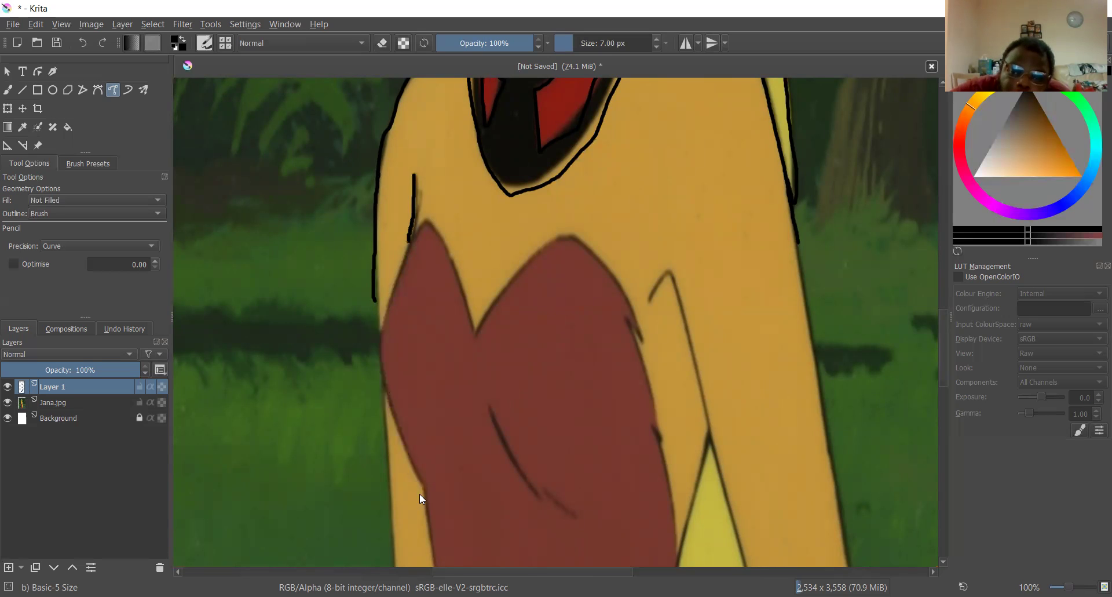
scroll(400, 380, "up", 2)
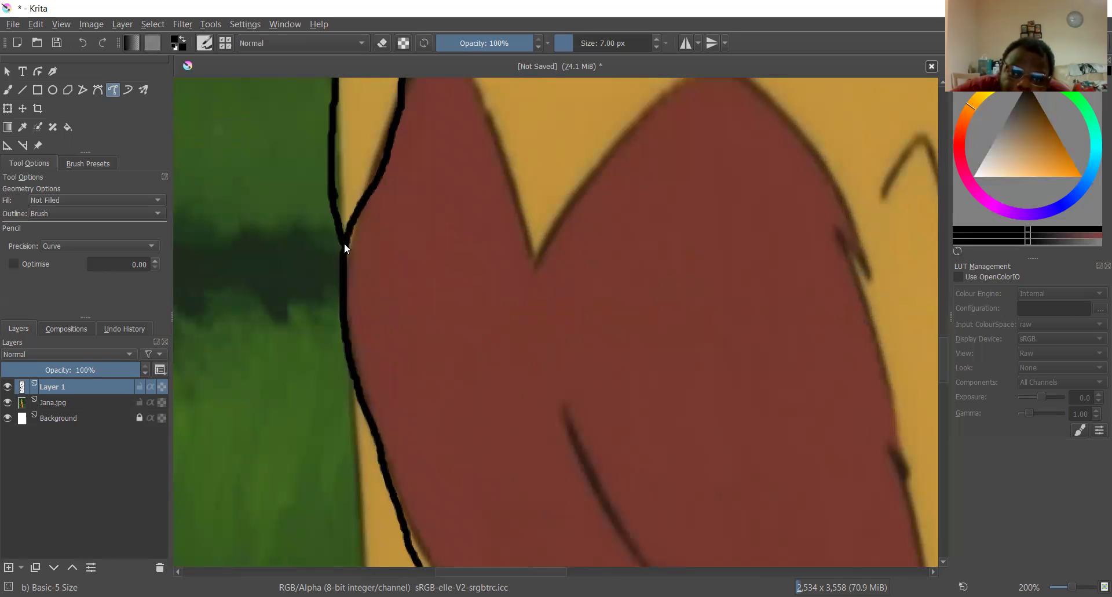
- Trace the dress's sweetheart neckline across both bust peaks to the small fold on the far side
scroll(344, 255, "down", 5)
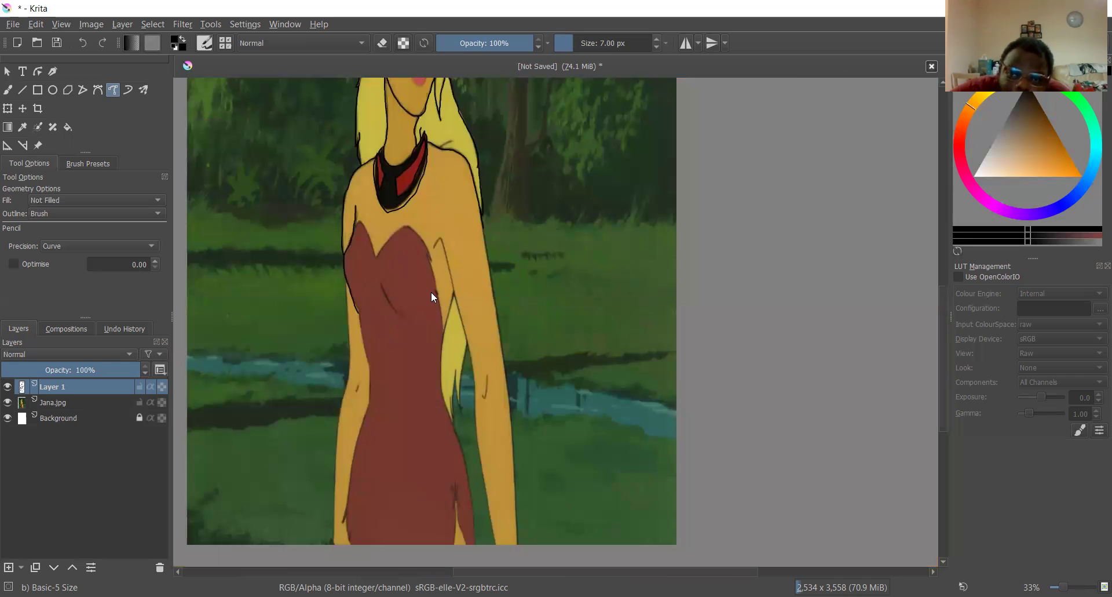
scroll(431, 291, "up", 1)
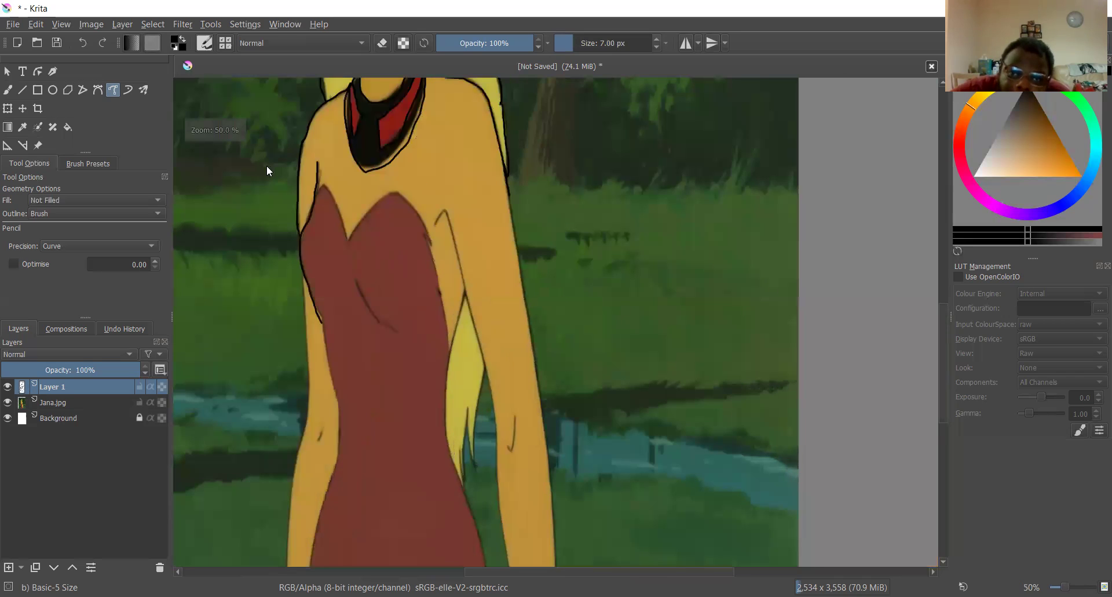
scroll(258, 147, "up", 4)
mouse_move(307, 238)
left_mouse_down()
mouse_move(348, 383)
mouse_move(430, 253)
mouse_move(519, 191)
mouse_move(623, 241)
left_mouse_up()
mouse_move(683, 348)
left_mouse_down()
mouse_move(686, 393)
mouse_move(663, 344)
left_mouse_up()
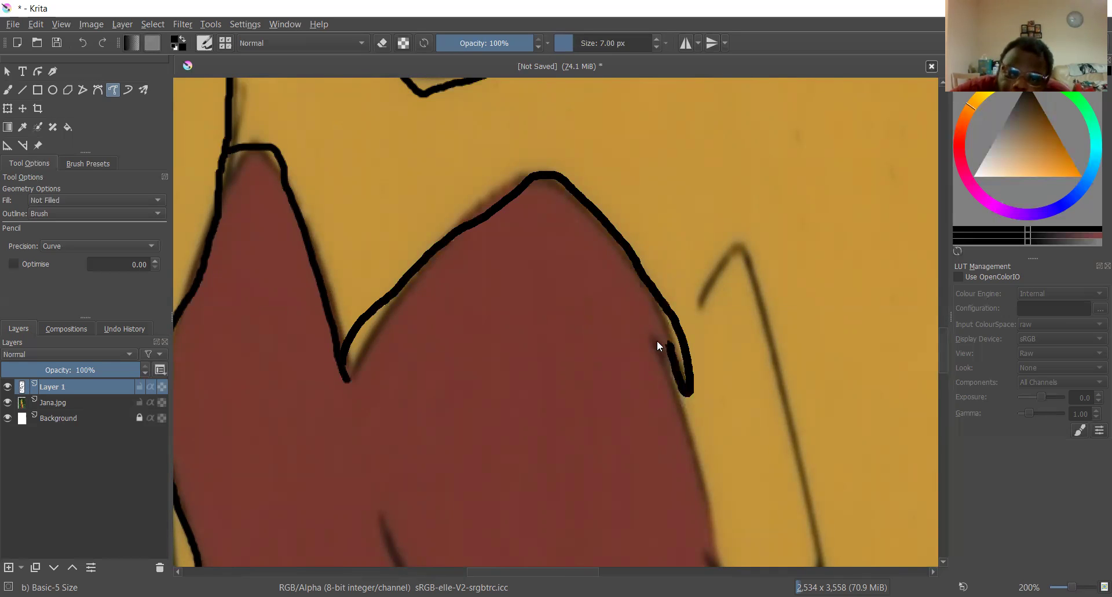
- Add the short hooked end to the fold line at the far side of the dress's bust
scroll(656, 345, "down", 5)
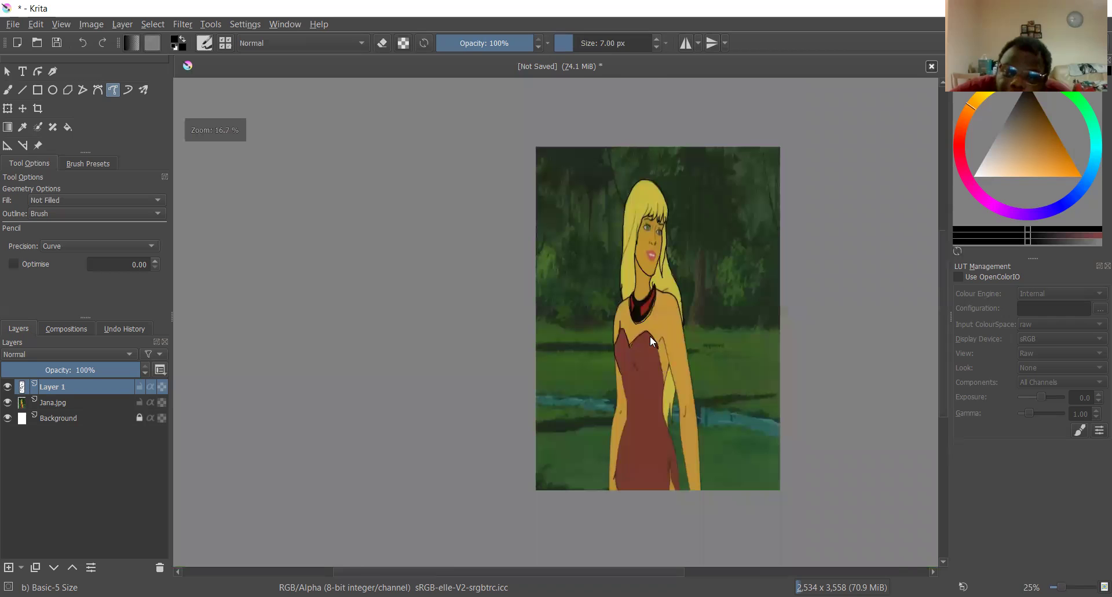
scroll(650, 336, "up", 2)
scroll(640, 373, "up", 1)
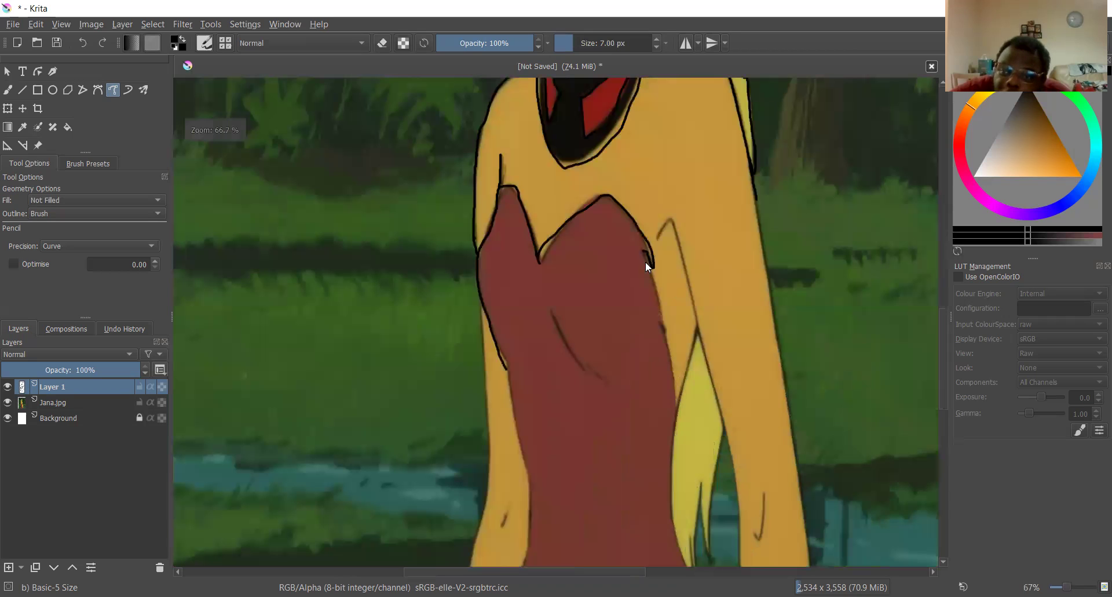
scroll(640, 248, "up", 1)
left_click_drag(640, 241, 663, 285)
scroll(631, 349, "up", 1)
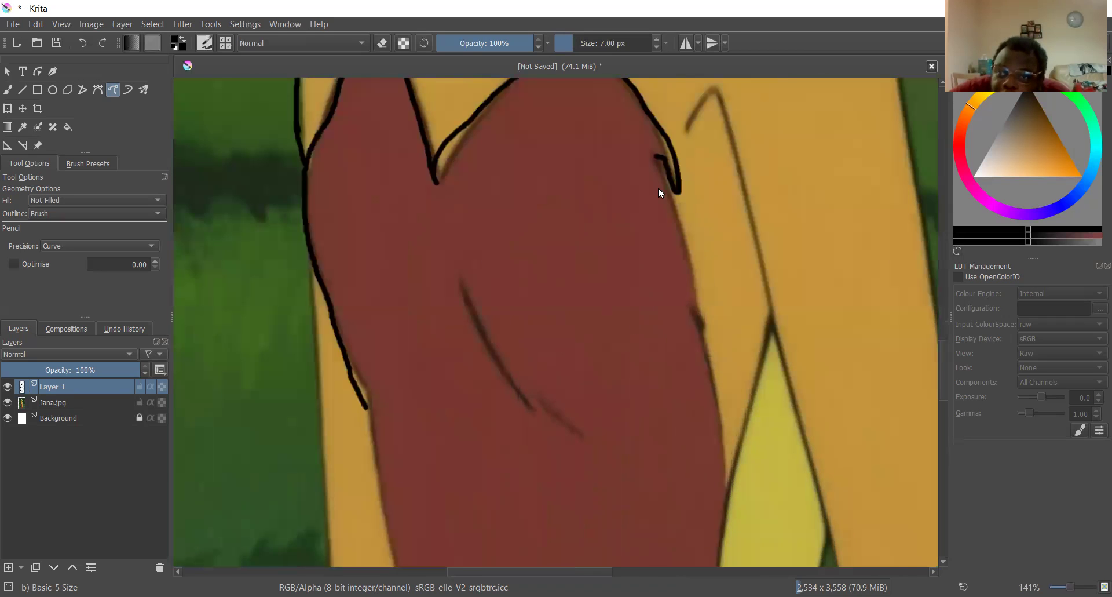
scroll(658, 186, "up", 1)
scroll(663, 118, "down", 1)
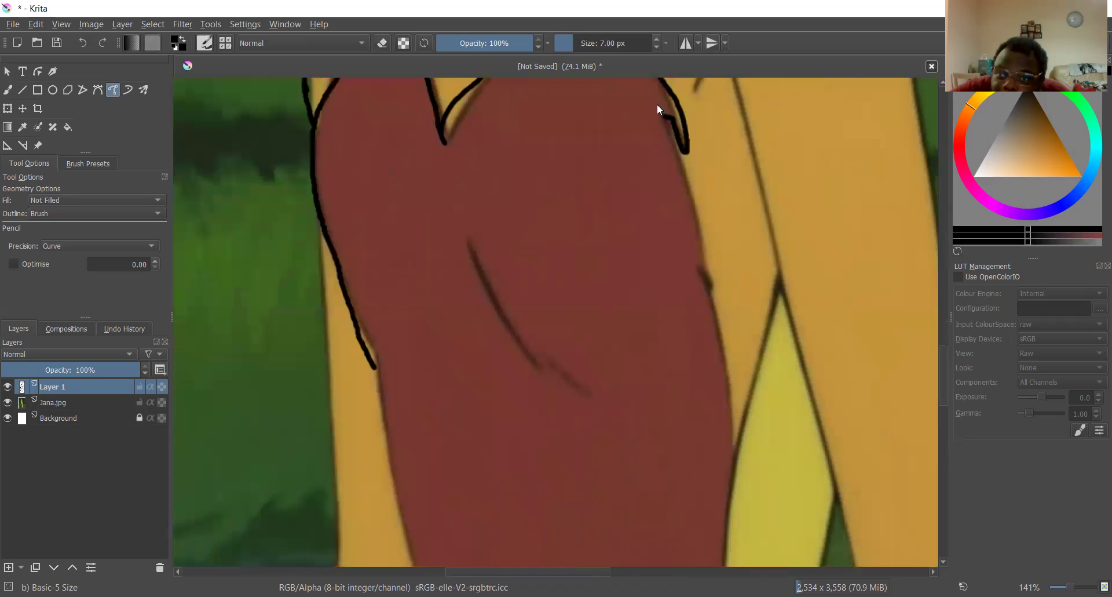
- Trace the dress's far-side edge from the bust fold down to where it meets the hair above the waist
left_click_drag(658, 104, 708, 285)
left_click_drag(730, 377, 739, 455)
scroll(741, 456, "down", 1)
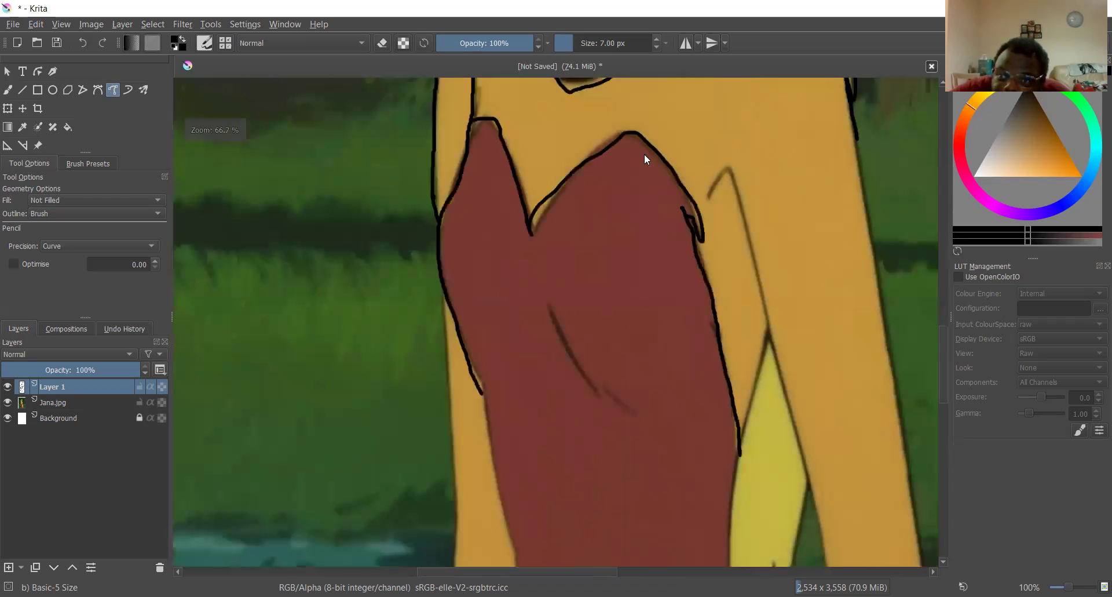
scroll(645, 154, "down", 1)
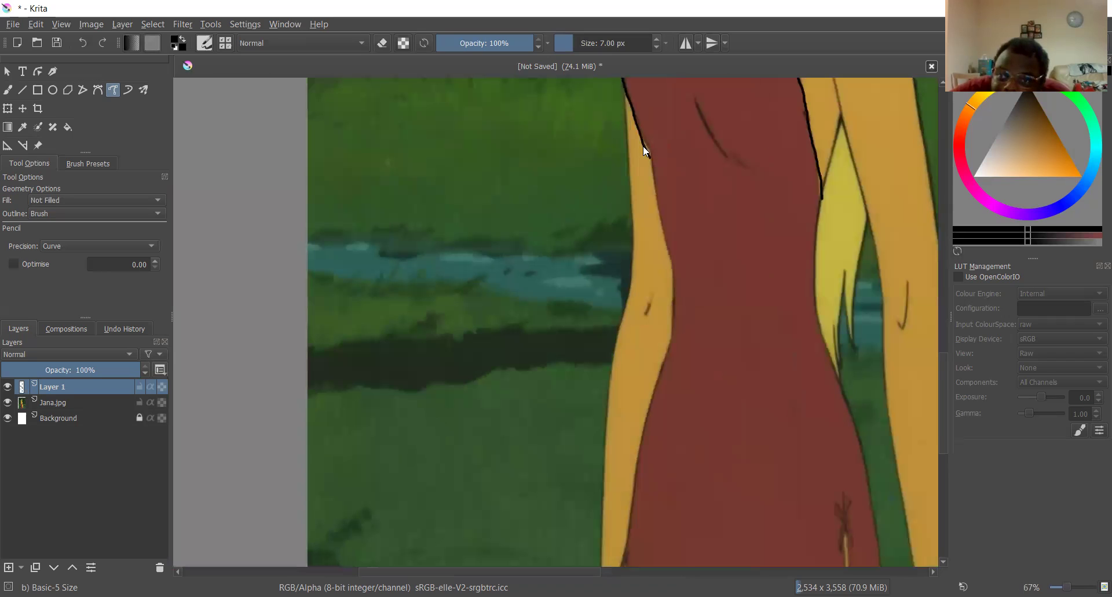
scroll(643, 145, "up", 2)
left_click_drag(639, 184, 690, 407)
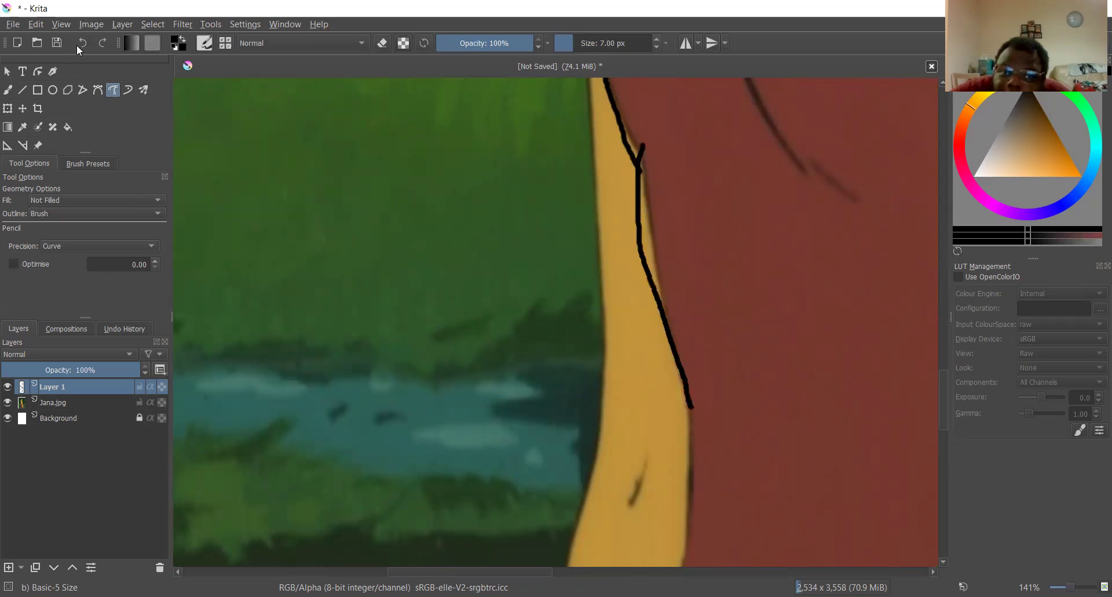
key("ctrl+z")
- Trace the dress's near-side edge from below the bust down around the waist to the start of the hip
scroll(647, 172, "up", 2)
left_click(641, 133)
left_click_drag(640, 135, 677, 454)
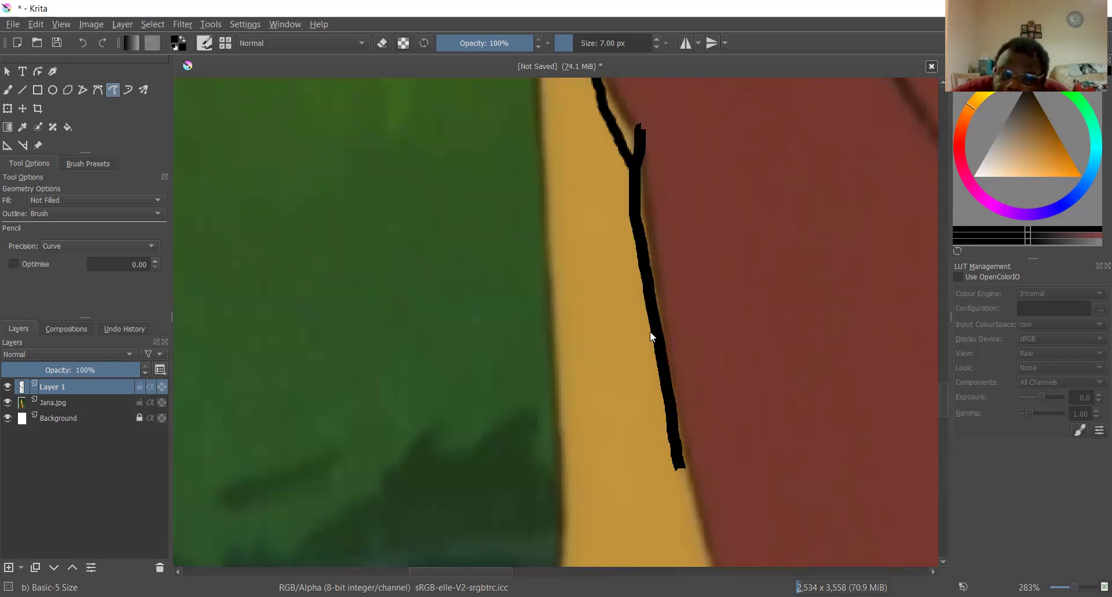
scroll(634, 284, "down", 5)
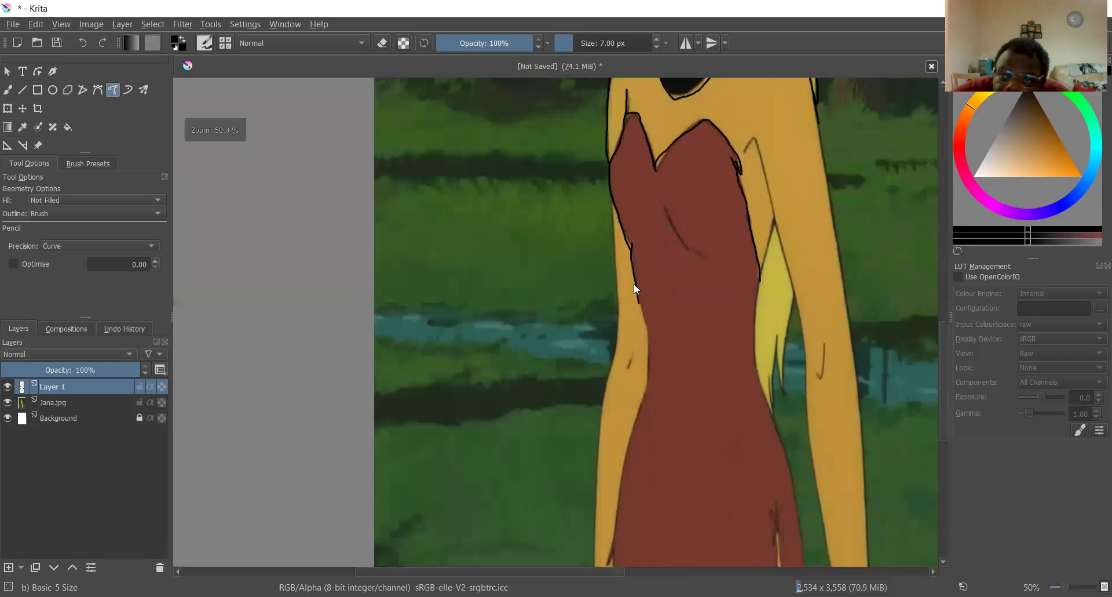
scroll(632, 137, "up", 3)
mouse_move(622, 137)
left_mouse_down()
mouse_move(652, 252)
mouse_move(647, 387)
left_mouse_up()
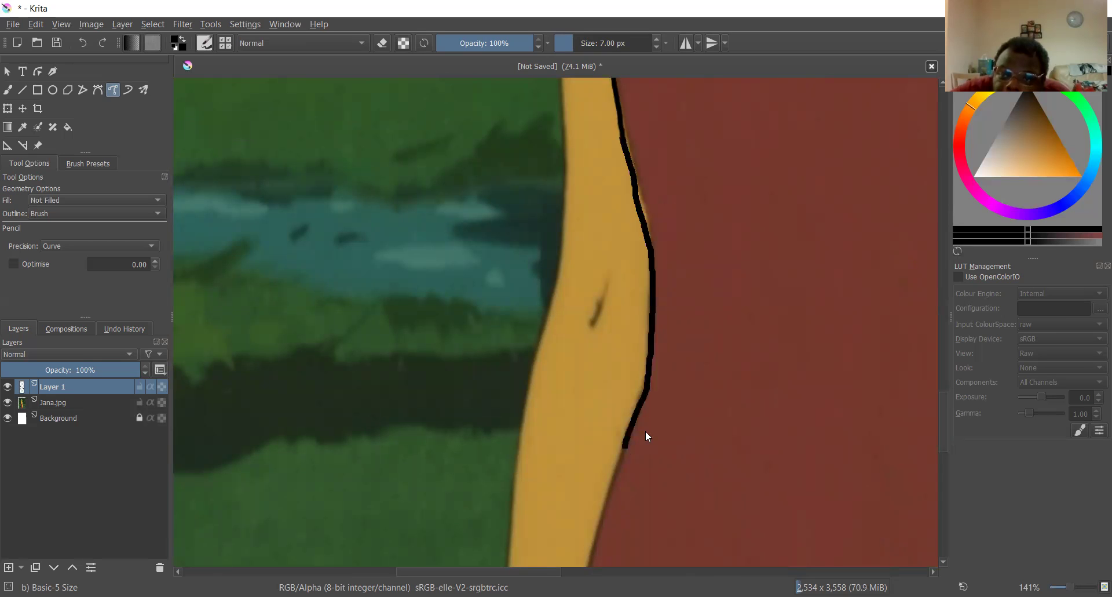
scroll(646, 426, "down", 2)
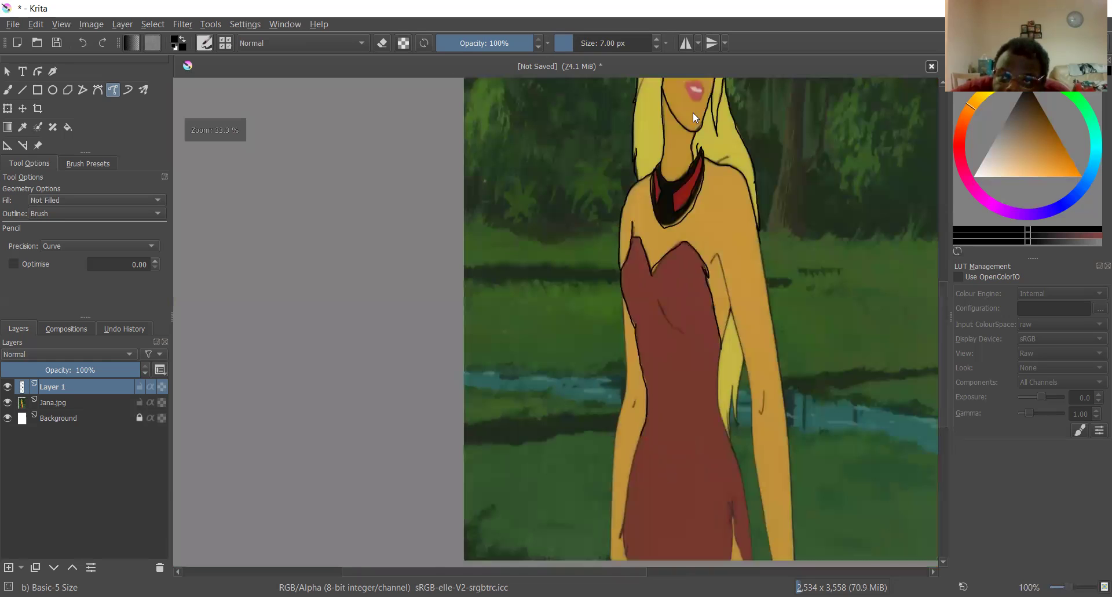
key("1")
left_click_drag(664, 119, 644, 189)
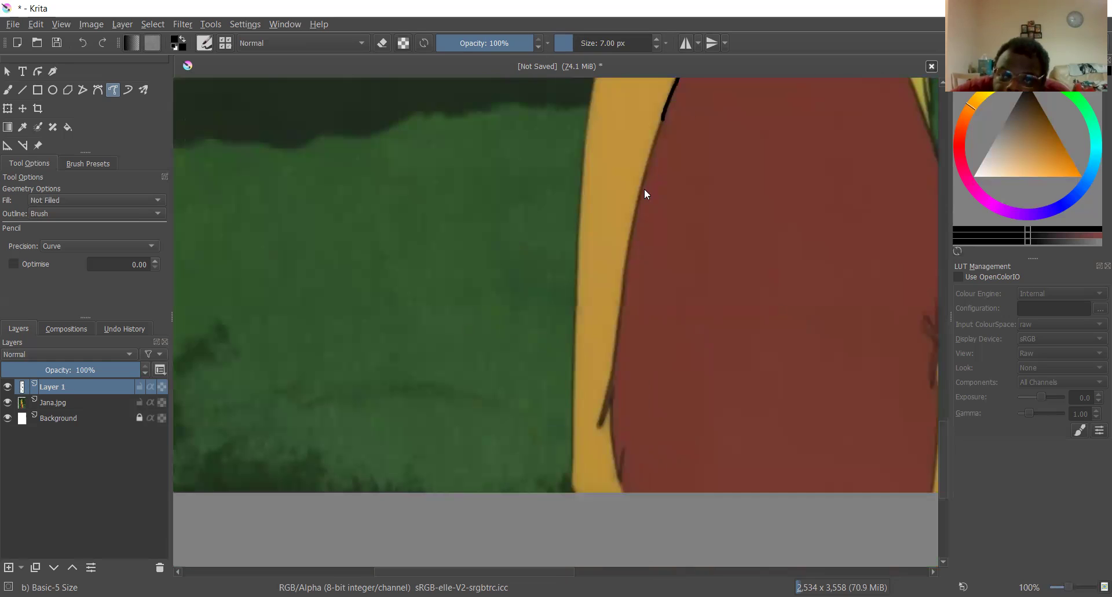
key("ctrl+z")
left_click_drag(663, 121, 650, 169)
- Draw a short straight line with the Line tool, extending the dress's near-side edge along the upper hip
left_click(23, 89)
key("plus")
left_click_drag(602, 114, 574, 194)
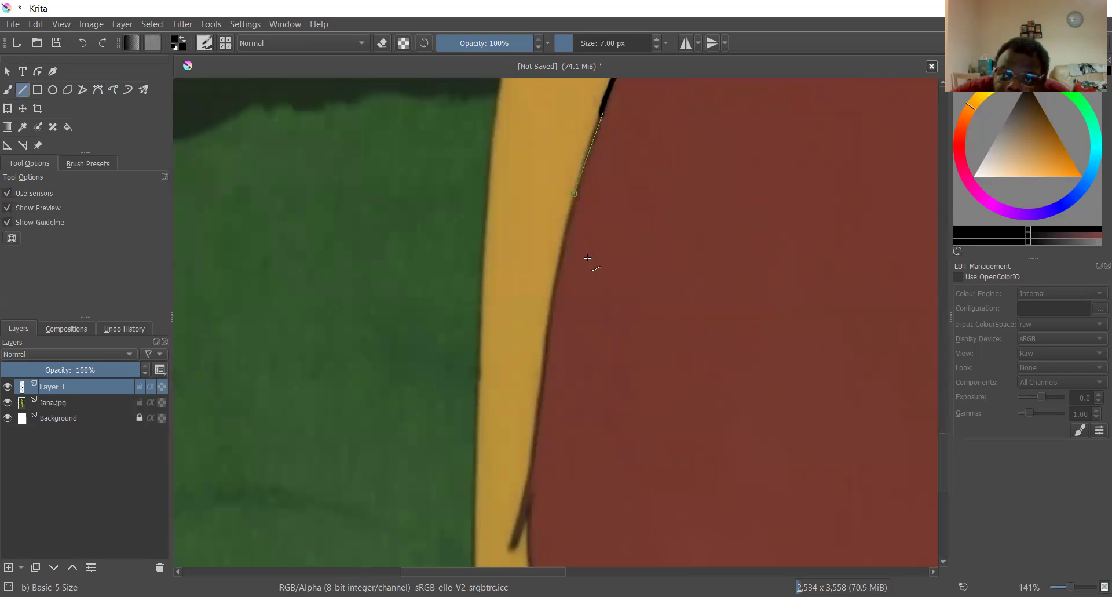
key("minus")
key("minus")
key("minus")
key("plus")
key("plus")
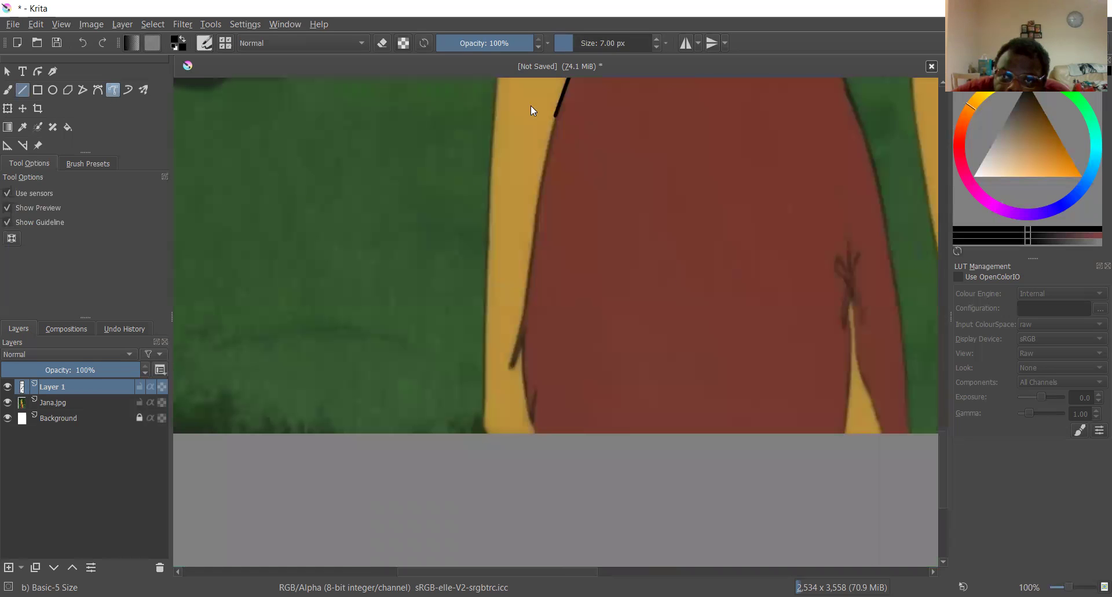
- Trace the dress's near-side edge freehand from the hip to the image's lower edge, including the short crease marks
left_click_drag(555, 115, 545, 151)
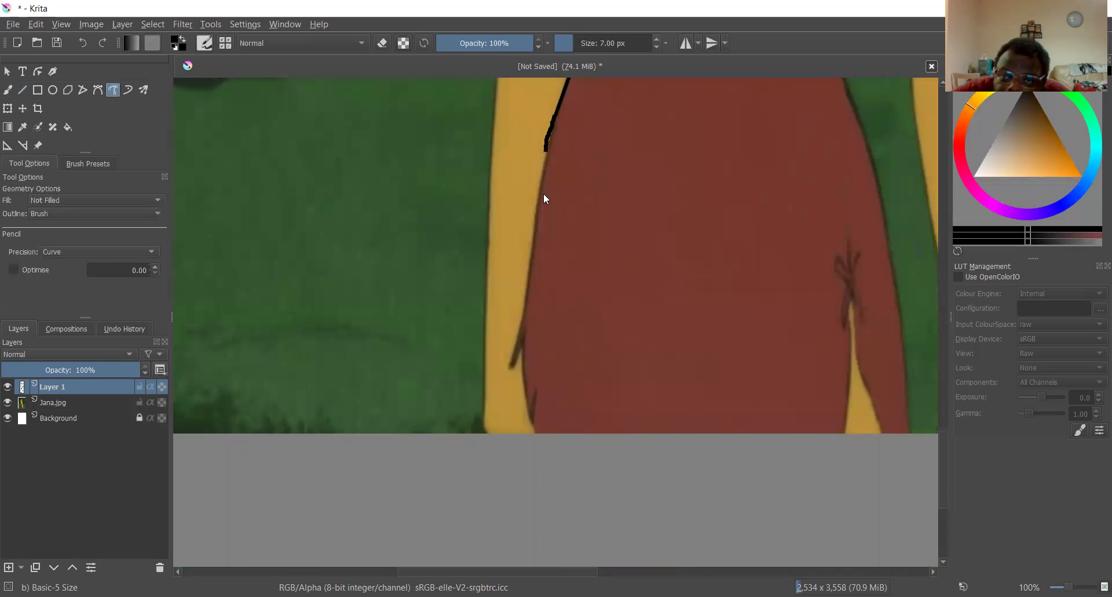
left_click_drag(536, 237, 519, 363)
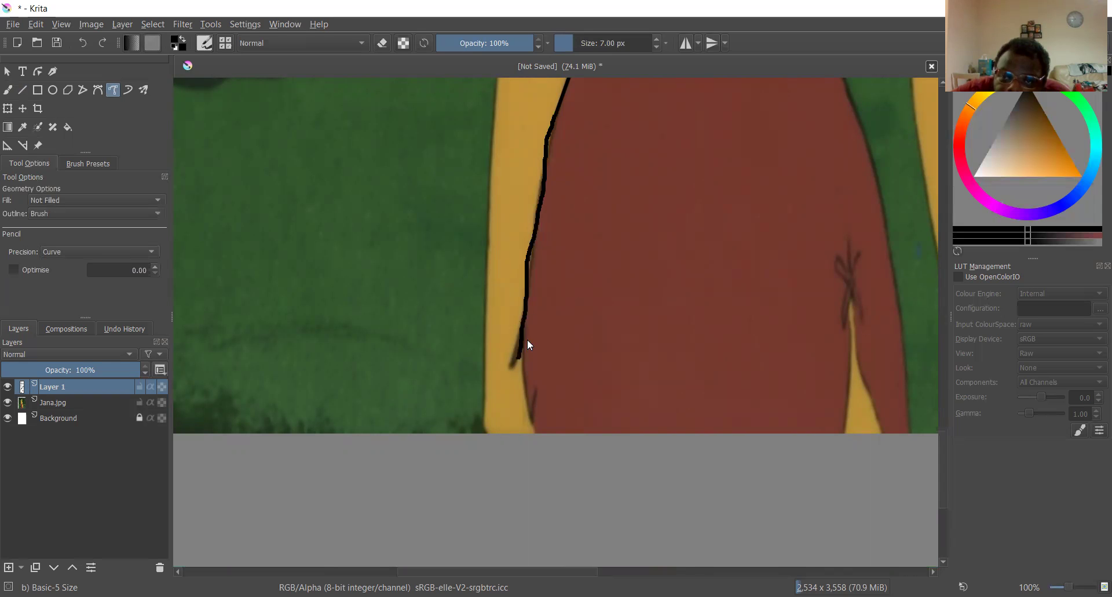
scroll(540, 405, "up", 2)
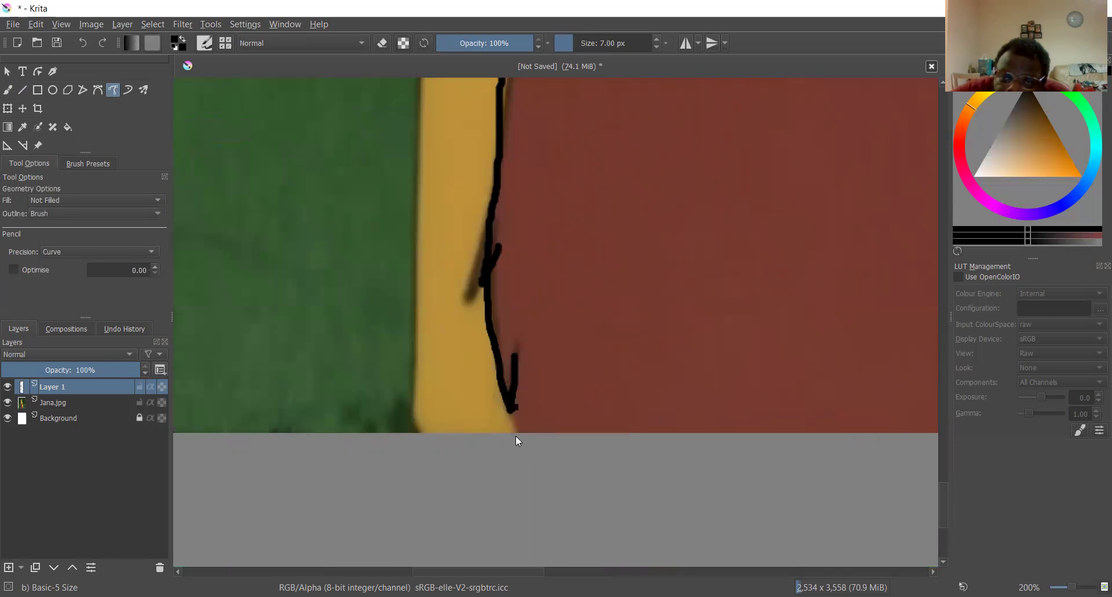
scroll(579, 400, "down", 6)
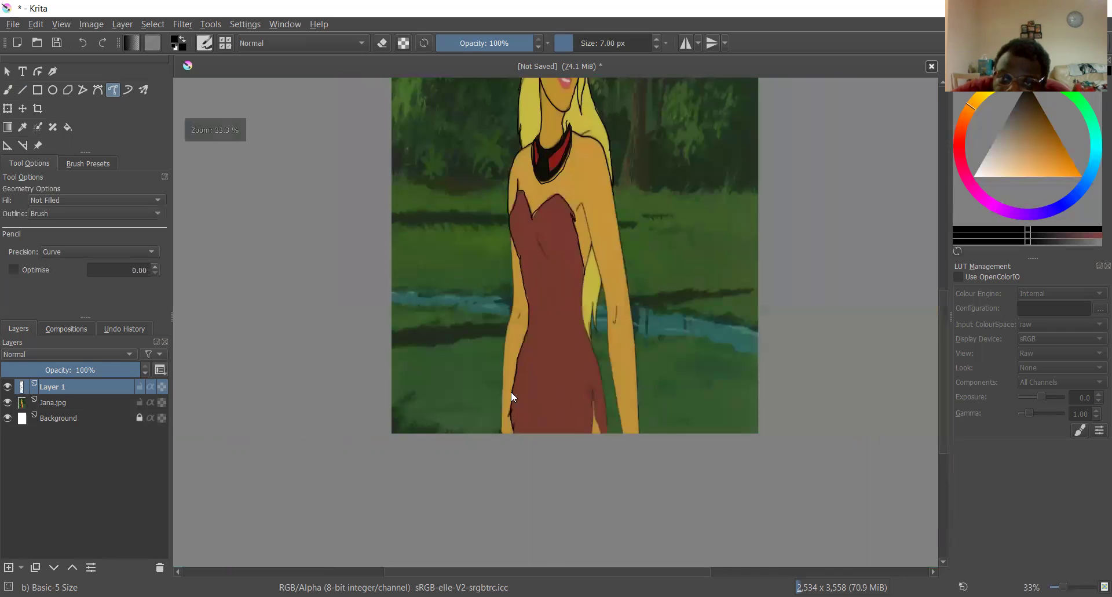
- Trace the dress's far-side edge along the waist beside the hanging hair, down to the top of the hip
scroll(466, 277, "up", 2)
scroll(427, 161, "up", 1)
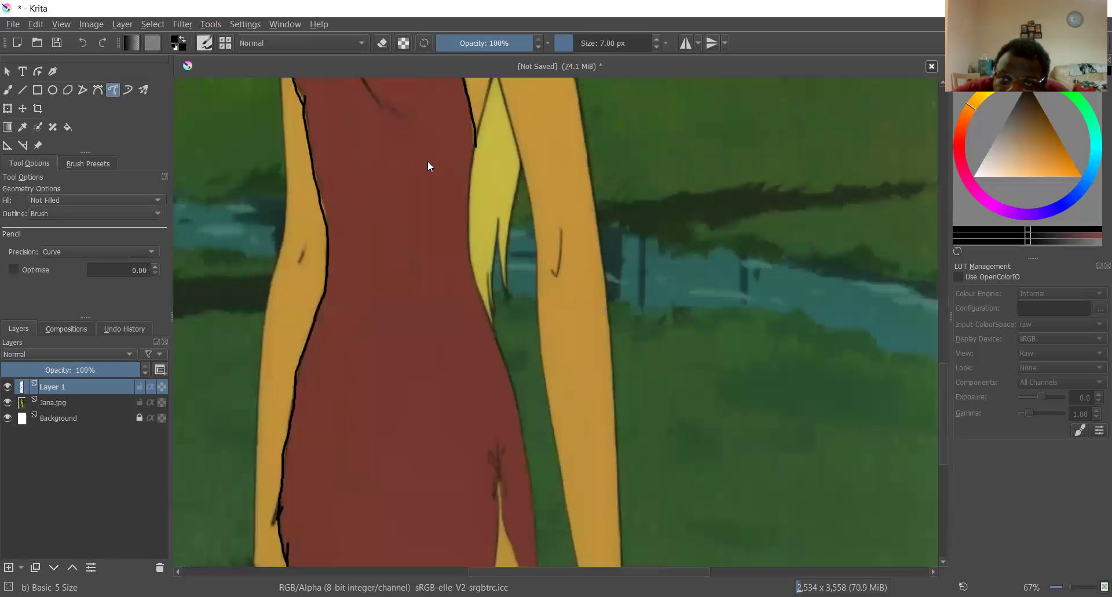
scroll(550, 137, "up", 2)
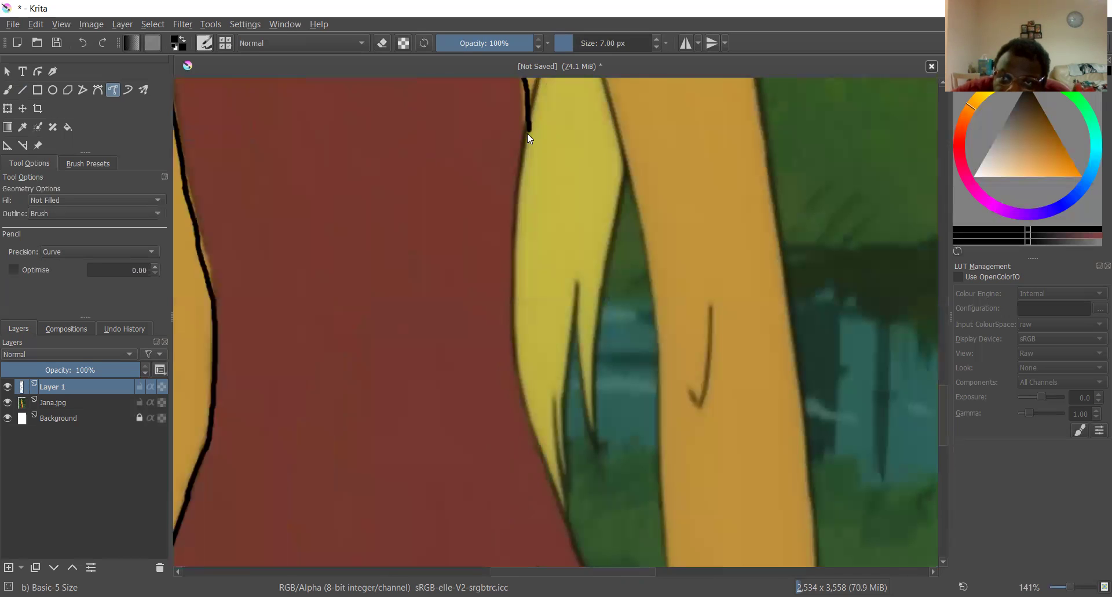
mouse_move(511, 301)
left_mouse_down()
mouse_move(519, 405)
mouse_move(560, 518)
left_mouse_up()
key("ctrl+z")
key("ctrl+shift+z")
scroll(546, 467, "down", 6)
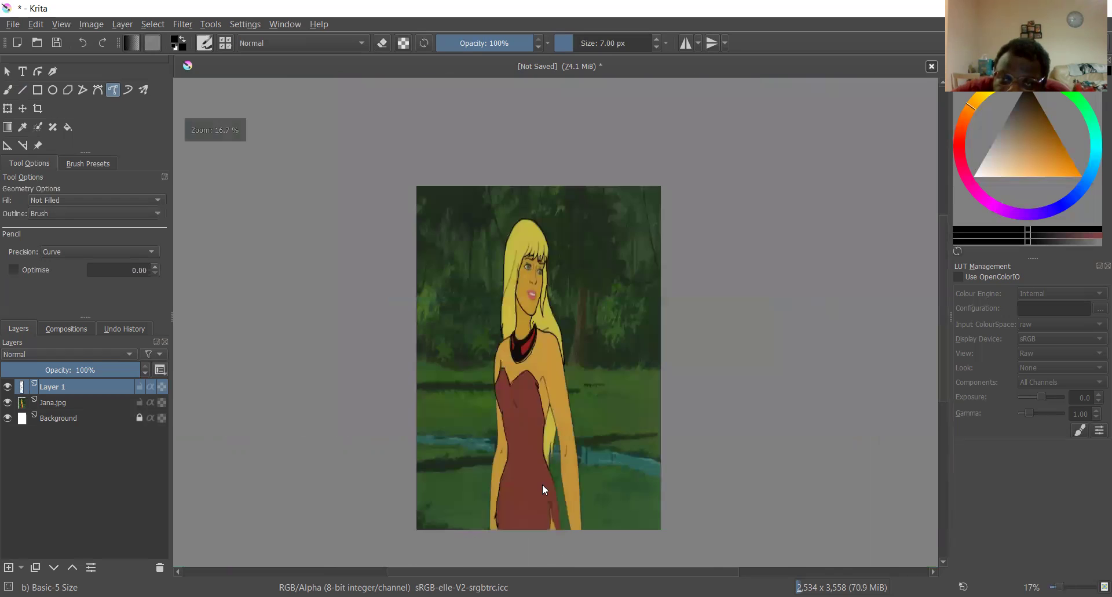
- Trace the dress's far-side edge from the hip down to the lower edge of the image
scroll(524, 316, "up", 5)
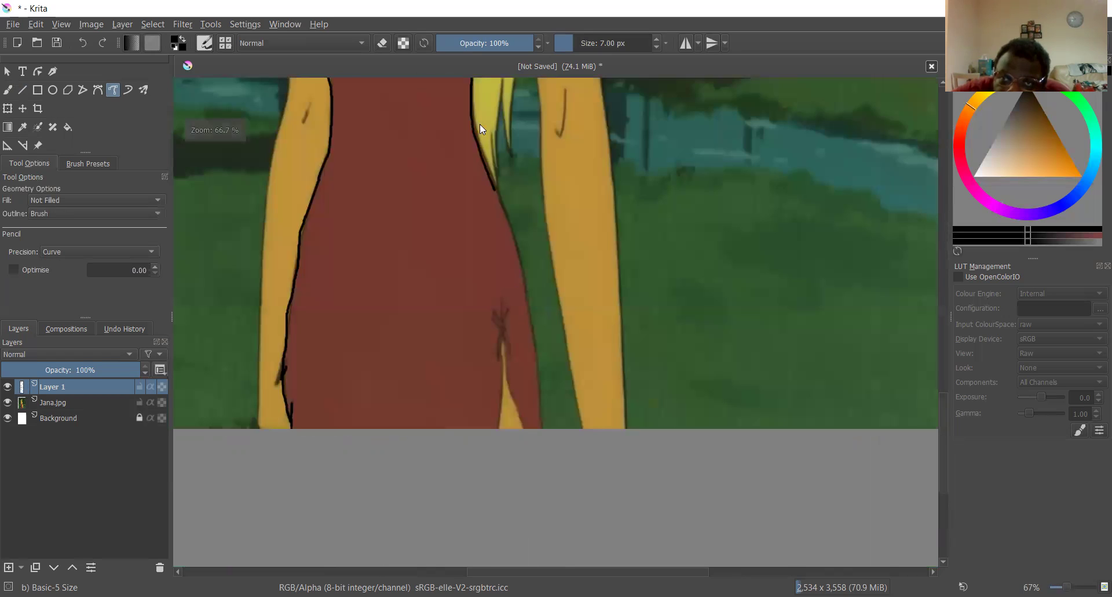
scroll(480, 124, "up", 1)
left_click_drag(509, 195, 544, 374)
left_click_drag(550, 443, 549, 496)
key("ctrl+z")
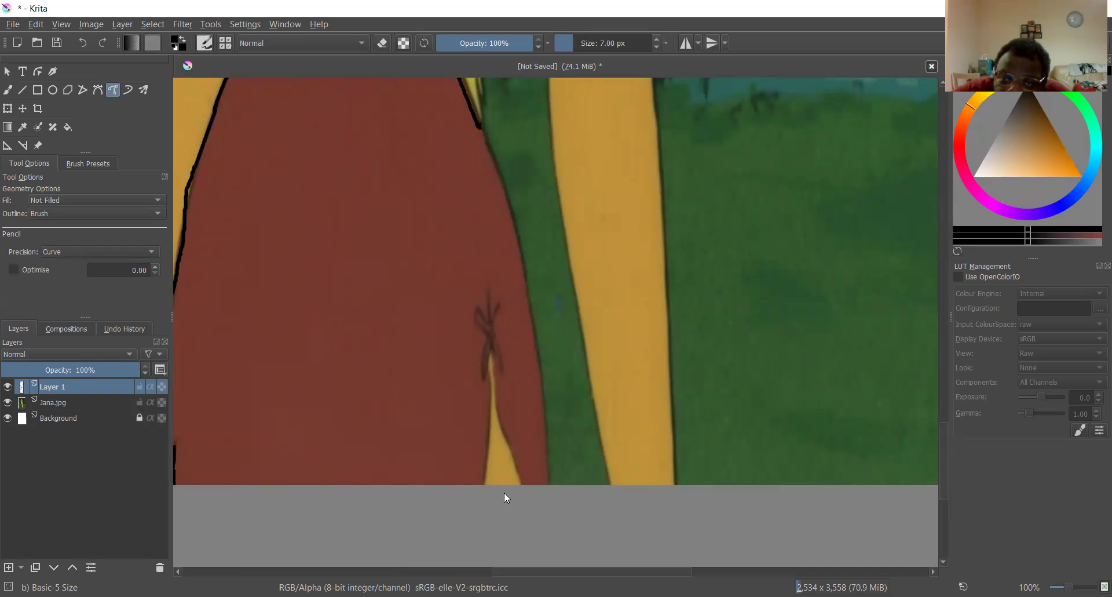
key("ctrl+shift+z")
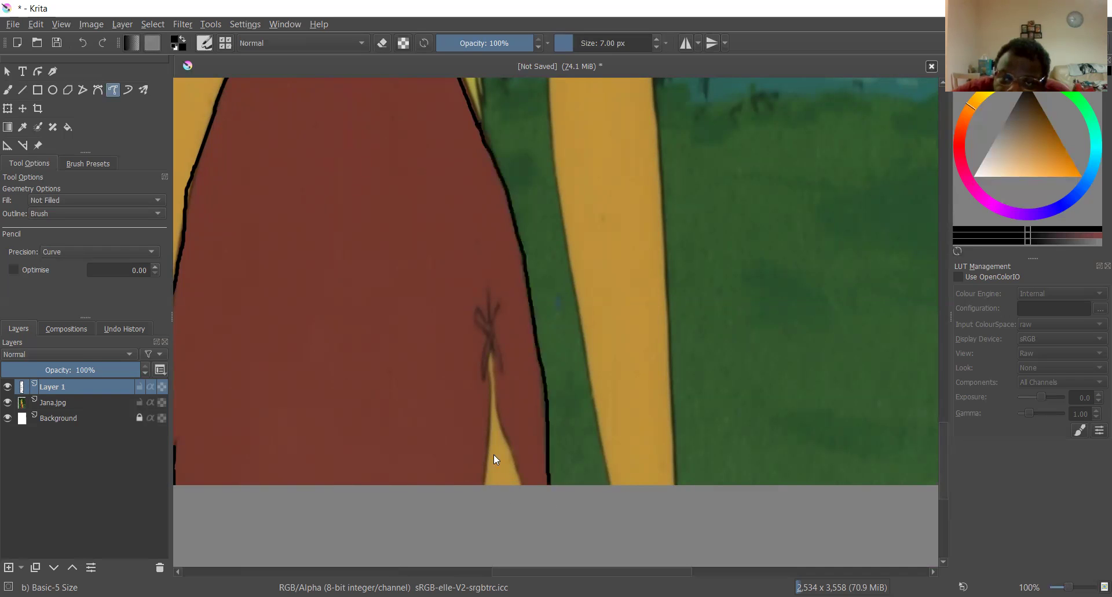
- Trace both edges of the dress's slit from its peak down toward the lower edge of the image
scroll(486, 248, "up", 2)
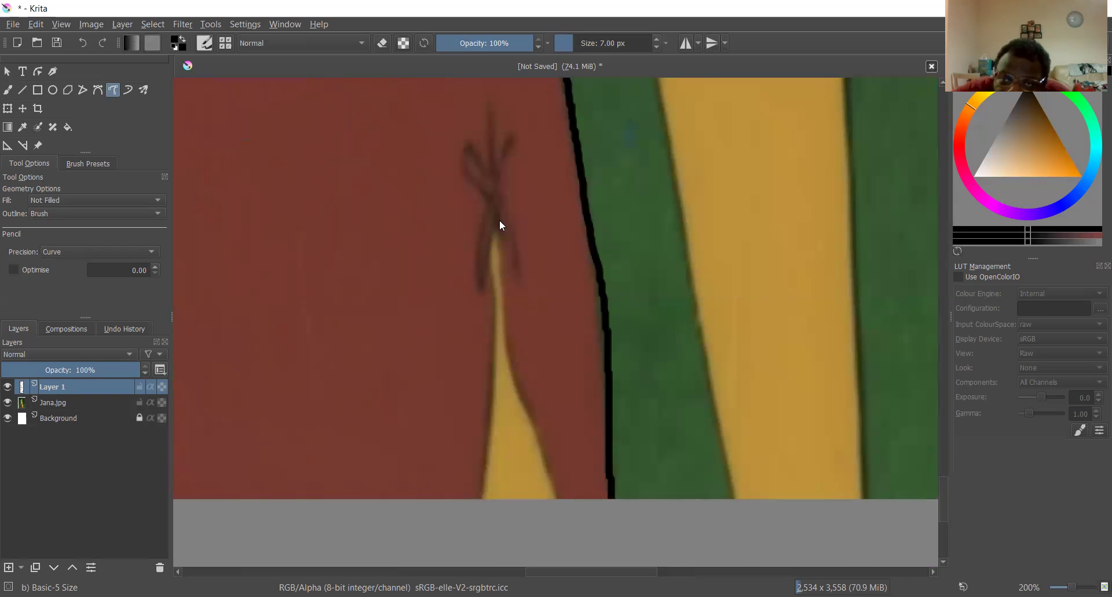
mouse_move(495, 203)
left_mouse_down()
mouse_move(495, 409)
mouse_move(476, 521)
mouse_move(479, 488)
left_mouse_up()
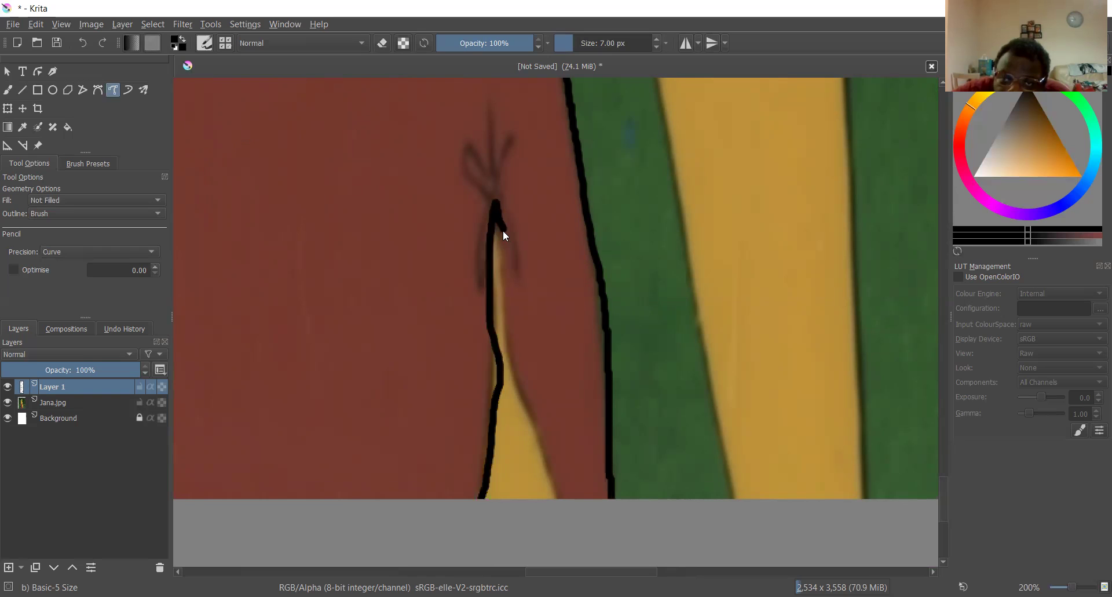
left_click_drag(520, 386, 554, 509)
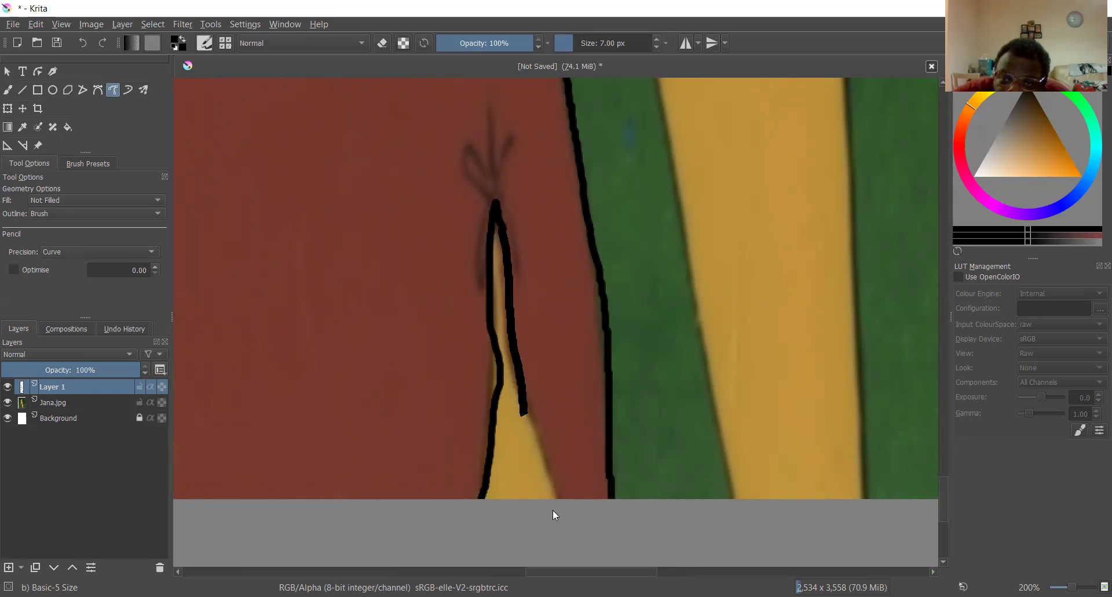
scroll(555, 394, "down", 6)
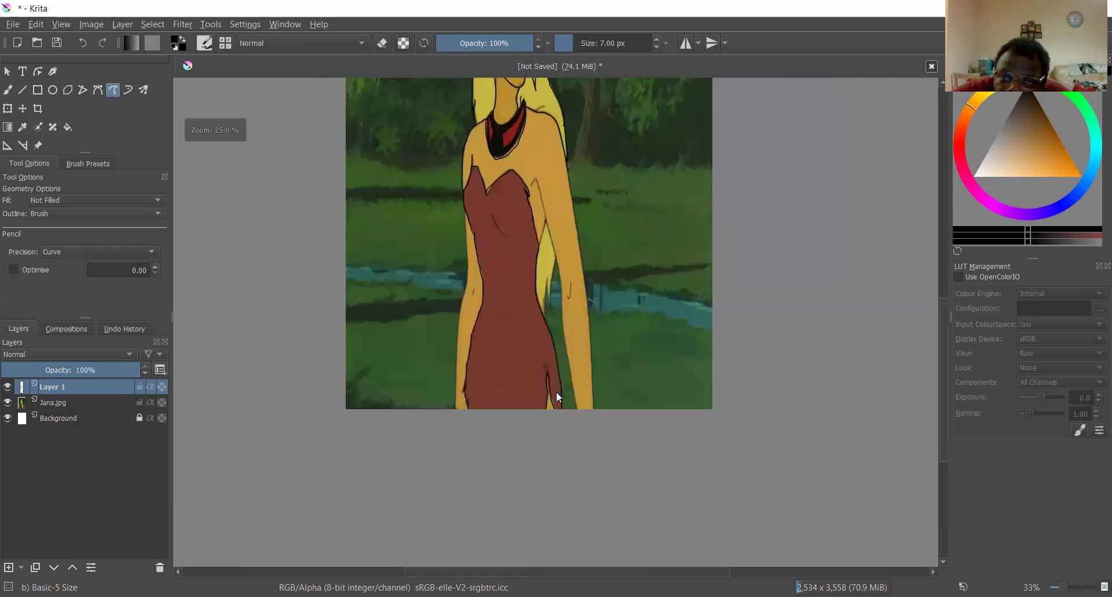
- Trace the lowest hair tip beside the dress's waist, with its inner strand line and outer edge
scroll(561, 381, "up", 2)
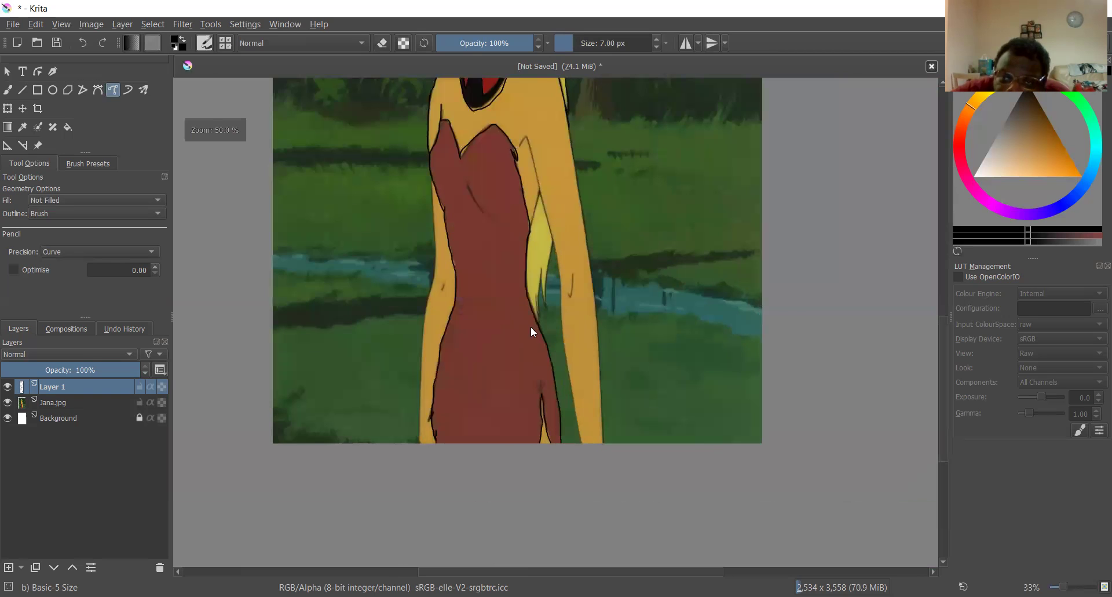
scroll(528, 383, "up", 4)
left_click_drag(518, 298, 531, 384)
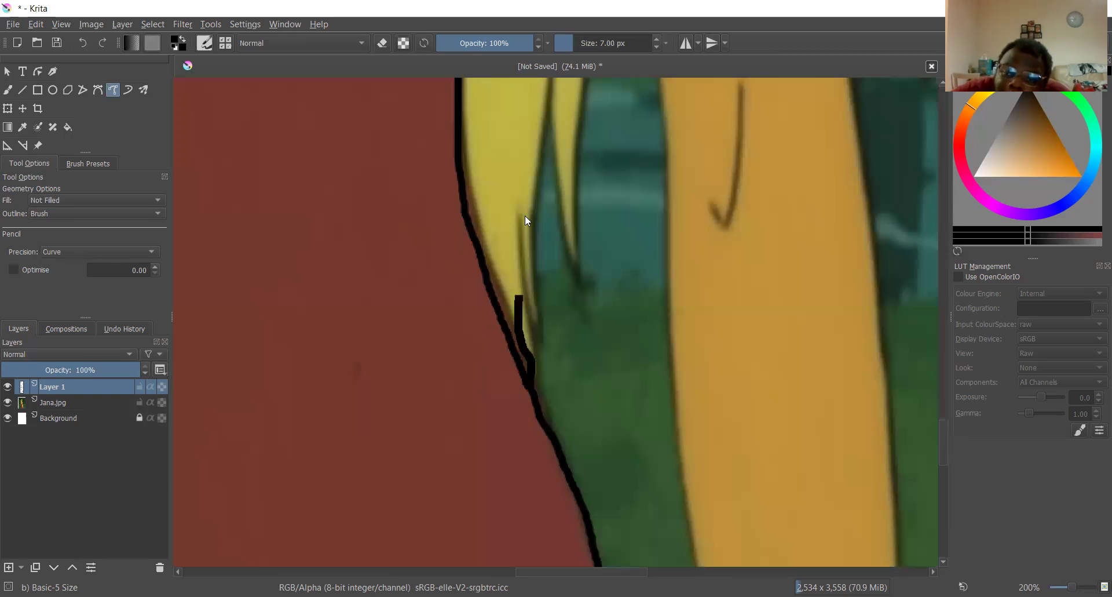
left_click_drag(525, 216, 528, 313)
mouse_move(531, 364)
left_mouse_down()
mouse_move(549, 238)
mouse_move(541, 157)
left_mouse_up()
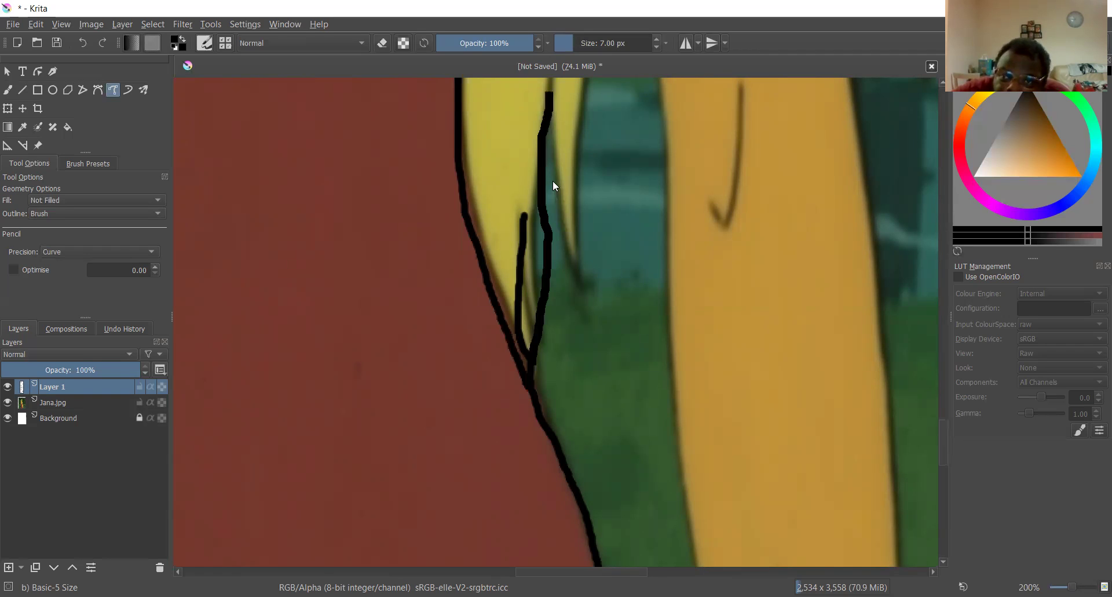
- Trace the notch between the hair strands and both sides of the second pointed hair tip beside the far arm
scroll(540, 168, "up", 1)
mouse_move(540, 169)
left_mouse_down()
mouse_move(539, 238)
mouse_move(584, 523)
mouse_move(587, 389)
left_mouse_up()
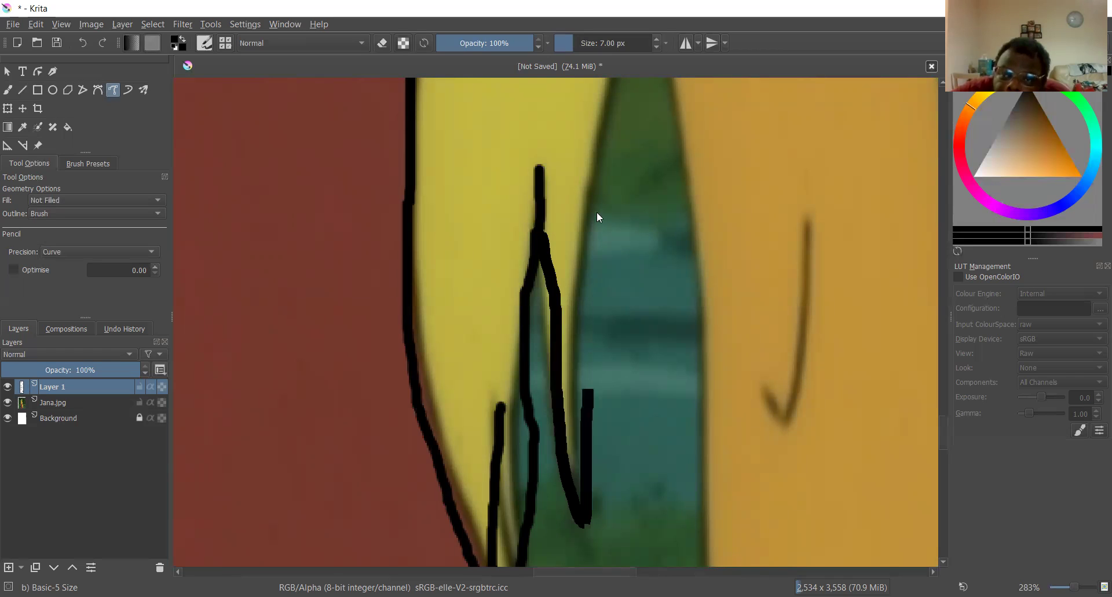
left_click_drag(596, 211, 599, 197)
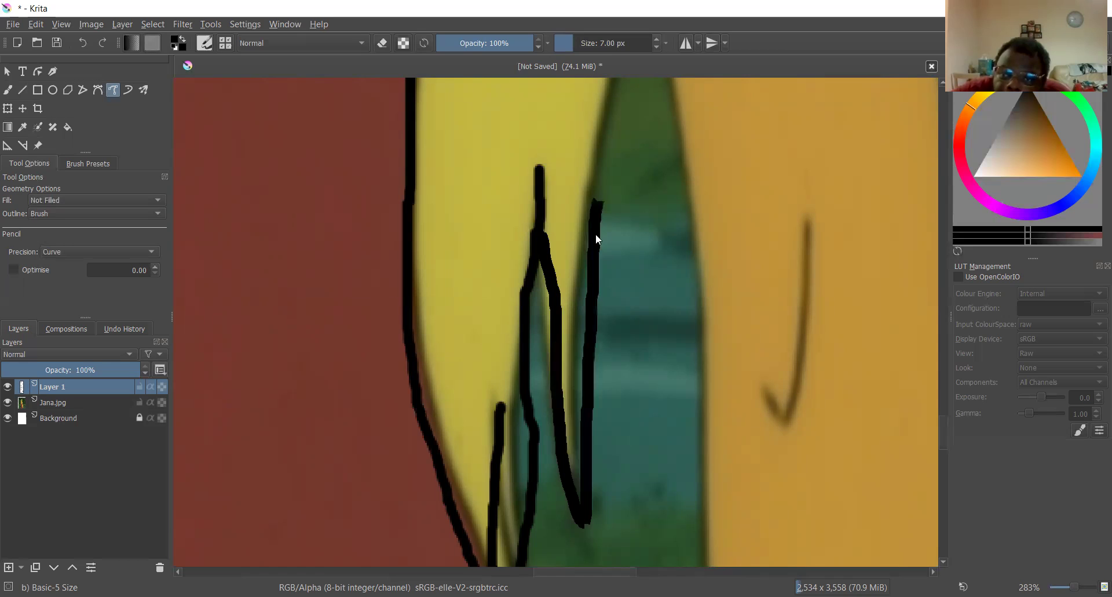
scroll(562, 145, "down", 3)
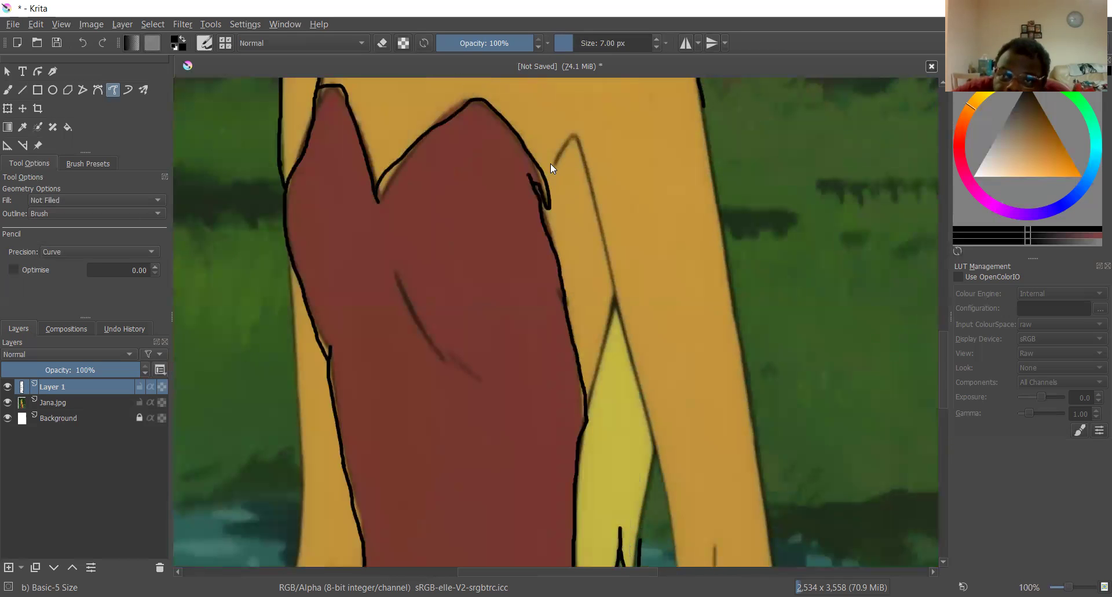
- Trace the far-side armpit crease and the arm's inner edge down to the upper part of the hanging hair
left_click_drag(554, 162, 570, 137)
left_click_drag(596, 207, 645, 407)
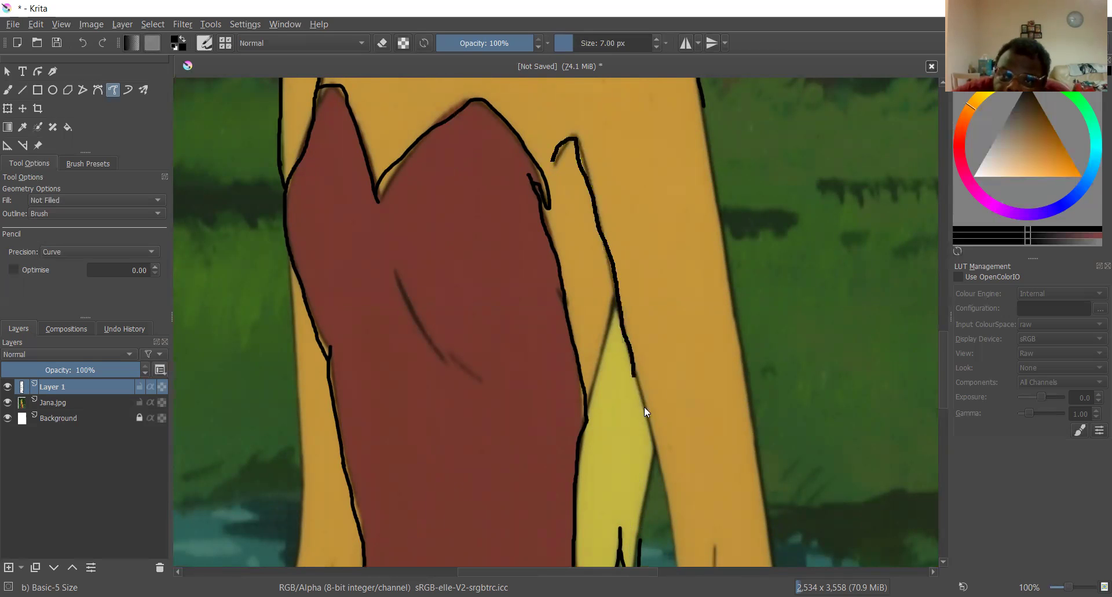
scroll(644, 407, "down", 4)
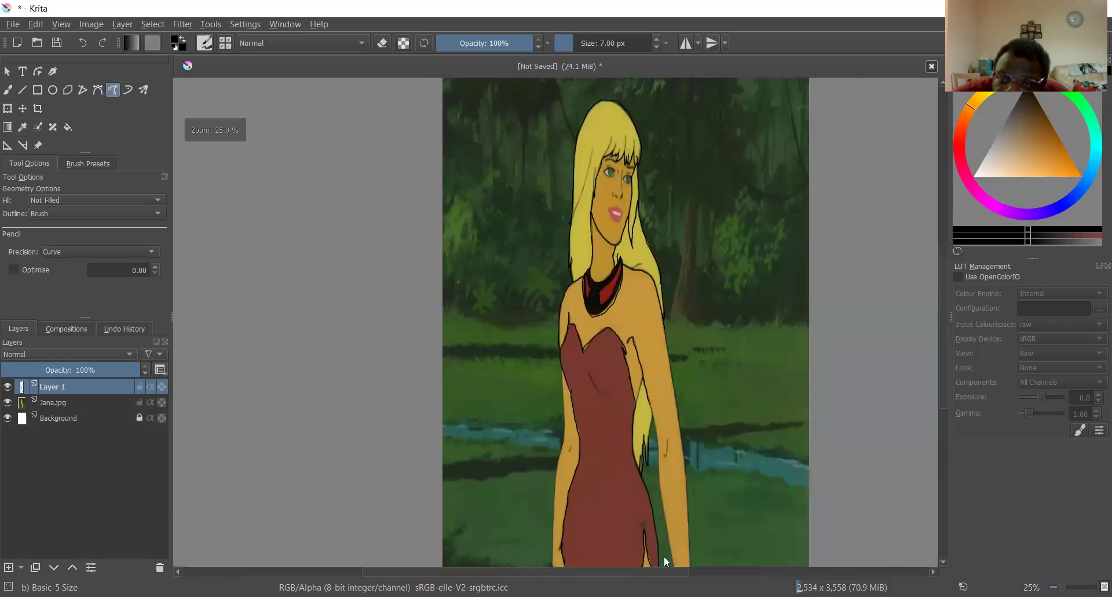
- Continue the far arm's inner edge alongside the hanging hair, past the point where the hair leaves the arm
scroll(703, 198, "up", 3)
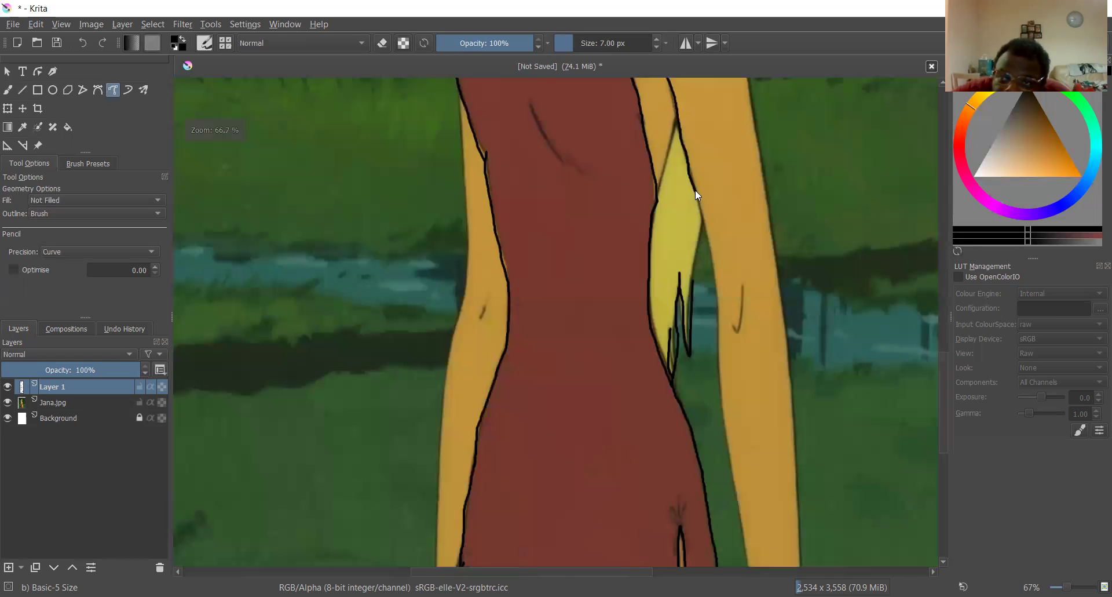
scroll(695, 187, "up", 3)
left_click_drag(700, 218, 742, 394)
left_click_drag(751, 450, 752, 447)
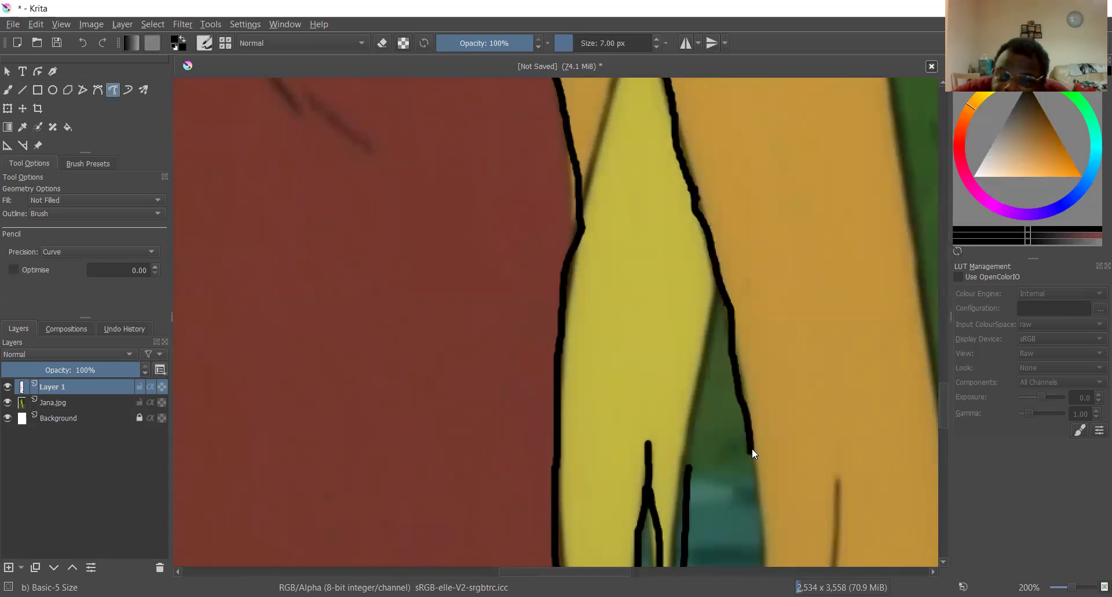
scroll(772, 503, "down", 6)
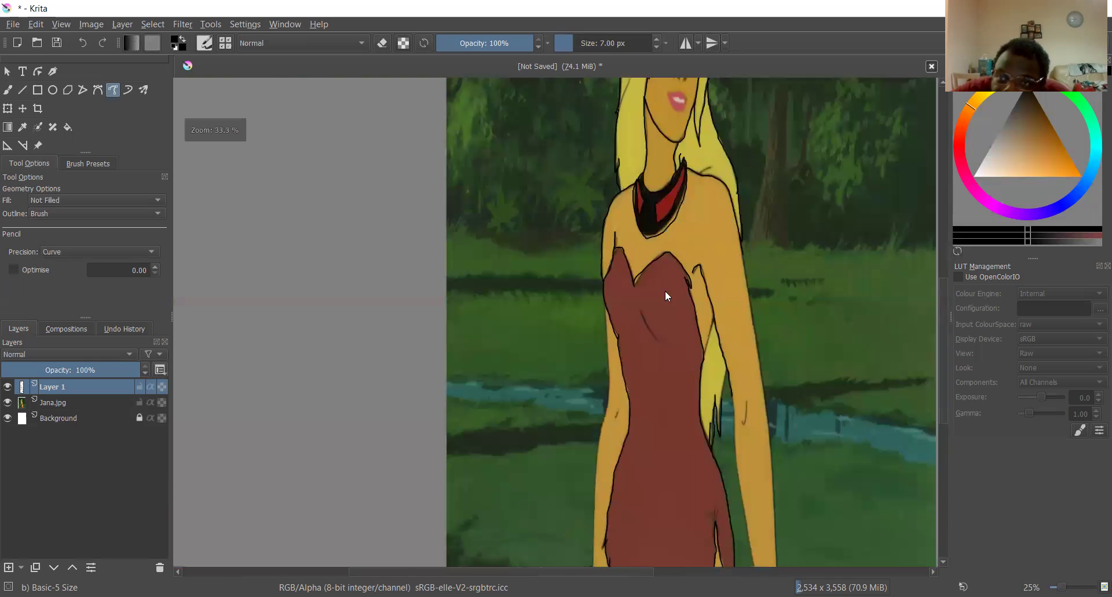
scroll(666, 294, "up", 4)
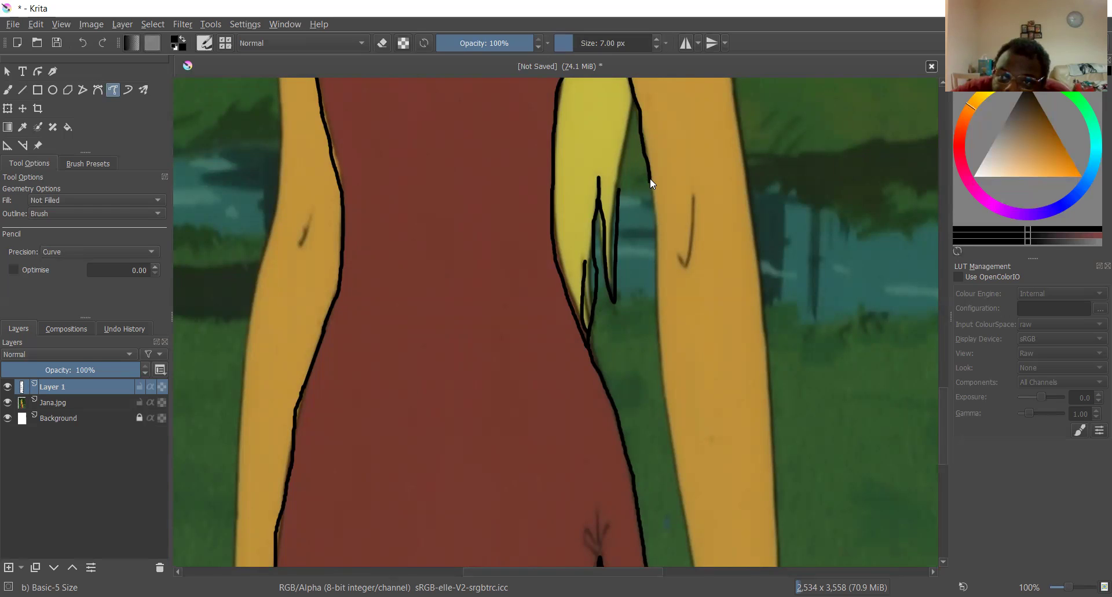
mouse_move(652, 210)
left_mouse_down()
mouse_move(655, 402)
mouse_move(693, 565)
left_mouse_up()
scroll(656, 348, "down", 3)
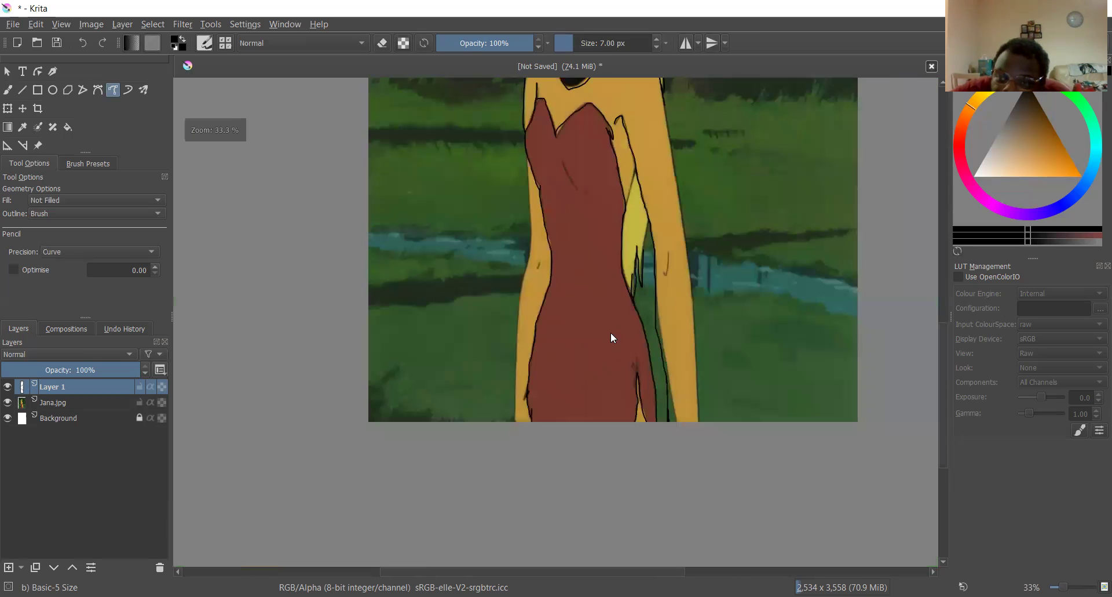
left_click(82, 43)
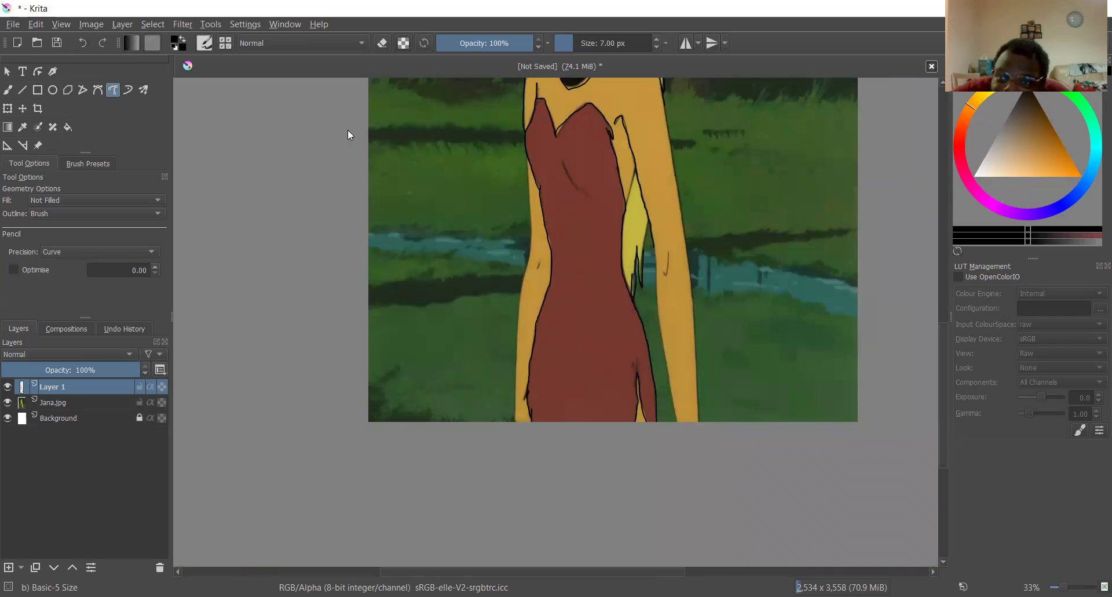
scroll(660, 329, "up", 2)
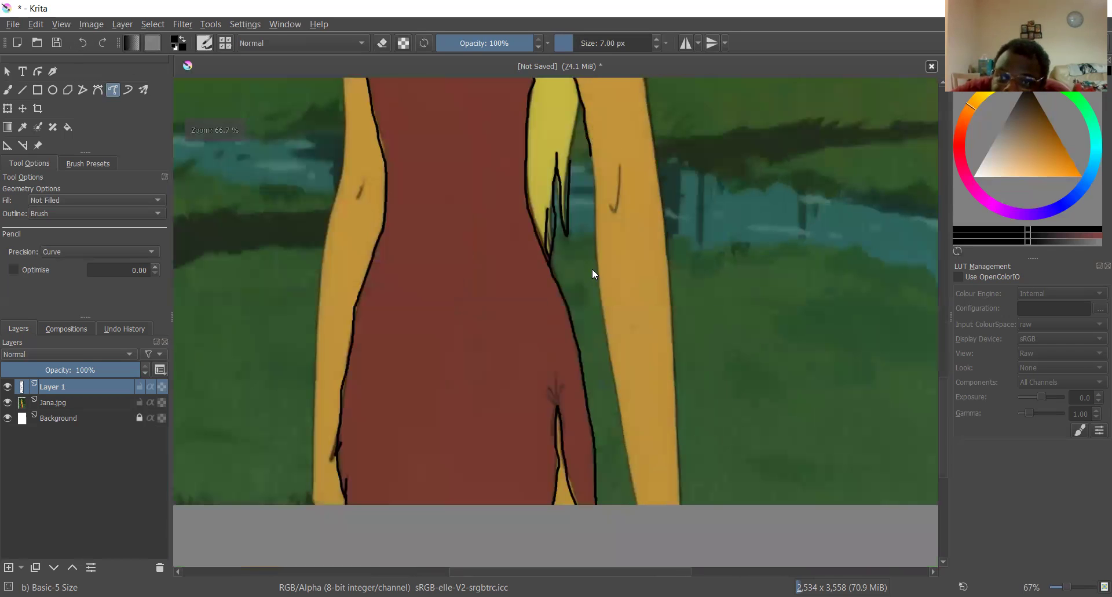
scroll(582, 138, "up", 1)
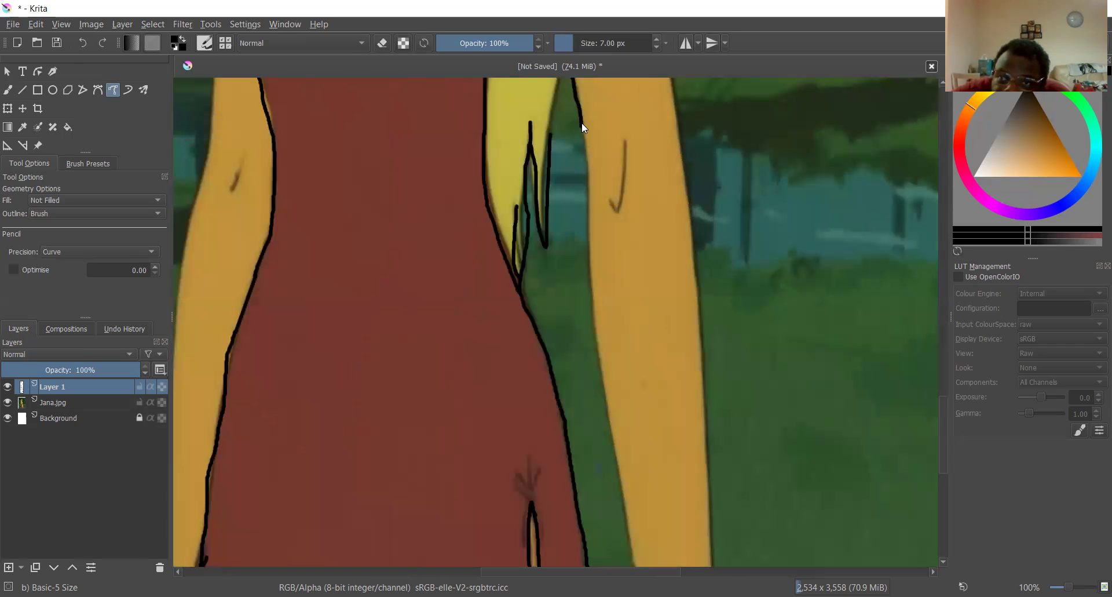
mouse_move(587, 193)
left_mouse_down()
mouse_move(592, 351)
mouse_move(614, 443)
left_mouse_up()
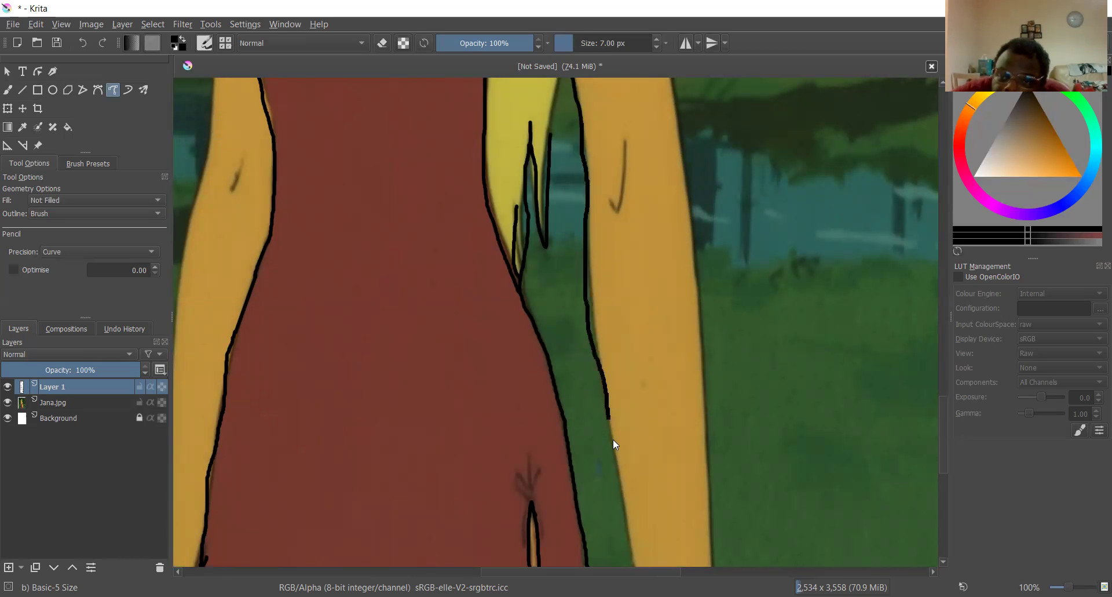
key("ctrl+z")
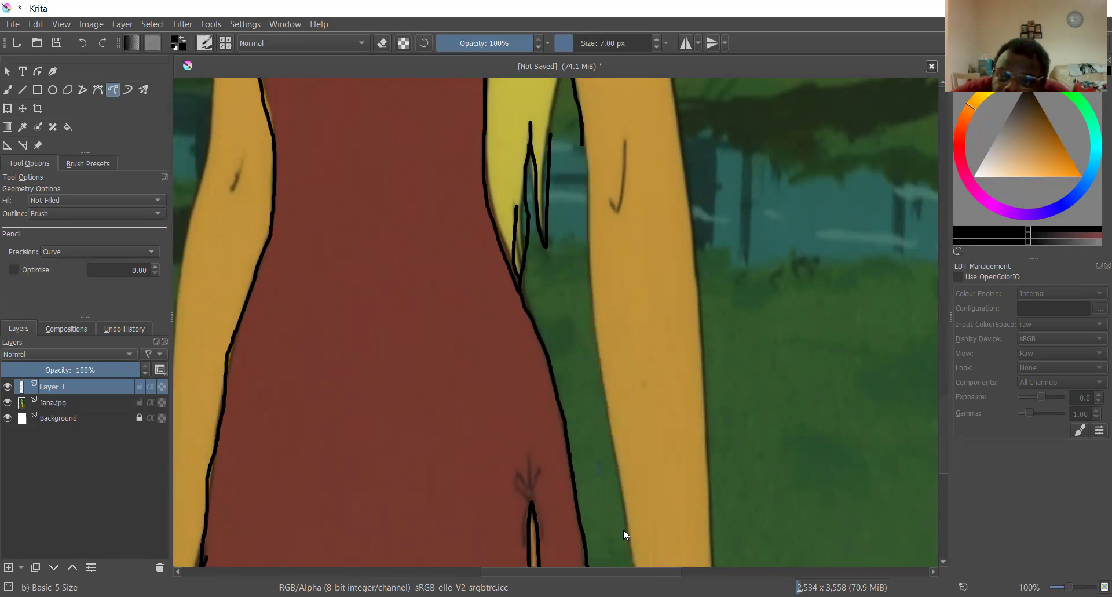
- Trace the far arm's inner edge from beside the hair tips down to the bottom edge of the image
scroll(624, 529, "down", 2)
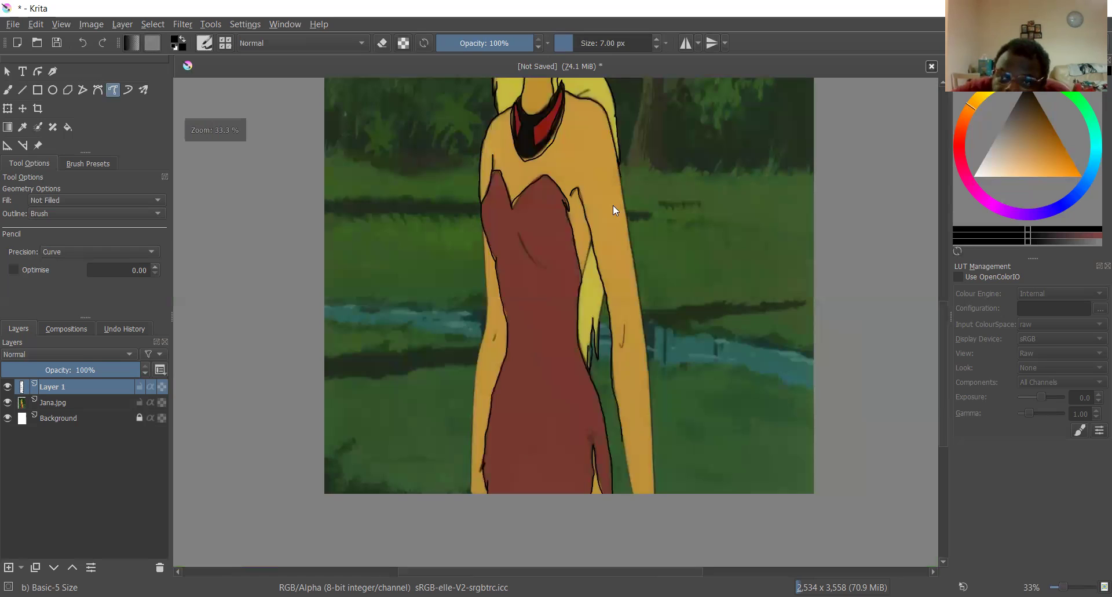
scroll(613, 205, "up", 2)
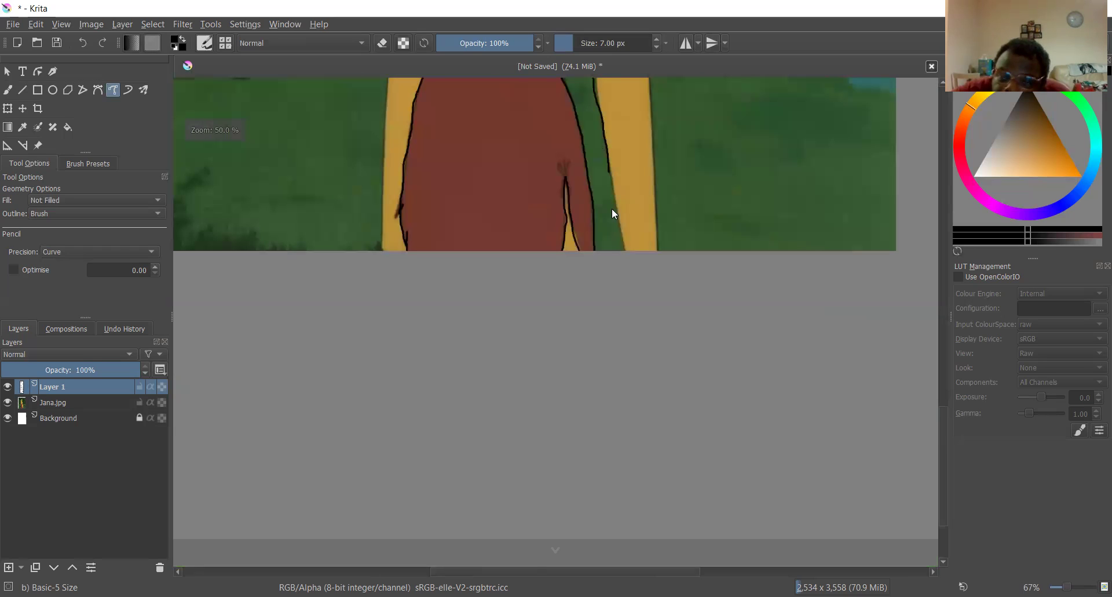
scroll(672, 480, "up", 3)
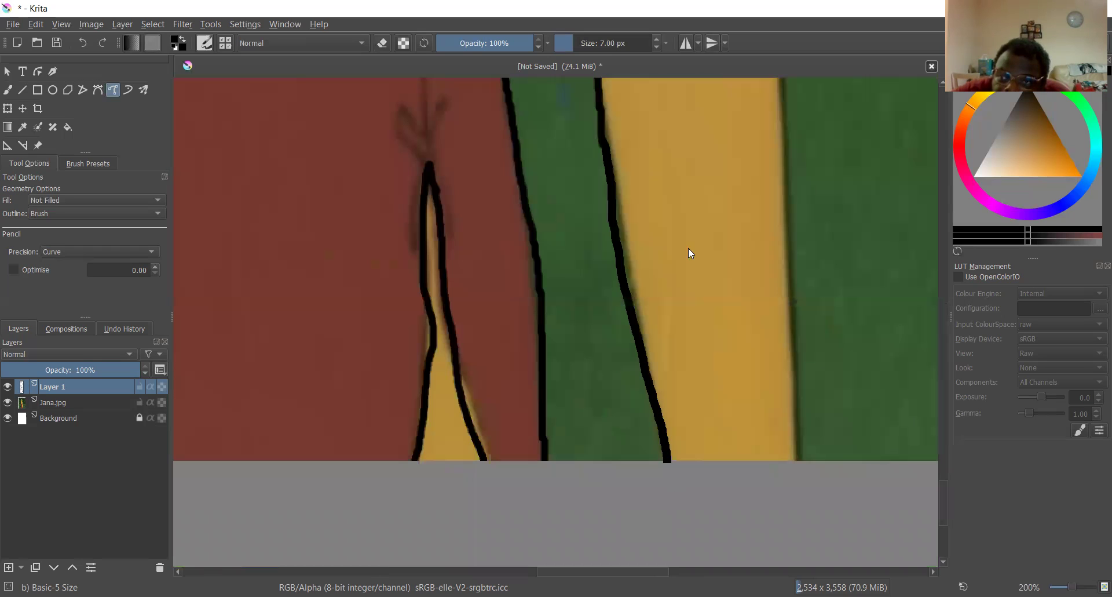
- Join the hanging hair's outer edge to the far arm's inner edge and trace the hooked crease at the far elbow
scroll(665, 162, "down", 5)
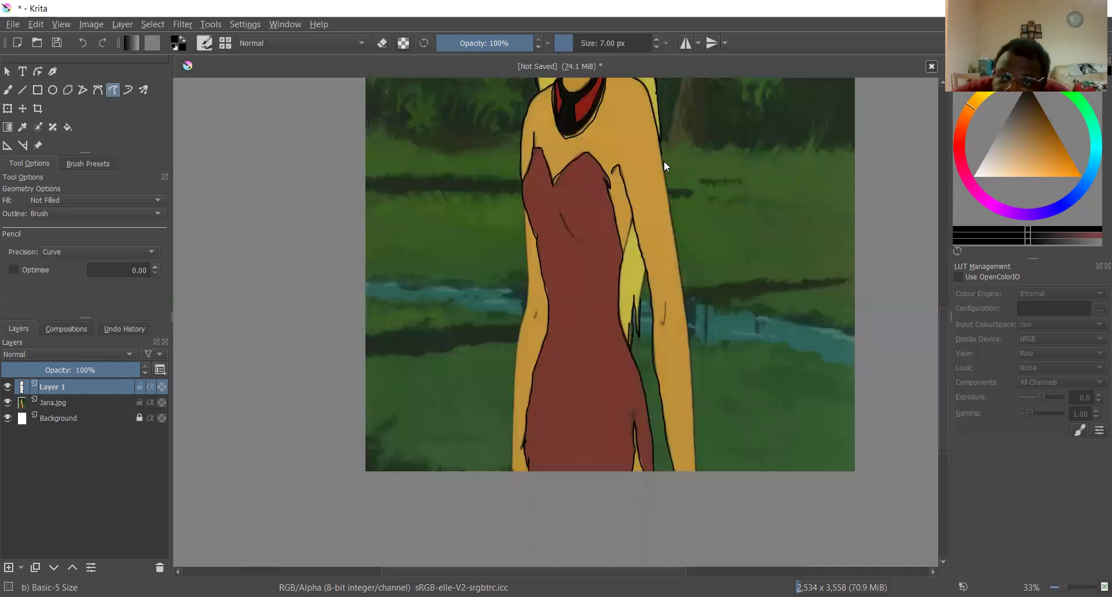
scroll(702, 284, "up", 5)
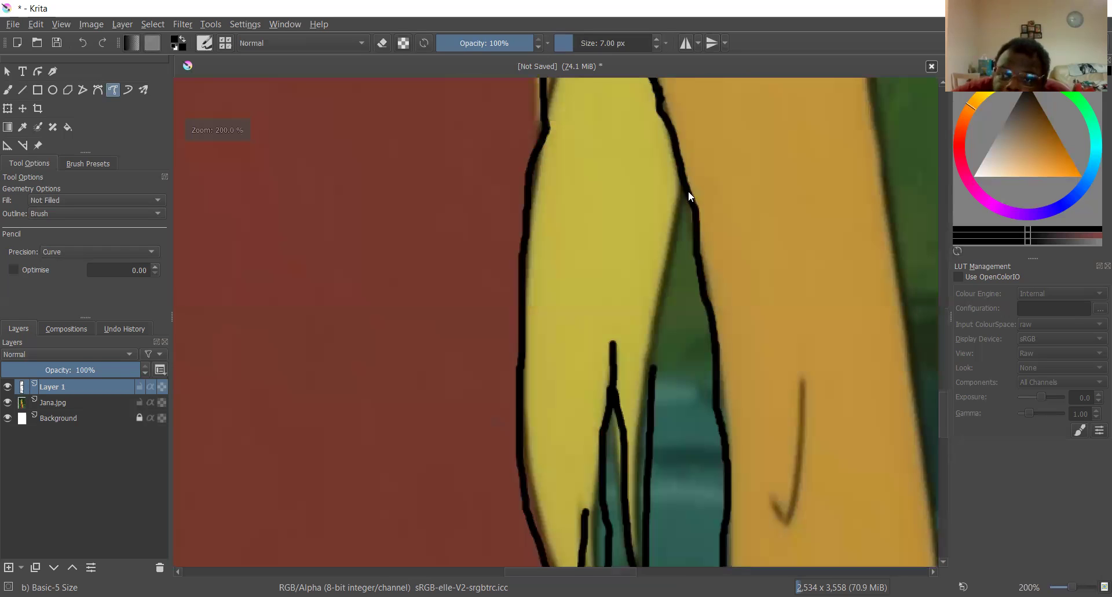
left_click_drag(679, 262, 654, 370)
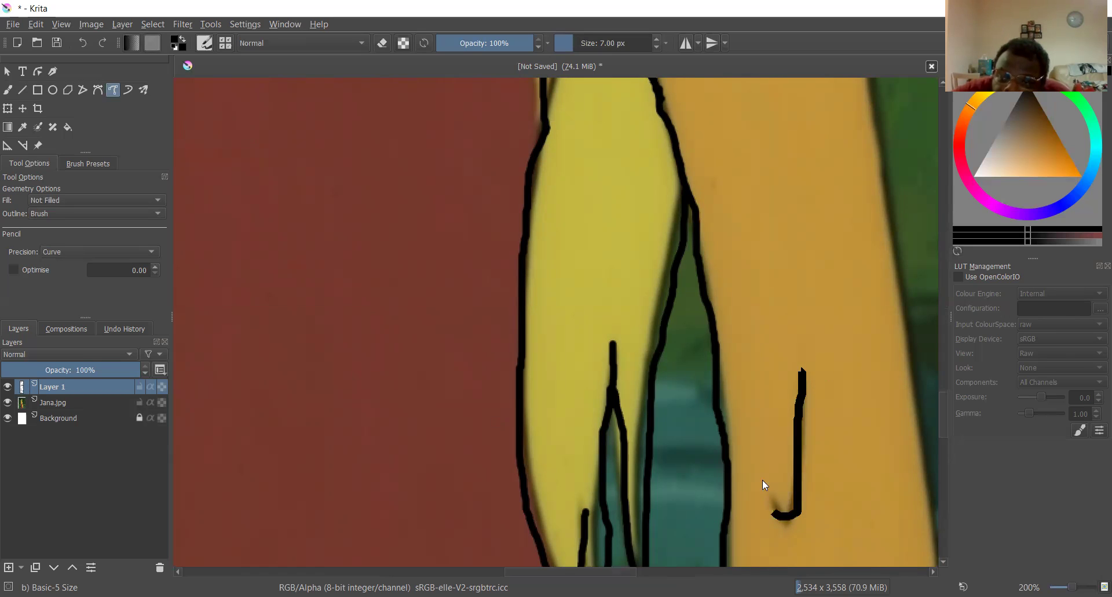
scroll(760, 470, "down", 3)
scroll(628, 495, "down", 1)
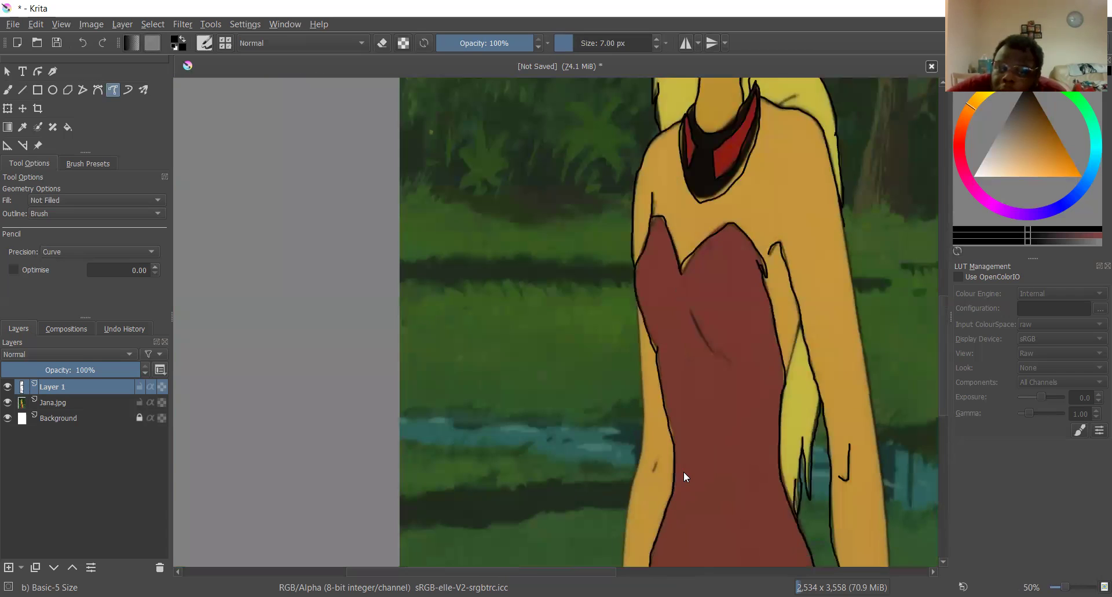
- Trace the short crease at the near elbow and the near arm's outer edge from the dress's bust downward
scroll(673, 481, "up", 4)
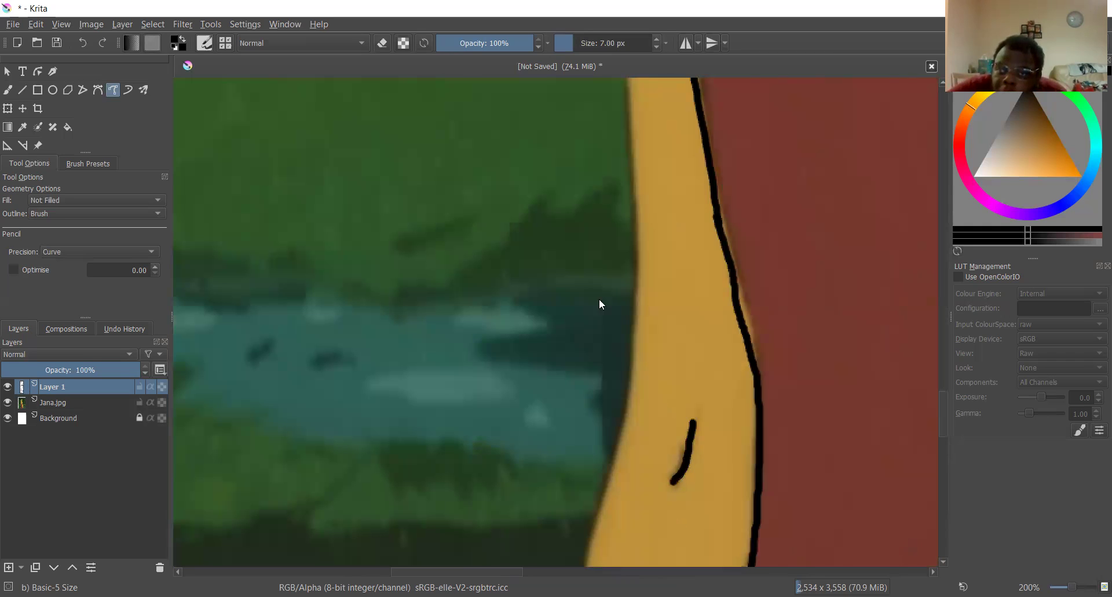
scroll(629, 206, "down", 4)
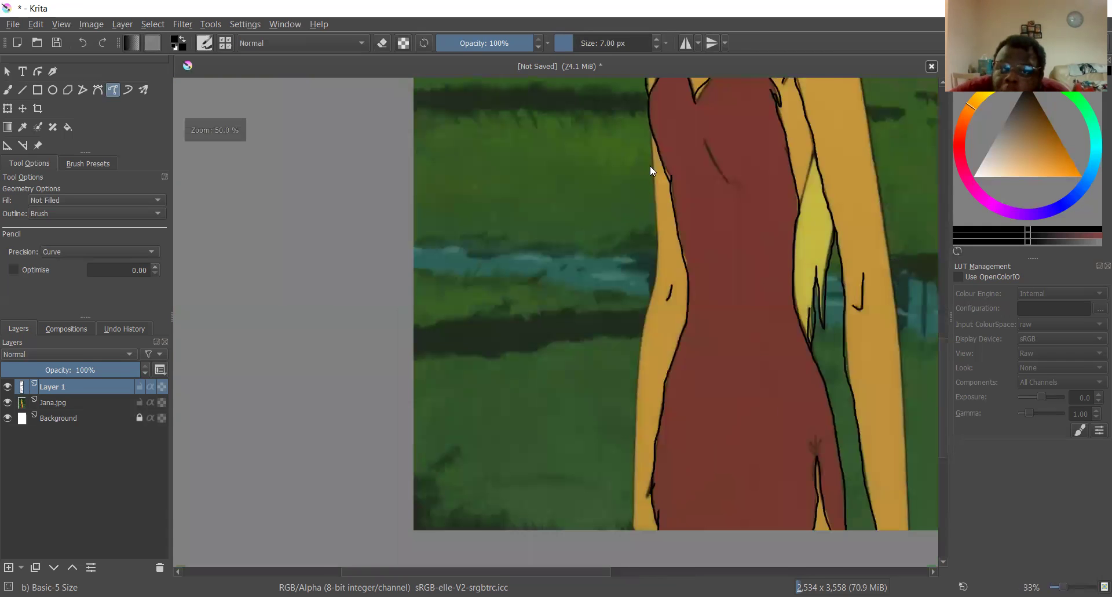
scroll(650, 126, "up", 4)
left_click_drag(649, 117, 672, 438)
scroll(672, 413, "down", 1)
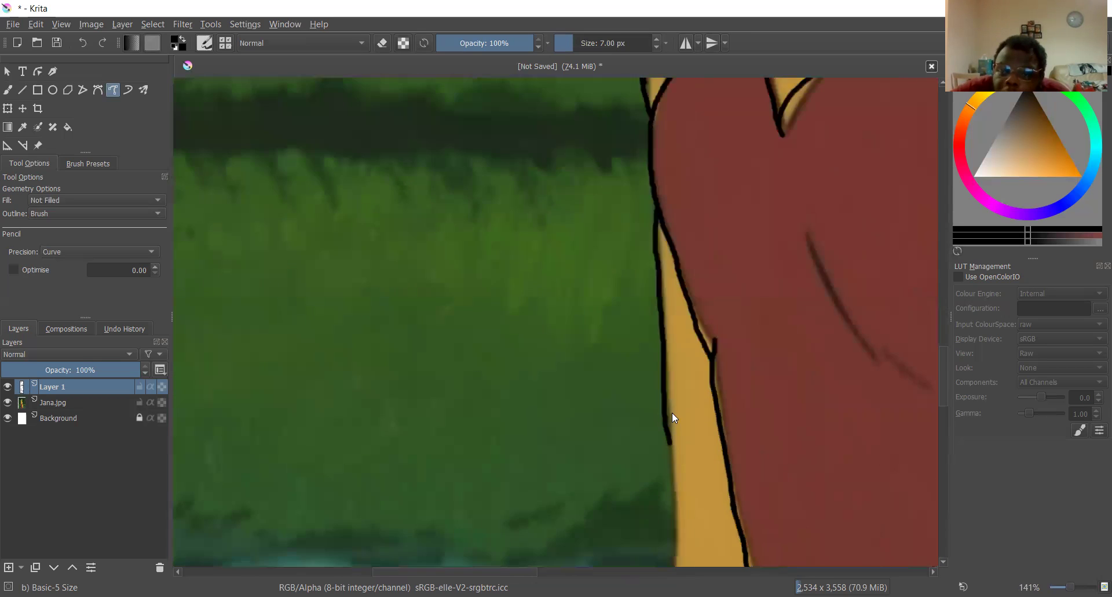
- Continue the near arm's outer edge around the elbow to the upper forearm
scroll(673, 416, "down", 4)
scroll(662, 425, "up", 2)
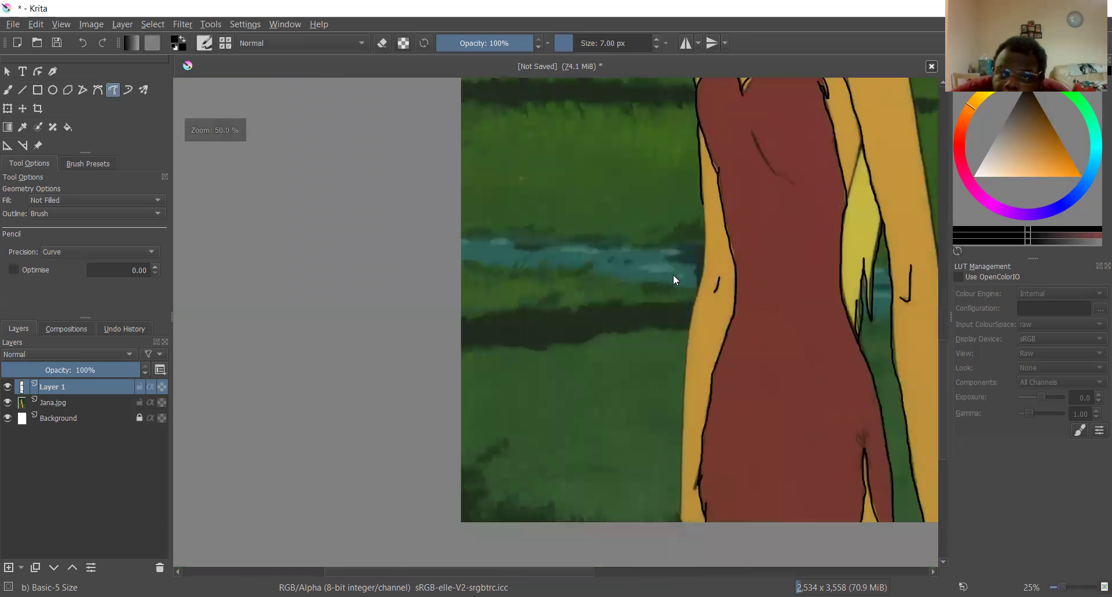
scroll(674, 273, "up", 1)
mouse_move(735, 138)
left_mouse_down()
mouse_move(724, 291)
mouse_move(696, 437)
left_mouse_up()
scroll(696, 441, "down", 5)
scroll(696, 503, "up", 4)
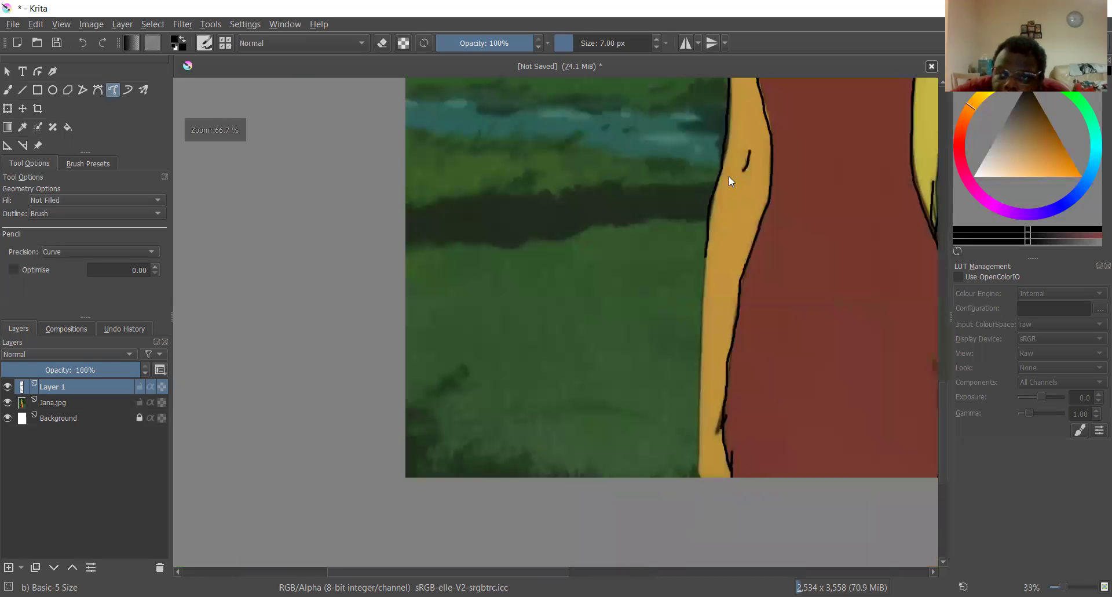
scroll(729, 176, "up", 1)
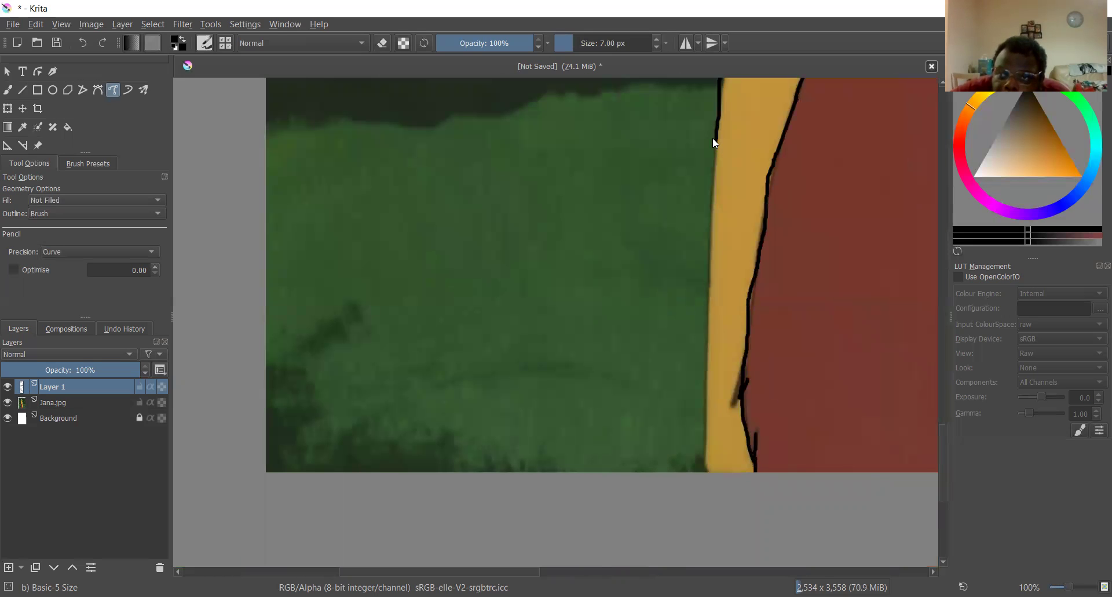
left_click_drag(707, 221, 703, 391)
left_click_drag(710, 471, 708, 473)
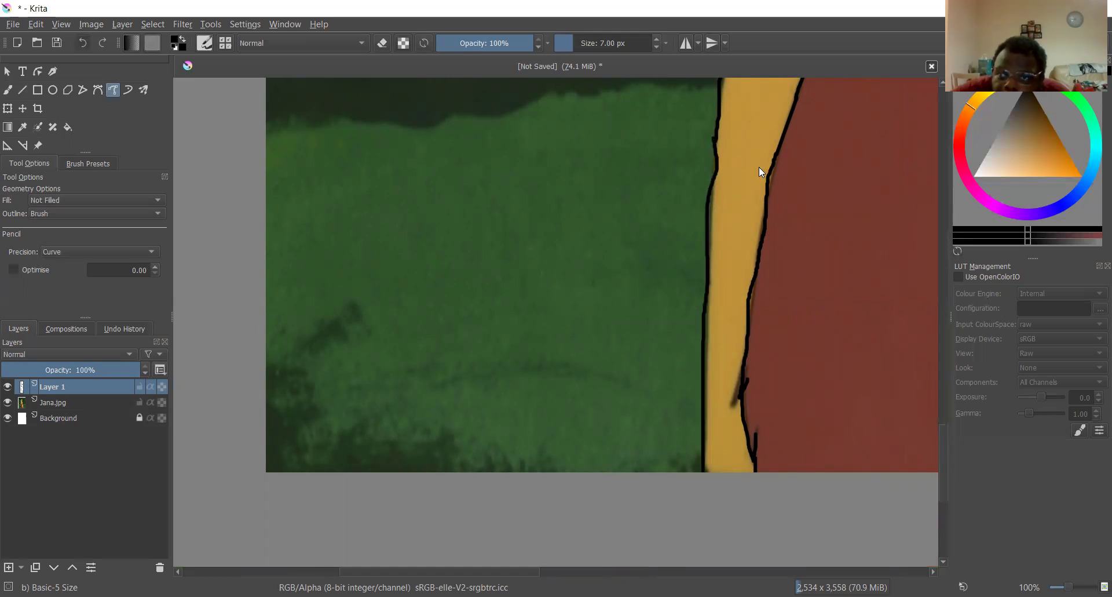
scroll(695, 160, "up", 1)
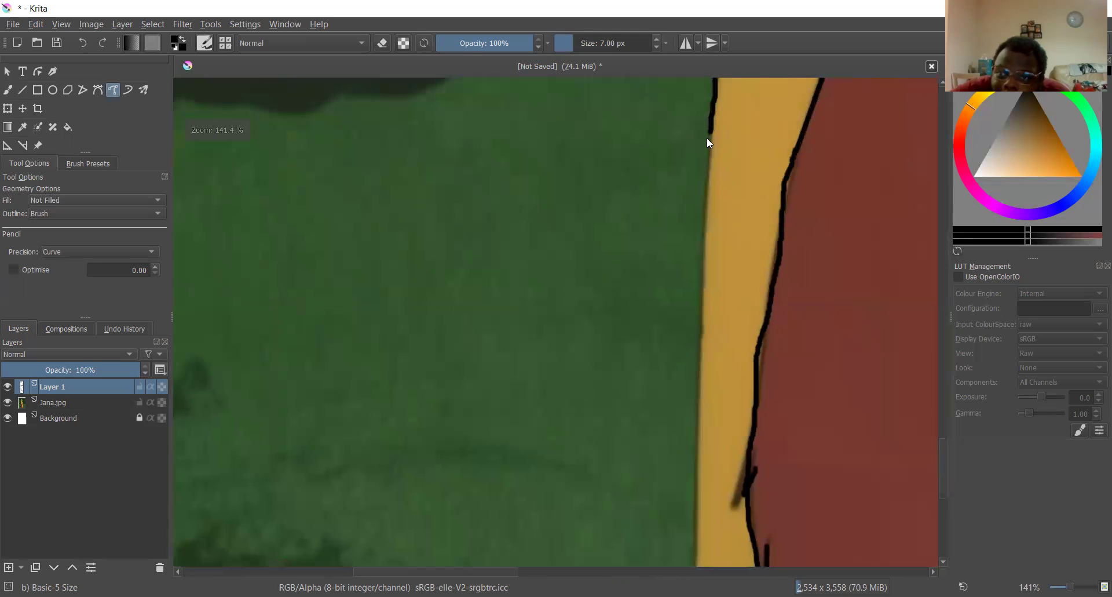
- Trace the near forearm's outer edge from below the elbow down to the bottom edge of the image
scroll(708, 137, "down", 1)
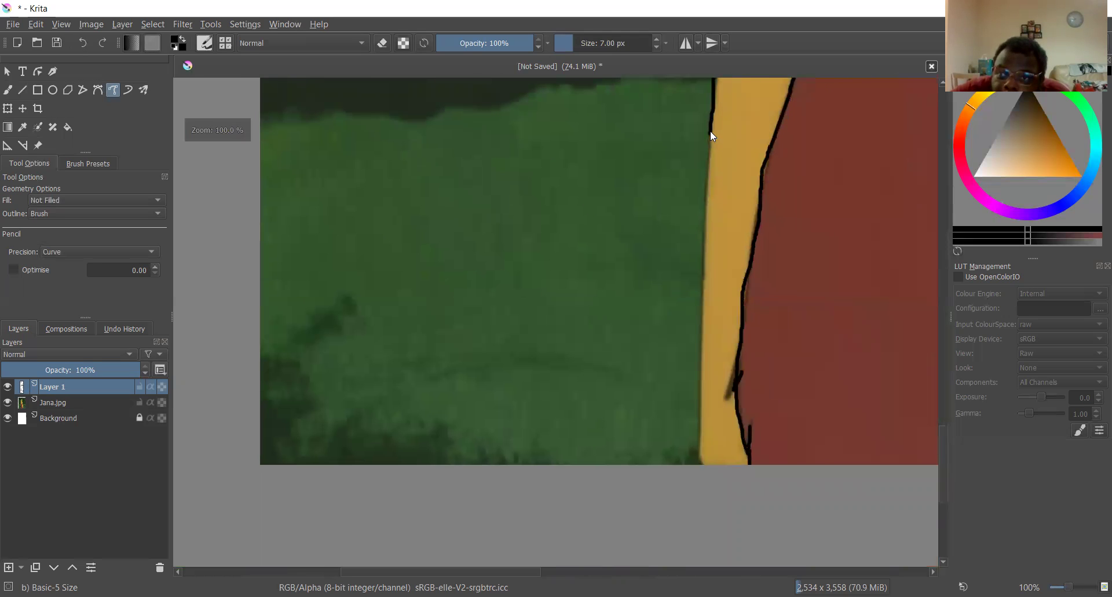
left_click_drag(709, 151, 700, 347)
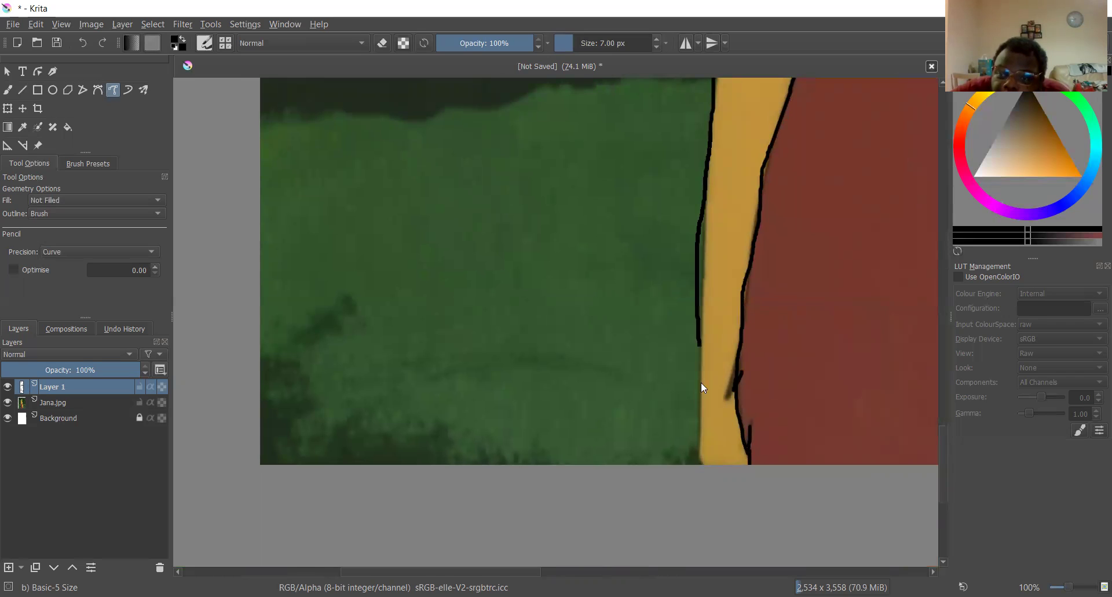
left_click_drag(701, 409, 701, 413)
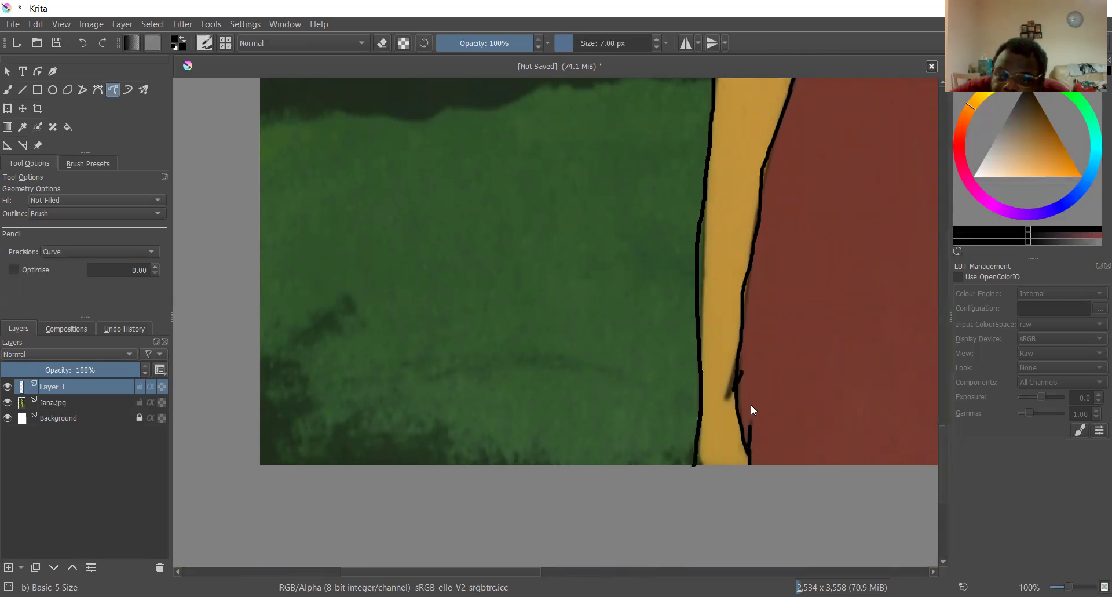
- Trace the far arm's outer edge from the shoulder hair tip down along the upper arm
scroll(750, 405, "up", 2)
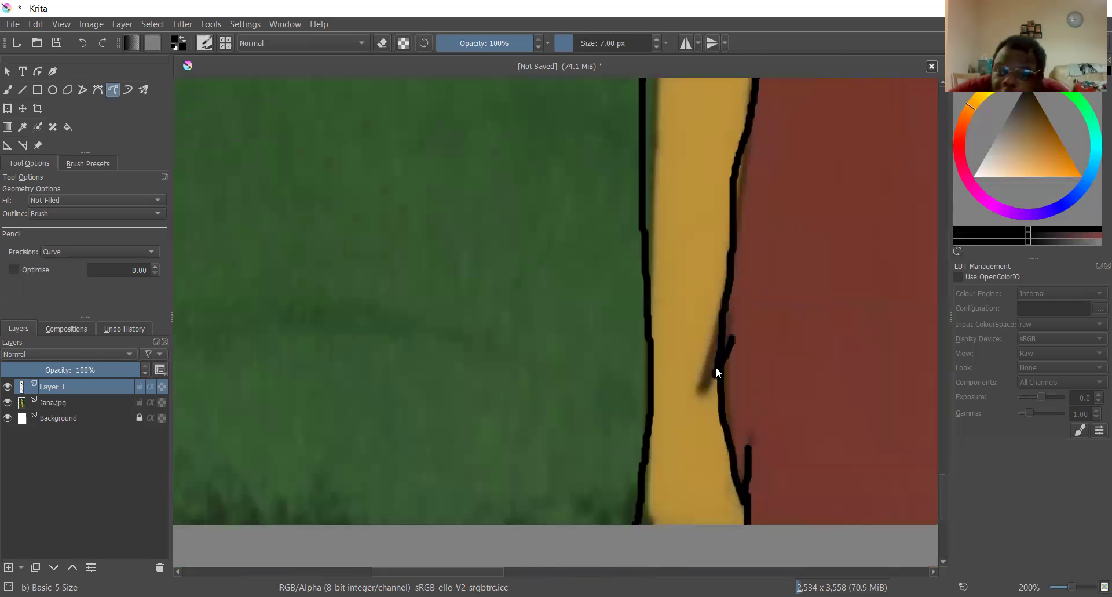
scroll(716, 367, "down", 1)
scroll(723, 279, "down", 4)
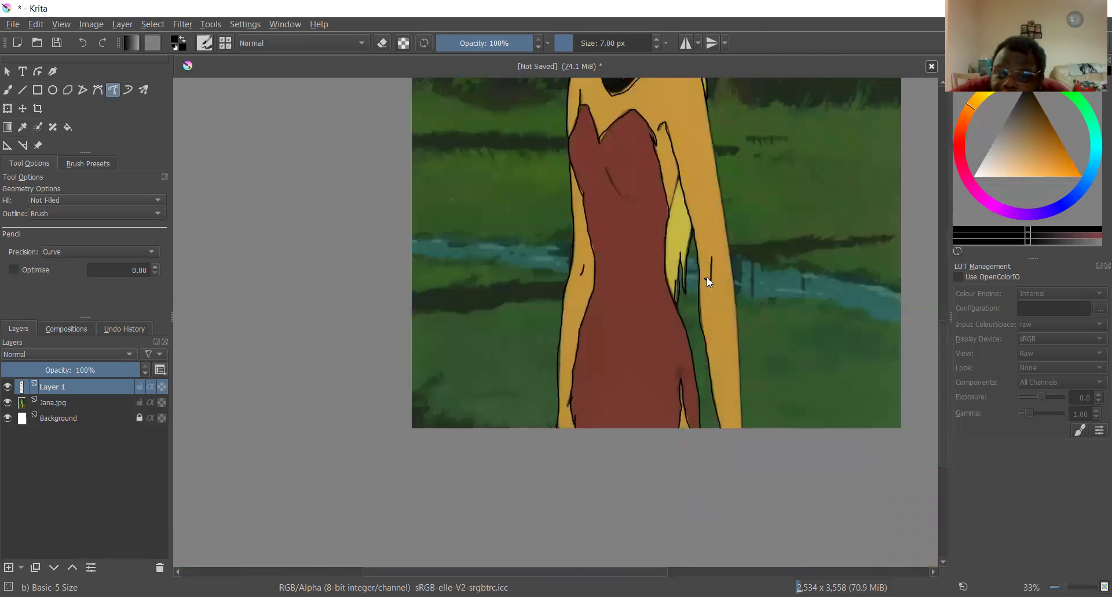
scroll(696, 252, "up", 2)
scroll(688, 210, "down", 5)
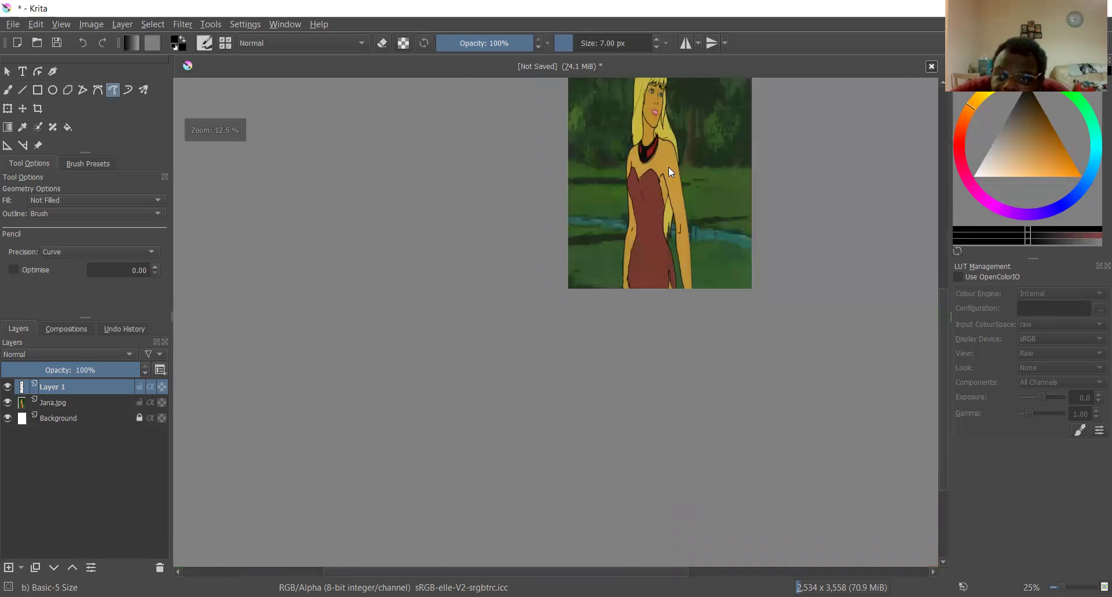
scroll(667, 165, "up", 4)
scroll(661, 159, "up", 1)
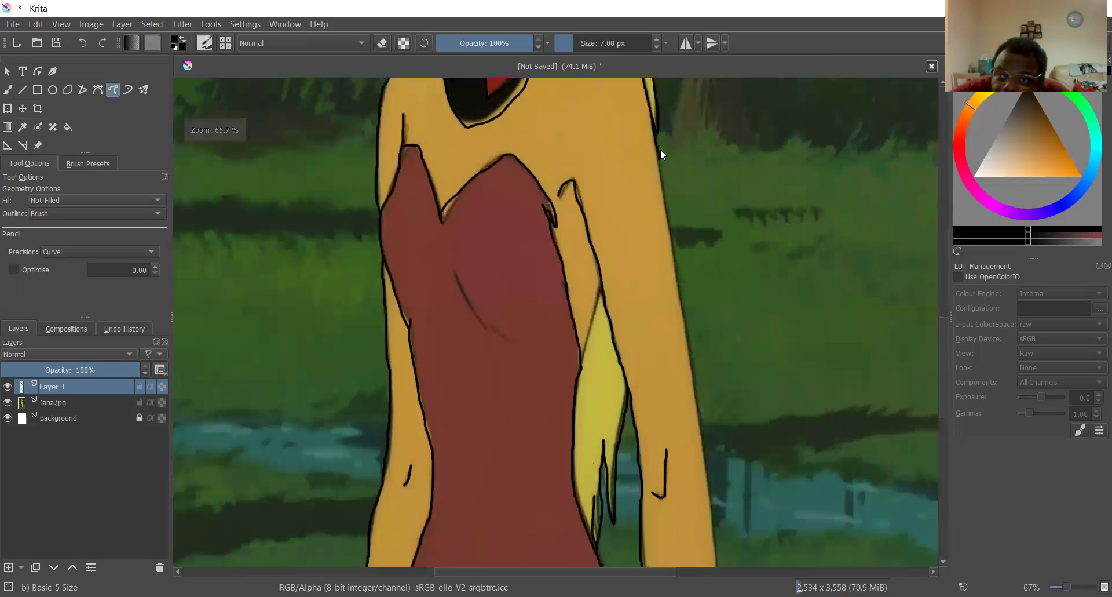
scroll(661, 148, "up", 2)
left_click_drag(675, 247, 687, 355)
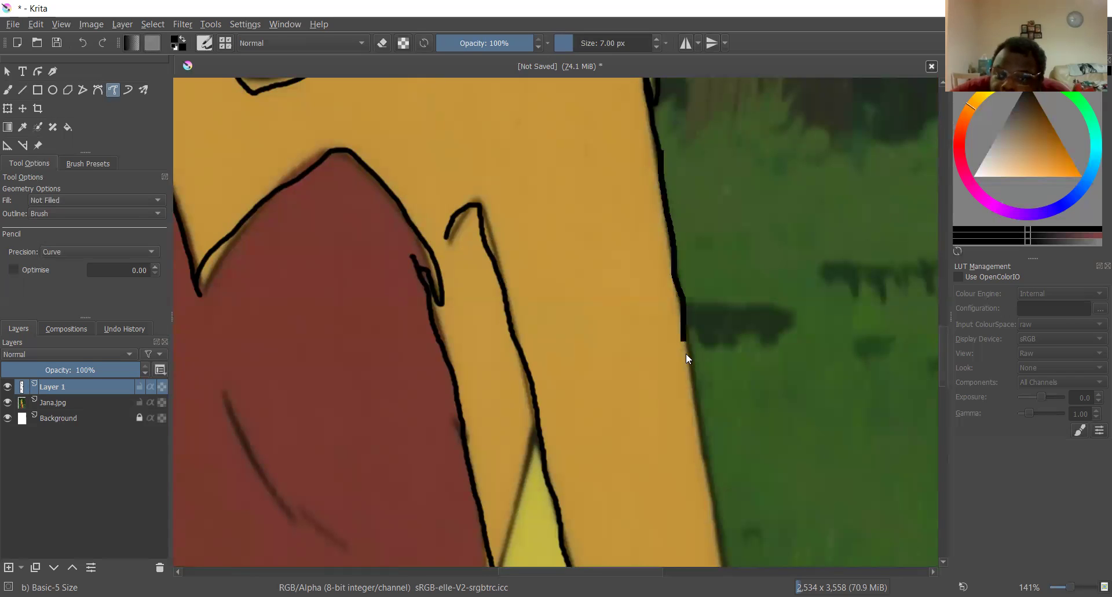
left_click_drag(692, 391, 704, 447)
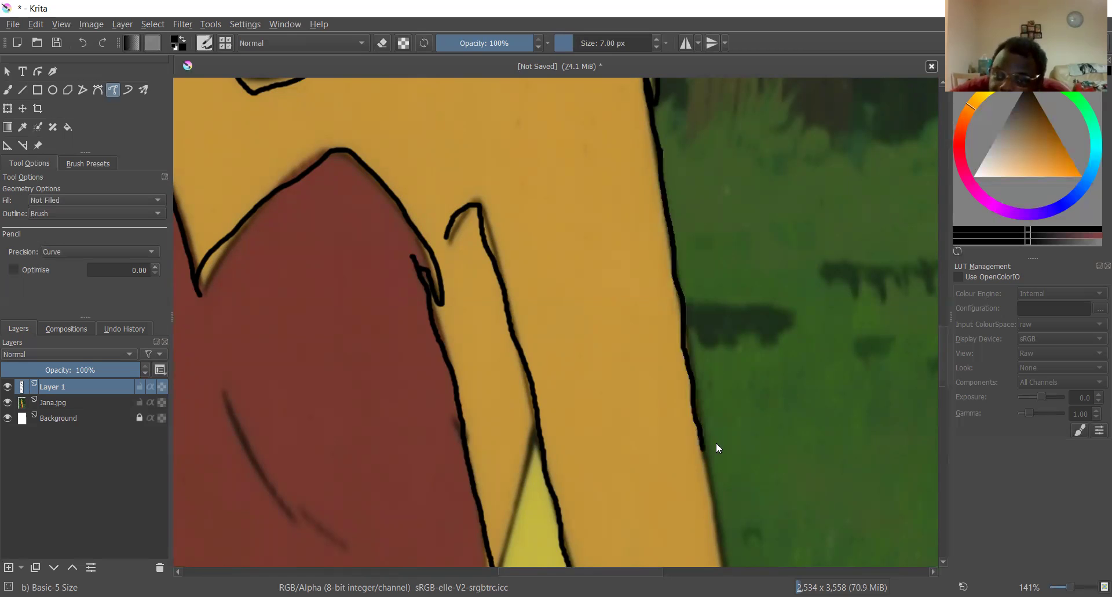
- Trace the far forearm's outer edge from below the elbow down to the bottom edge of the image
scroll(727, 475, "down", 8)
scroll(736, 481, "up", 4)
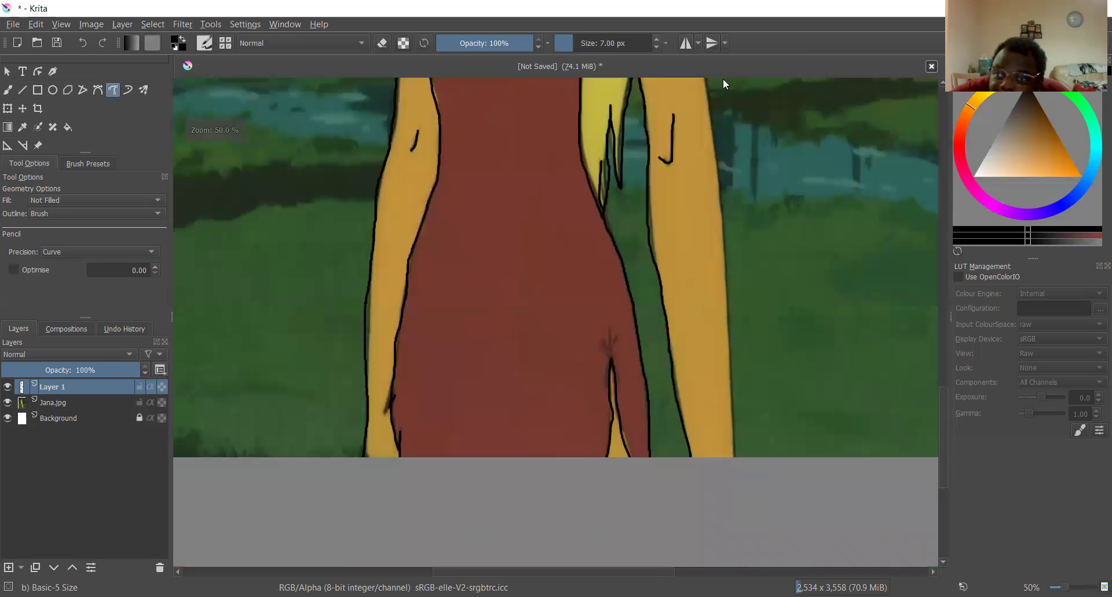
scroll(723, 78, "up", 2)
left_click_drag(718, 81, 740, 436)
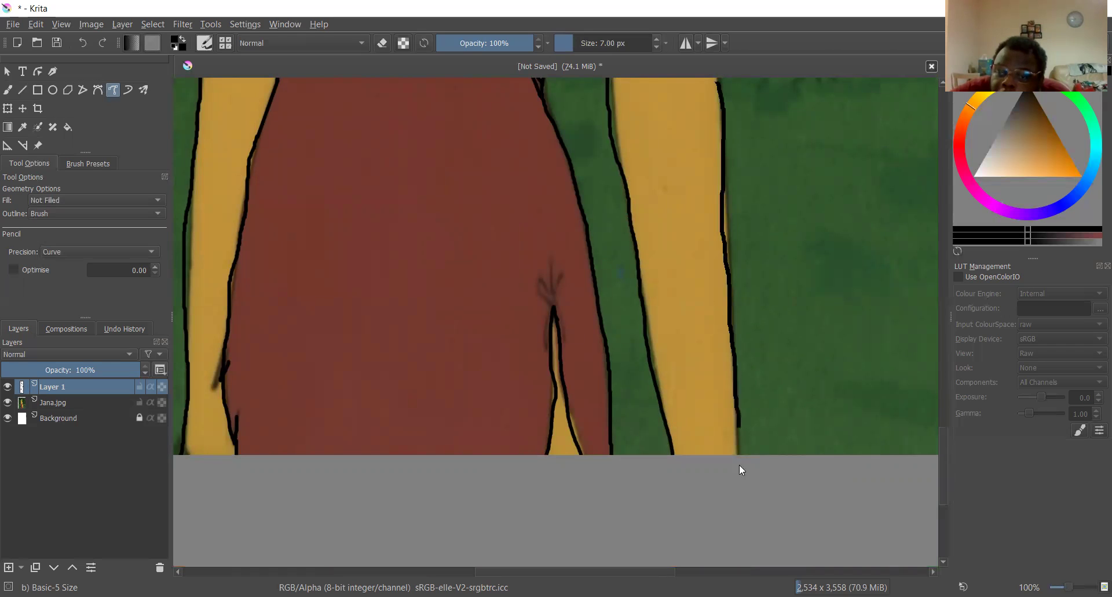
- Close the gap in the far arm's outer edge with a straight line from the upper arm to below the elbow
scroll(734, 273, "down", 4)
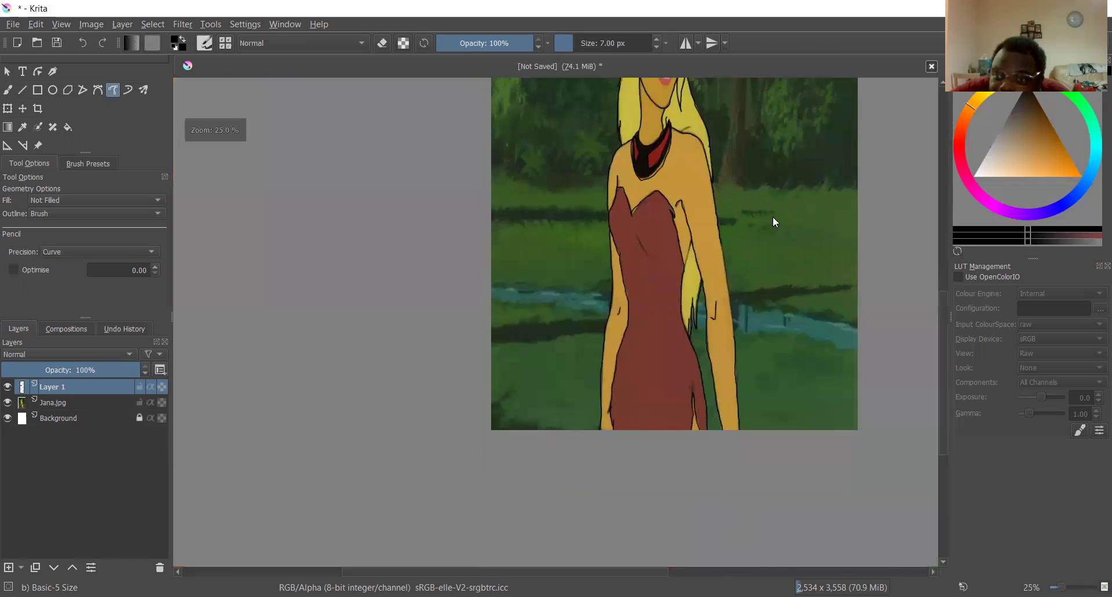
key("1")
key("v")
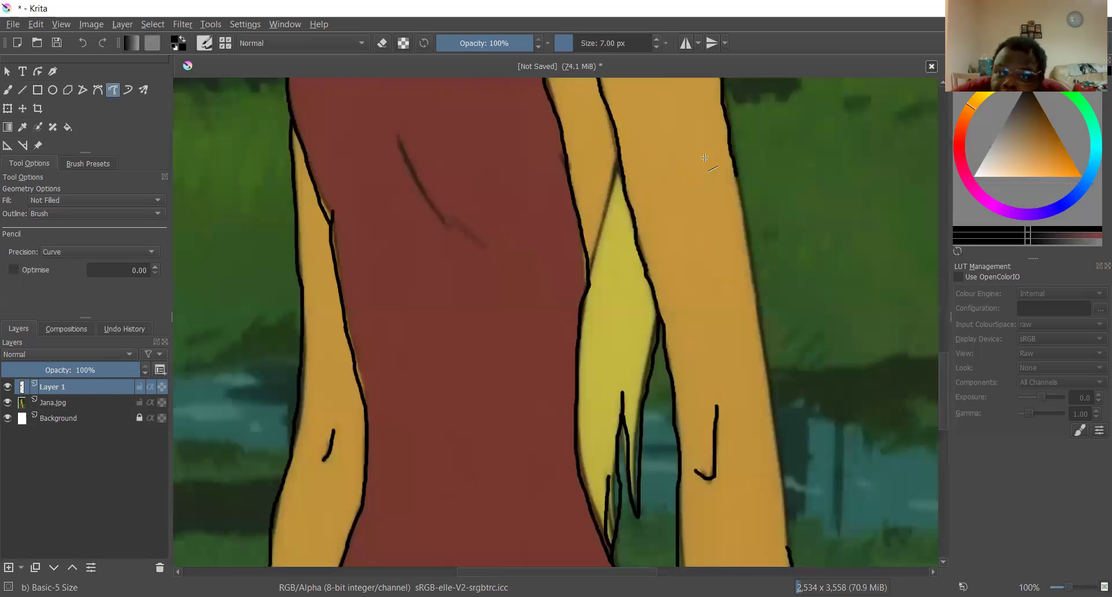
mouse_move(736, 175)
left_mouse_down()
mouse_move(775, 257)
mouse_move(756, 302)
mouse_move(789, 555)
left_mouse_up()
scroll(789, 498, "down", 4)
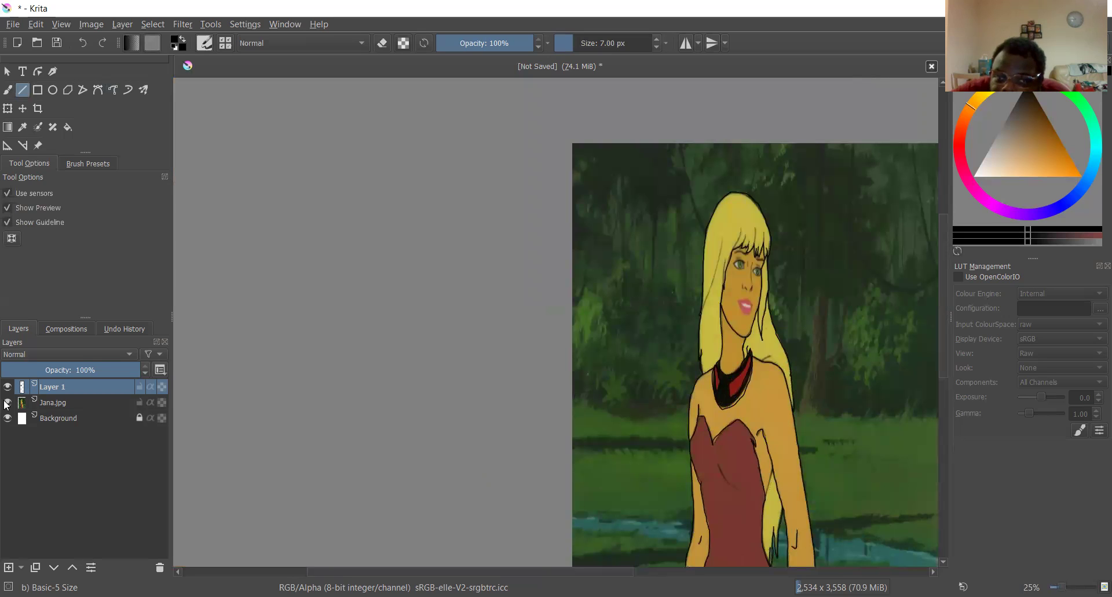
- Hide the Jana.jpg layer to examine the line art of the figure for gaps, and show it again
left_click(7, 402)
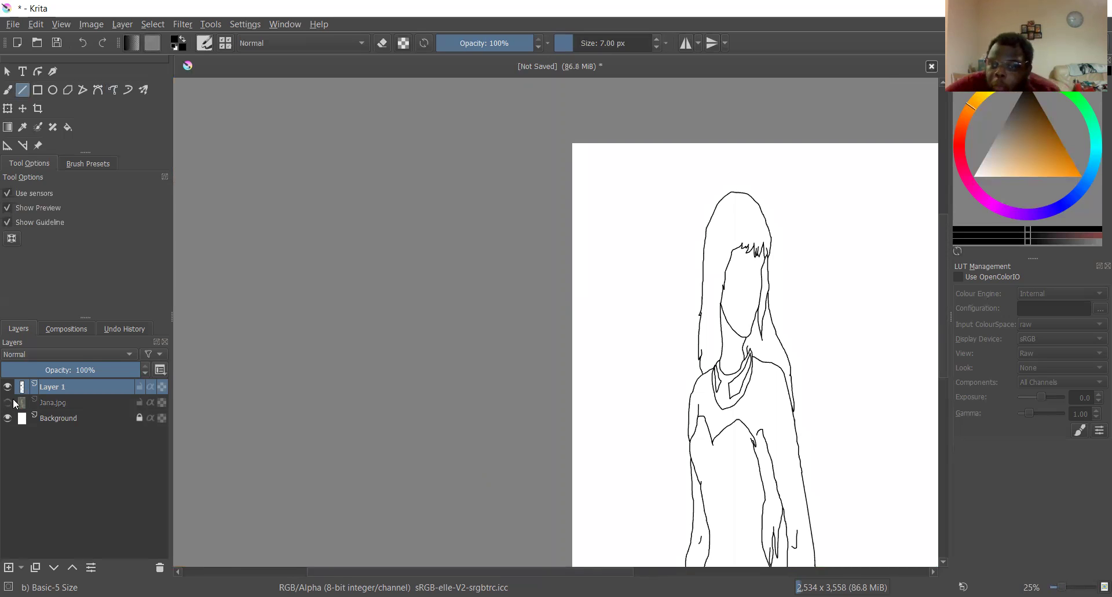
left_click_drag(710, 453, 719, 449)
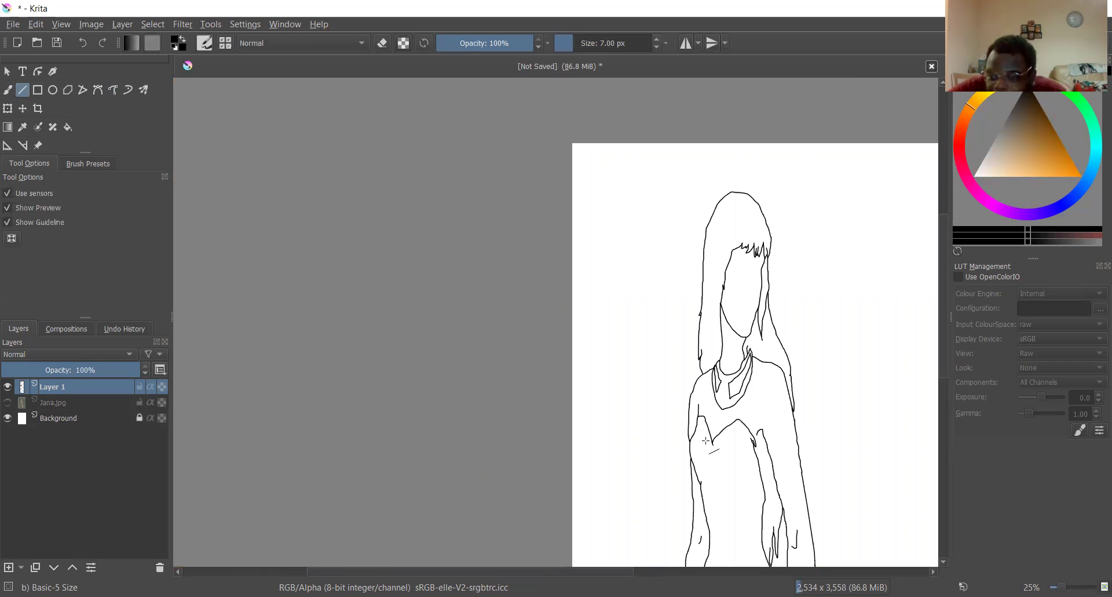
scroll(776, 474, "up", 1)
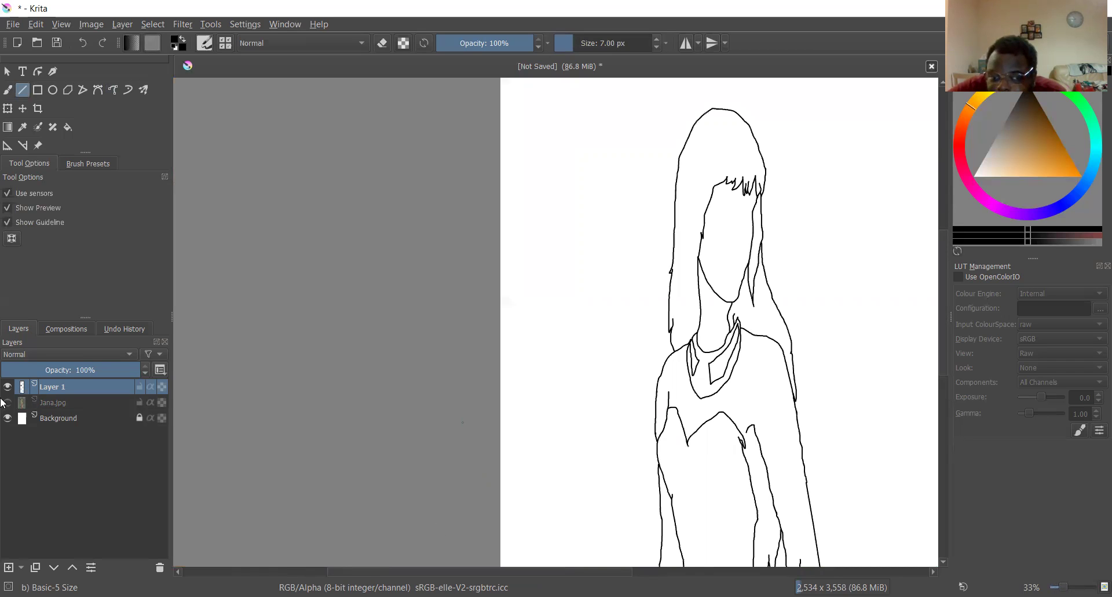
left_click(7, 402)
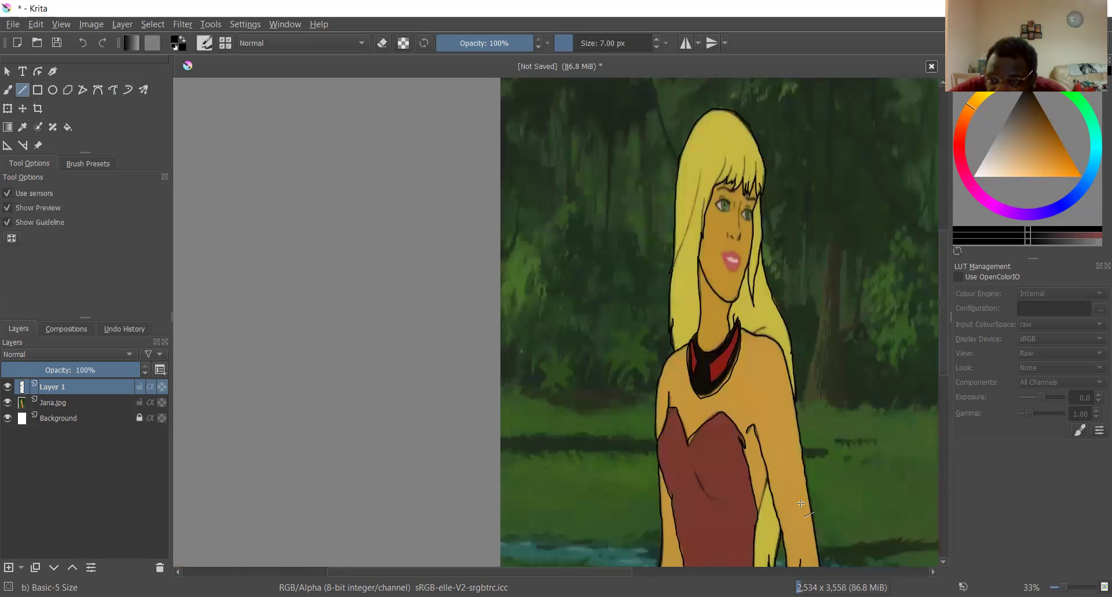
- Draw a straight line along the border between skin and hair, from the far arm's inner edge down to the dress's waist
scroll(684, 540, "up", 4)
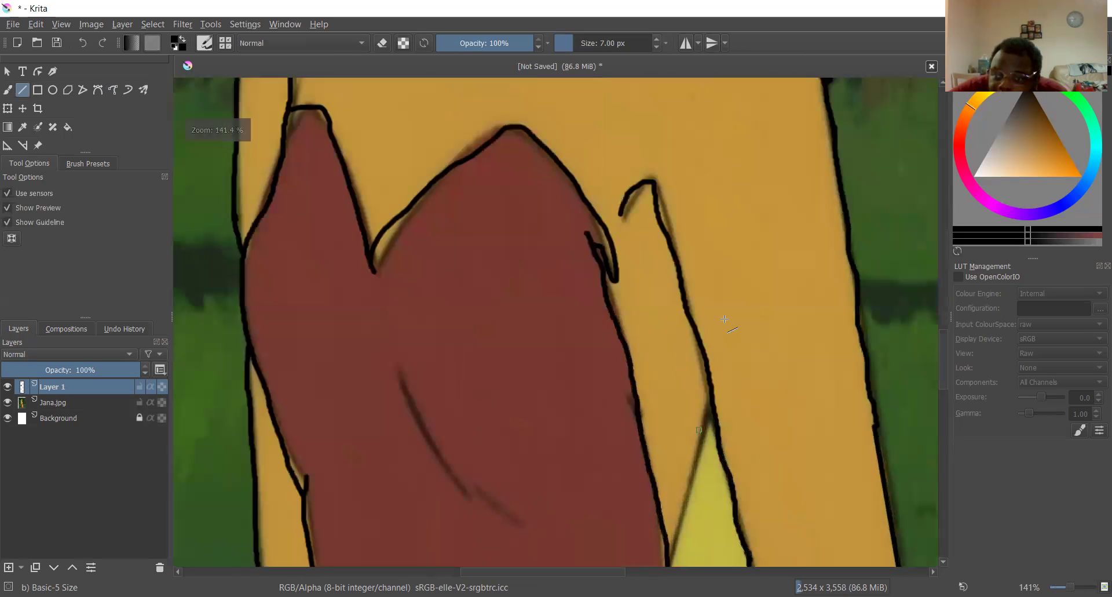
scroll(693, 461, "down", 1)
left_click_drag(723, 316, 680, 490)
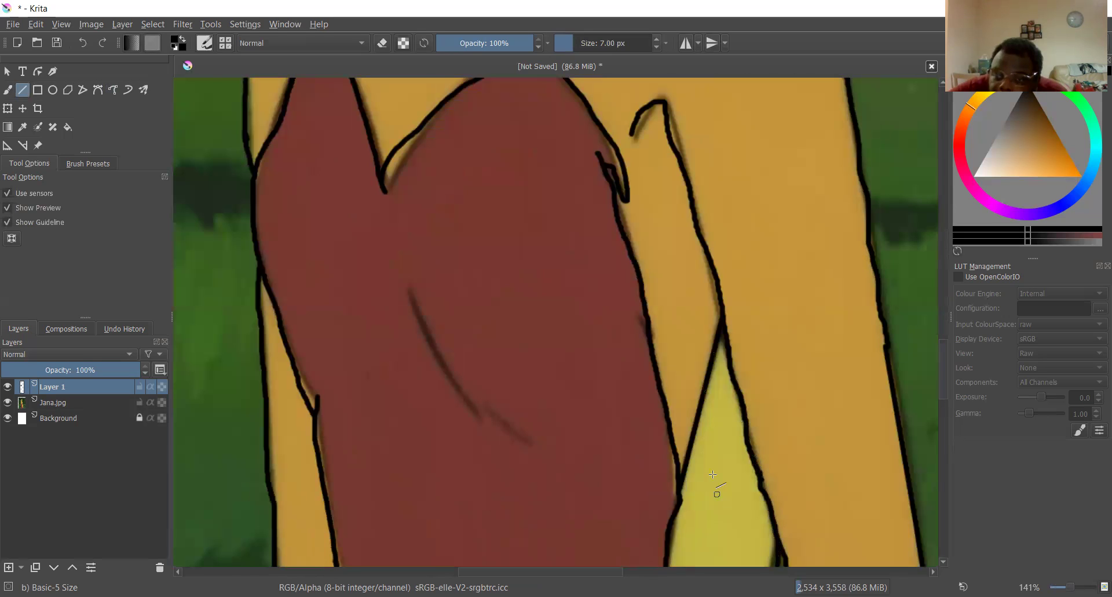
key("2")
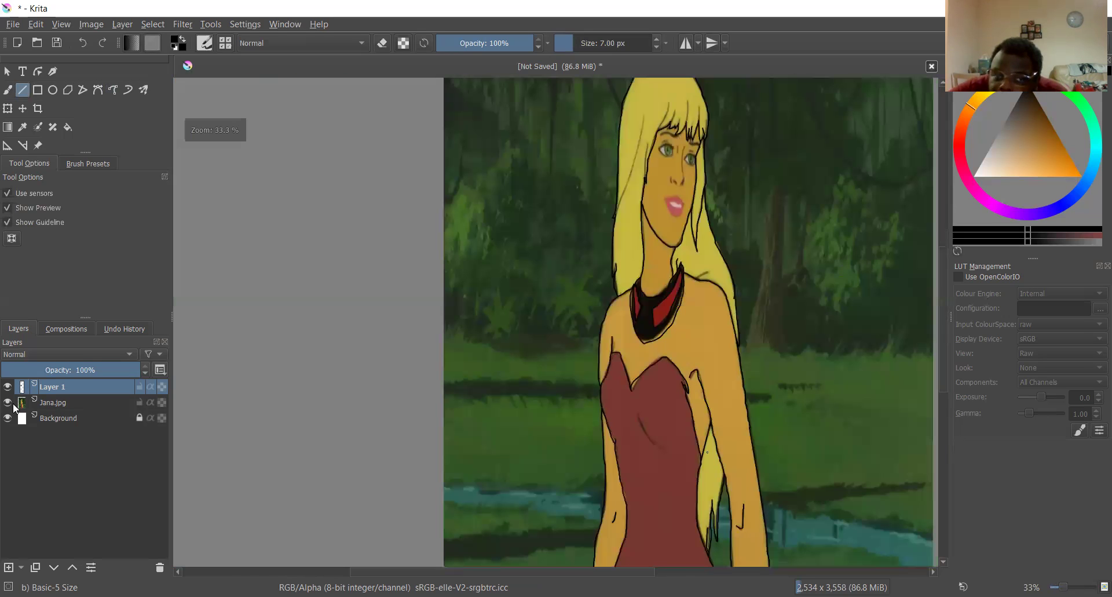
- Toggle the Jana.jpg layer's visibility to compare the line art with the reference, leaving the reference shown
left_click(8, 402)
left_click(7, 404)
left_click(8, 402)
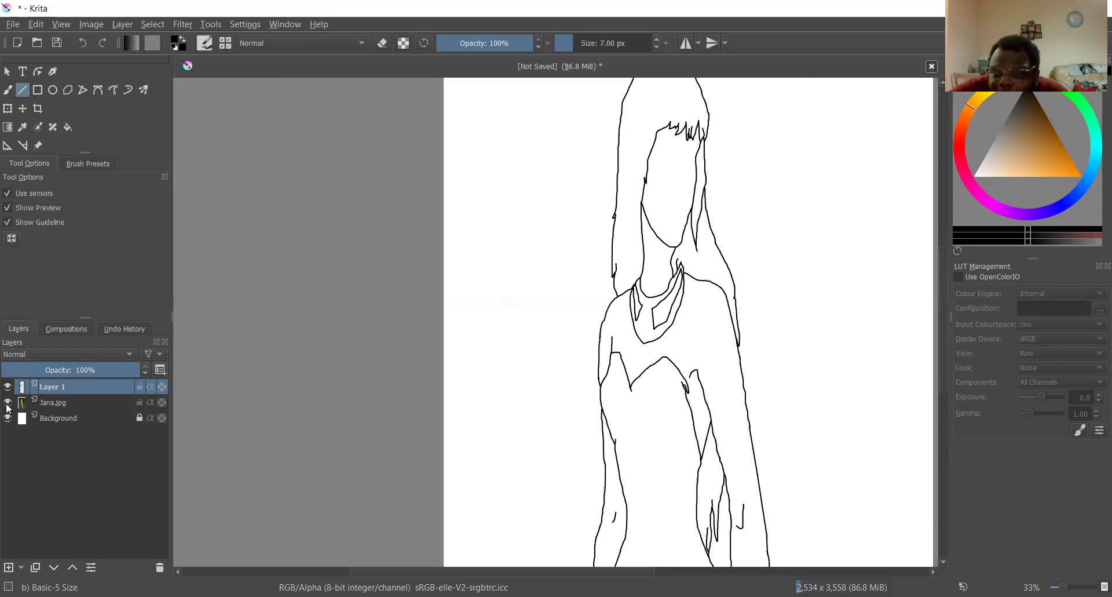
left_click(8, 403)
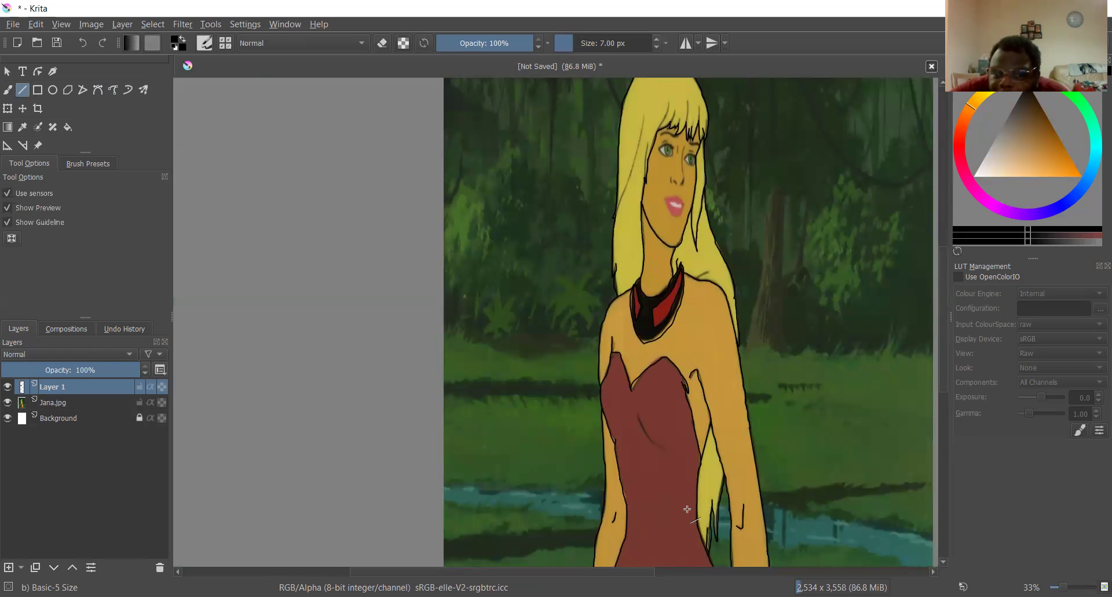
- Trace the curved fold line on the front of the dress's bodice with the Freehand Path tool
scroll(625, 456, "up", 1)
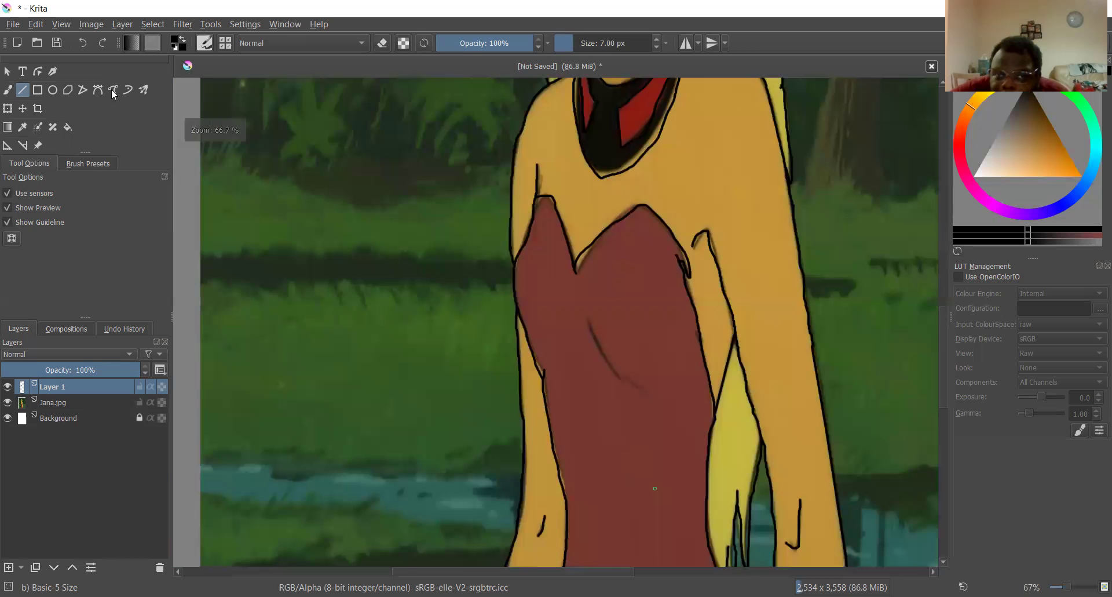
scroll(598, 304, "up", 1)
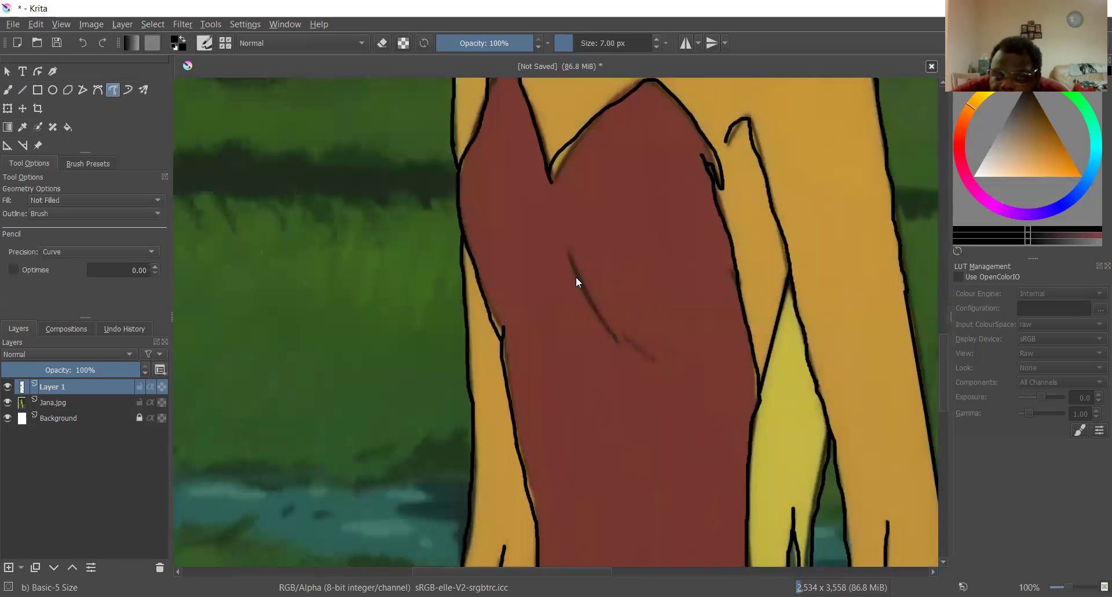
- Trace the diagonal fold on the front of the dress with two short black strokes on Layer 1
left_click_drag(609, 335, 616, 343)
scroll(625, 356, "up", 2)
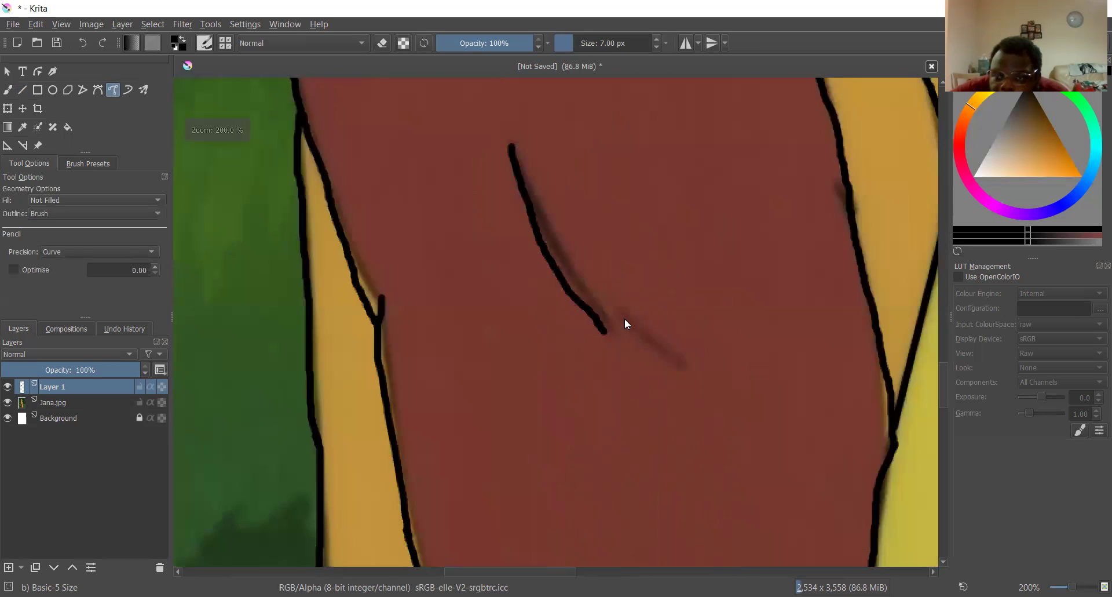
left_click_drag(669, 360, 671, 361)
scroll(687, 364, "down", 2)
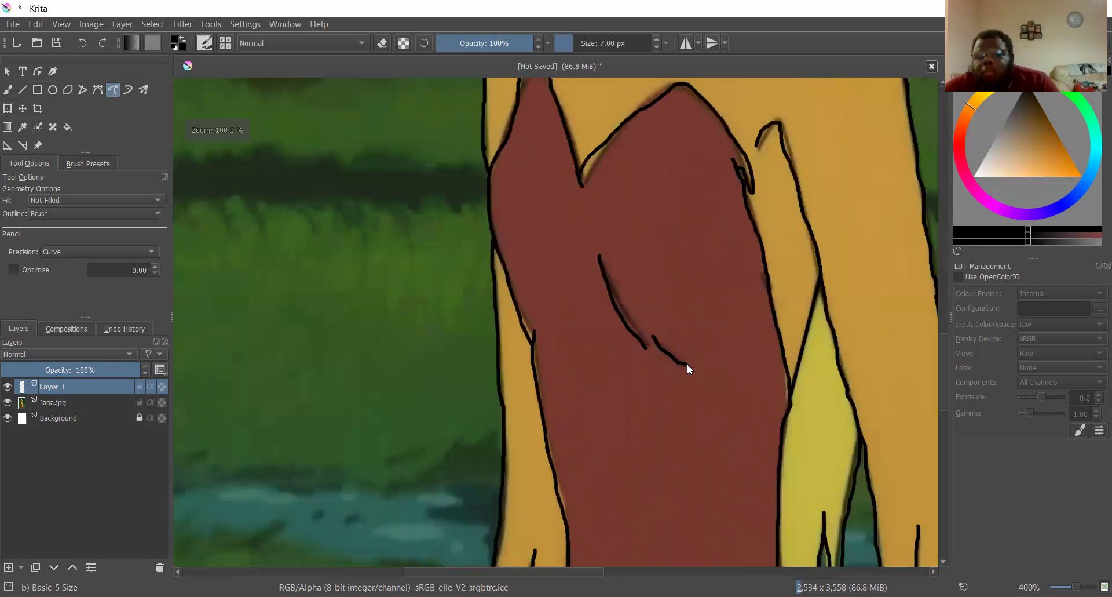
- Trace both eyebrows in black with the Freehand Brush at a size of 9 px
scroll(723, 151, "down", 6)
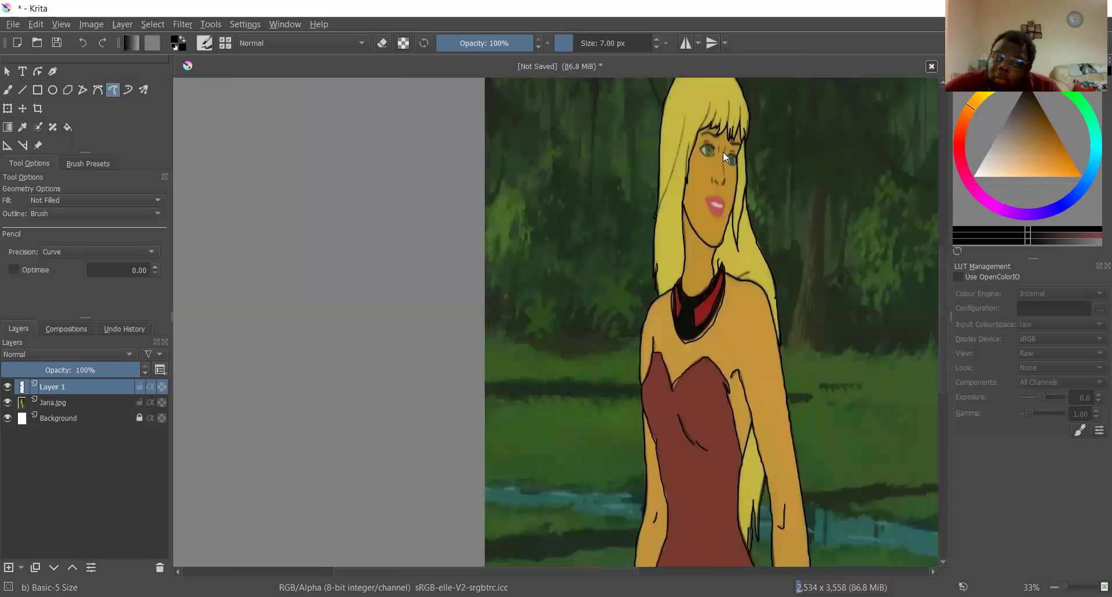
scroll(720, 311, "up", 5)
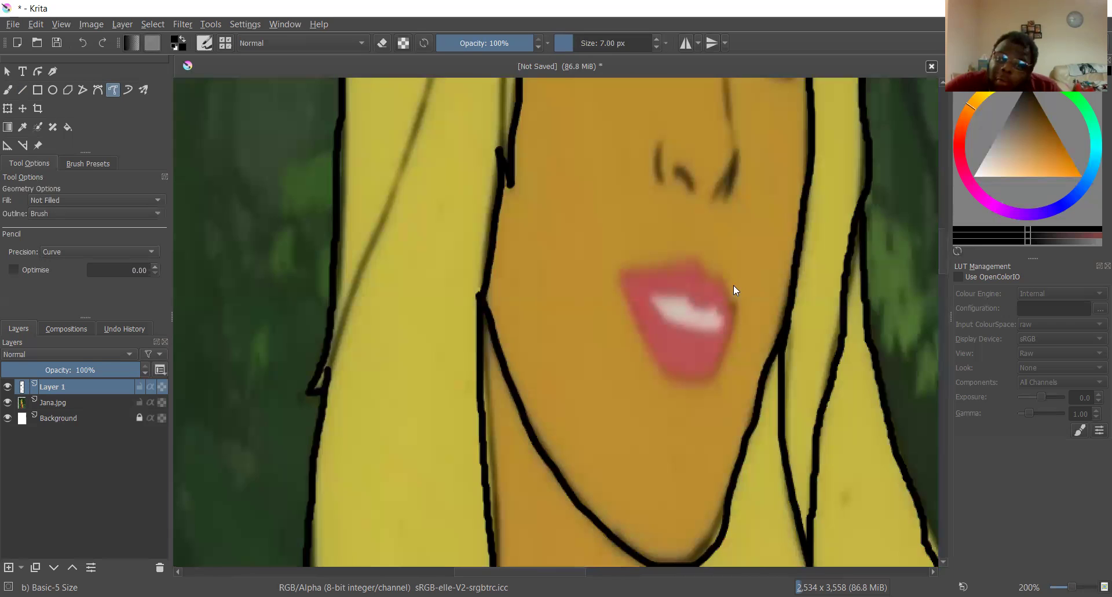
scroll(738, 284, "left", 2)
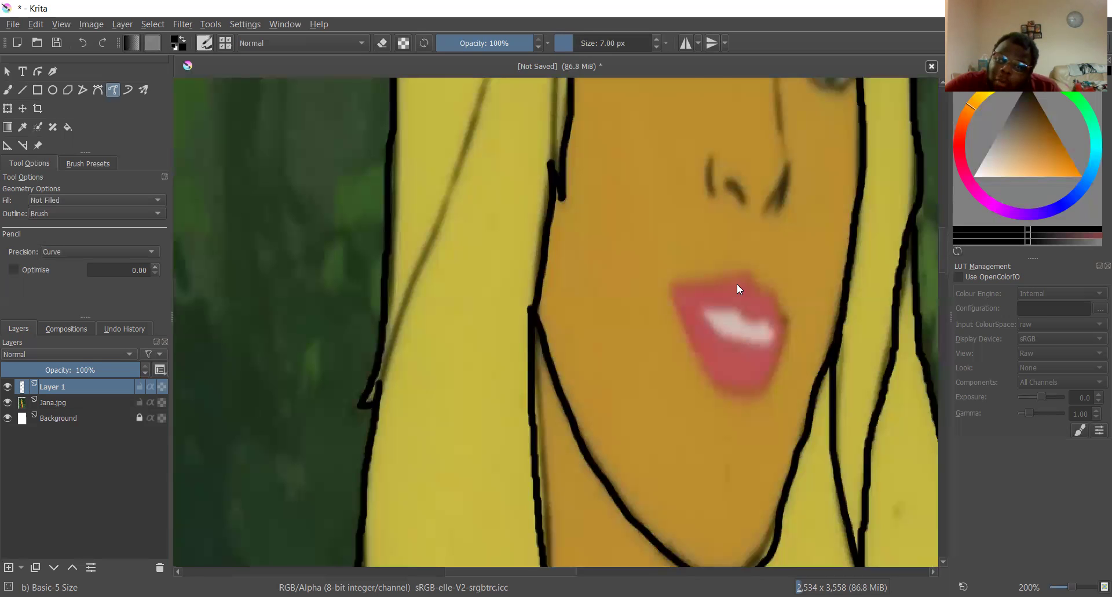
scroll(737, 283, "down", 4)
scroll(753, 268, "up", 4)
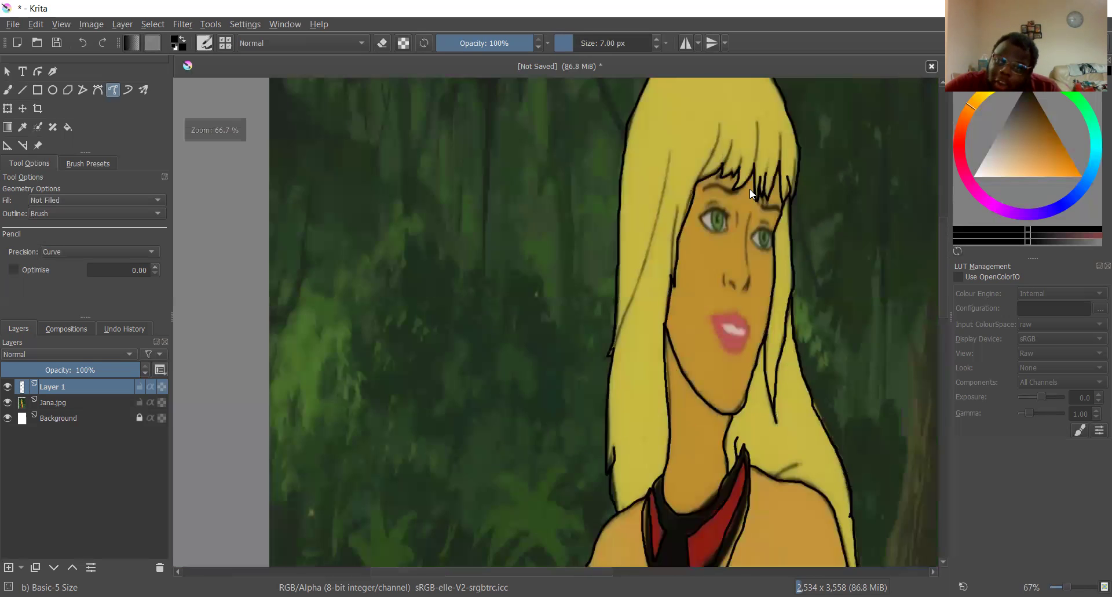
scroll(753, 269, "up", 1)
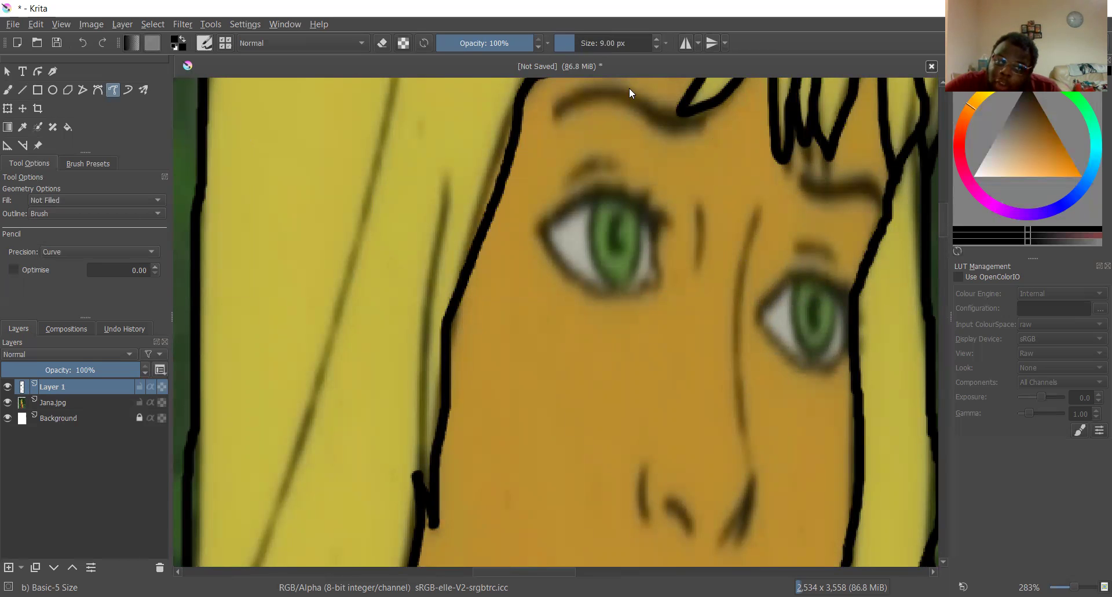
left_click(7, 89)
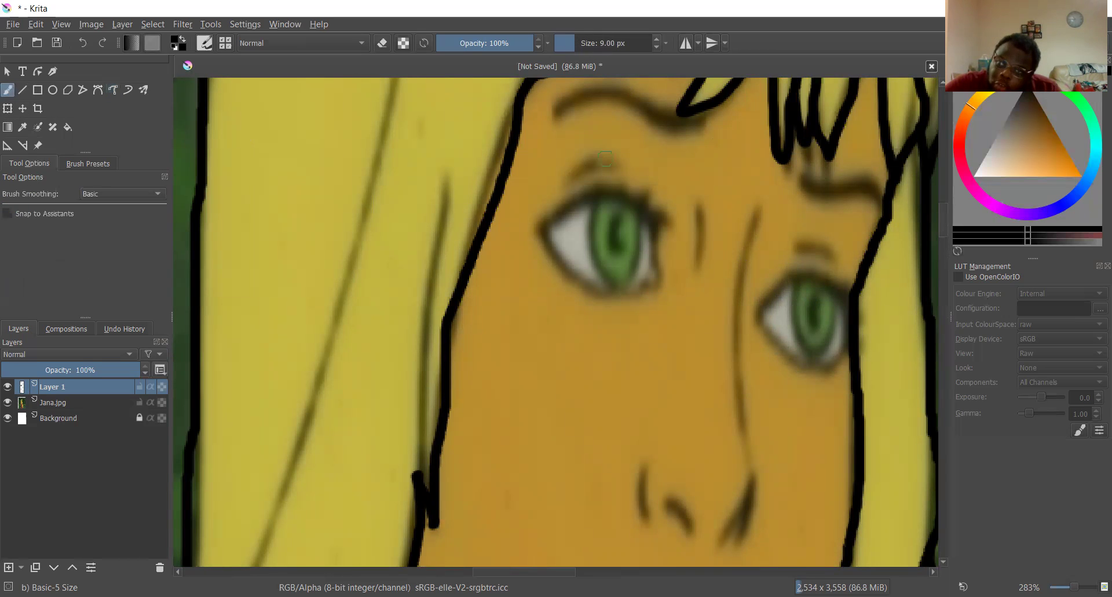
scroll(718, 466, "down", 3)
scroll(718, 466, "up", 5)
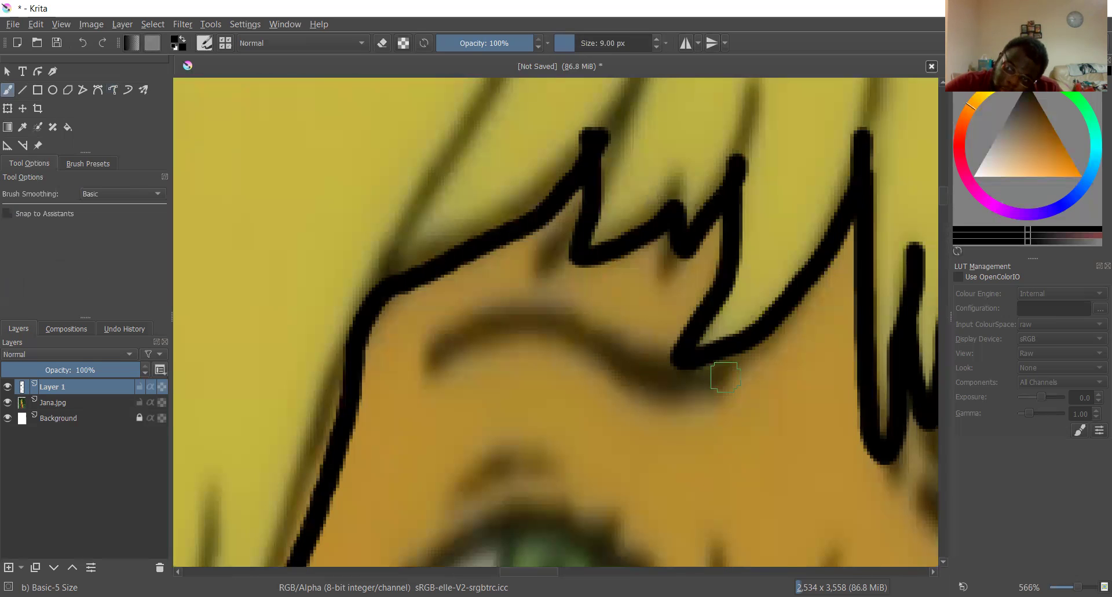
mouse_move(727, 378)
left_mouse_down()
mouse_move(632, 386)
mouse_move(543, 324)
mouse_move(478, 324)
mouse_move(425, 353)
left_mouse_up()
scroll(625, 423, "down", 3)
scroll(625, 423, "up", 3)
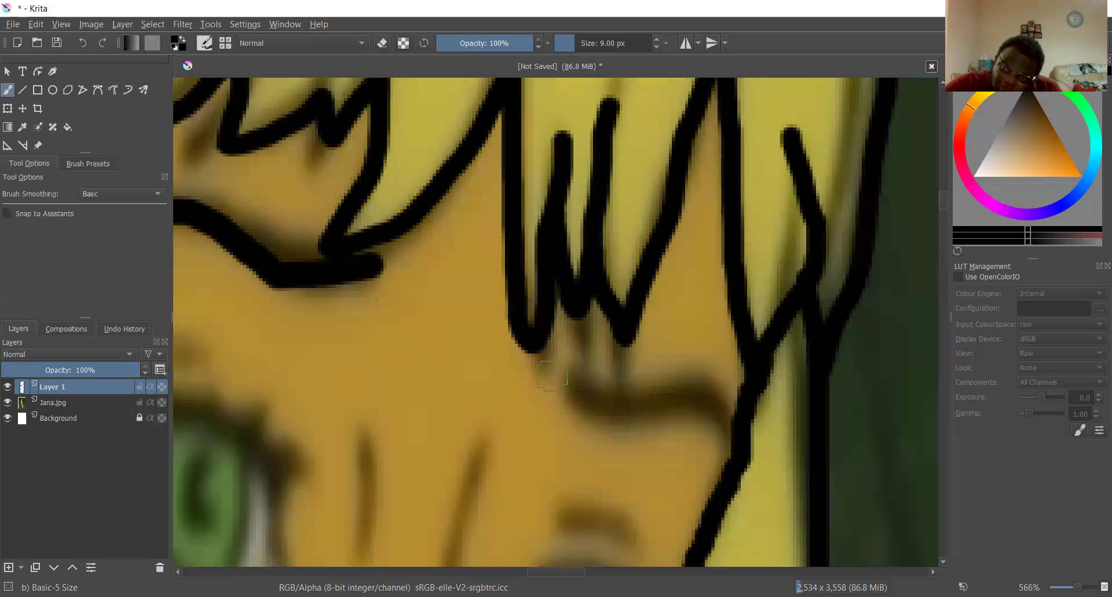
left_click_drag(557, 379, 717, 421)
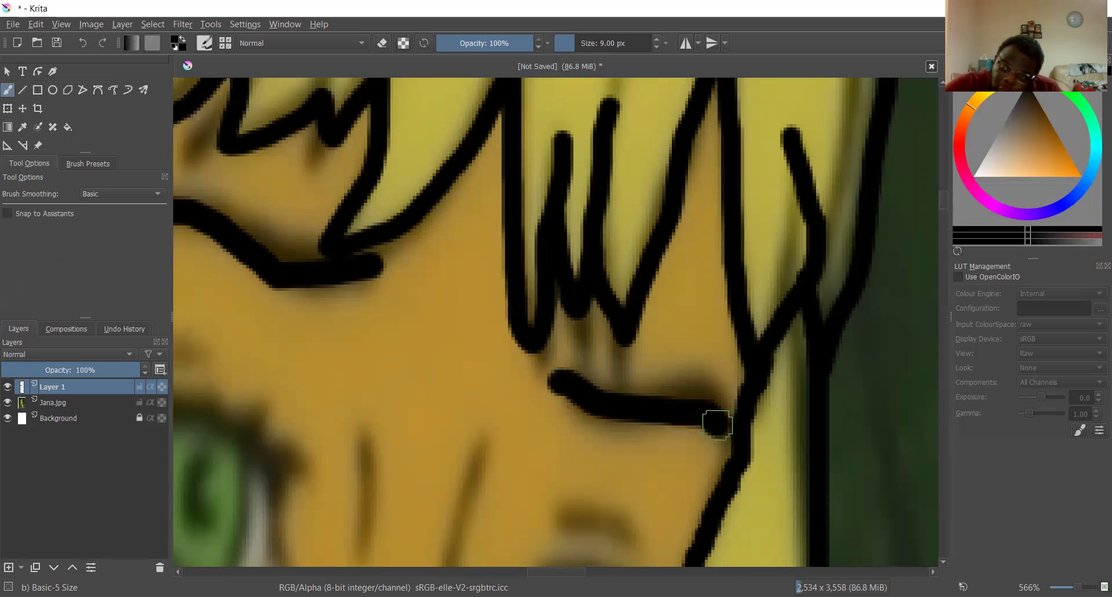
- Trace the short crease between the eyes with the Freehand Path tool, reducing the brush size to 4 px
scroll(718, 423, "down", 5)
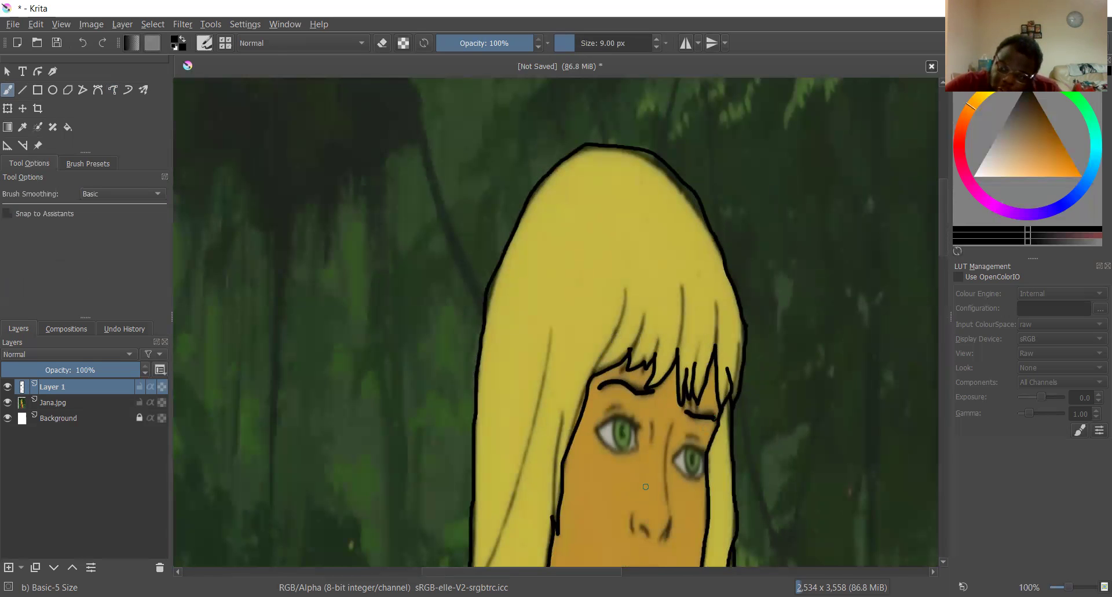
scroll(643, 469, "up", 6)
left_click(114, 90)
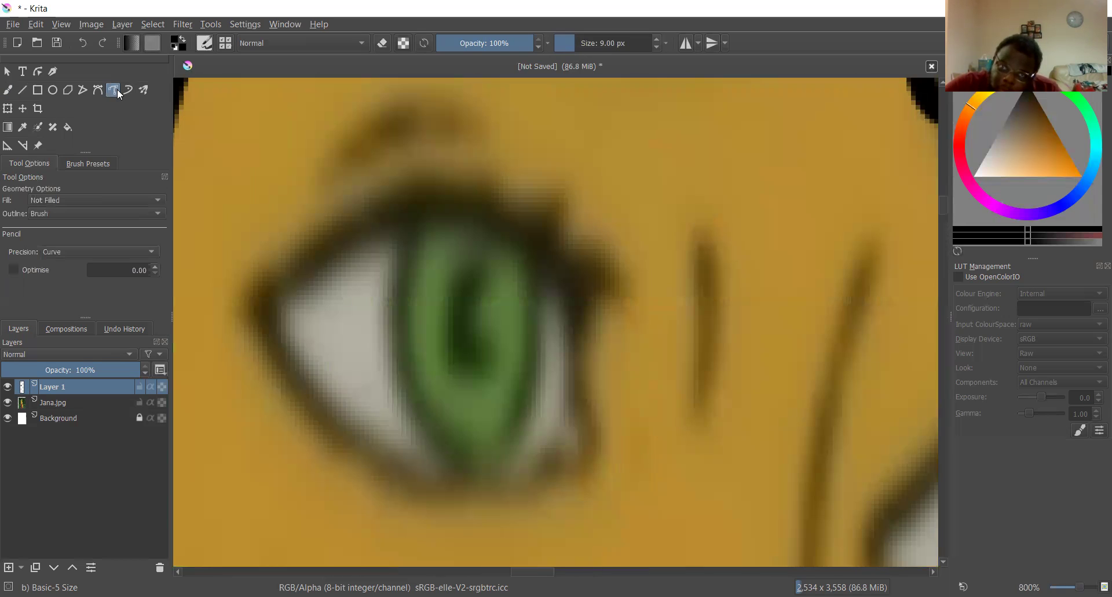
scroll(481, 255, "down", 6)
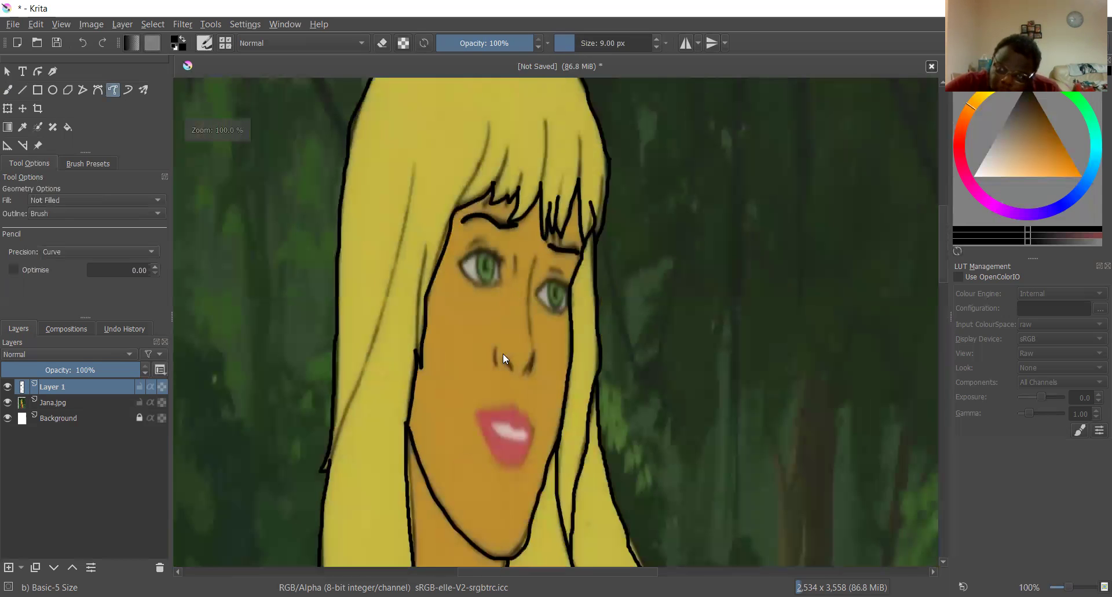
scroll(502, 353, "up", 3)
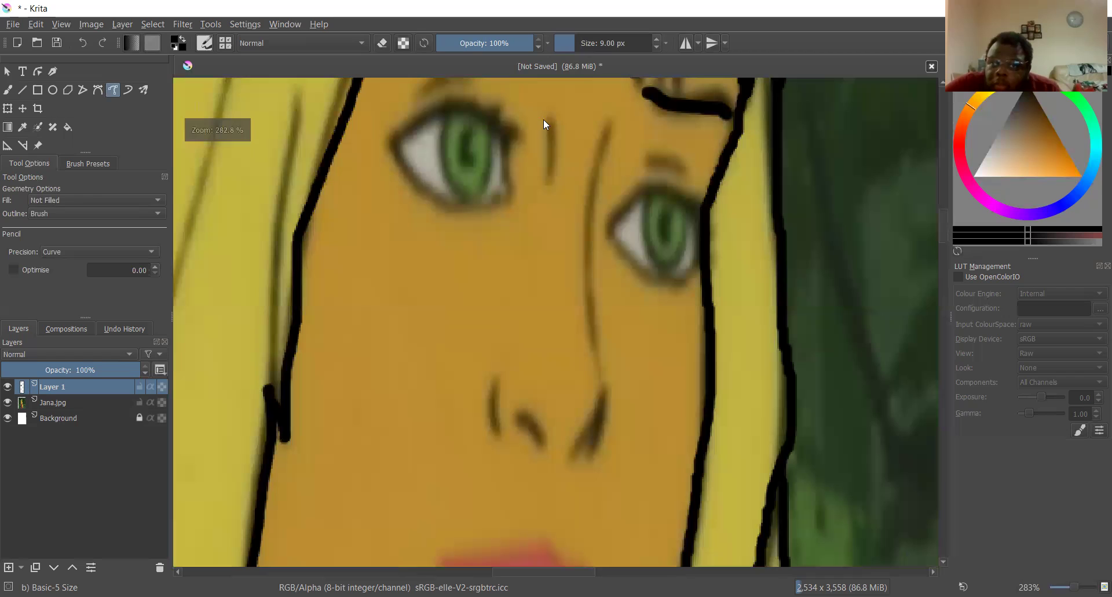
left_click_drag(548, 124, 546, 188)
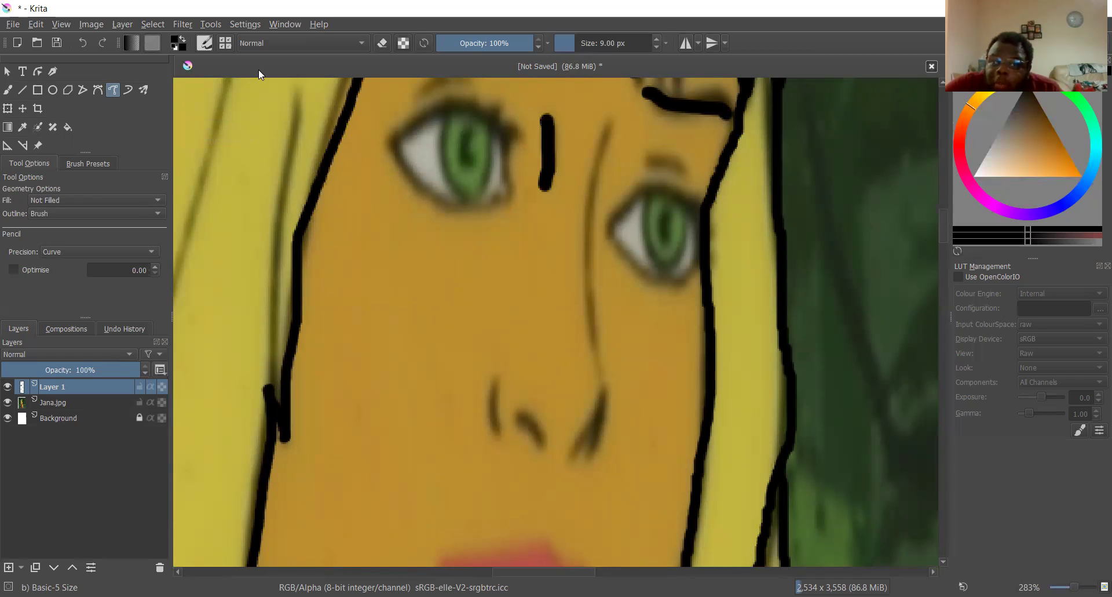
key("ctrl+z")
left_click_drag(571, 52, 566, 52)
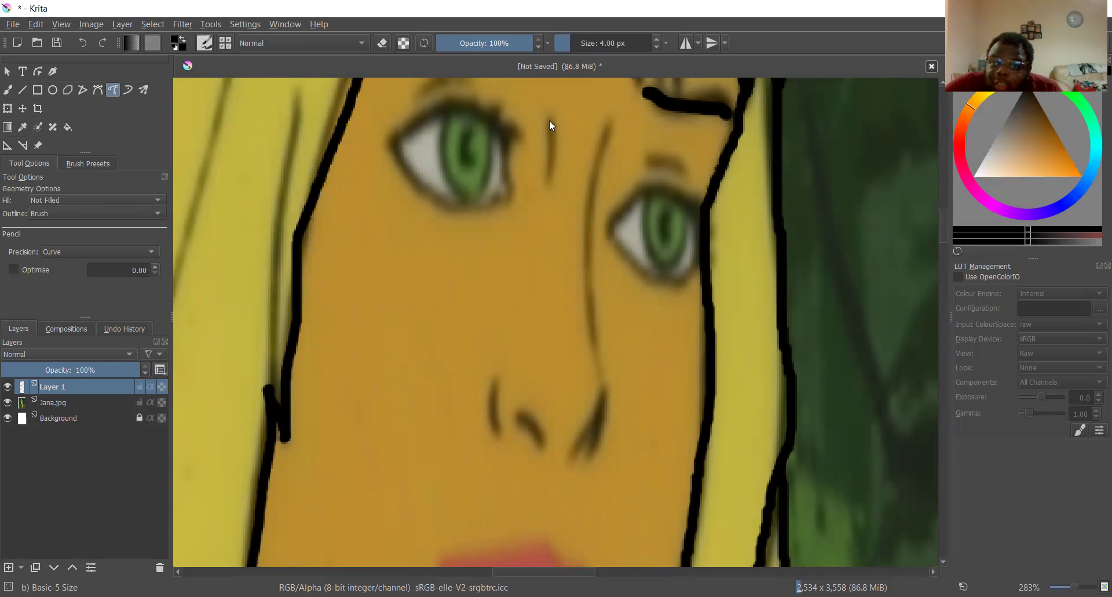
left_click_drag(549, 120, 546, 193)
key("ctrl+z")
- Trace the lower nose, covering its side line, the nostril curve and the forked lines at the far nostril
scroll(507, 463, "up", 1)
mouse_move(491, 331)
left_mouse_down()
mouse_move(491, 416)
mouse_move(507, 425)
left_mouse_up()
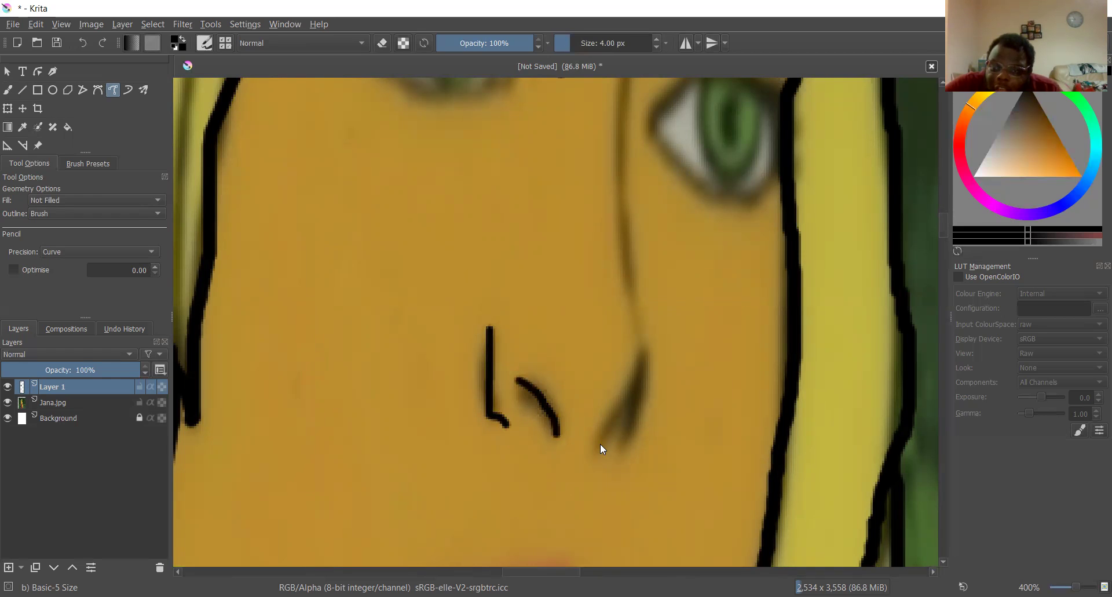
left_click_drag(600, 443, 627, 393)
left_click_drag(640, 346, 635, 331)
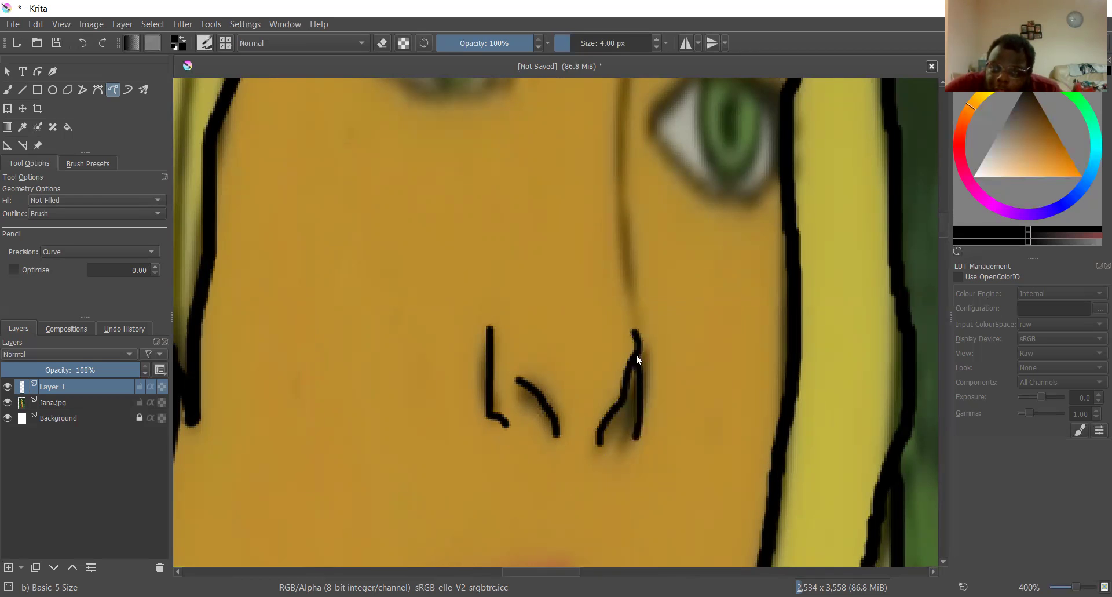
- Trace the long bridge of the nose from beside the brow down to the far nostril lines
scroll(629, 313, "down", 4)
scroll(625, 221, "up", 2)
scroll(634, 133, "down", 1)
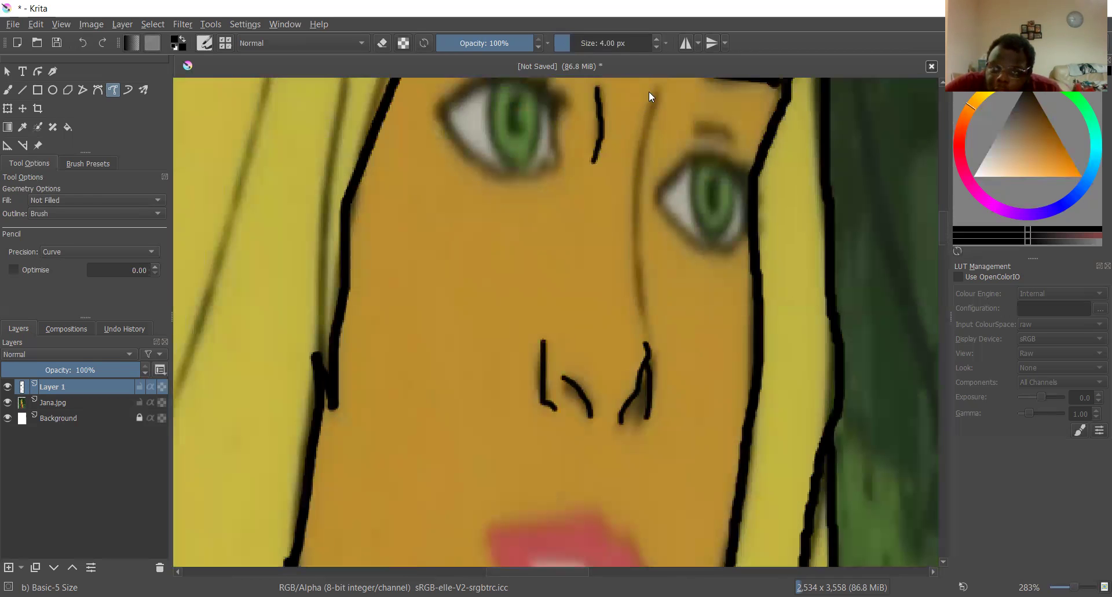
left_click_drag(656, 87, 640, 280)
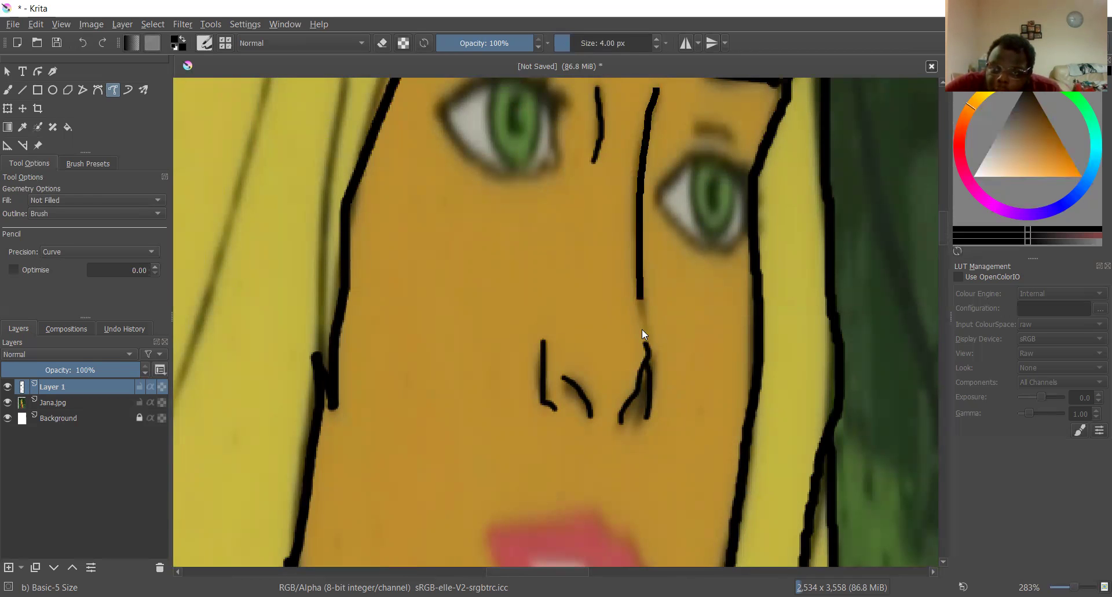
left_click_drag(645, 336, 644, 346)
- Set the brush size to 2 px and trace the closed outline of the larger eye
scroll(648, 342, "down", 3)
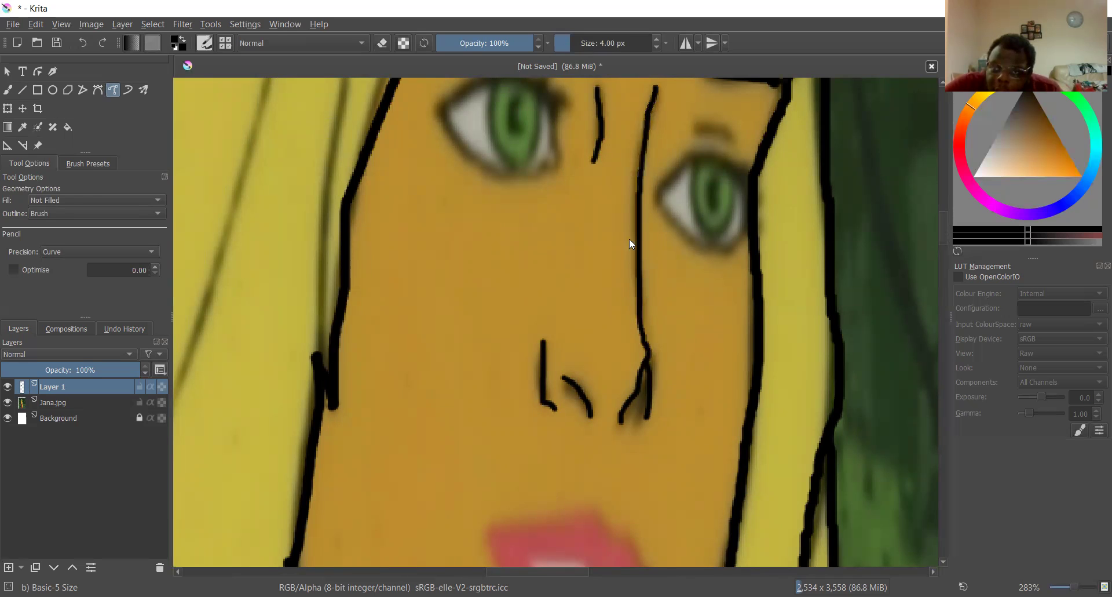
scroll(616, 259, "up", 5)
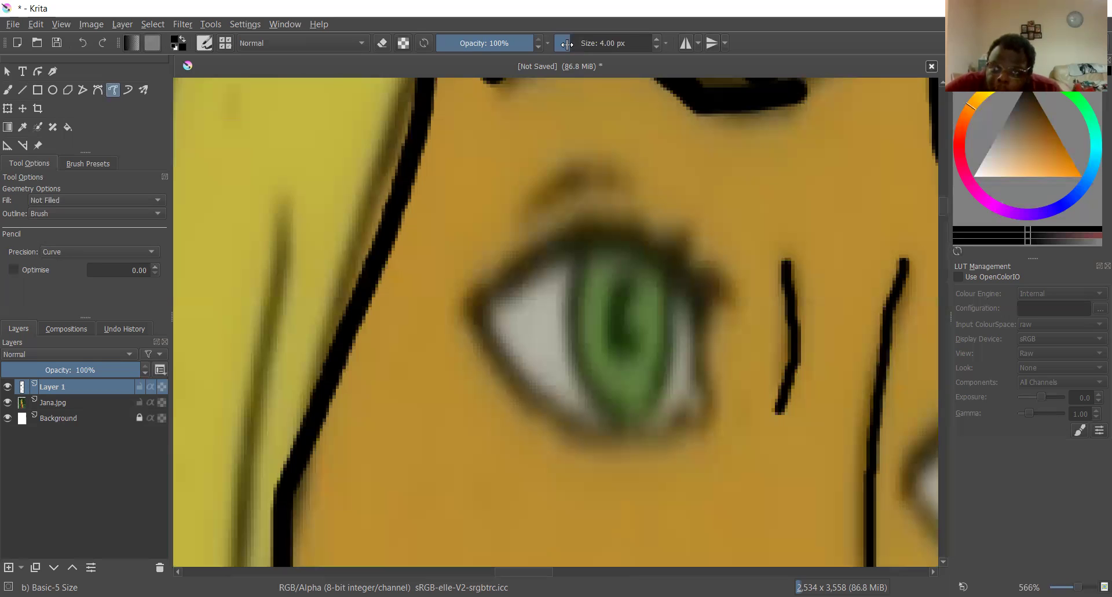
key("bracketleft")
left_click_drag(621, 229, 490, 271)
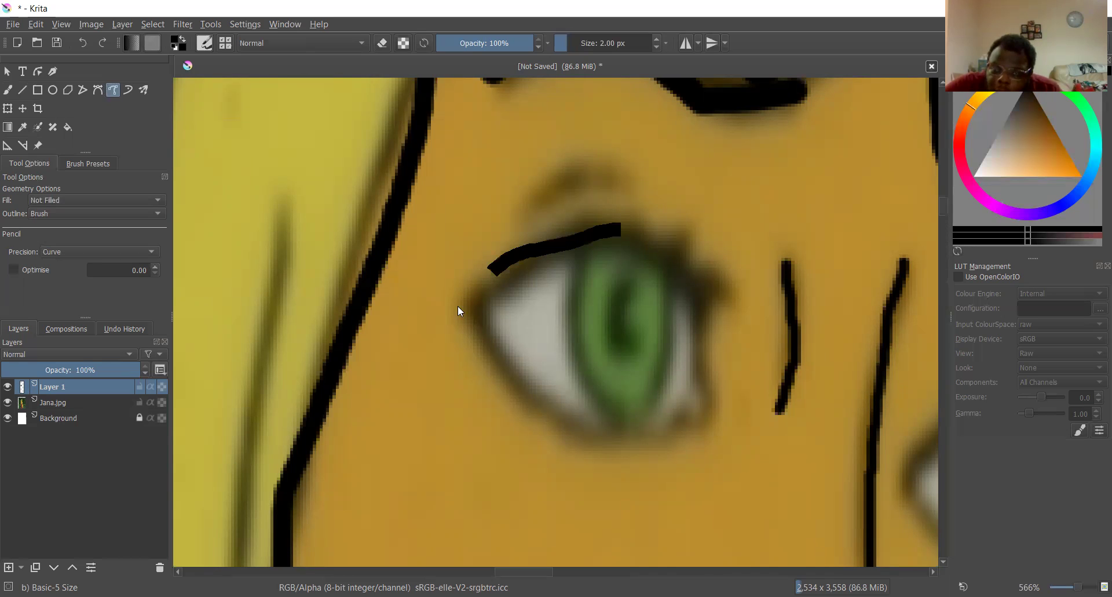
left_click_drag(519, 377, 591, 428)
mouse_move(721, 403)
left_mouse_down()
mouse_move(718, 313)
mouse_move(660, 247)
mouse_move(613, 230)
left_mouse_up()
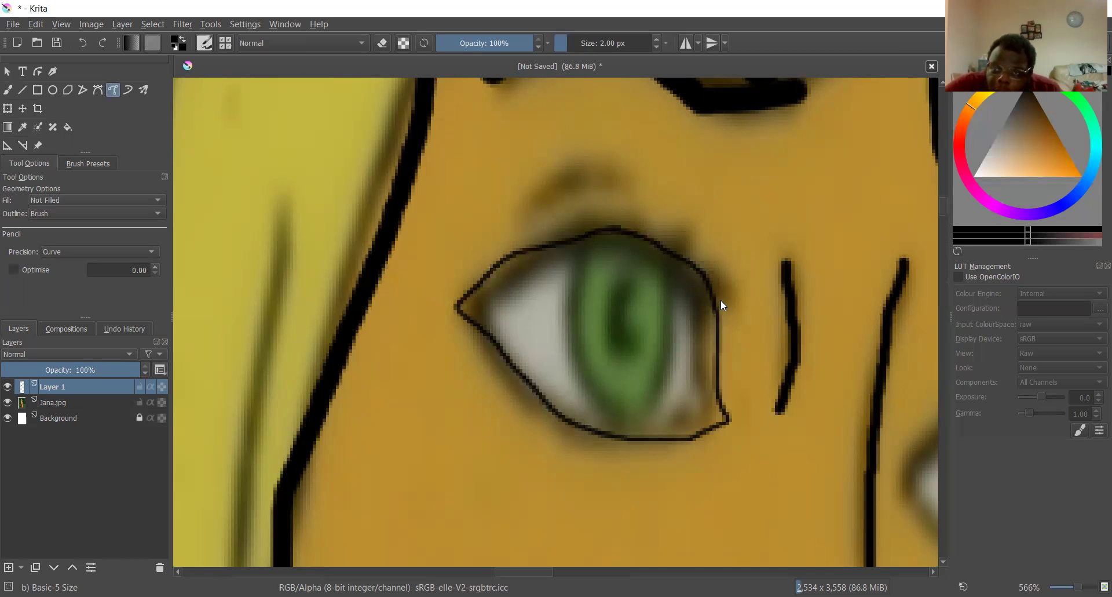
- Draw short eyelashes along the larger eye's upper lid and trace the eyelid crease above it
left_click_drag(718, 300, 732, 273)
mouse_move(693, 235)
left_mouse_down()
mouse_move(687, 256)
mouse_move(647, 210)
mouse_move(556, 239)
left_mouse_up()
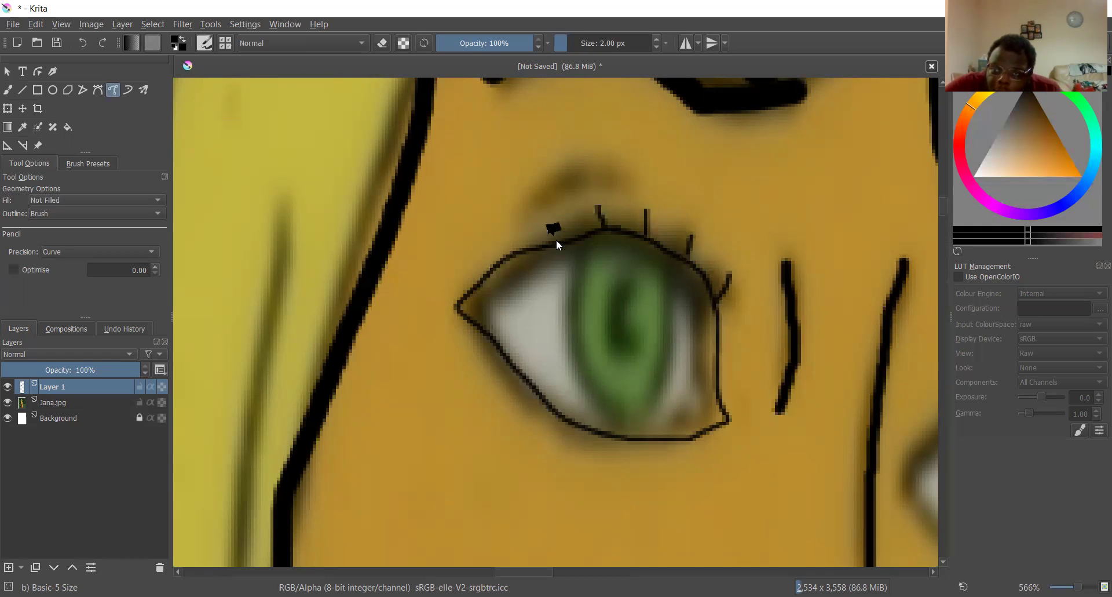
left_click_drag(620, 172, 517, 209)
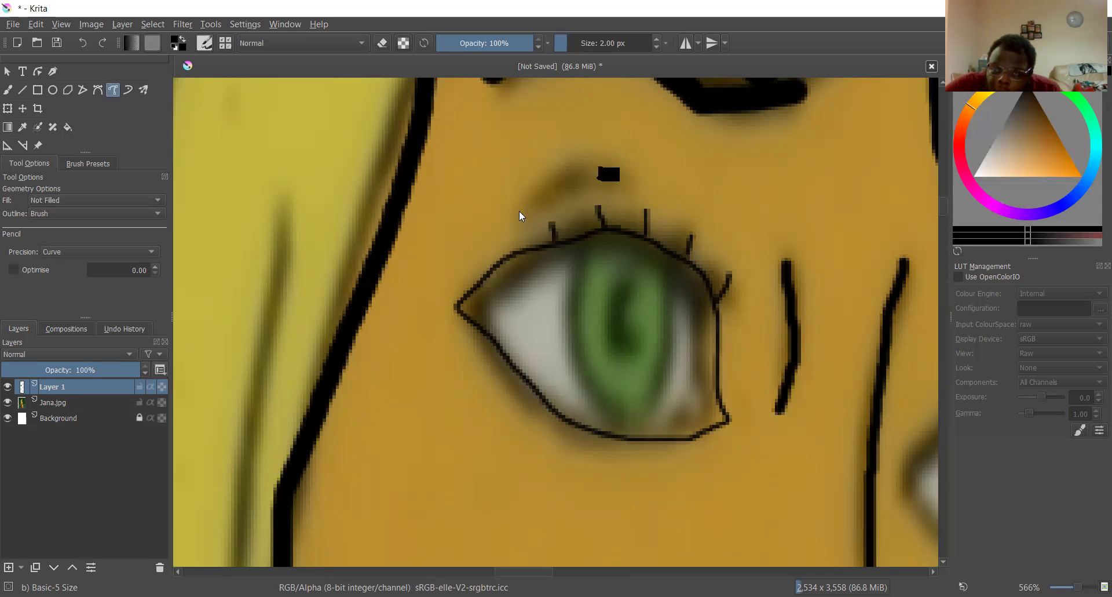
- Trace the eyelid crease and outline of the smaller eye, ending its lines at the face contour
key("plus")
key("plus")
mouse_move(660, 227)
left_mouse_down()
mouse_move(696, 226)
mouse_move(710, 246)
left_mouse_up()
key("plus")
key("plus")
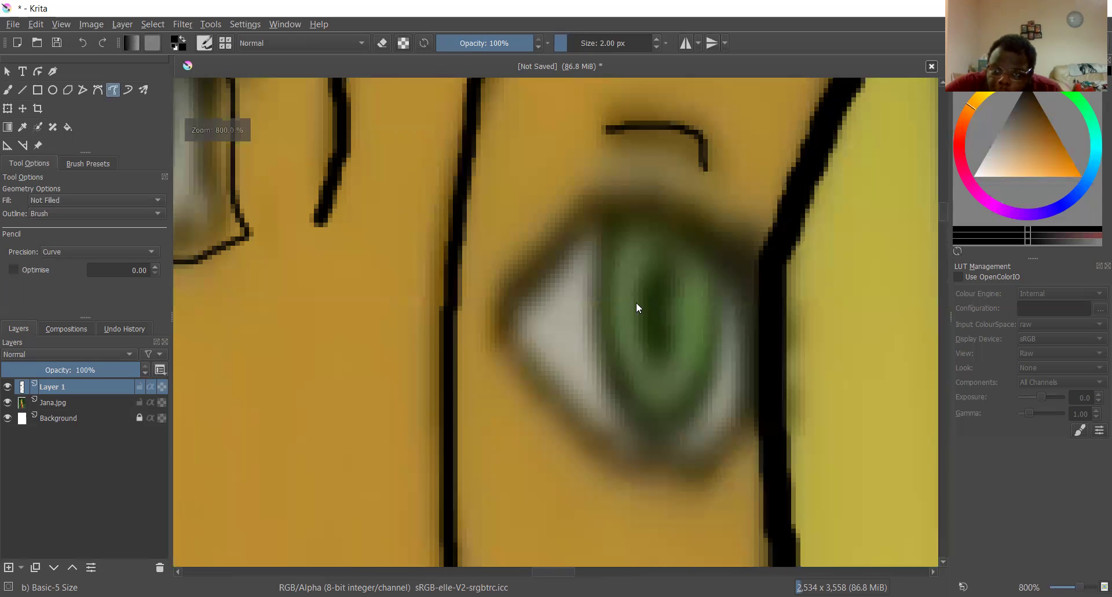
left_click_drag(649, 194, 524, 266)
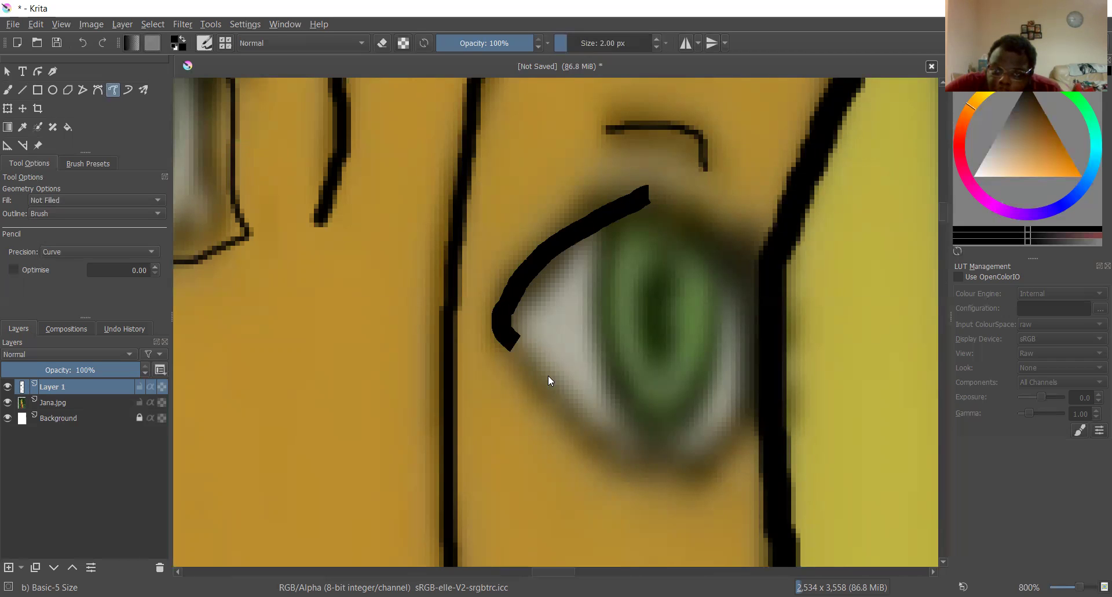
mouse_move(549, 380)
left_mouse_down()
mouse_move(631, 459)
mouse_move(673, 471)
left_mouse_up()
left_click_drag(753, 415, 758, 407)
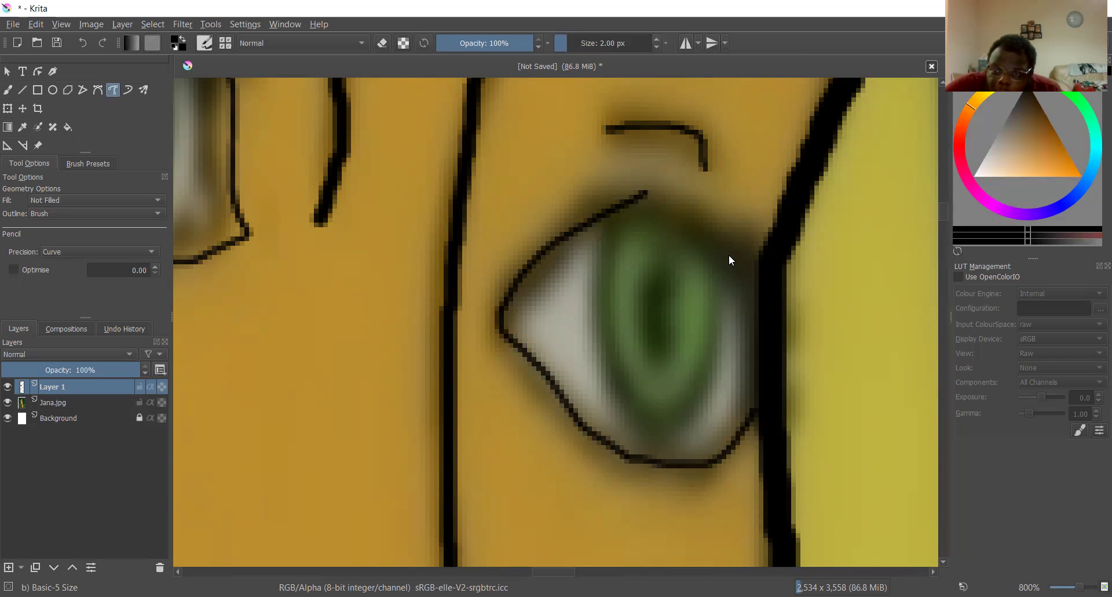
left_click_drag(642, 190, 758, 269)
- Trace the outline of the green iris in the larger eye, from the upper lid down to the lower lid and back
scroll(757, 273, "down", 4)
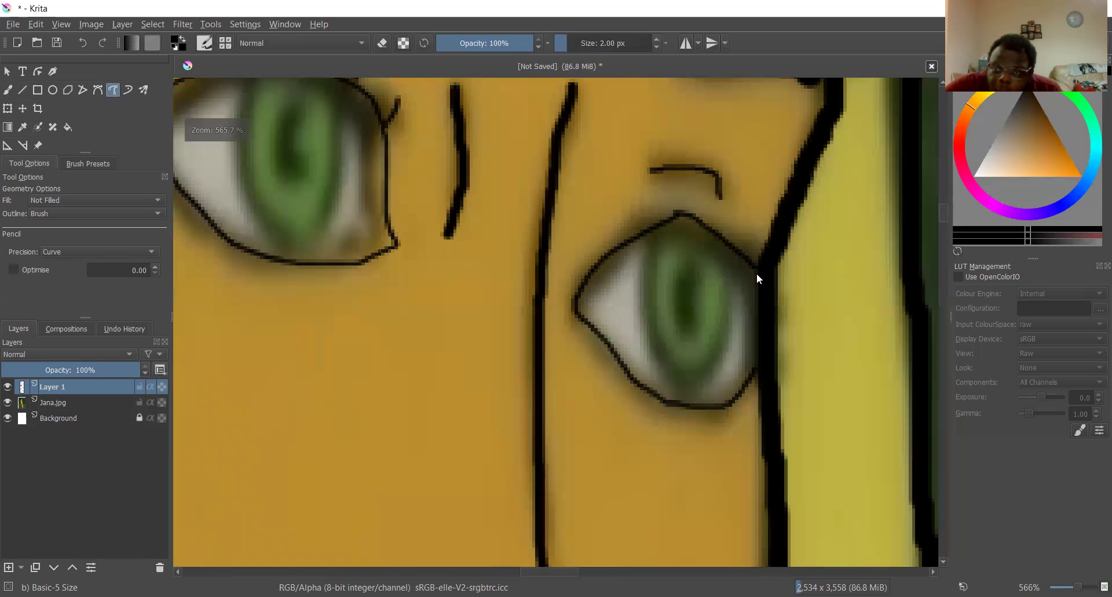
scroll(502, 174, "up", 4)
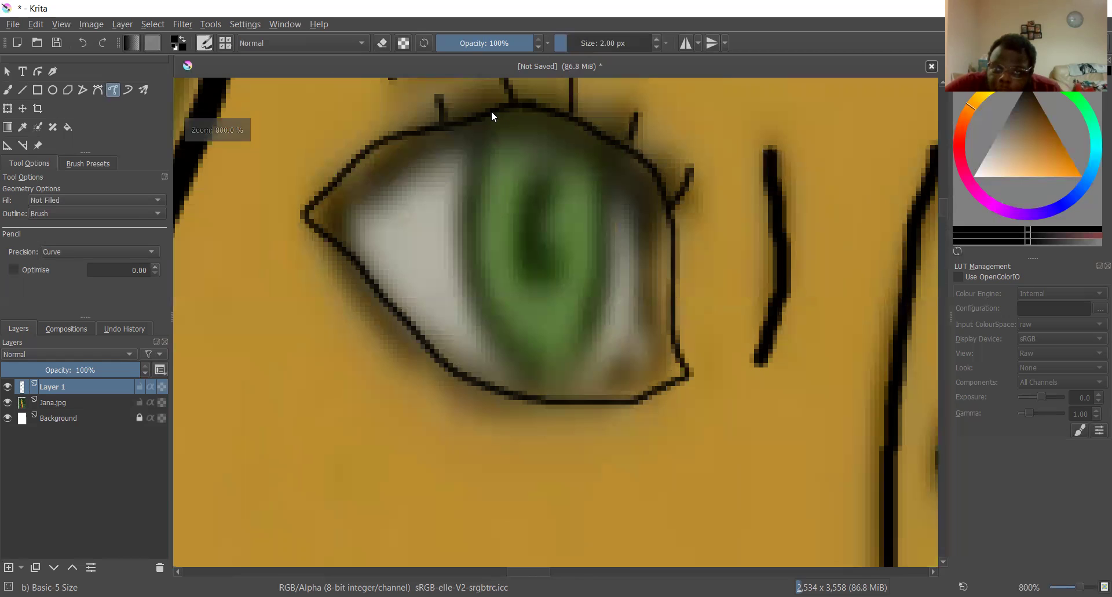
mouse_move(488, 116)
left_mouse_down()
mouse_move(472, 227)
mouse_move(506, 374)
left_mouse_up()
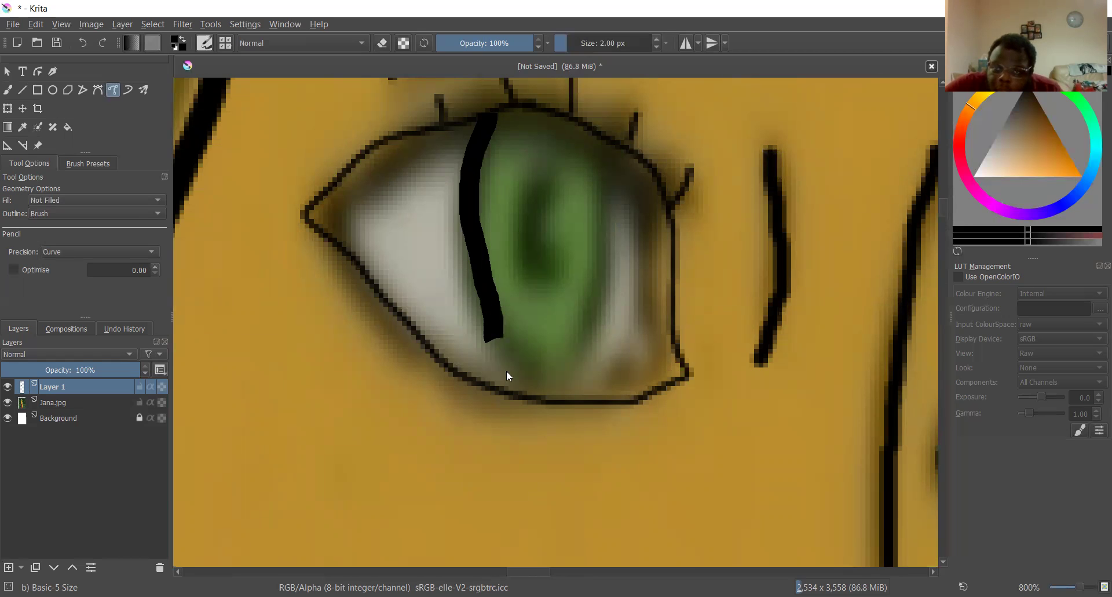
mouse_move(556, 398)
left_mouse_down()
mouse_move(625, 326)
mouse_move(618, 197)
left_mouse_up()
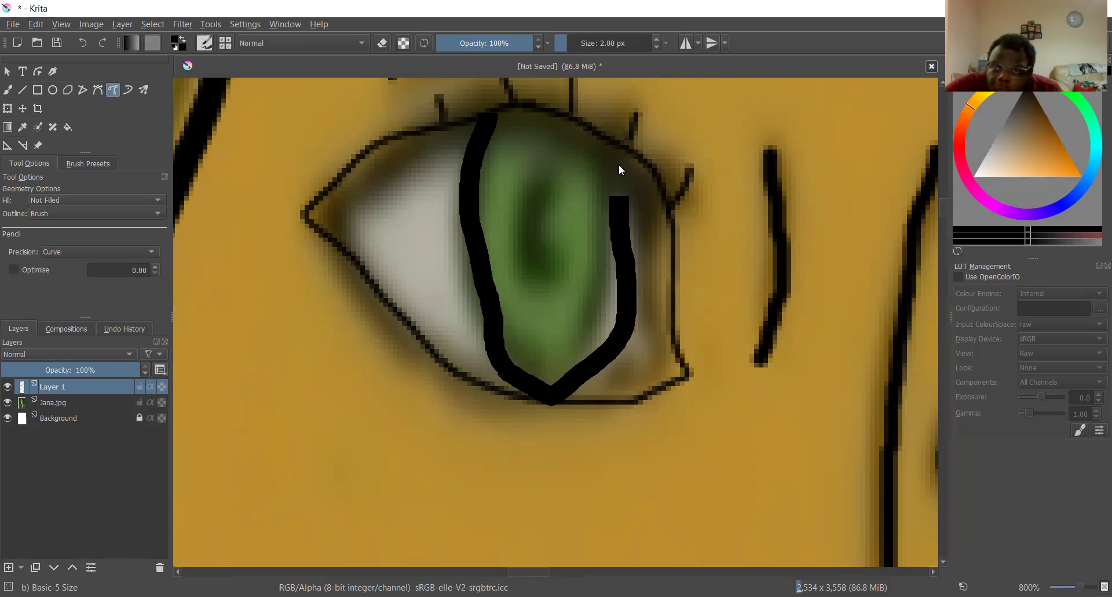
key("ctrl+z")
scroll(706, 252, "down", 4)
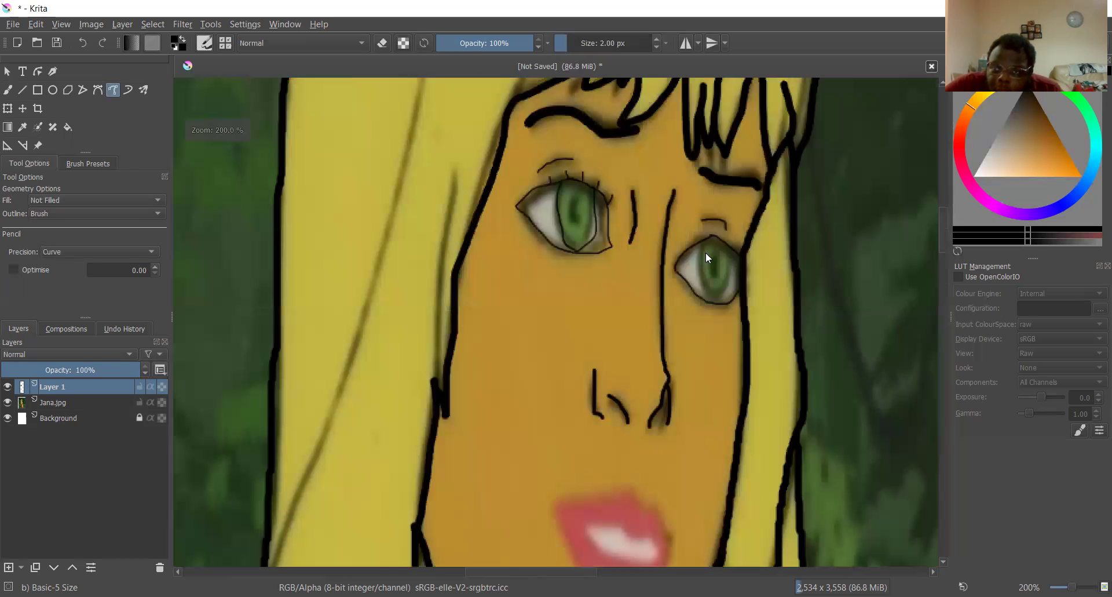
- Trace the outline of the green iris in the smaller eye, joining both ends to the upper lid
scroll(723, 279, "up", 4)
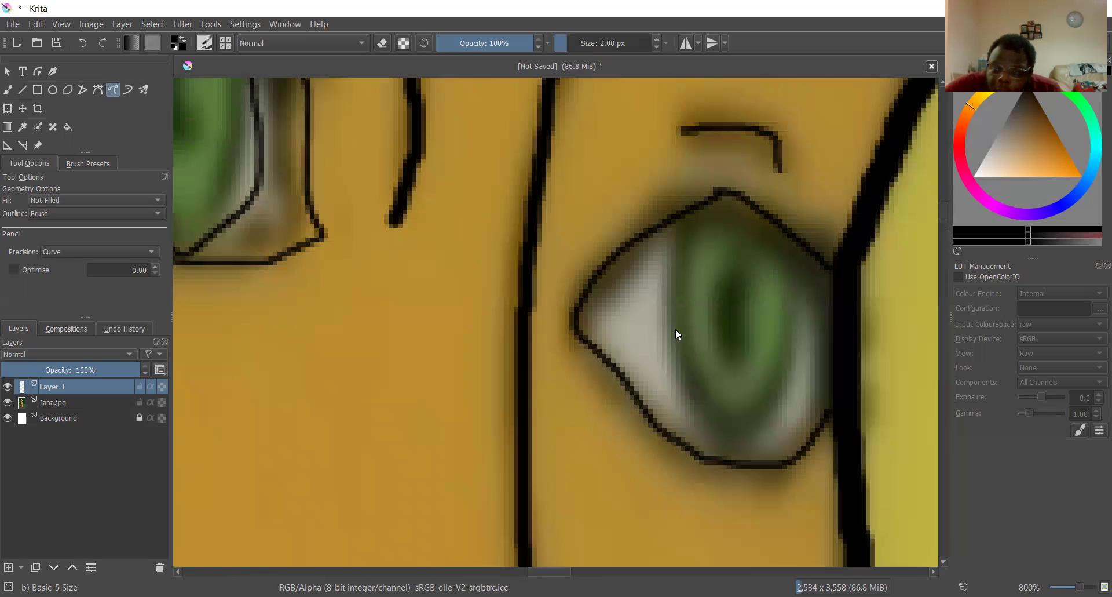
left_click_drag(713, 429, 675, 213)
left_click_drag(705, 428, 801, 235)
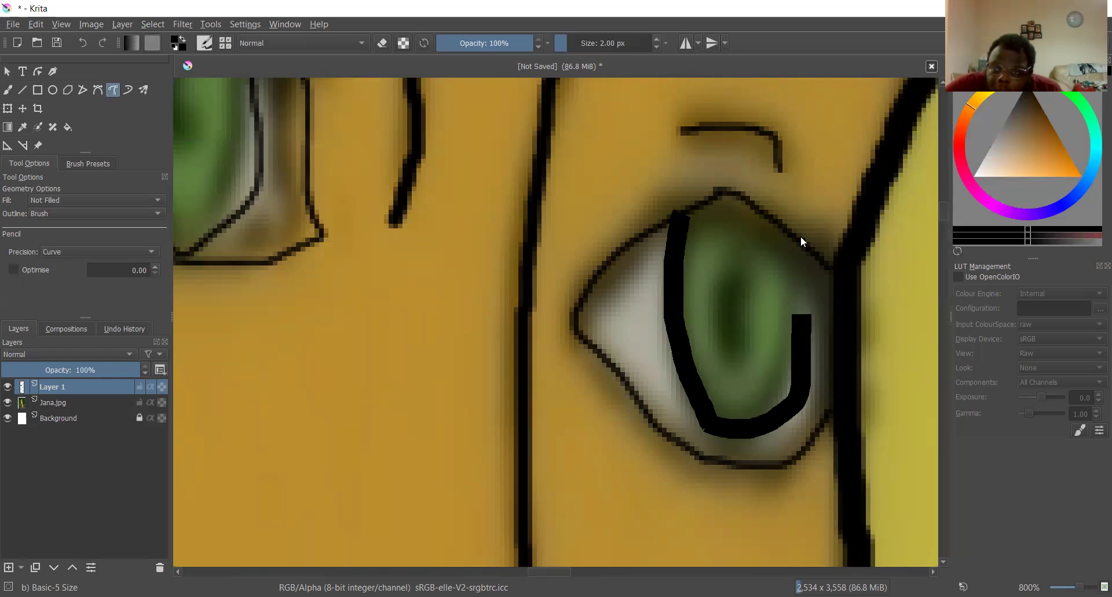
key("ctrl+z")
key("ctrl+z")
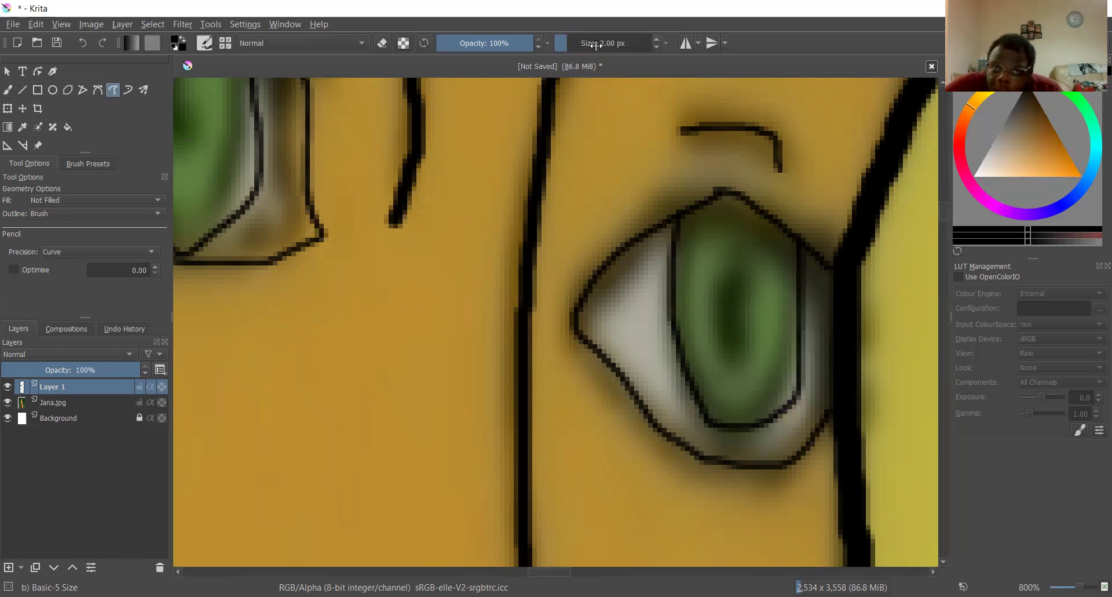
- Paint the smaller eye's pupil solid black with the Freehand Brush at 4 px
scroll(596, 46, "up", 2)
left_click(8, 90)
mouse_move(740, 273)
left_mouse_down()
mouse_move(721, 340)
mouse_move(748, 294)
mouse_move(729, 341)
mouse_move(738, 307)
left_mouse_up()
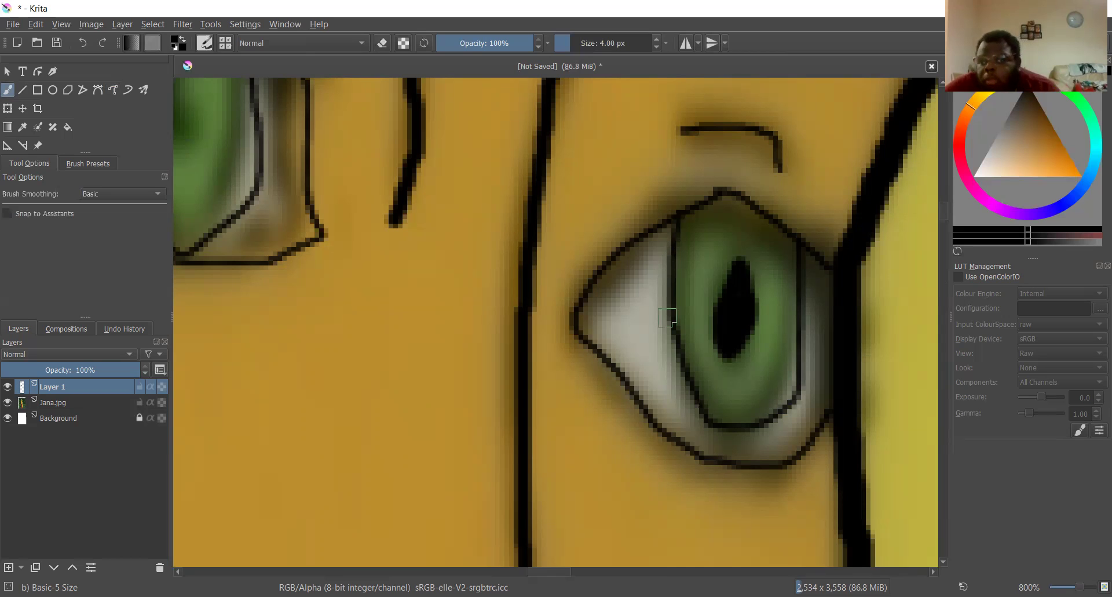
- Set the brush size to 6 px and paint the larger eye's pupil as a tall black oval
scroll(668, 317, "down", 2)
scroll(494, 206, "up", 2)
key("bracketright")
scroll(493, 205, "down", 2)
scroll(514, 255, "up", 3)
mouse_move(514, 256)
left_mouse_down()
mouse_move(534, 248)
mouse_move(533, 165)
mouse_move(516, 187)
mouse_move(513, 231)
left_mouse_up()
scroll(517, 236, "down", 3)
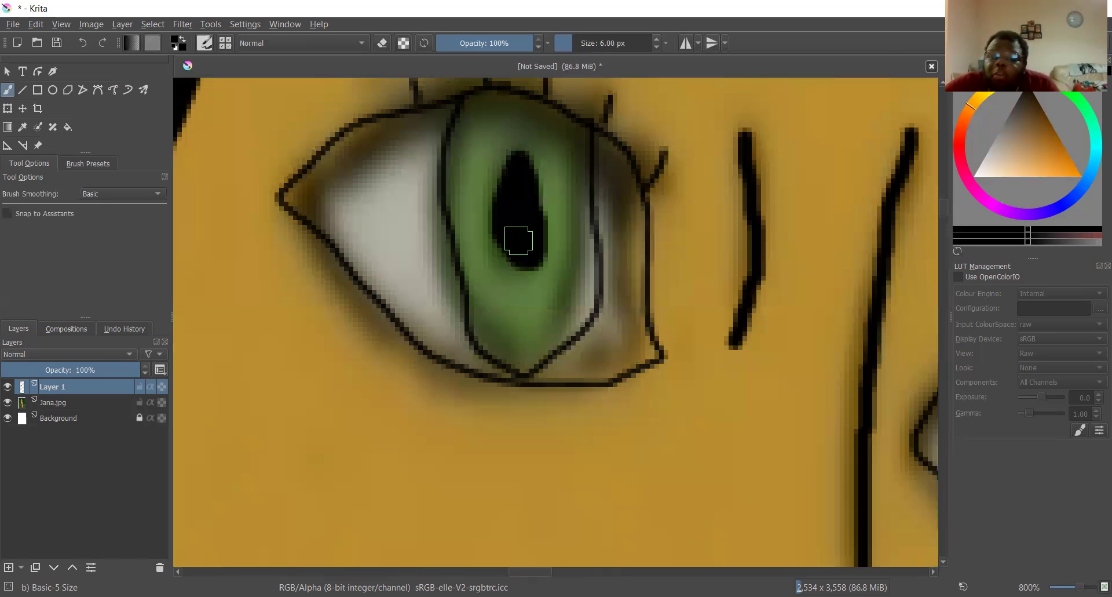
scroll(494, 186, "up", 3)
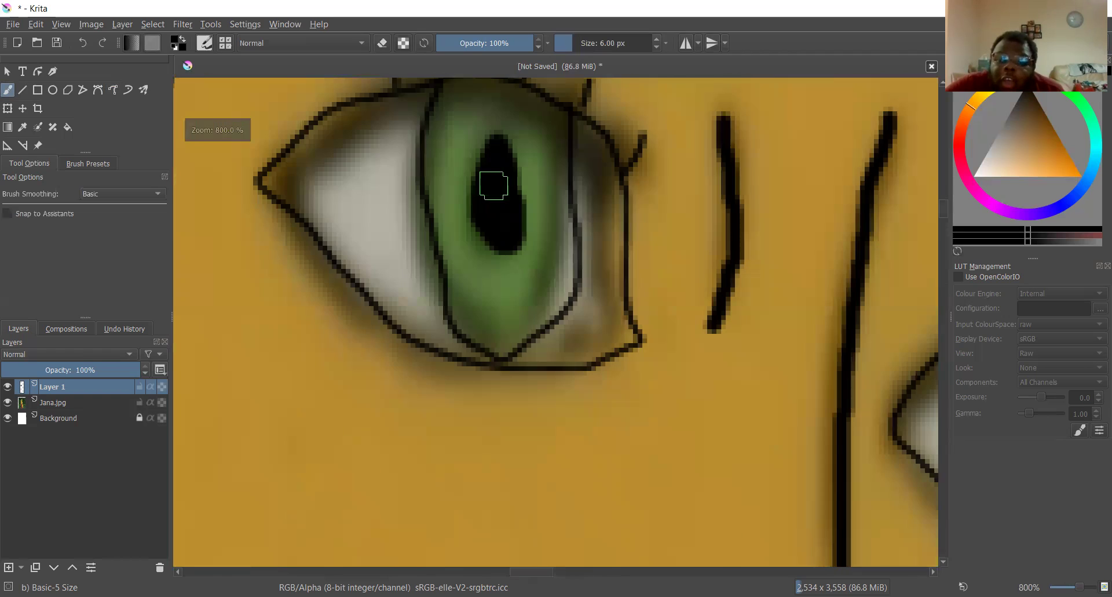
- Set the brush size to 0.59 px for the fine outlines of the mouth
scroll(493, 185, "down", 6)
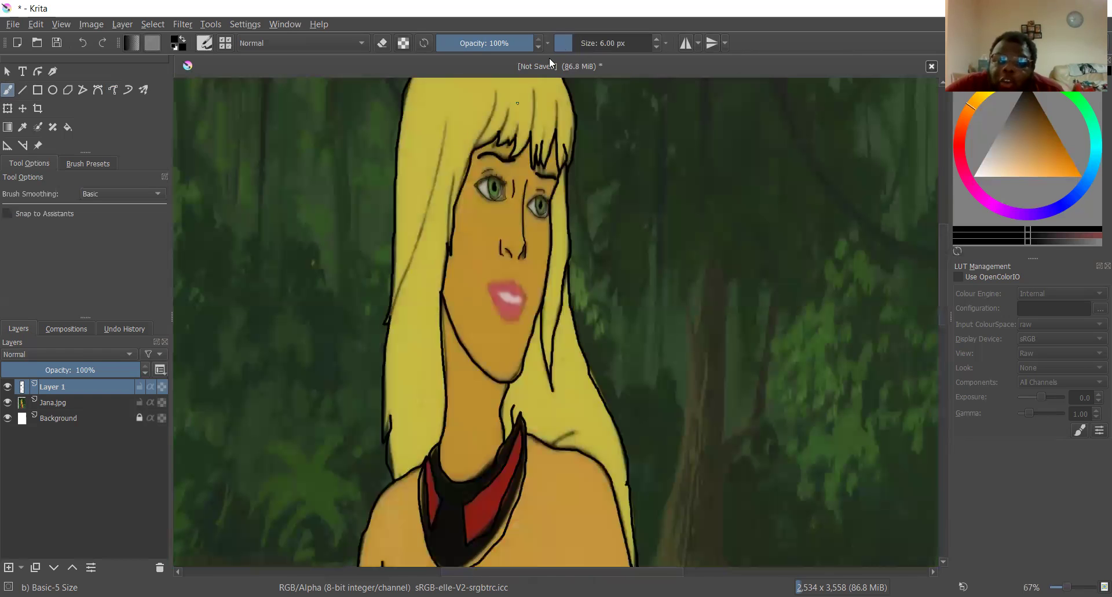
left_click(566, 46)
left_click_drag(566, 47, 555, 47)
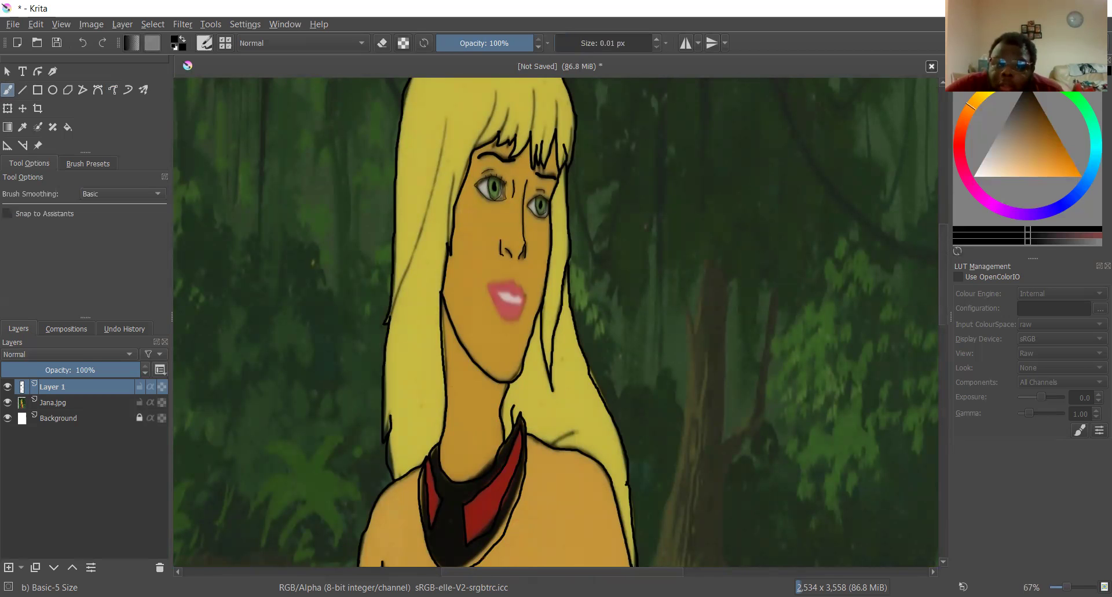
scroll(447, 377, "up", 2)
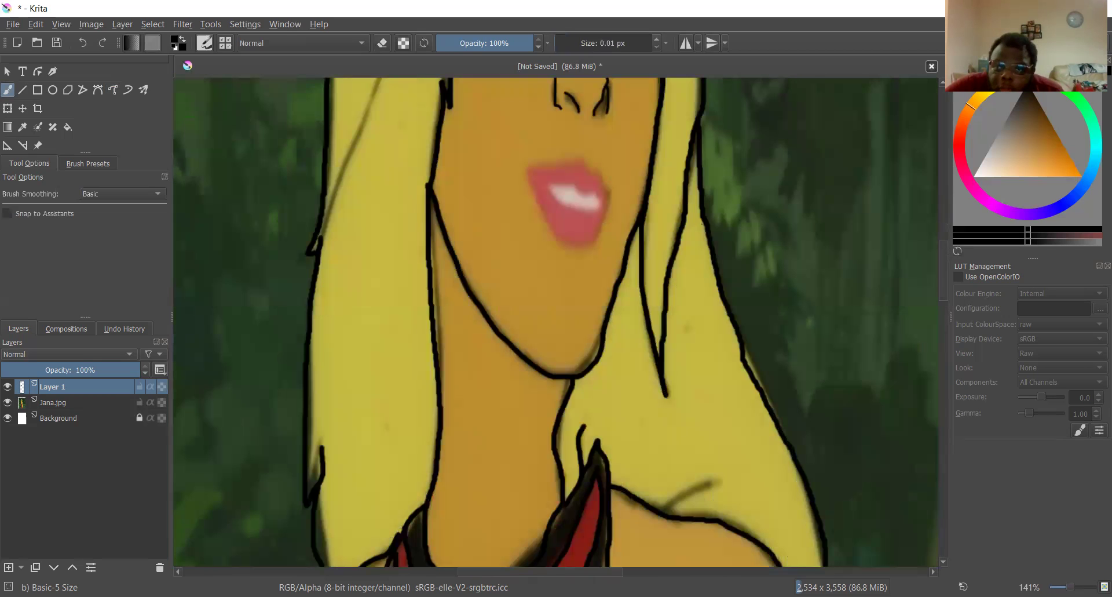
scroll(596, 228, "up", 4)
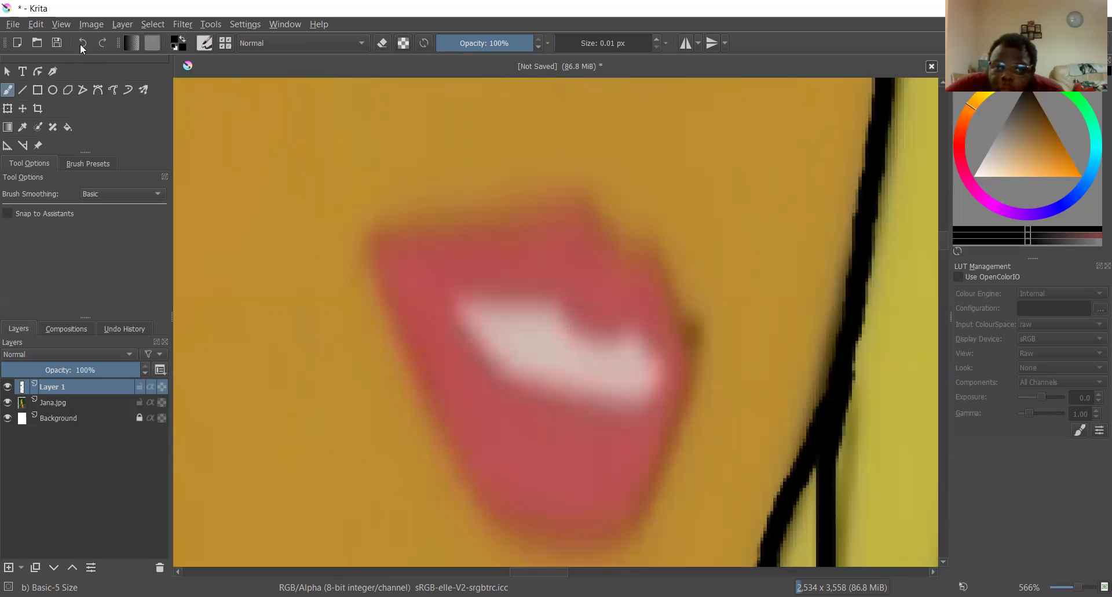
left_click(582, 43)
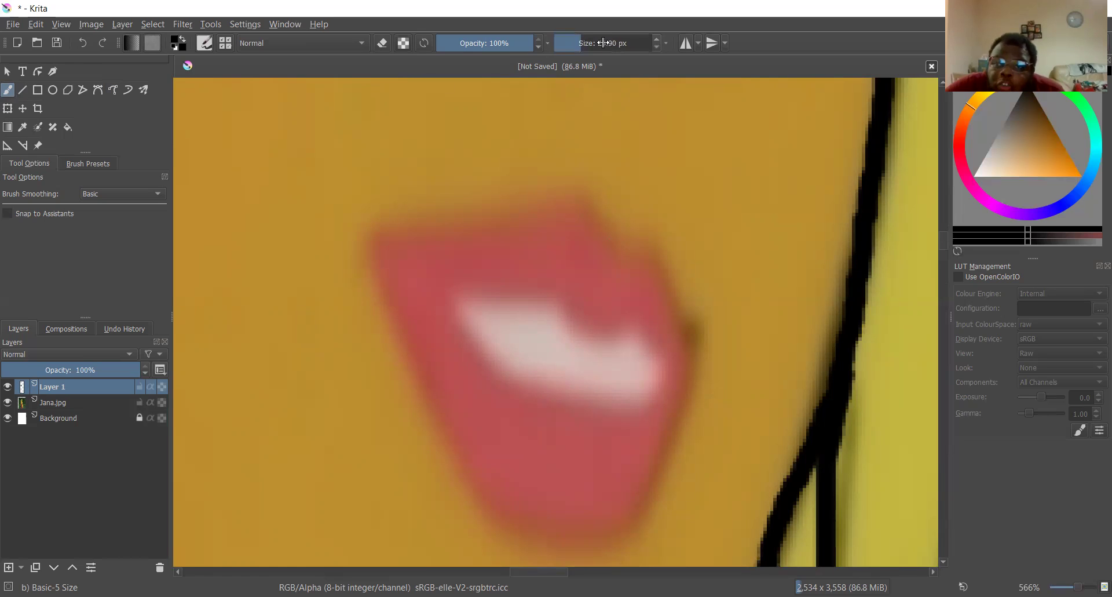
left_click(605, 43)
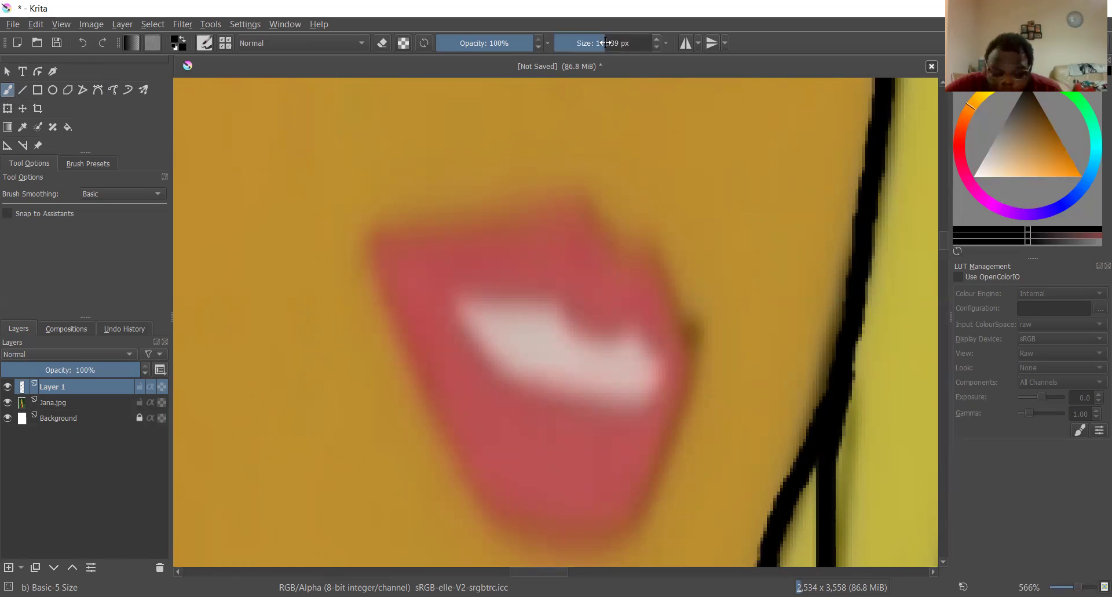
left_click(606, 43)
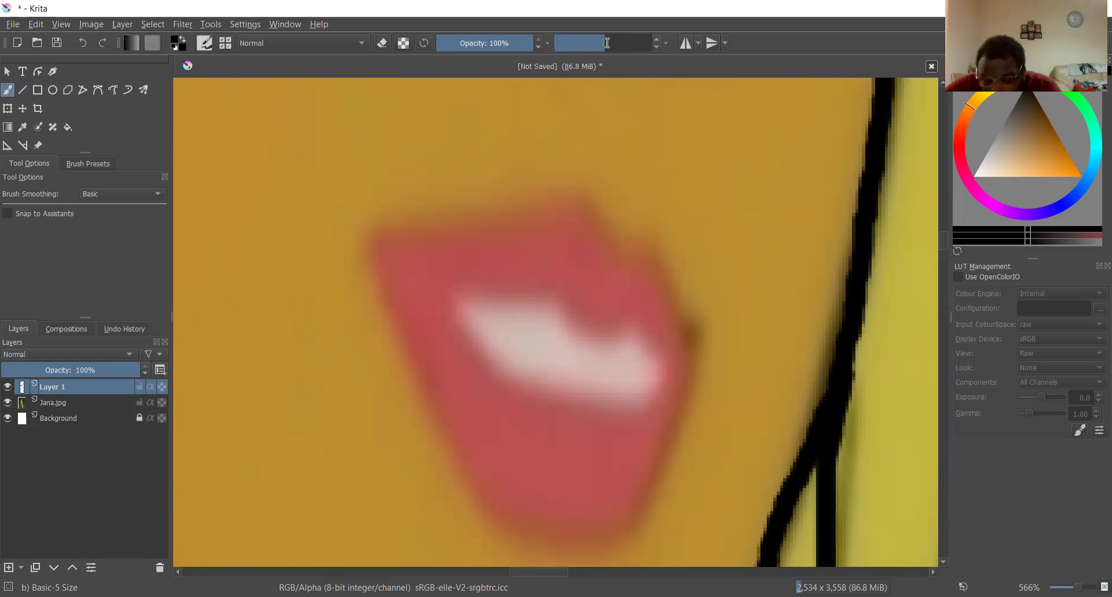
type("0.5")
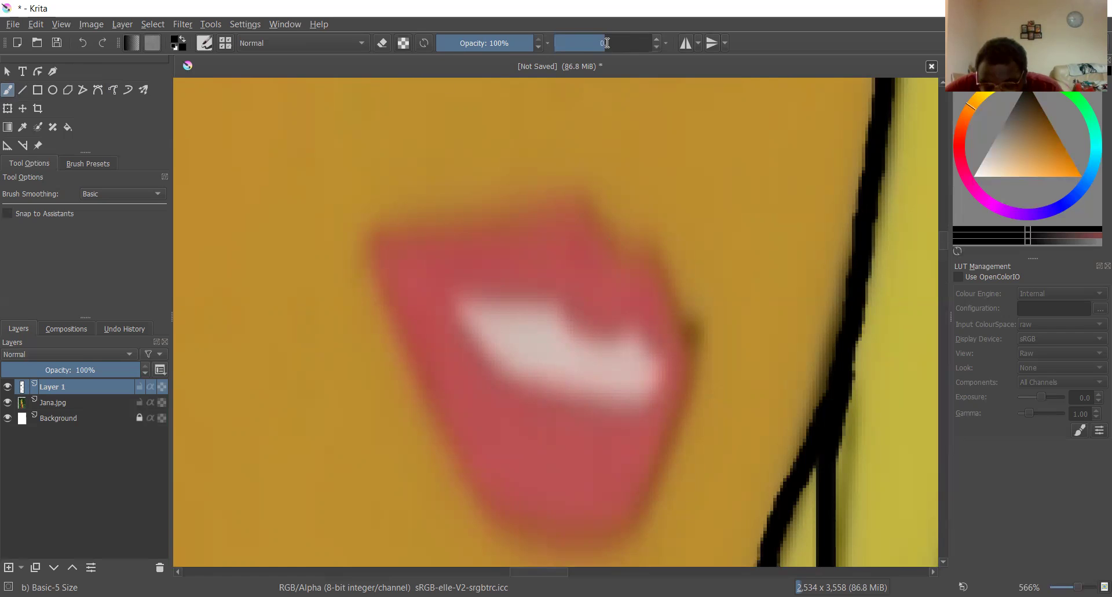
type("9")
key("Return")
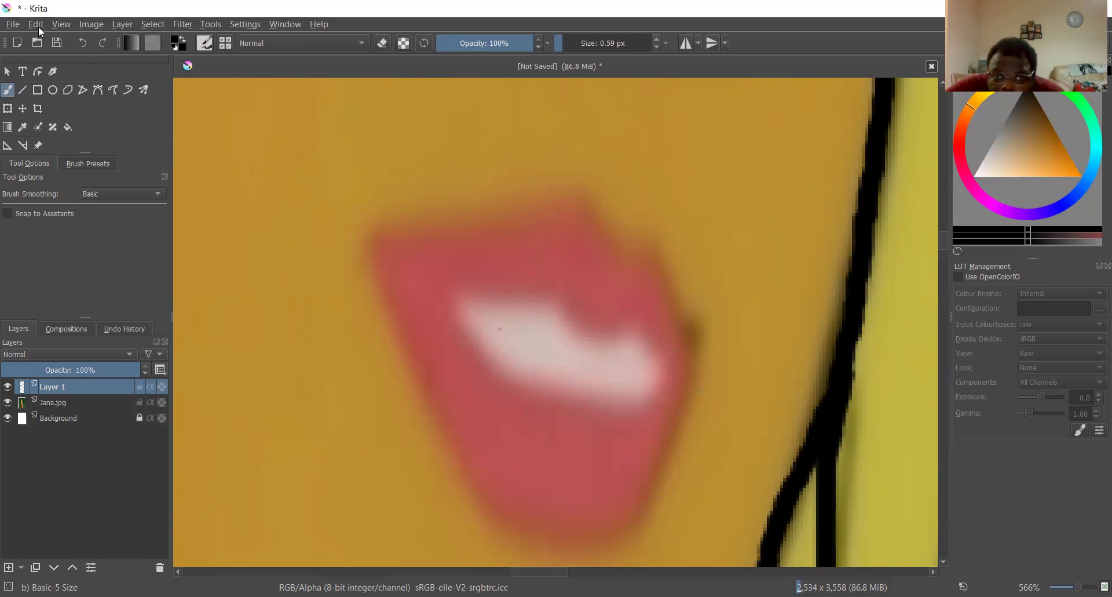
scroll(466, 207, "up", 2)
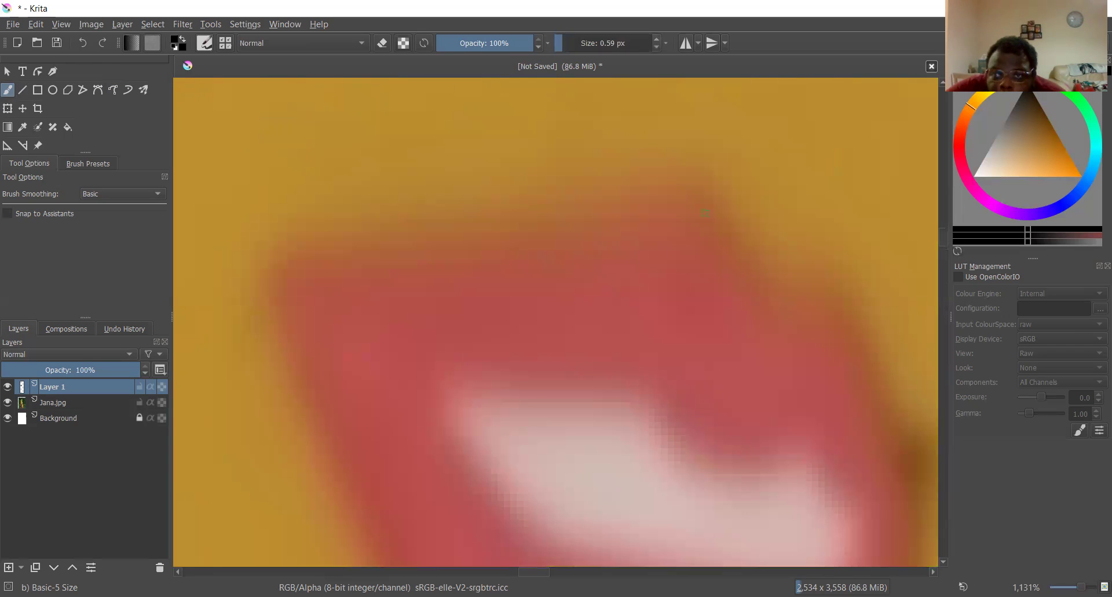
mouse_move(731, 217)
left_mouse_down()
mouse_move(659, 188)
mouse_move(595, 209)
mouse_move(276, 246)
left_mouse_up()
left_click(80, 45)
- Switch to the Freehand Path tool, try tracing the upper lip and one side of the mouth, and undo those strokes
left_click(113, 91)
scroll(507, 235, "down", 3)
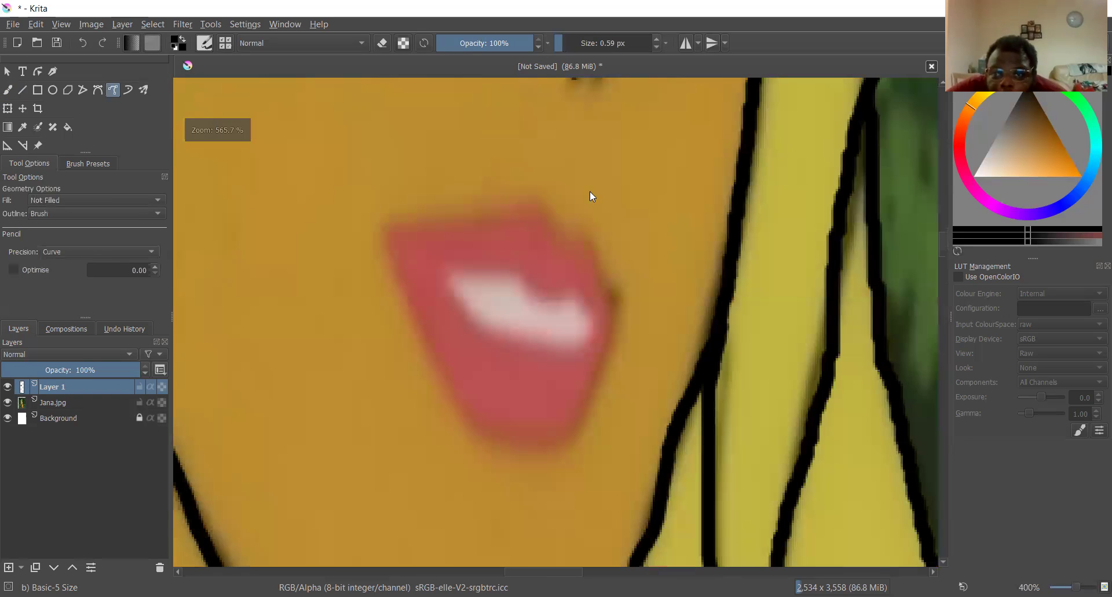
scroll(590, 191, "up", 2)
left_click_drag(590, 197, 458, 190)
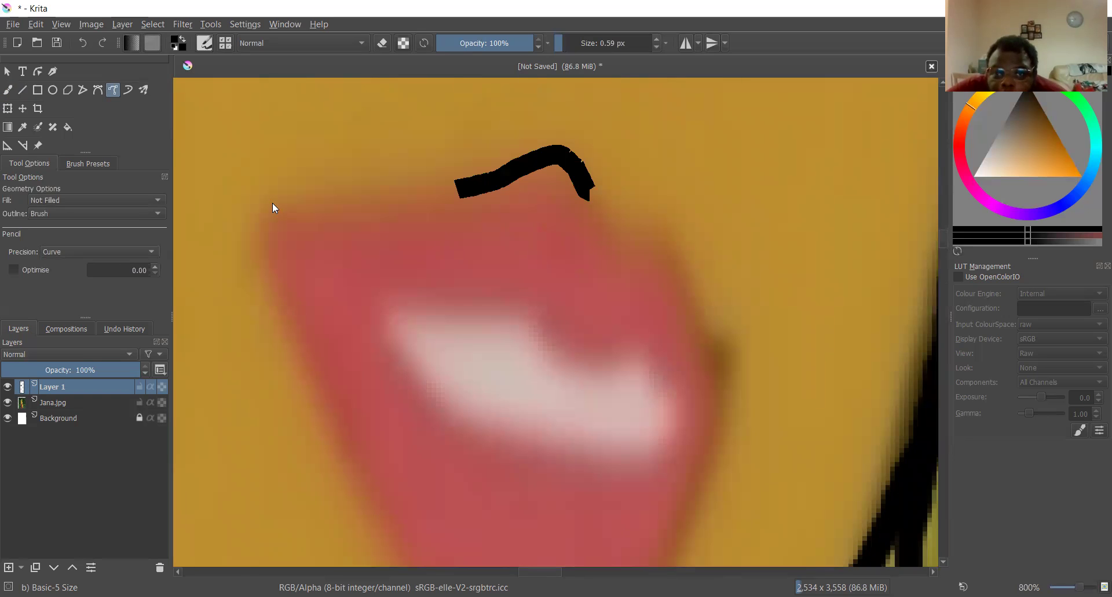
left_click_drag(250, 282, 334, 419)
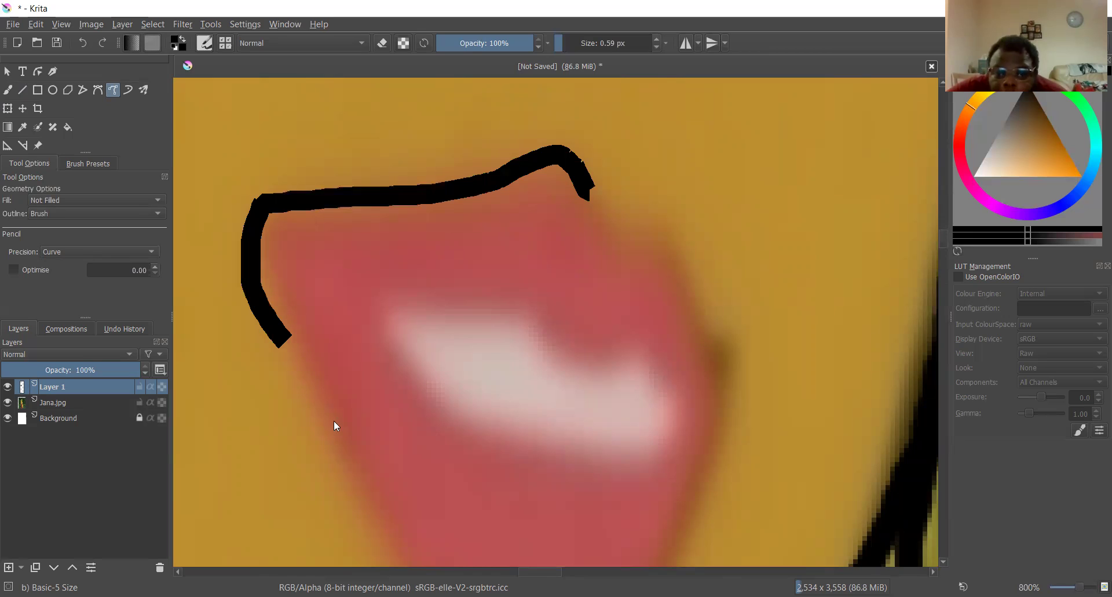
scroll(308, 377, "down", 2)
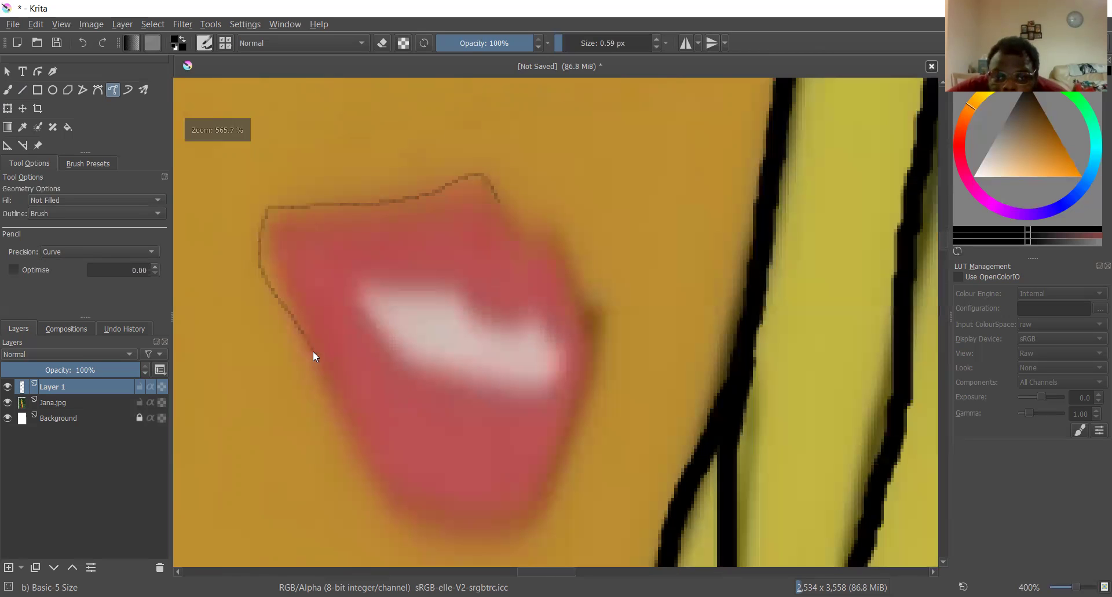
left_click_drag(313, 346, 364, 483)
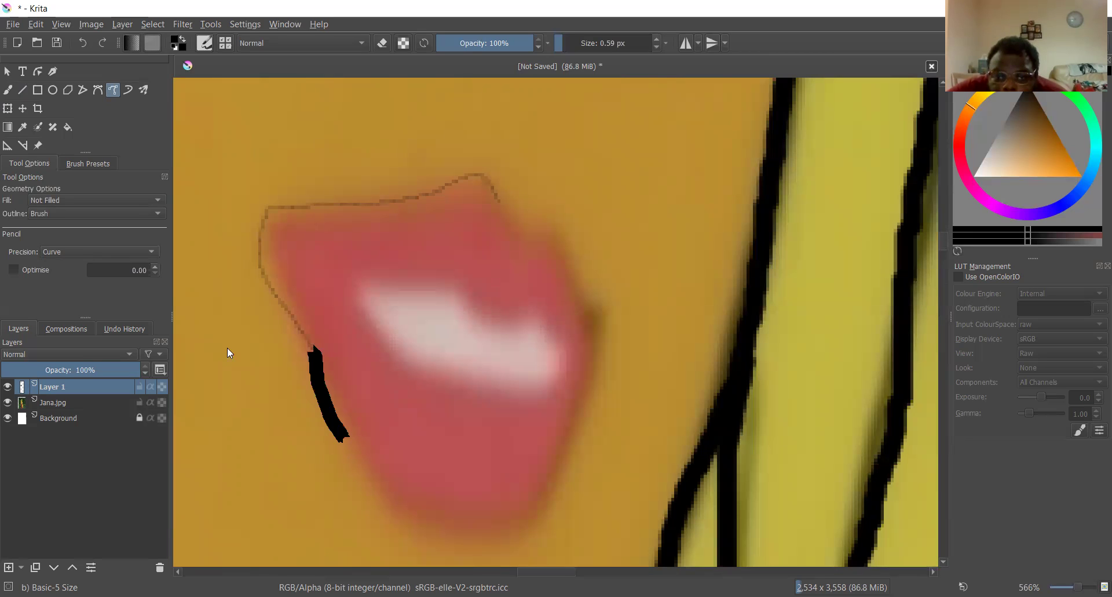
left_click(83, 44)
left_click(83, 44)
mouse_move(524, 229)
left_mouse_down()
mouse_move(497, 193)
mouse_move(456, 171)
mouse_move(373, 199)
left_mouse_up()
mouse_move(268, 216)
left_mouse_down()
mouse_move(273, 251)
mouse_move(325, 339)
mouse_move(342, 407)
mouse_move(390, 484)
left_mouse_up()
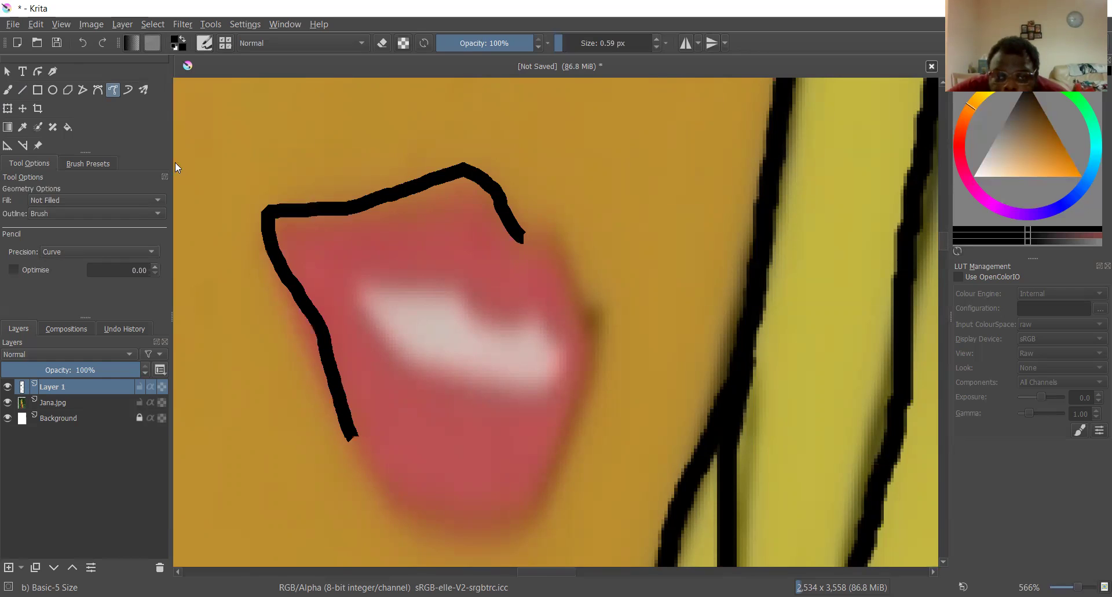
left_click(82, 42)
- Trace the closed outer outline of the lips, following the upper lip's peaks, the mouth corner and the rounded lower lip
left_click_drag(508, 201, 468, 168)
left_click_drag(352, 197, 259, 218)
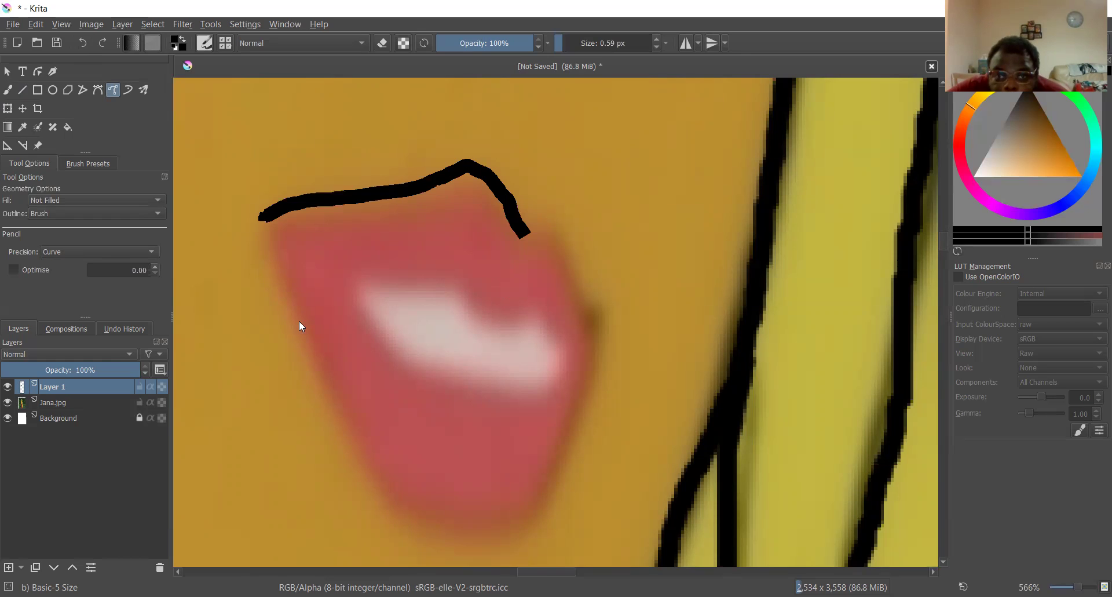
mouse_move(375, 476)
left_mouse_down()
mouse_move(441, 517)
mouse_move(496, 523)
left_mouse_up()
left_click_drag(561, 492, 617, 313)
mouse_move(579, 264)
left_mouse_down()
mouse_move(558, 227)
mouse_move(521, 229)
left_mouse_up()
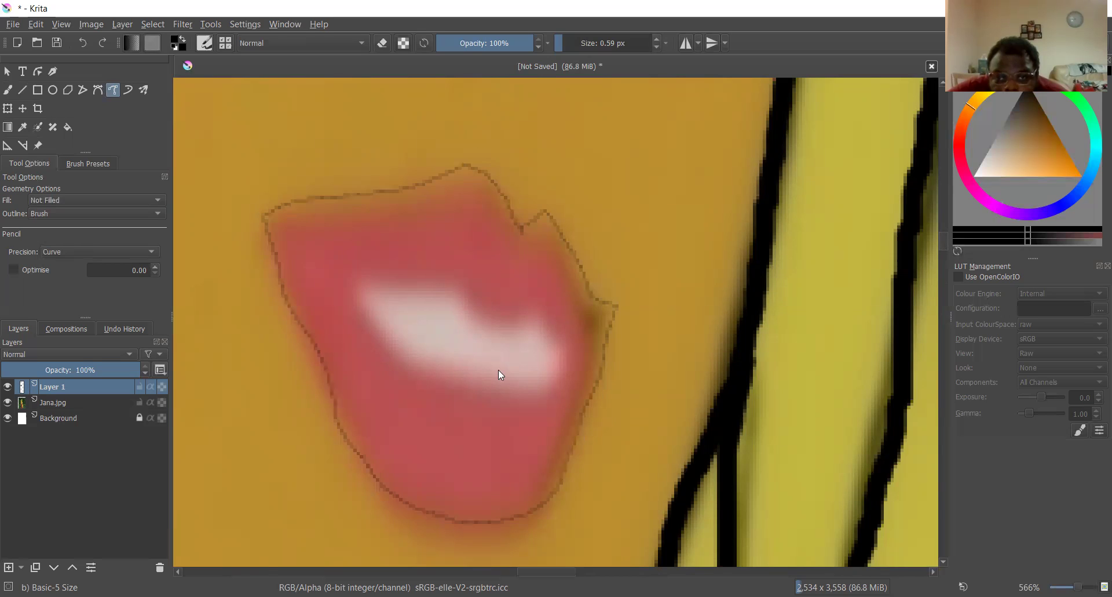
scroll(498, 374, "up", 2)
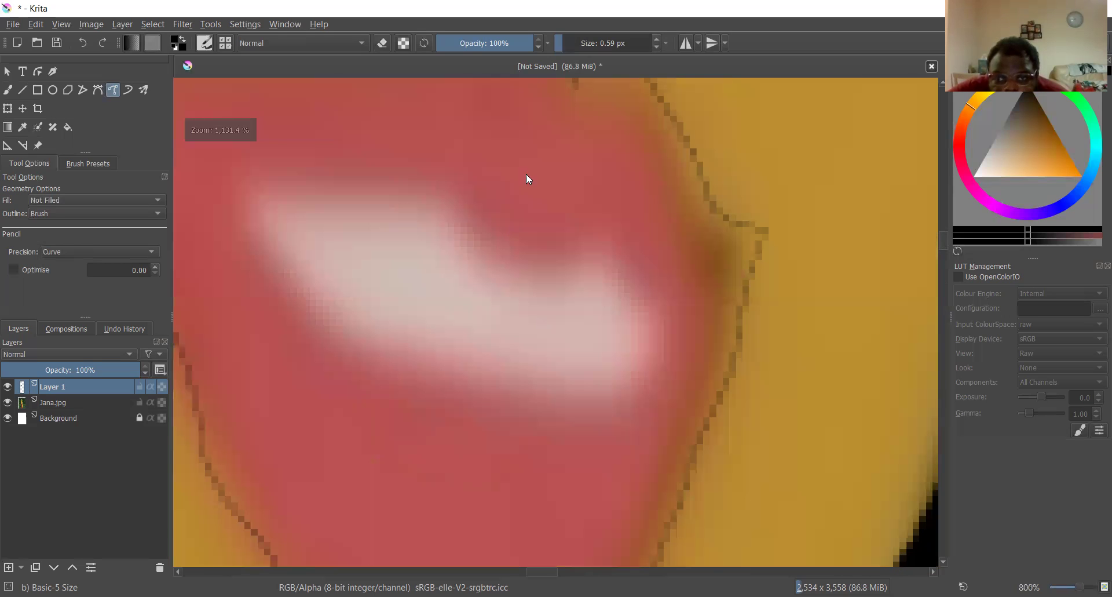
mouse_move(527, 257)
left_mouse_down()
mouse_move(524, 224)
mouse_move(441, 197)
mouse_move(318, 221)
mouse_move(218, 133)
left_mouse_up()
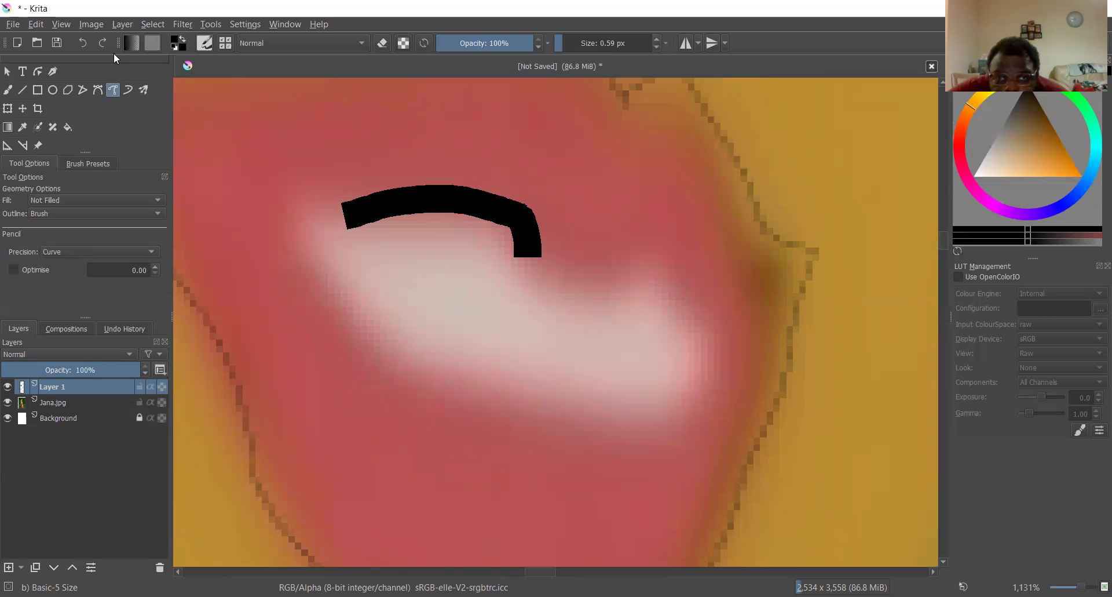
left_click_drag(114, 54, 75, 47)
key("ctrl+z")
- Trace the closed outline of the white teeth area inside the lips
mouse_move(545, 261)
left_mouse_down()
mouse_move(439, 194)
mouse_move(302, 214)
left_mouse_up()
mouse_move(290, 268)
left_mouse_down()
mouse_move(411, 395)
mouse_move(516, 418)
mouse_move(671, 429)
mouse_move(713, 397)
mouse_move(737, 316)
left_mouse_up()
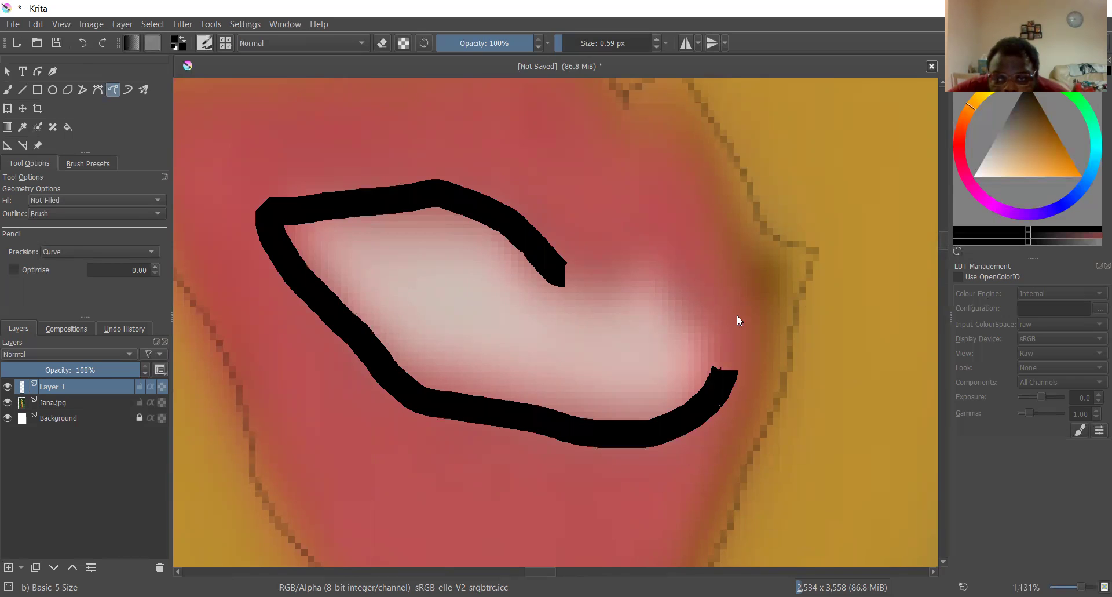
left_click_drag(630, 260, 561, 285)
scroll(559, 281, "down", 2)
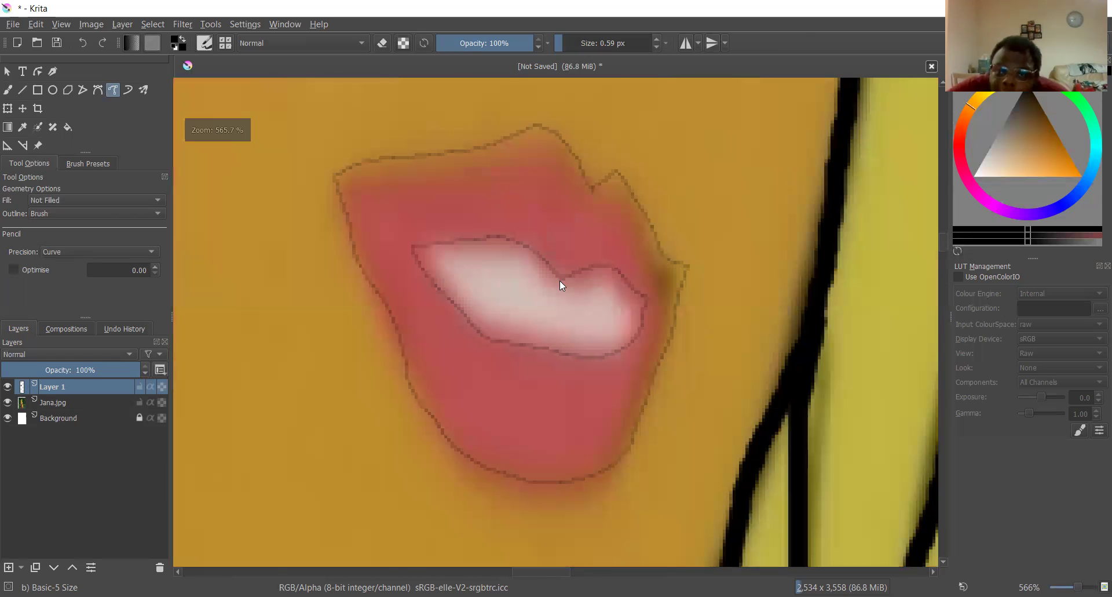
- Set the brush size to 7 px
scroll(560, 281, "down", 2)
key("3")
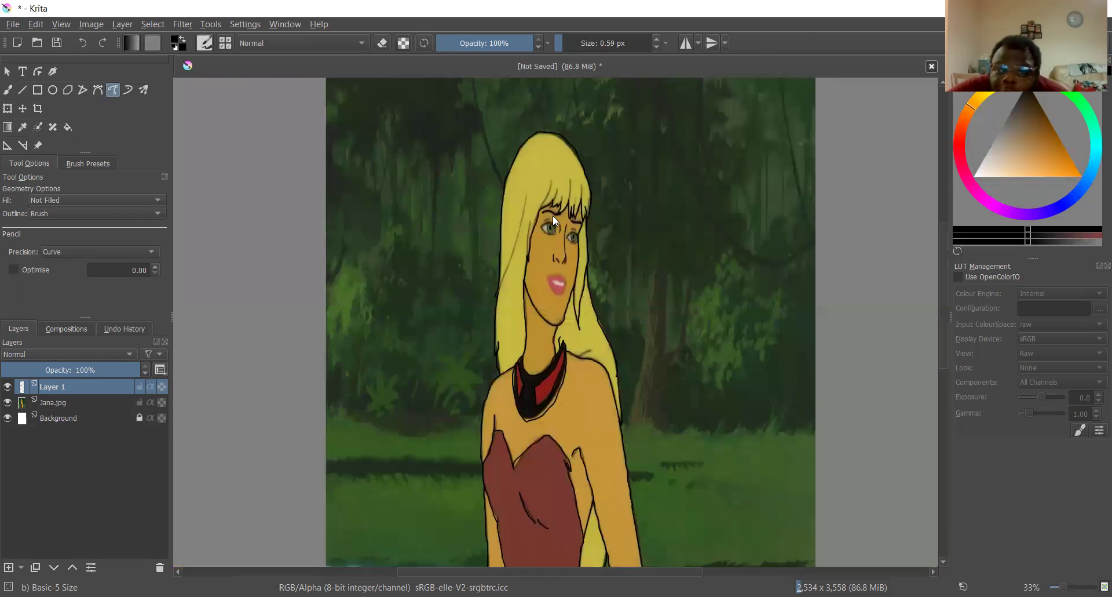
key("1")
left_click(608, 43)
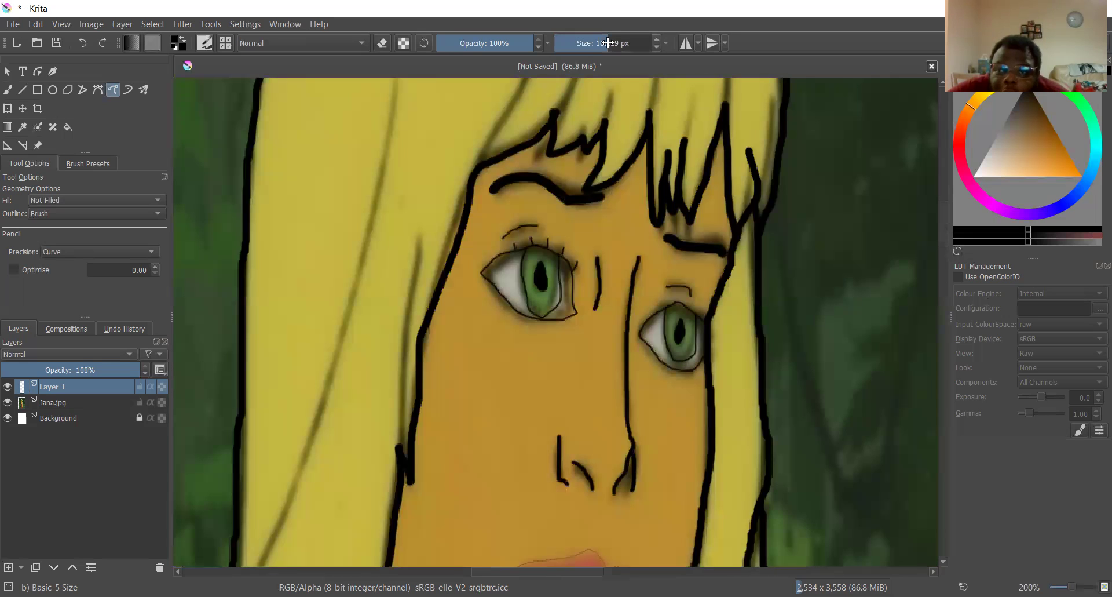
double_click(608, 43)
type("7.")
key("Return")
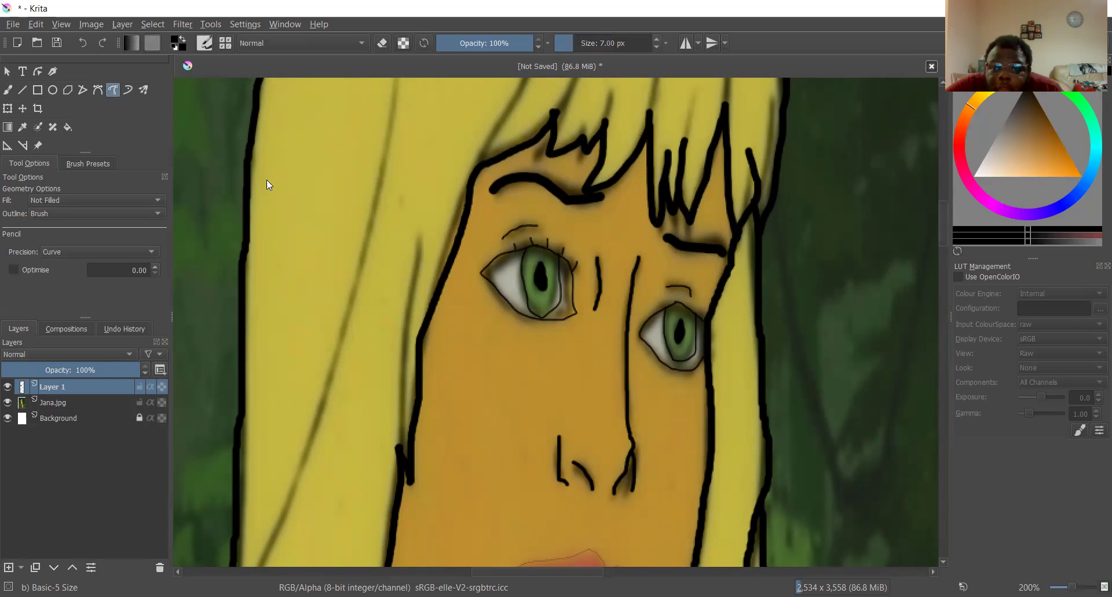
key("1")
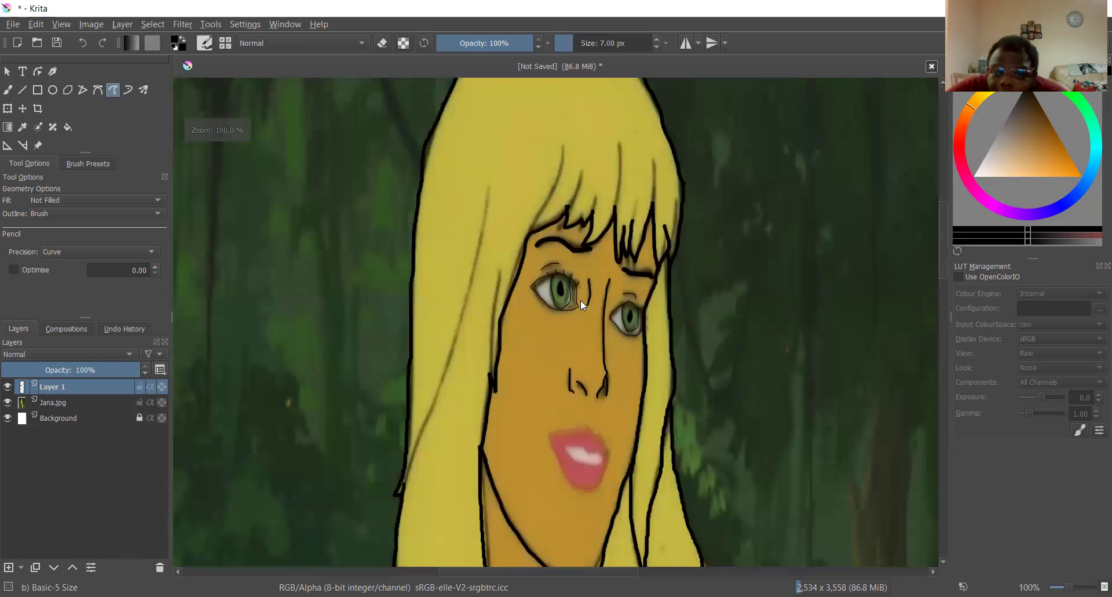
- Choose white as the colour and switch to the Fill tool for the teeth area
scroll(596, 443, "up", 3)
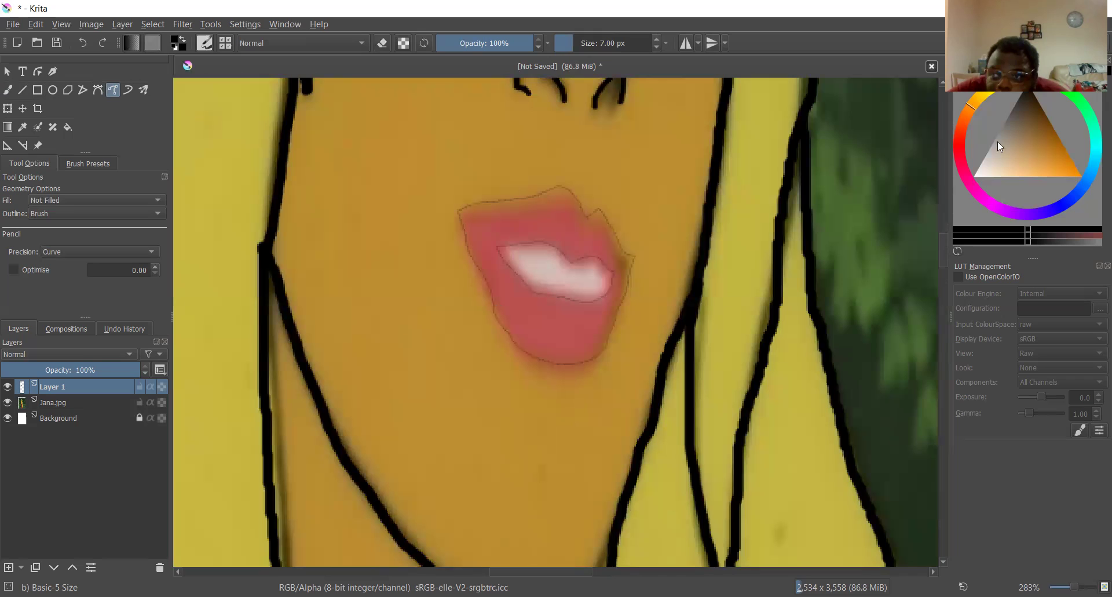
left_click(975, 175)
left_click(68, 128)
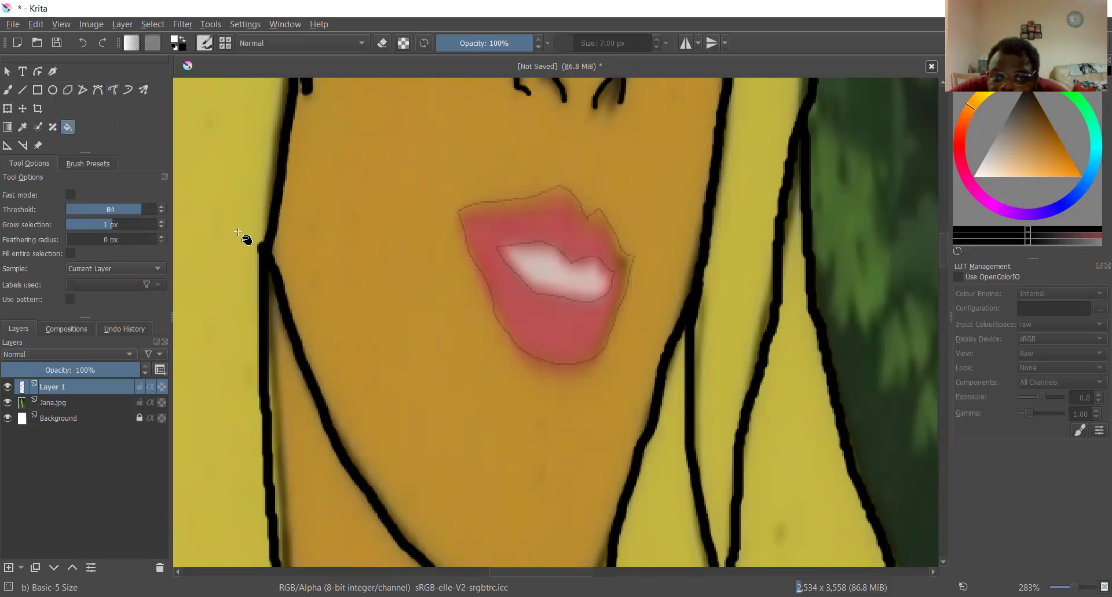
- Try filling the teeth area with white at a grow selection of 2 px, and undo the fill
left_click(161, 221)
scroll(550, 264, "up", 2)
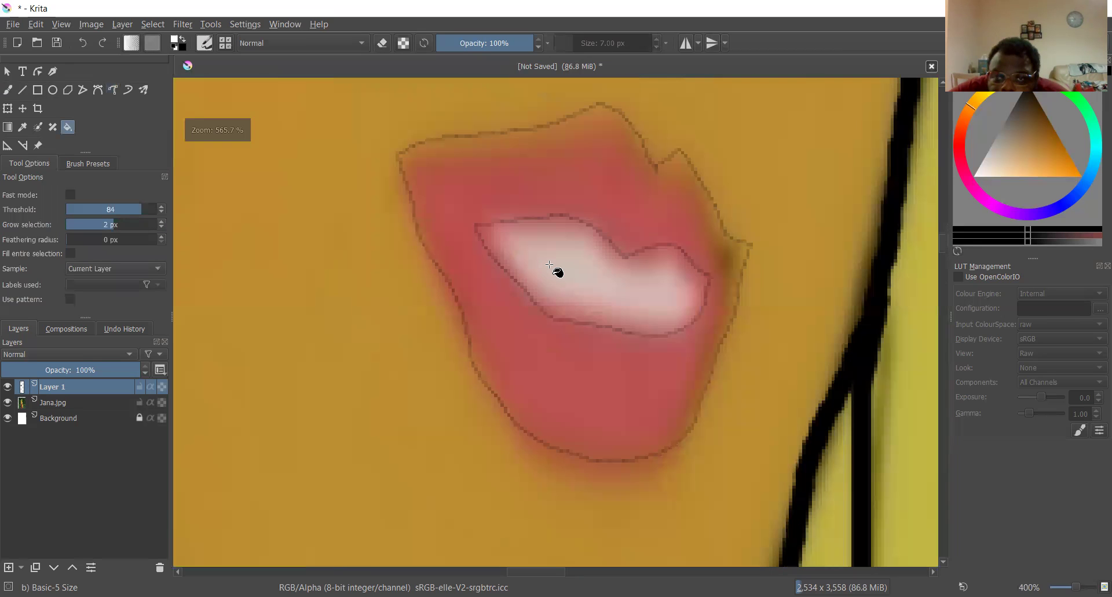
left_click(549, 265)
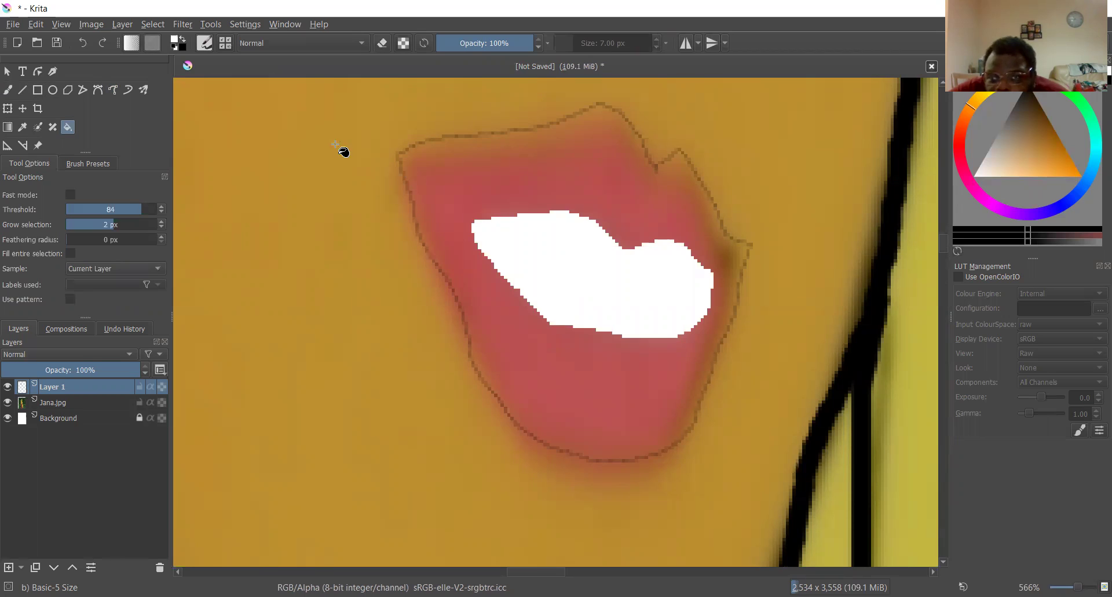
left_click(85, 45)
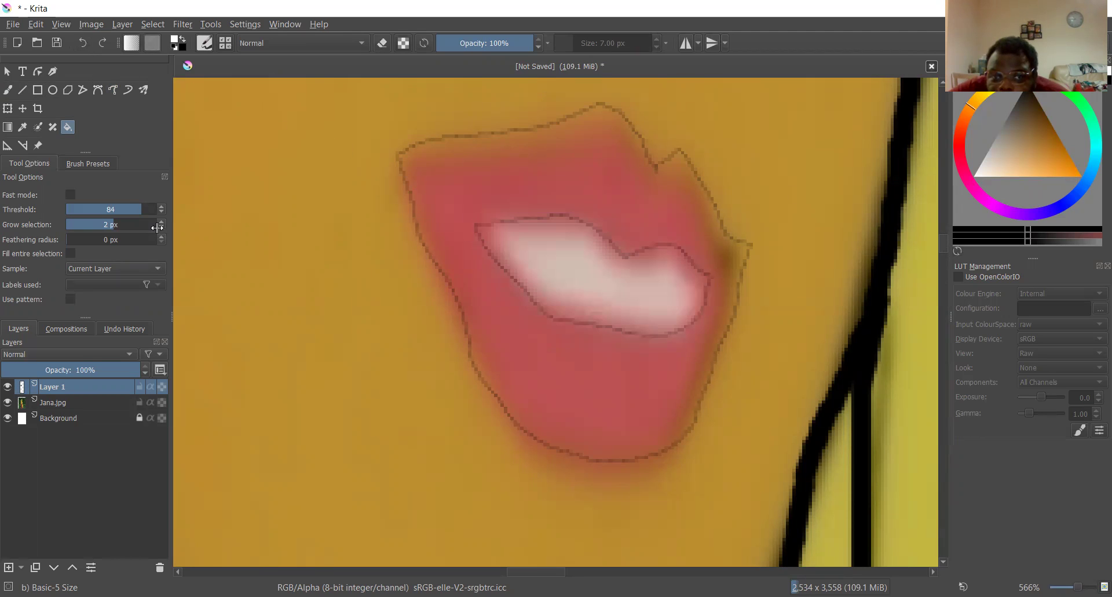
- Set the grow selection to 1 px and fill the teeth area with white
left_click(161, 227)
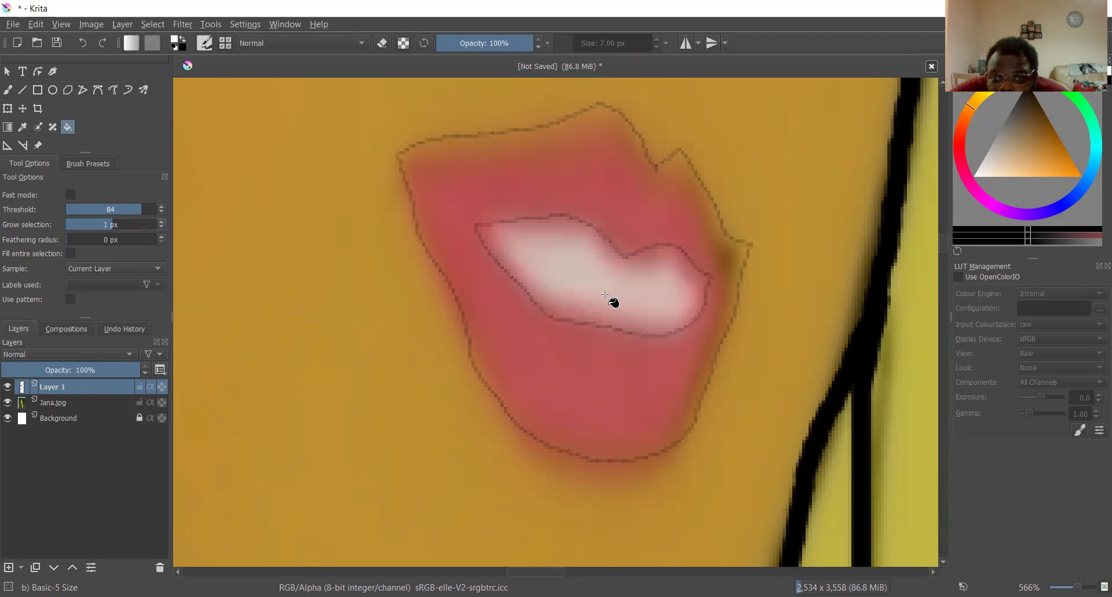
left_click(597, 266)
scroll(601, 267, "down", 5)
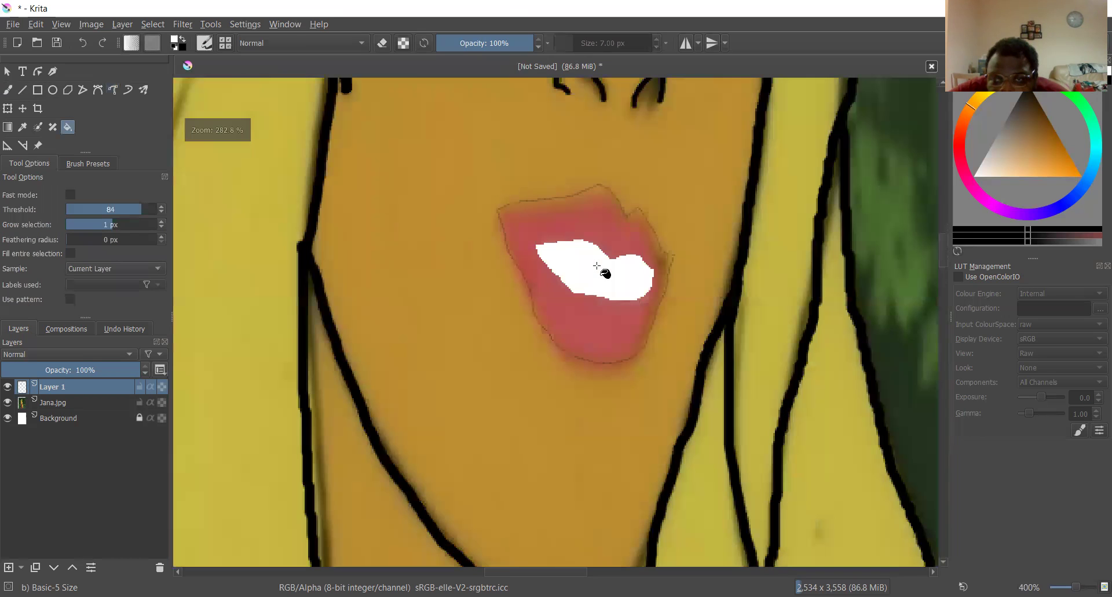
- Fill the lips around the white teeth with a bright pink
scroll(561, 311, "up", 6)
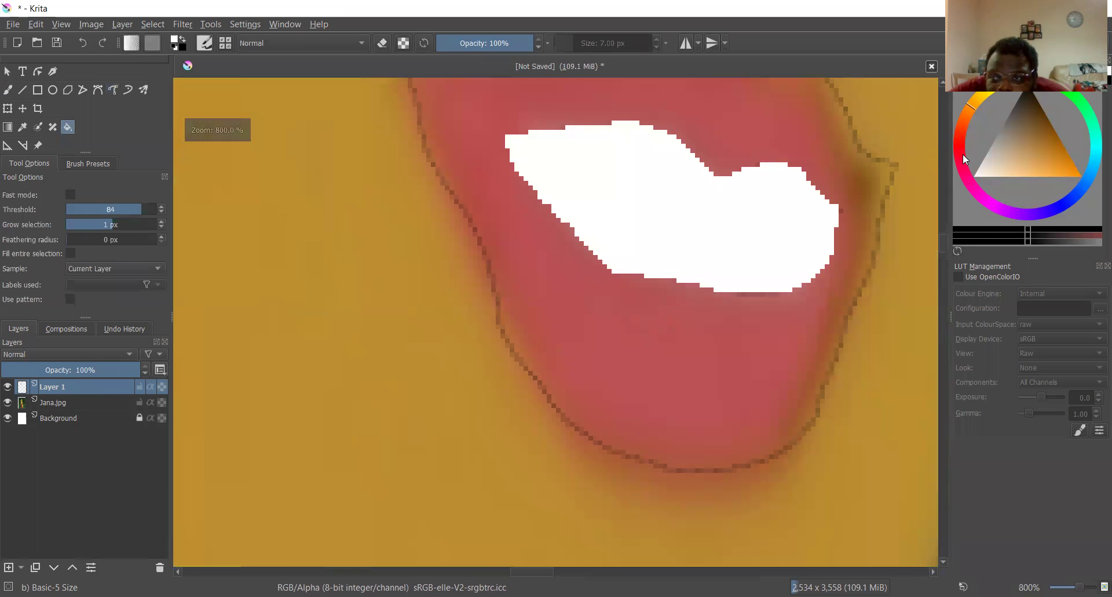
left_click(967, 179)
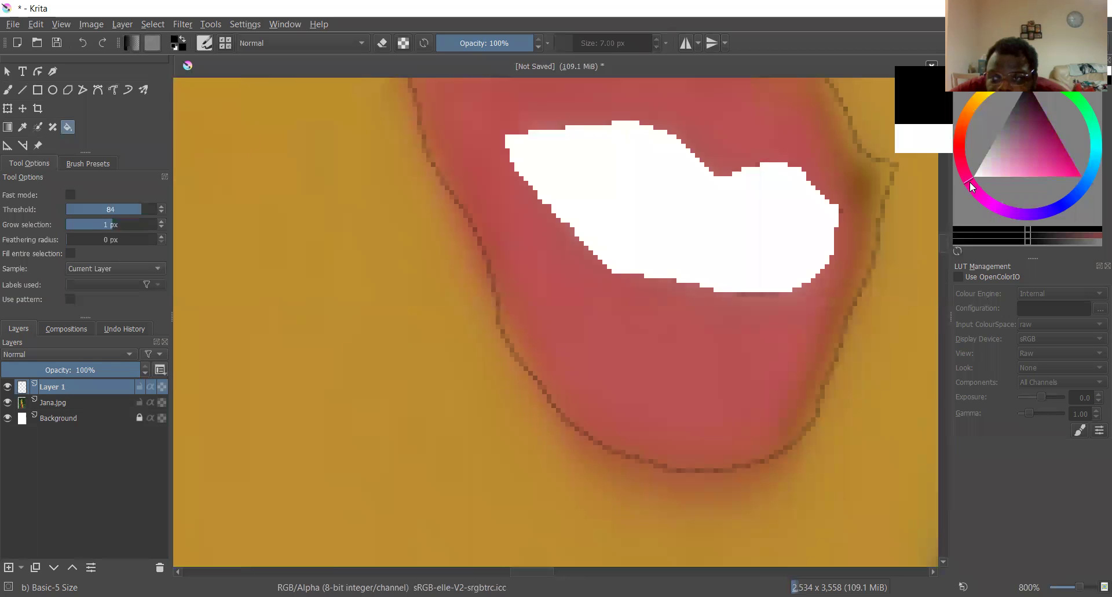
left_click(1045, 176)
left_click(750, 136)
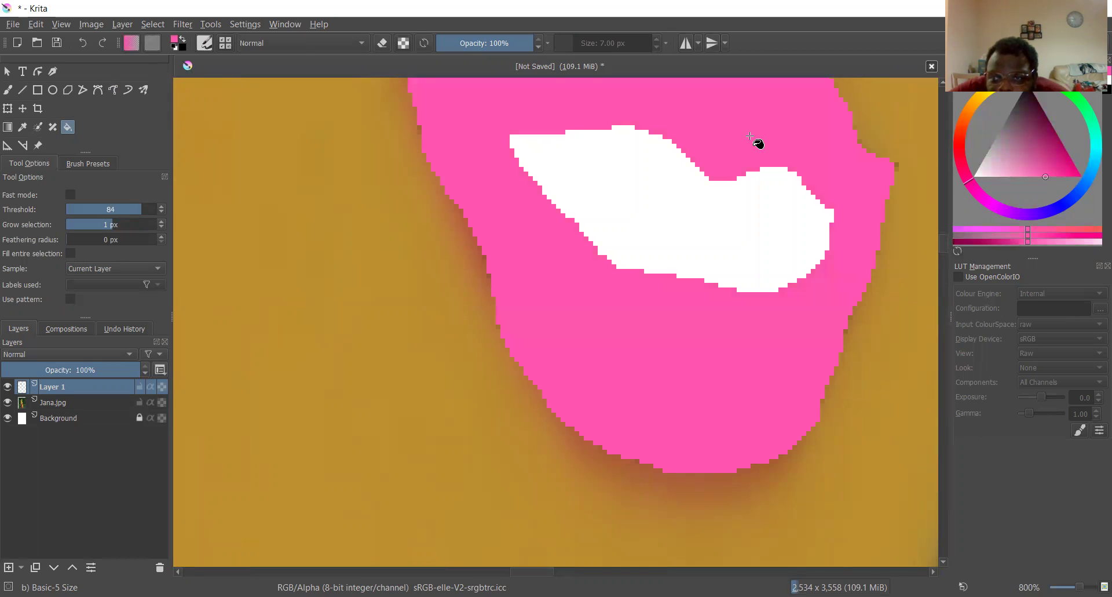
scroll(751, 136, "down", 11, "ctrl")
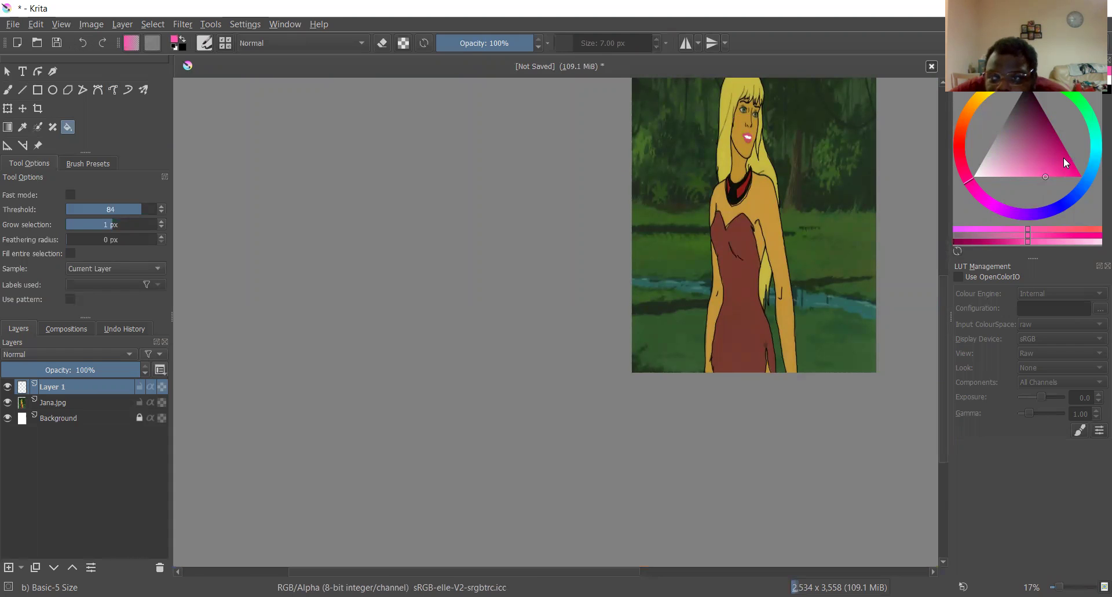
- Choose a deeper, more saturated pink and fill the lips with it
mouse_move(1064, 157)
left_mouse_down()
mouse_move(1076, 165)
mouse_move(1055, 172)
mouse_move(1058, 161)
left_mouse_up()
scroll(753, 116, "up", 3)
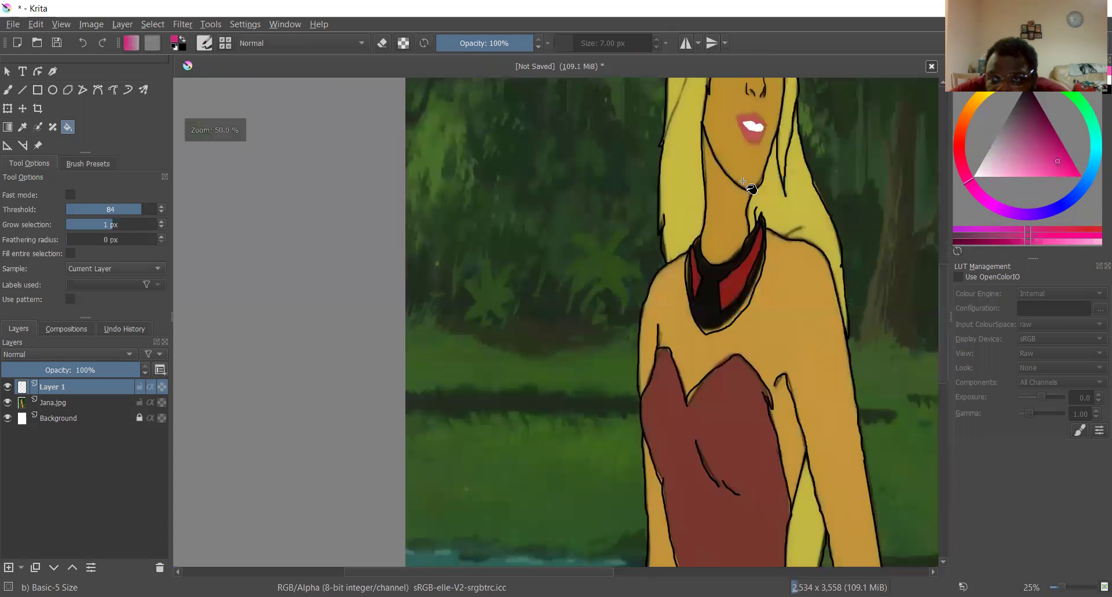
scroll(744, 105, "up", 5)
left_click(777, 197)
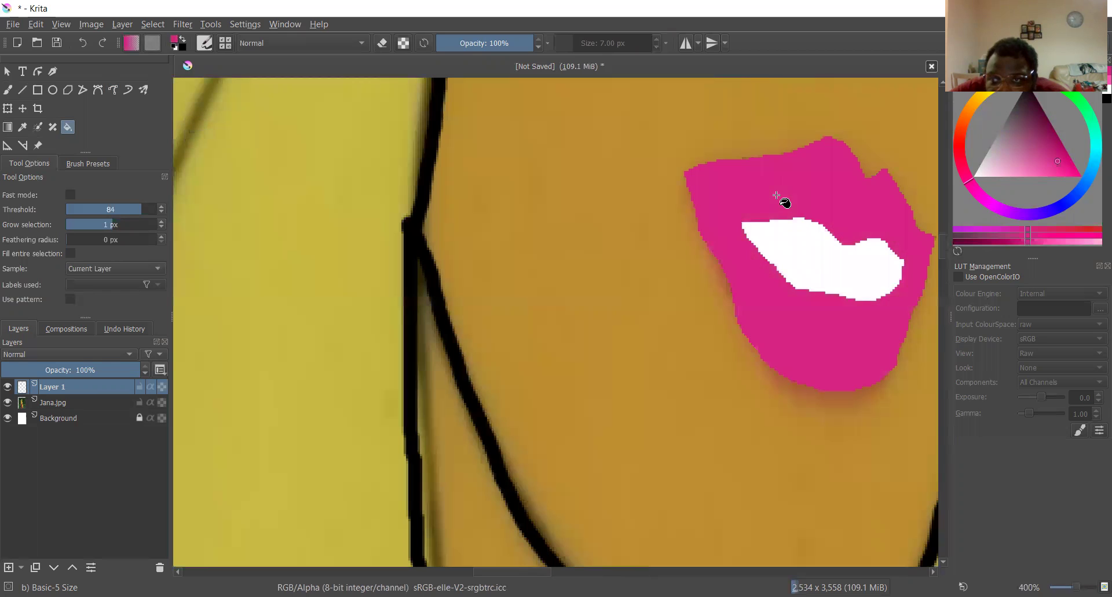
scroll(777, 197, "down", 4)
scroll(779, 150, "down", 3)
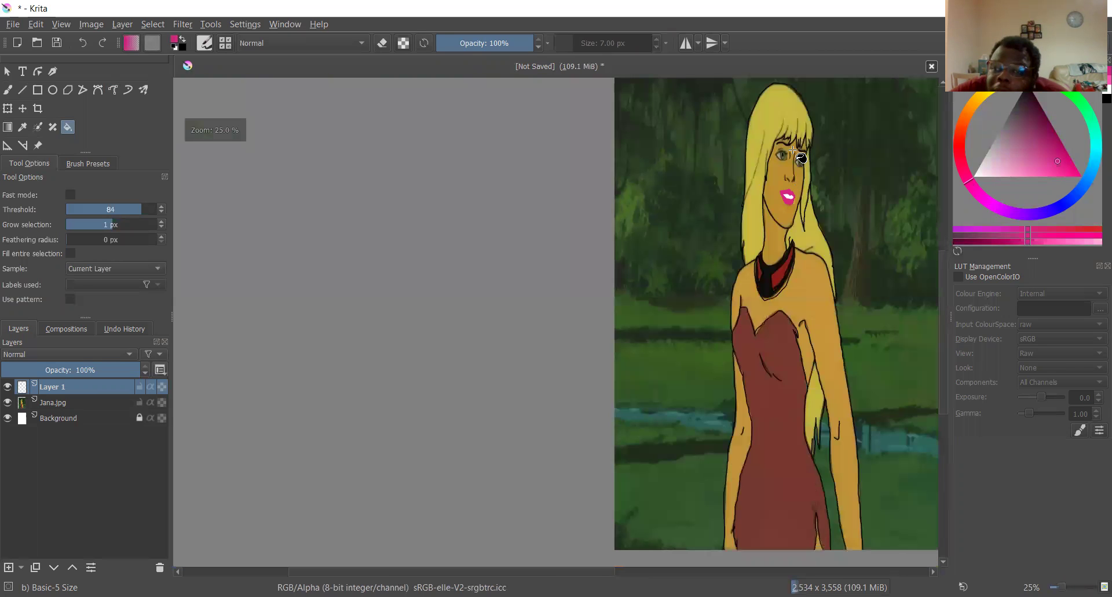
- Sample the dark green at the edge of the larger eye's iris and return to the Fill tool
scroll(779, 150, "up", 6)
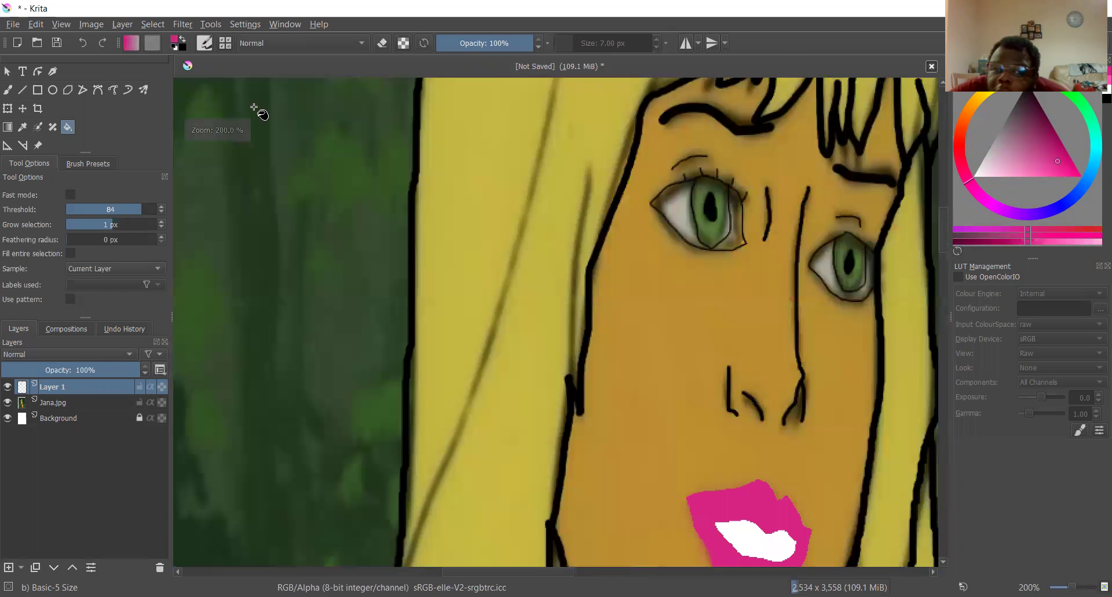
left_click(21, 128)
scroll(745, 193, "up", 4)
left_click(634, 164)
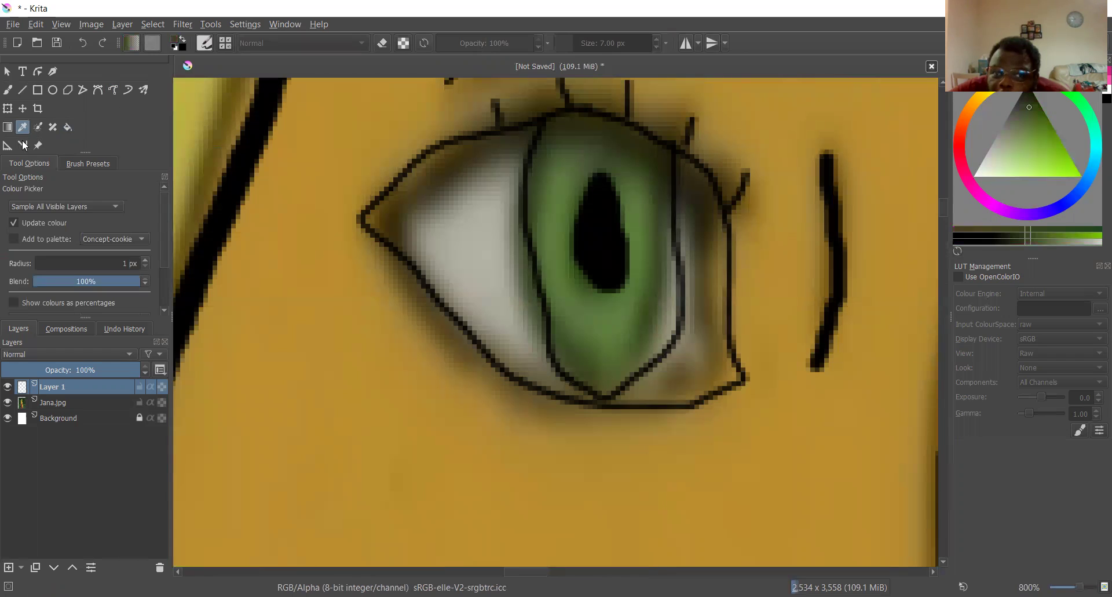
left_click(67, 127)
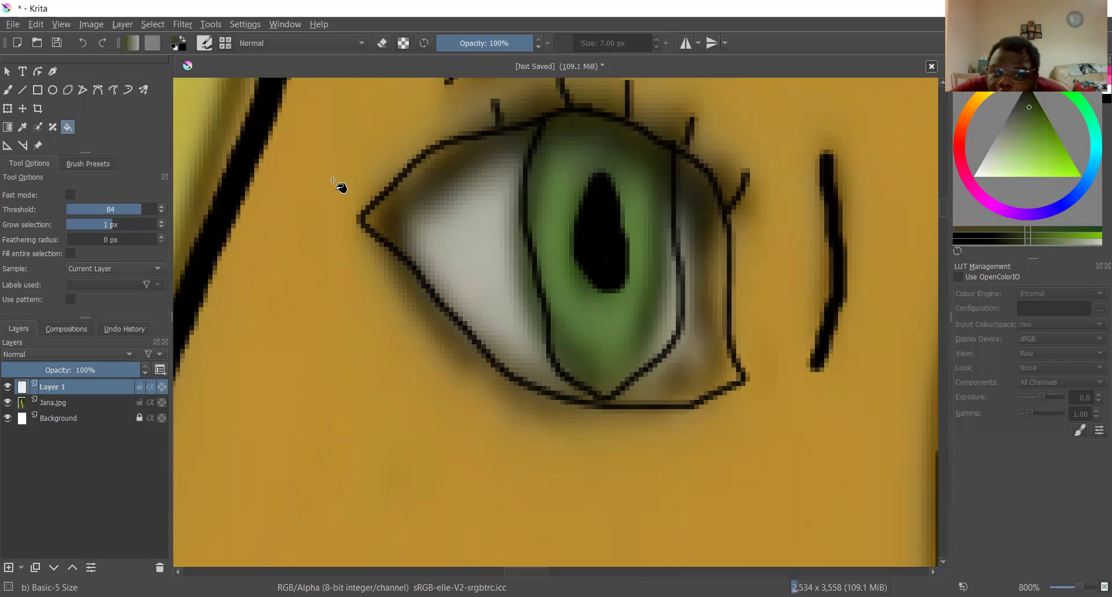
- Try filling the larger eye's iris with the sampled dark green, and undo the fill
left_click(562, 160)
scroll(564, 164, "down", 5)
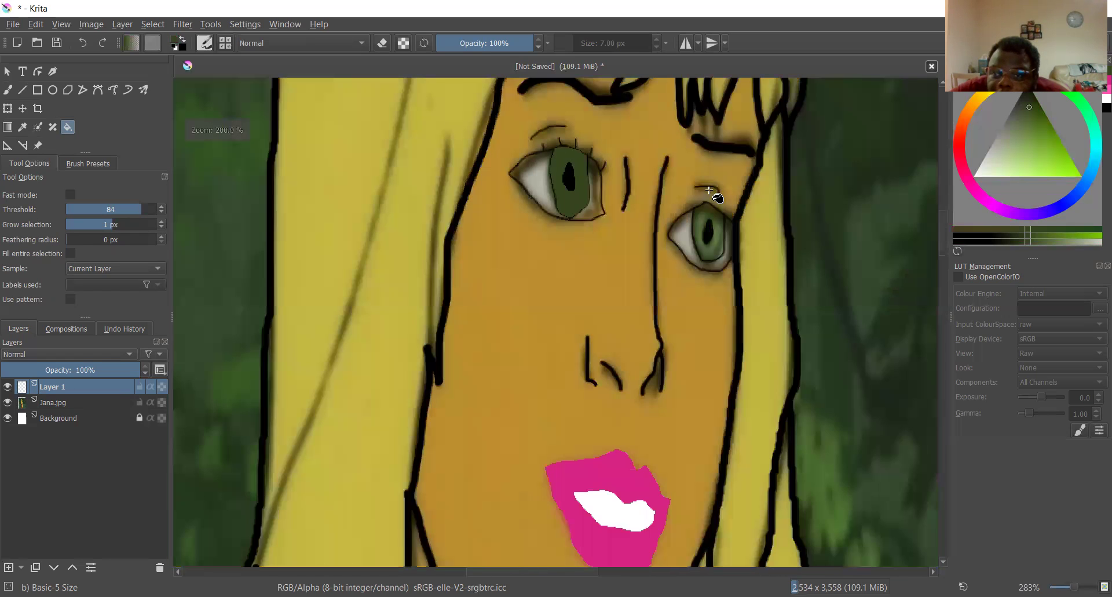
scroll(759, 221, "up", 1)
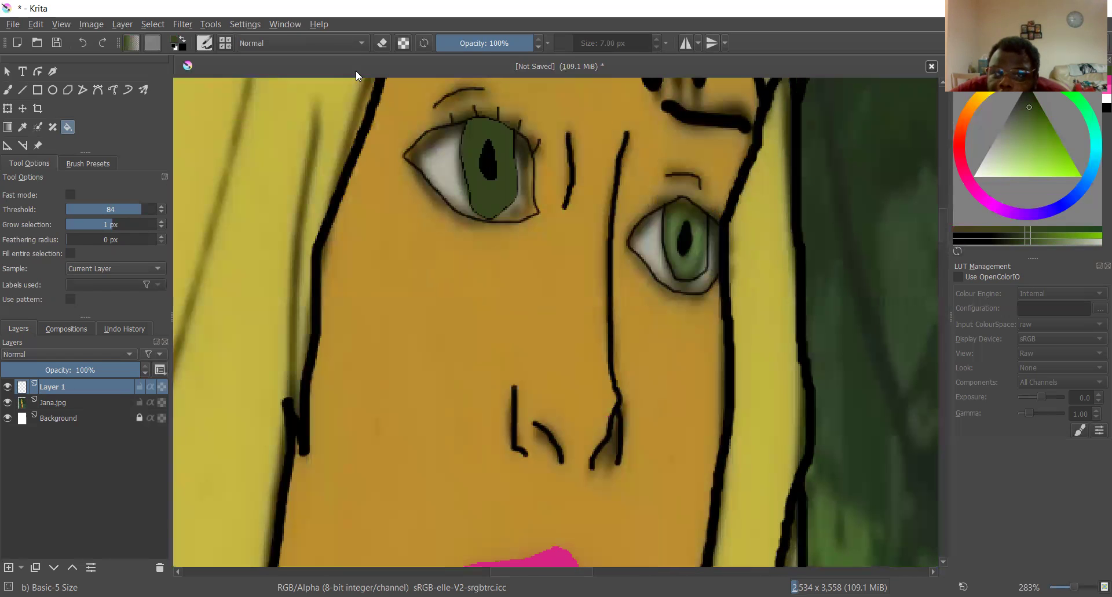
left_click(83, 43)
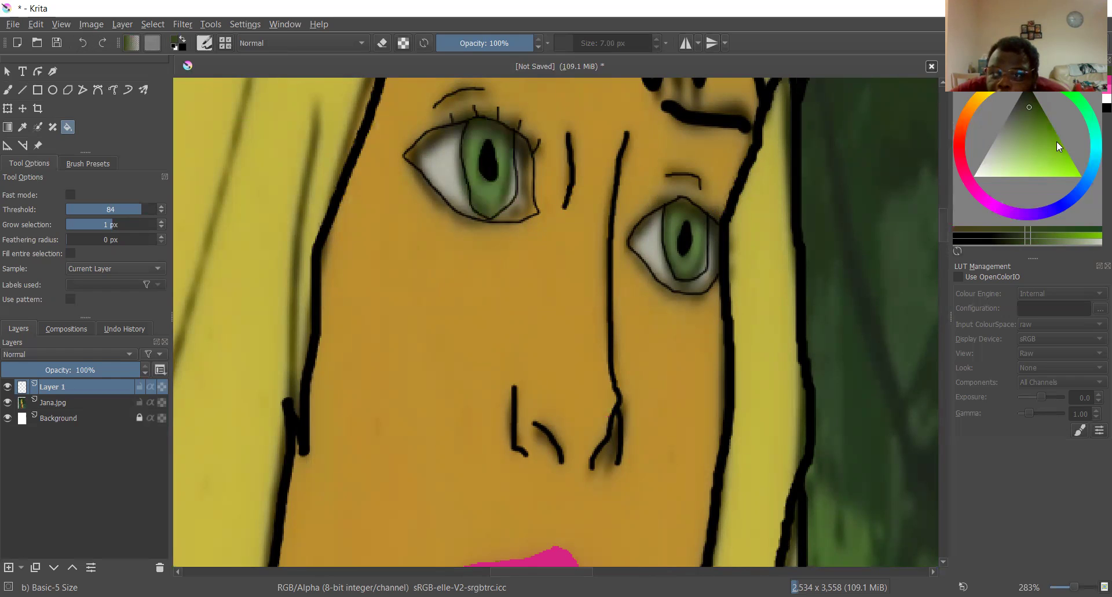
- Choose a brighter green and fill the irises of both eyes around the black pupils
mouse_move(1056, 142)
left_mouse_down()
mouse_move(1055, 124)
mouse_move(1051, 136)
left_mouse_up()
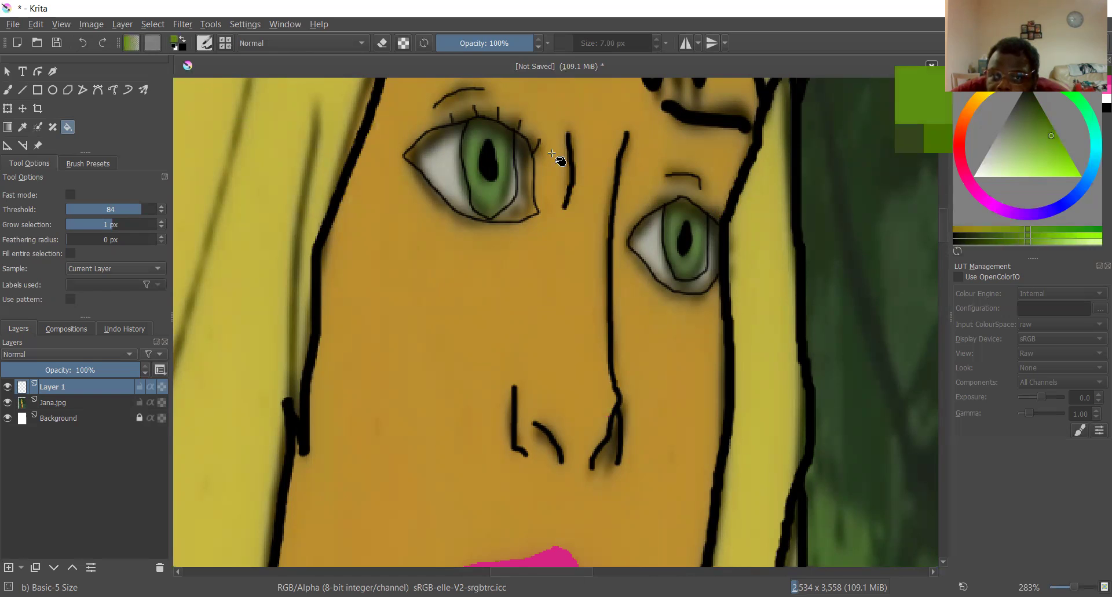
scroll(556, 152, "up", 3)
left_click(460, 143)
scroll(484, 152, "down", 3)
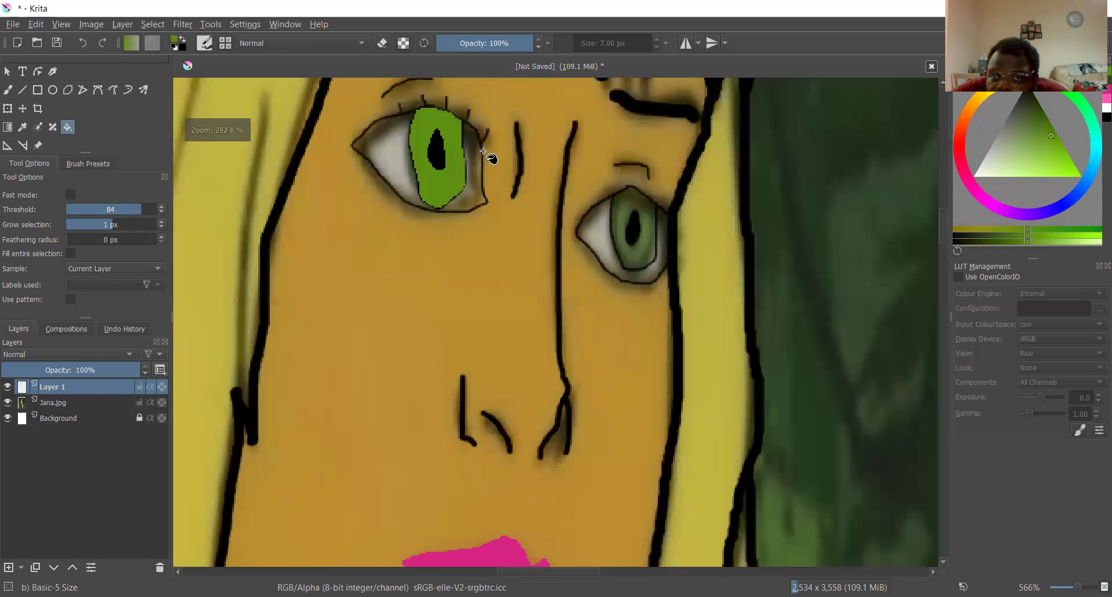
scroll(637, 249, "up", 3)
left_click(589, 184)
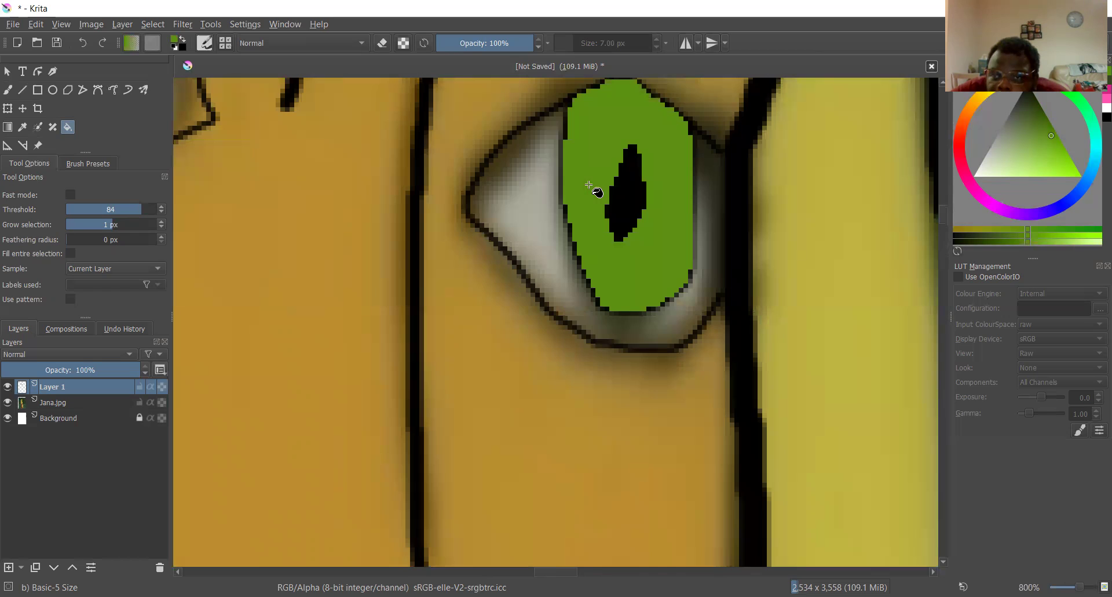
scroll(589, 185, "down", 3)
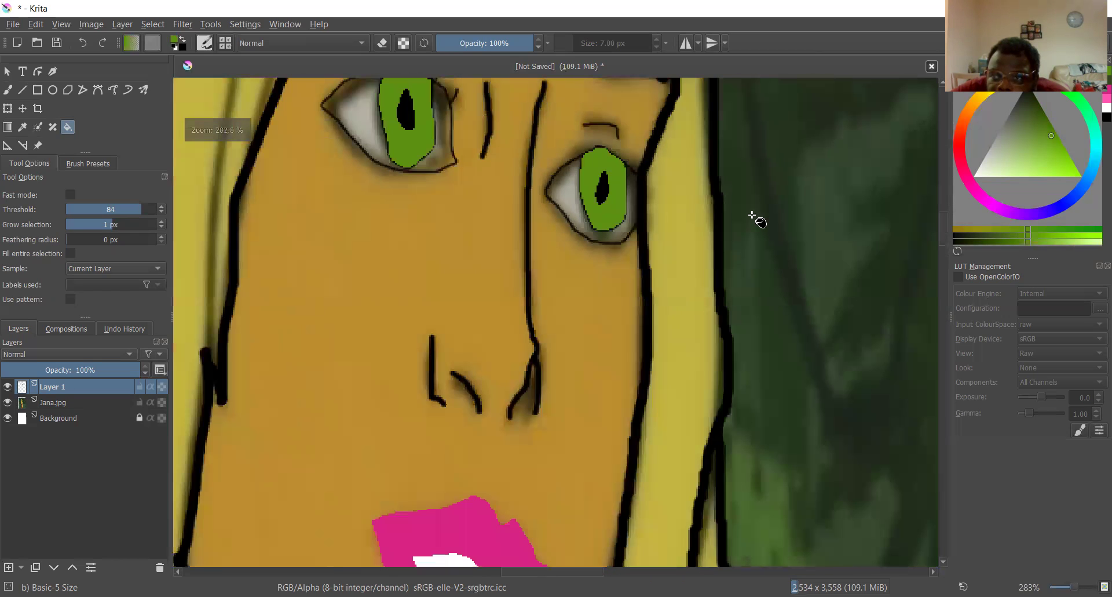
- Choose white and fill the larger eye's areas on both sides of the green iris
left_click_drag(994, 171, 964, 189)
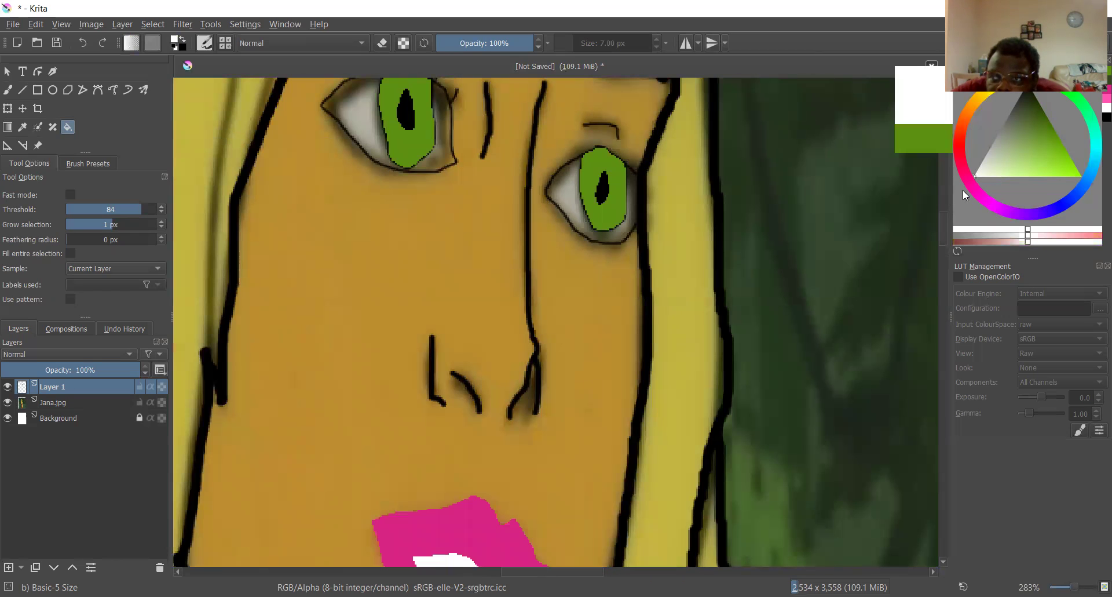
left_click(375, 139)
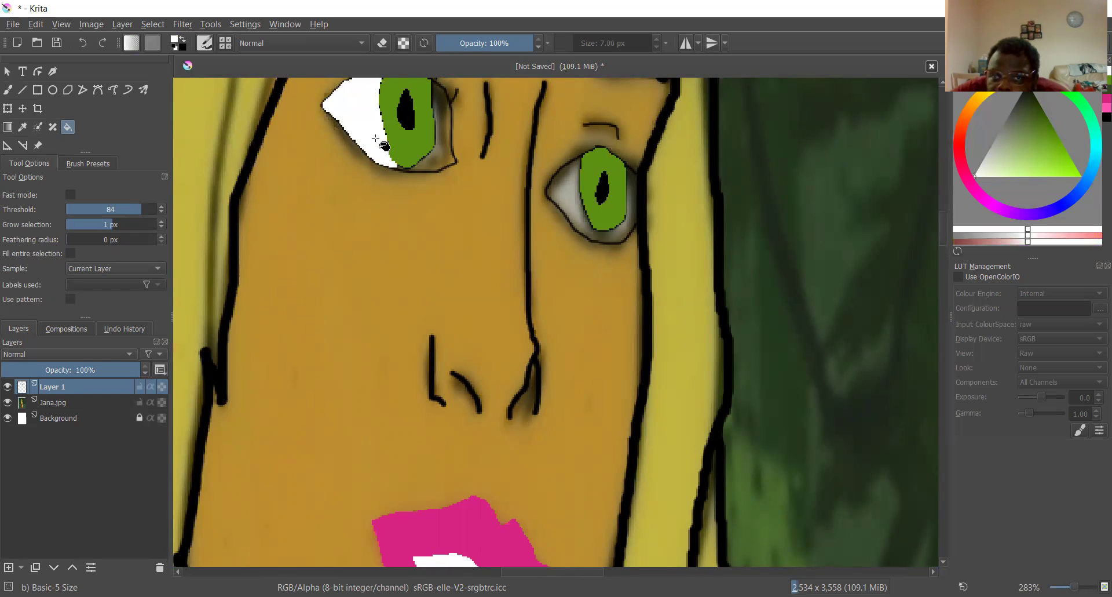
scroll(384, 145, "down", 1)
scroll(505, 285, "up", 3)
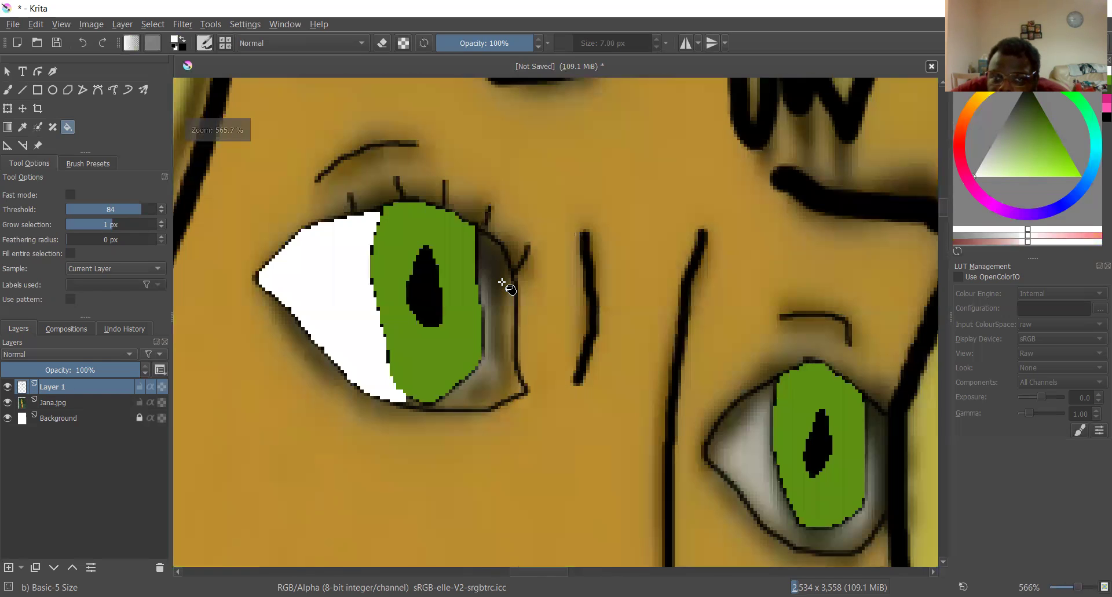
scroll(499, 283, "up", 2)
left_click(497, 287)
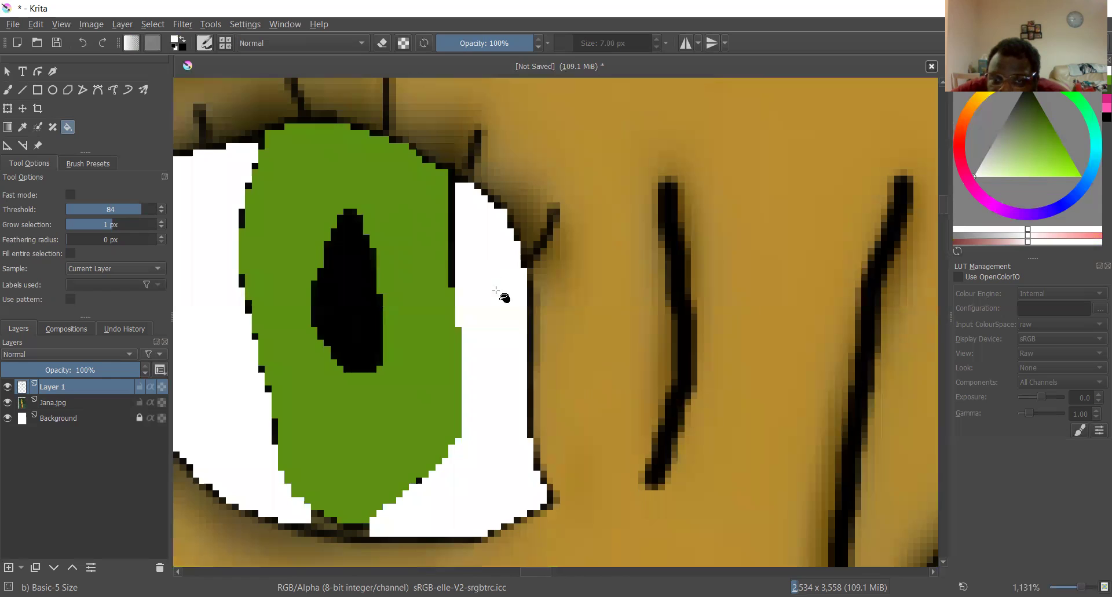
- Paint white over the unfilled gap beneath the larger eye's iris with a 3 px freehand brush
left_click(7, 90)
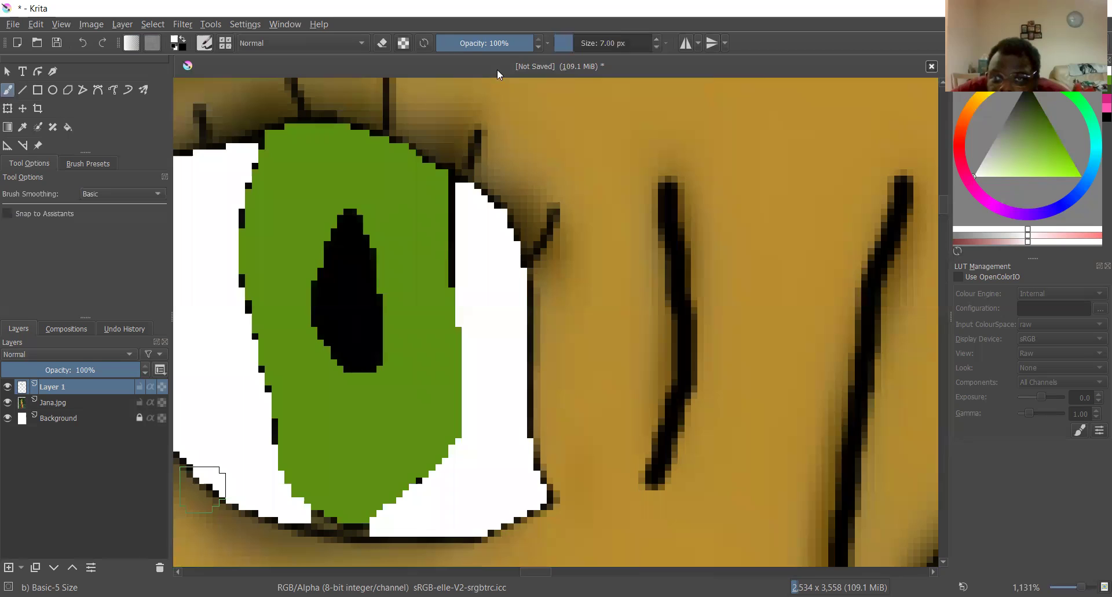
key("plus")
left_click(562, 46)
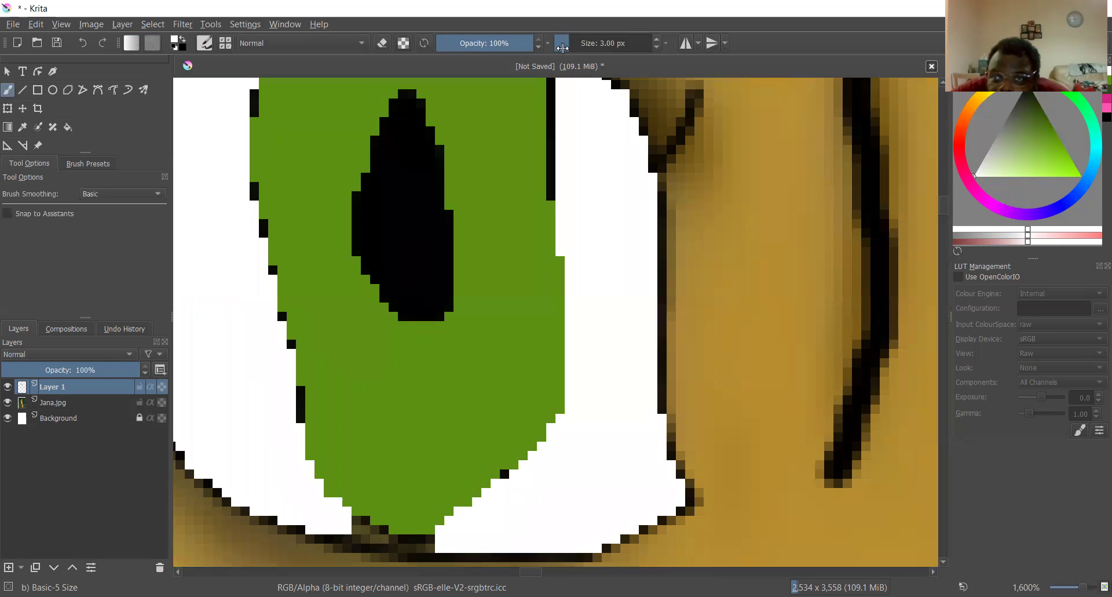
left_click(439, 546)
left_click_drag(439, 545, 348, 523)
scroll(327, 519, "down", 4)
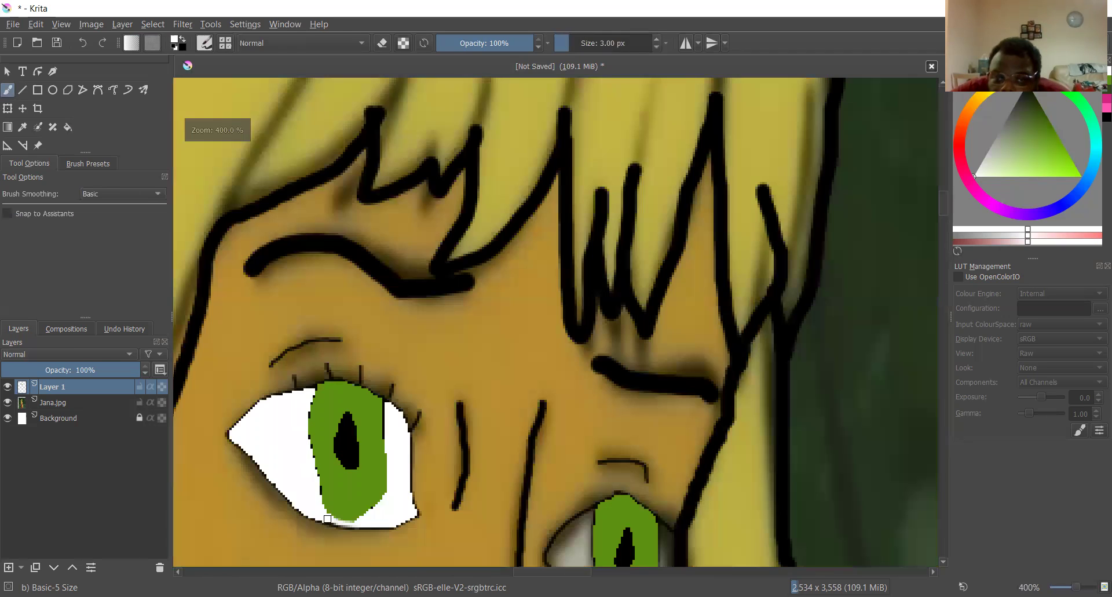
scroll(327, 518, "down", 4)
scroll(391, 530, "up", 3)
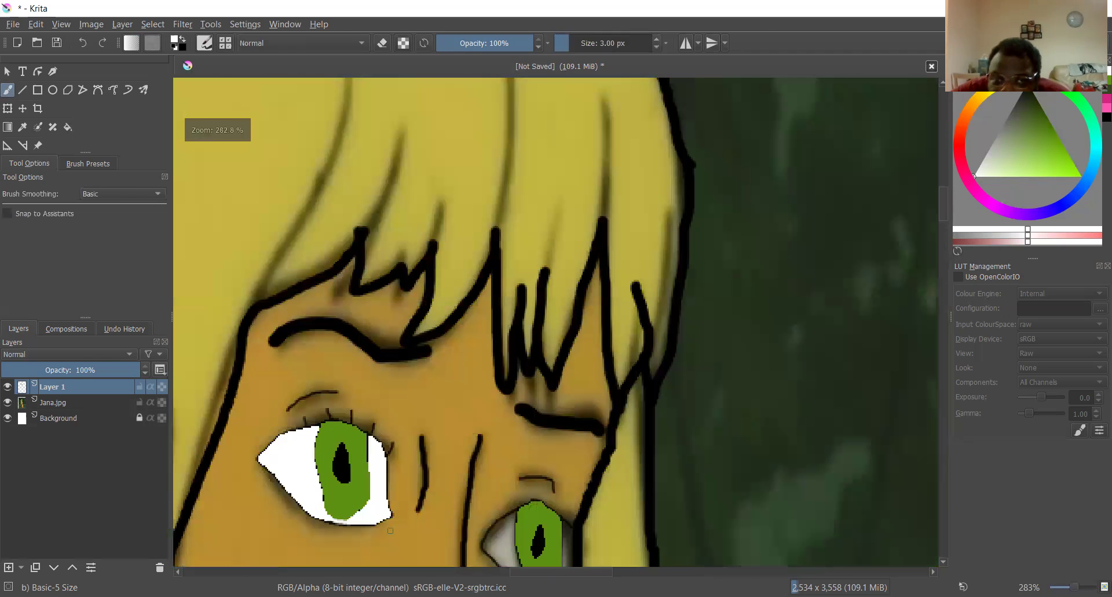
- Fill the smaller eye around its green iris with white, and switch back to the Freehand Brush tool
left_click(67, 127)
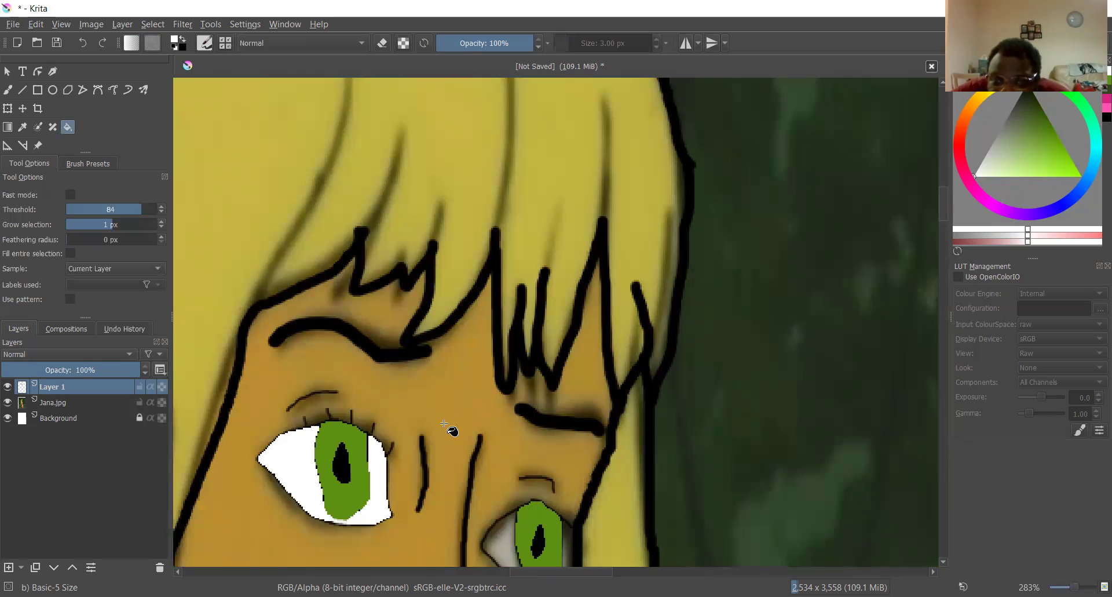
scroll(457, 322, "up", 2)
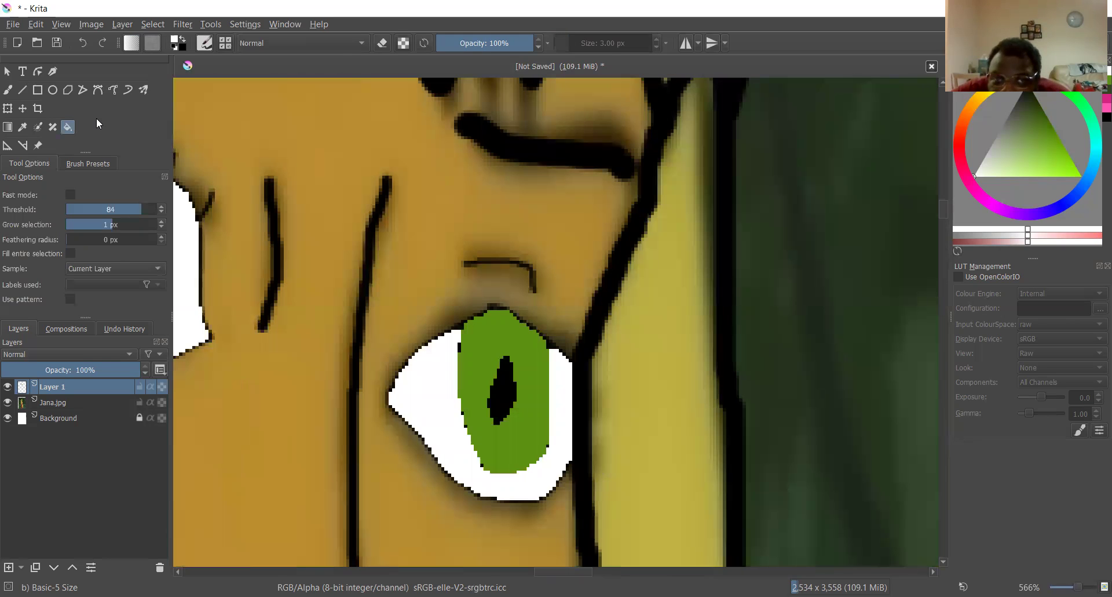
key("b")
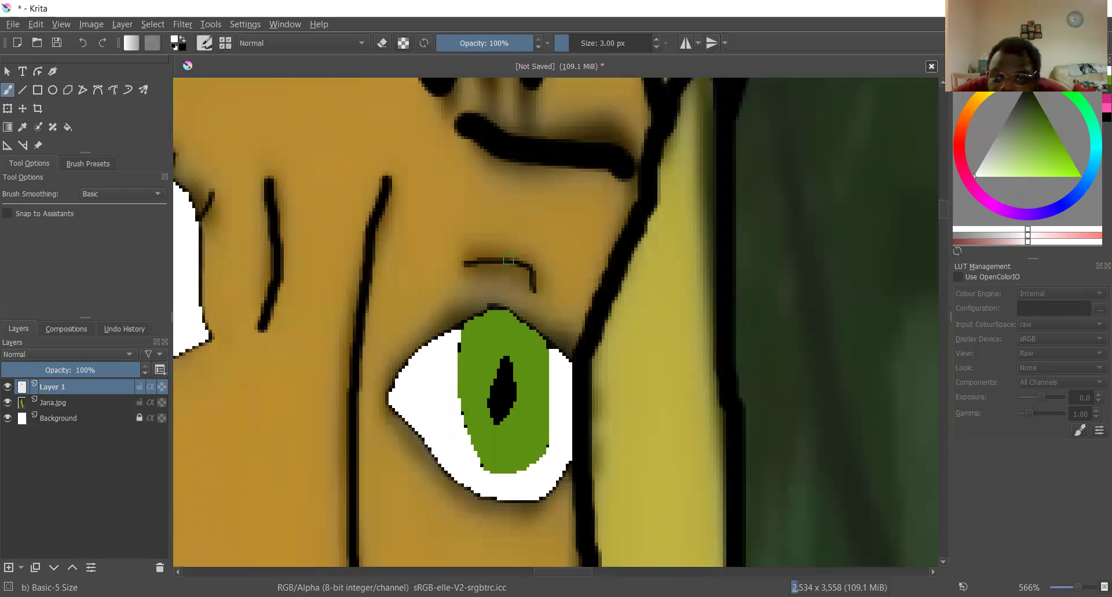
- Touch up the upper edges on both sides of the smaller eye's green iris with short white brush strokes
scroll(600, 365, "up", 4)
left_click_drag(397, 312, 415, 342)
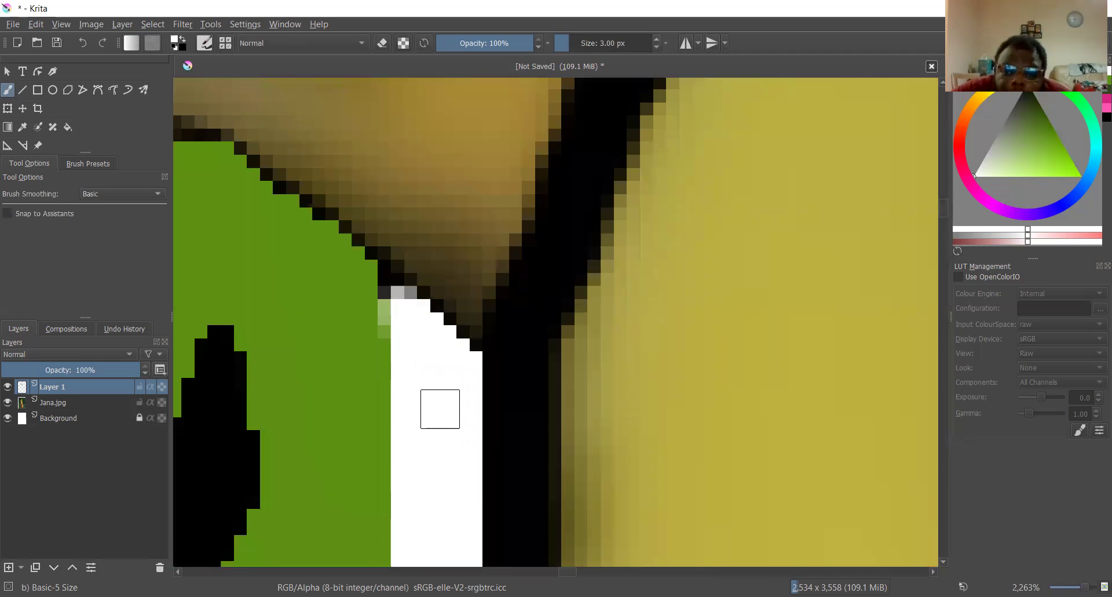
scroll(440, 409, "down", 5)
scroll(437, 423, "up", 4)
left_click_drag(305, 346, 302, 384)
scroll(302, 384, "down", 1)
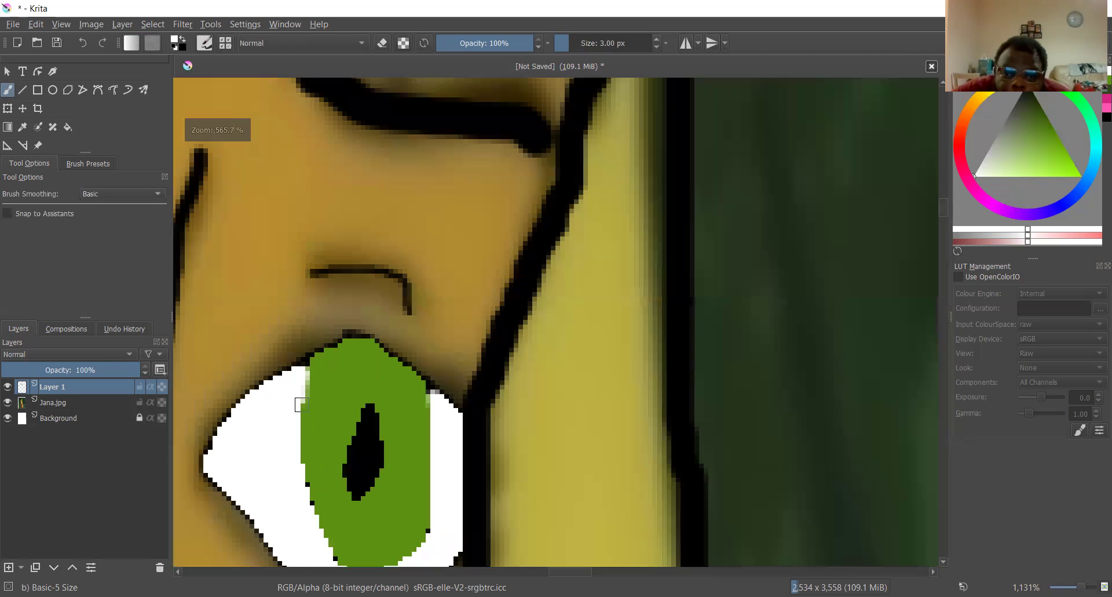
key("1")
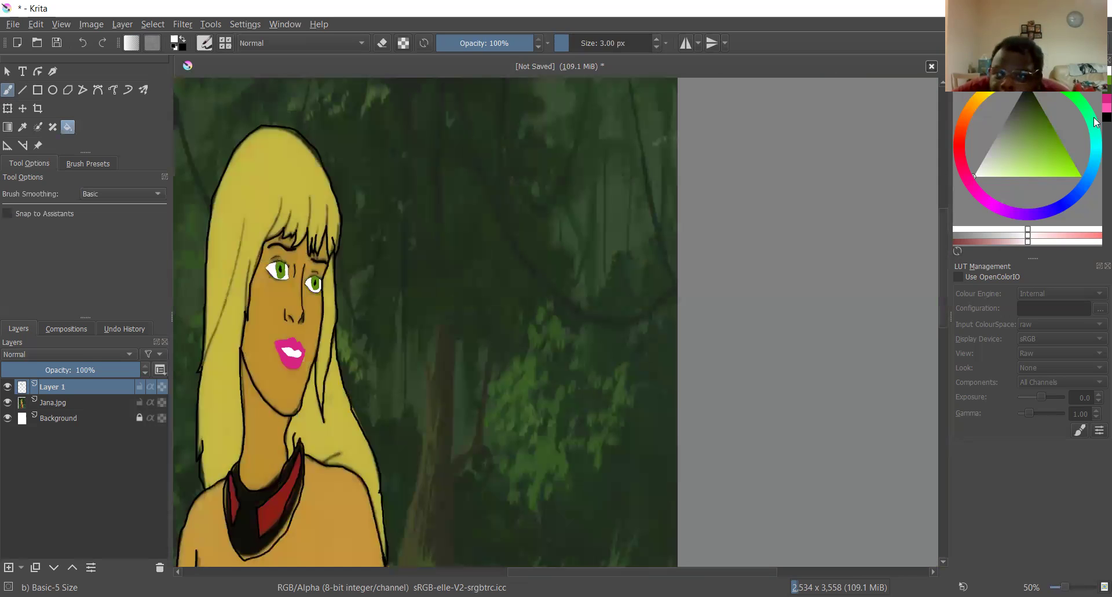
- Switch to the Fill tool, choose pink, and hide and reshow the Jana.jpg layer to check the line art and fills
left_click(67, 127)
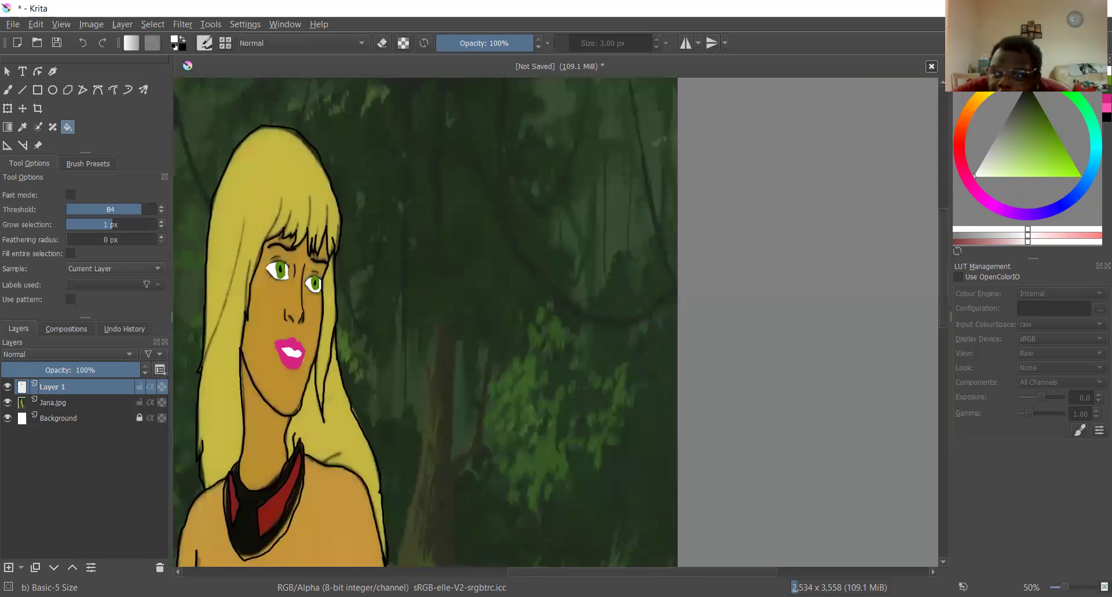
left_click(1107, 106)
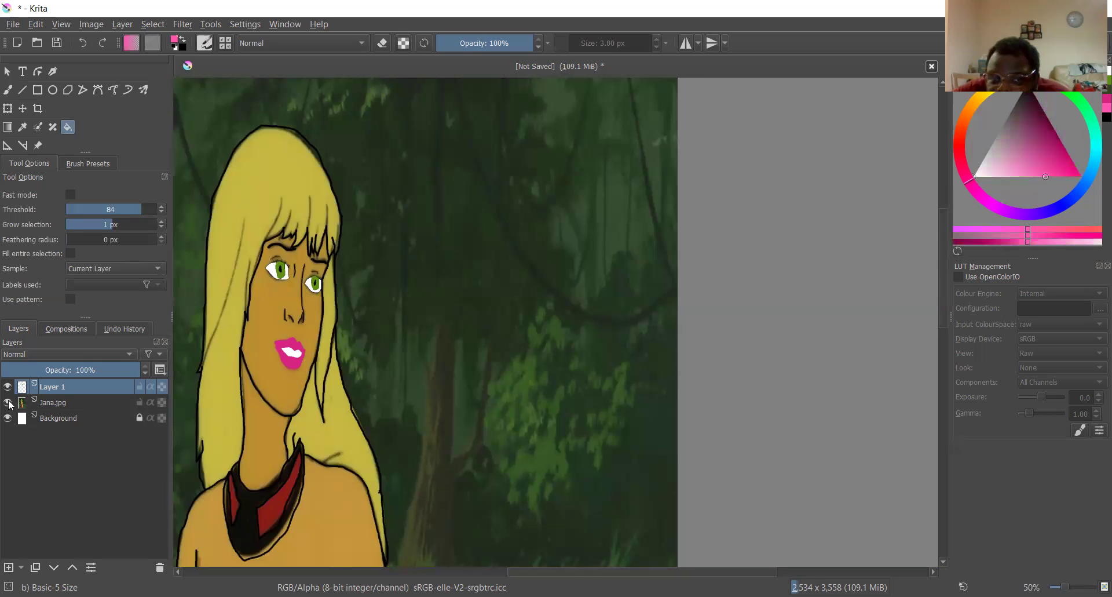
left_click(7, 402)
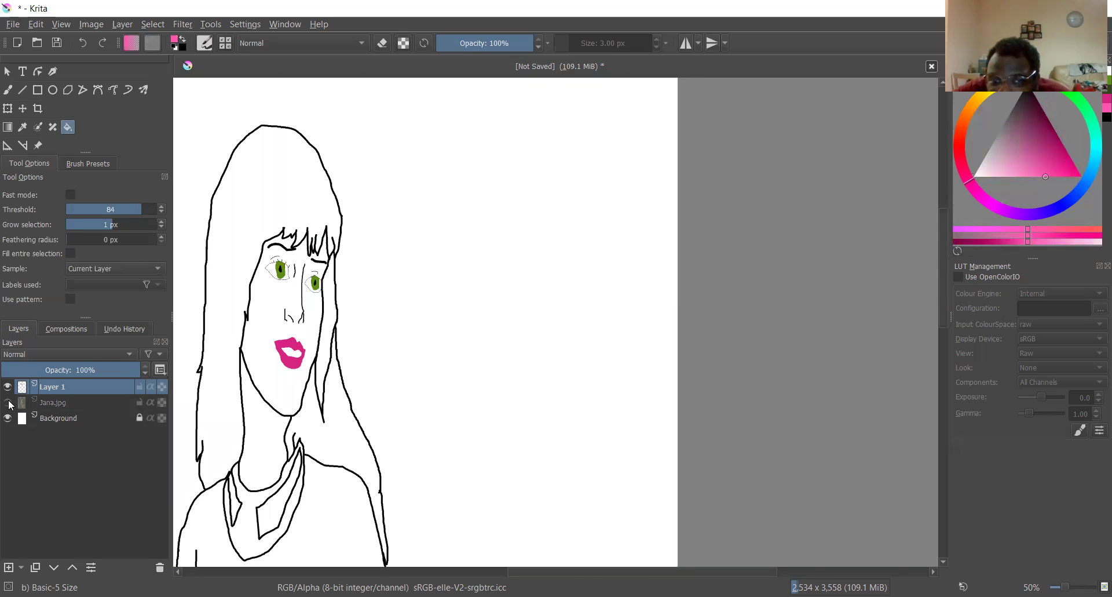
left_click(9, 402)
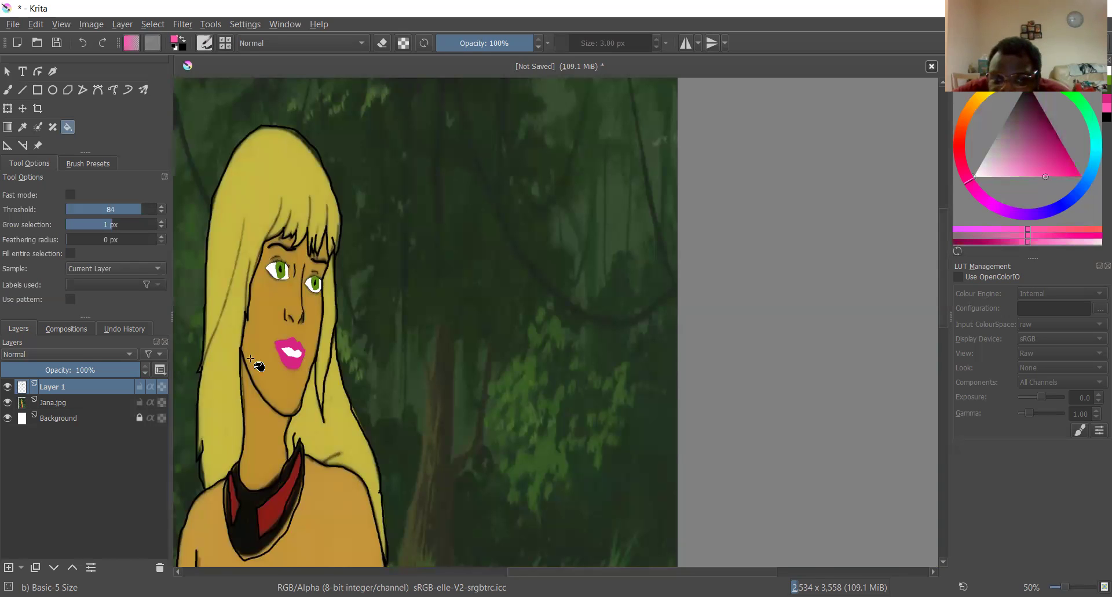
scroll(301, 450, "up", 2)
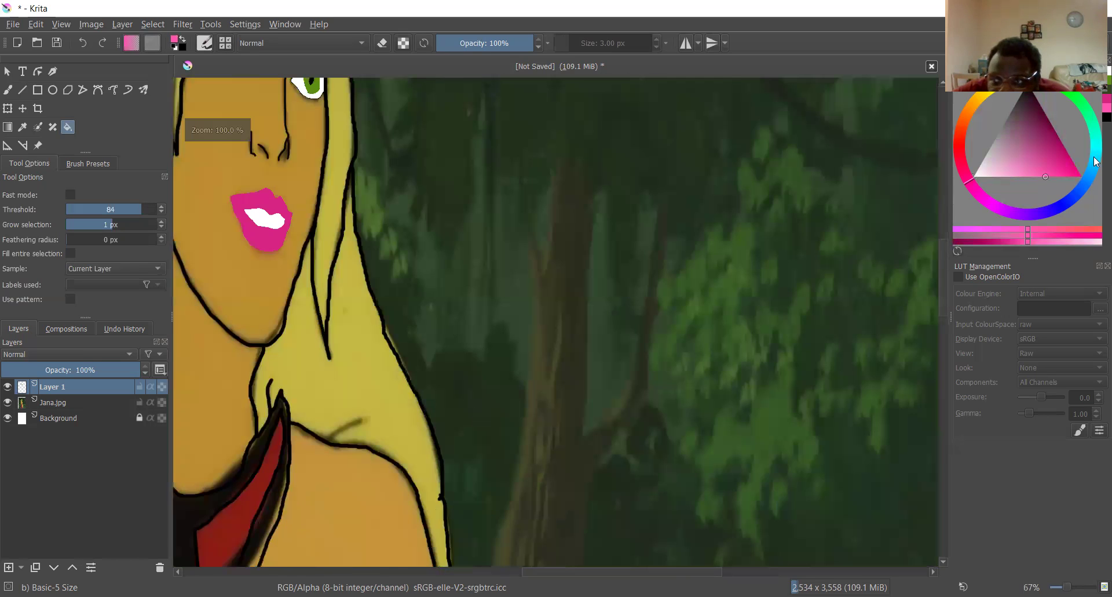
scroll(241, 477, "down", 1)
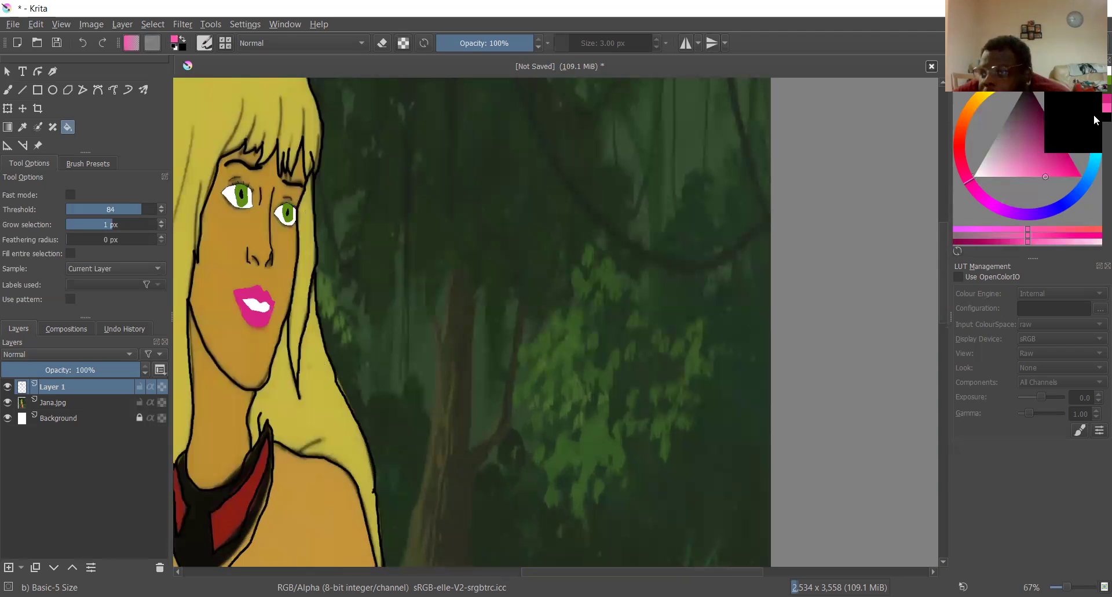
- Sample the near-black colour of the neck scarf and fill the scarf's dark area around the red panels
left_click(1094, 120)
scroll(446, 258, "down", 3)
scroll(351, 388, "up", 5)
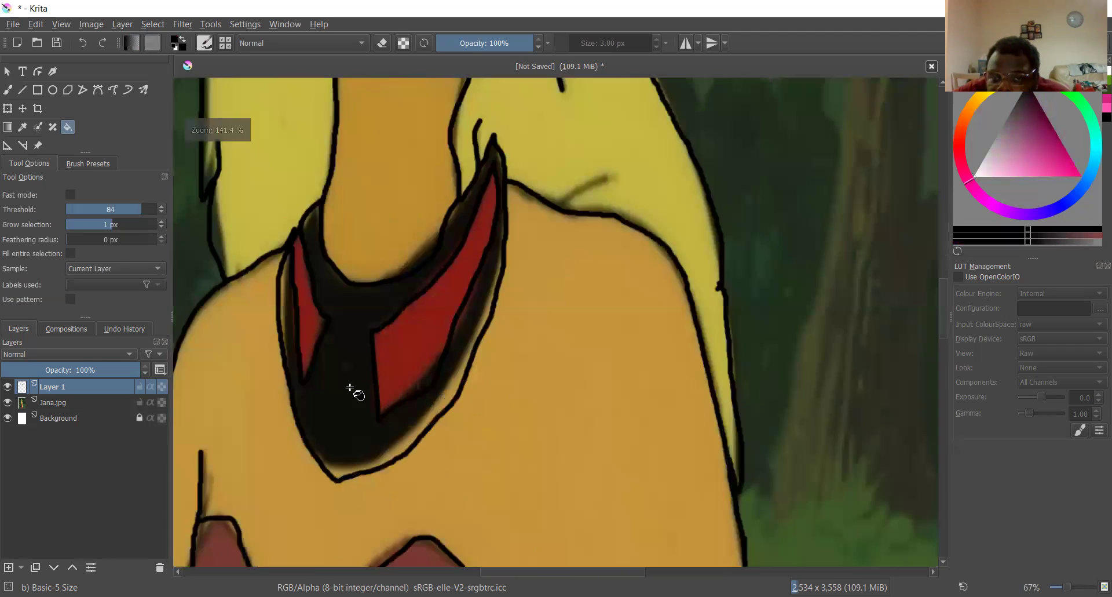
scroll(350, 388, "up", 2)
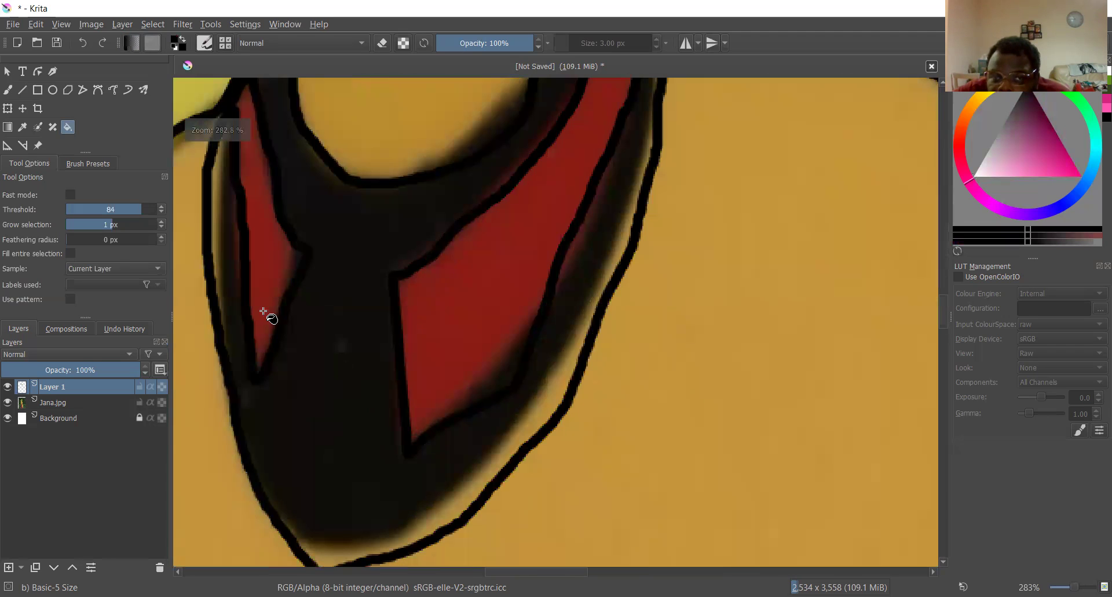
left_click(25, 128)
left_click(318, 403)
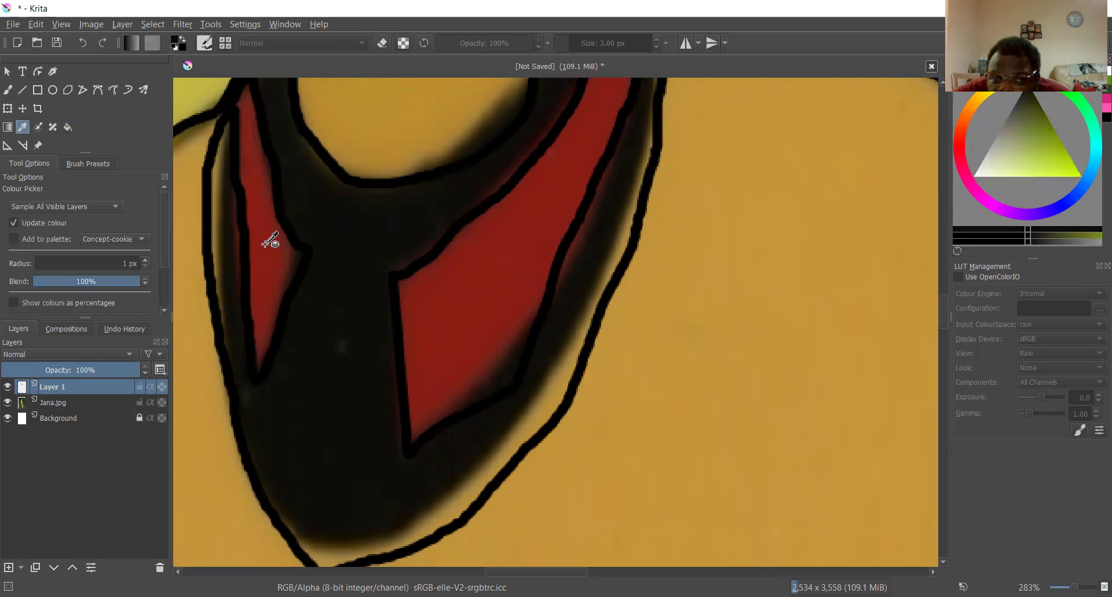
left_click(70, 129)
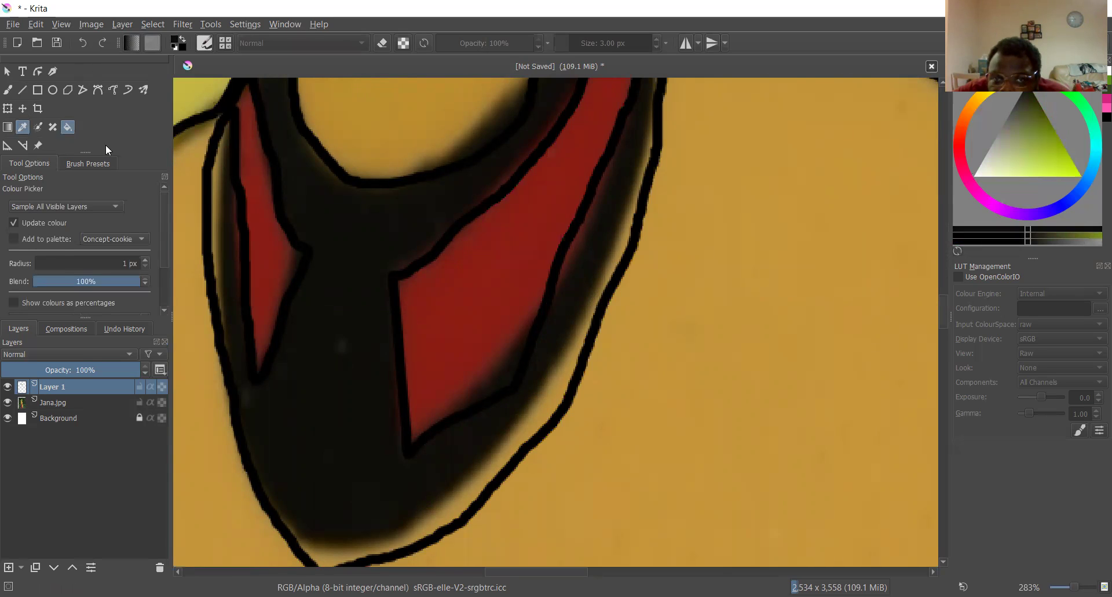
left_click(328, 234)
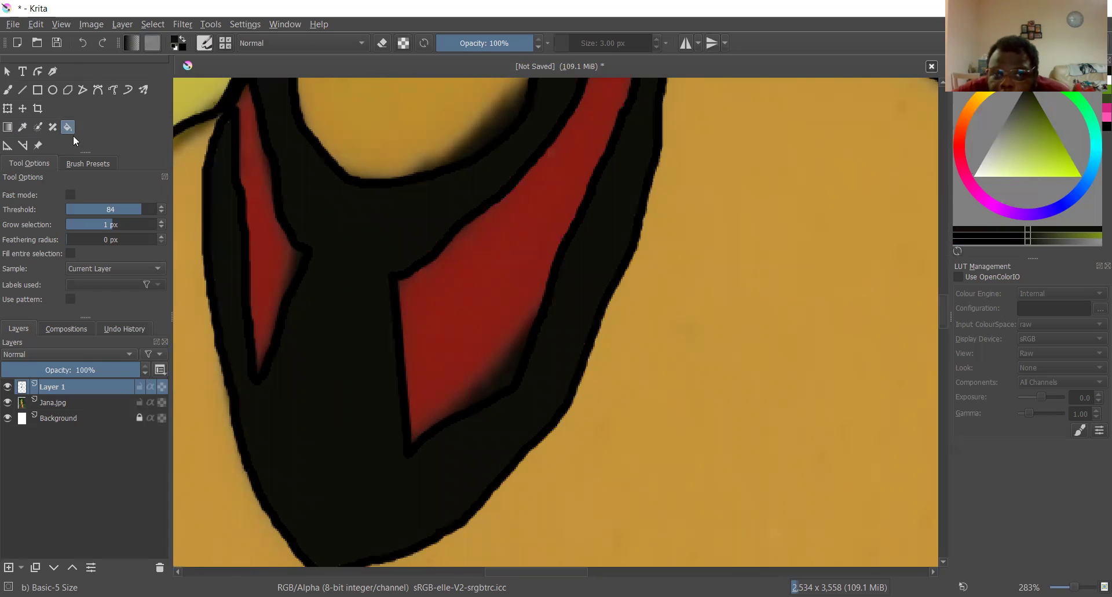
- Sample the red of the scarf and fill both of its red panels
left_click(23, 127)
left_click(423, 280)
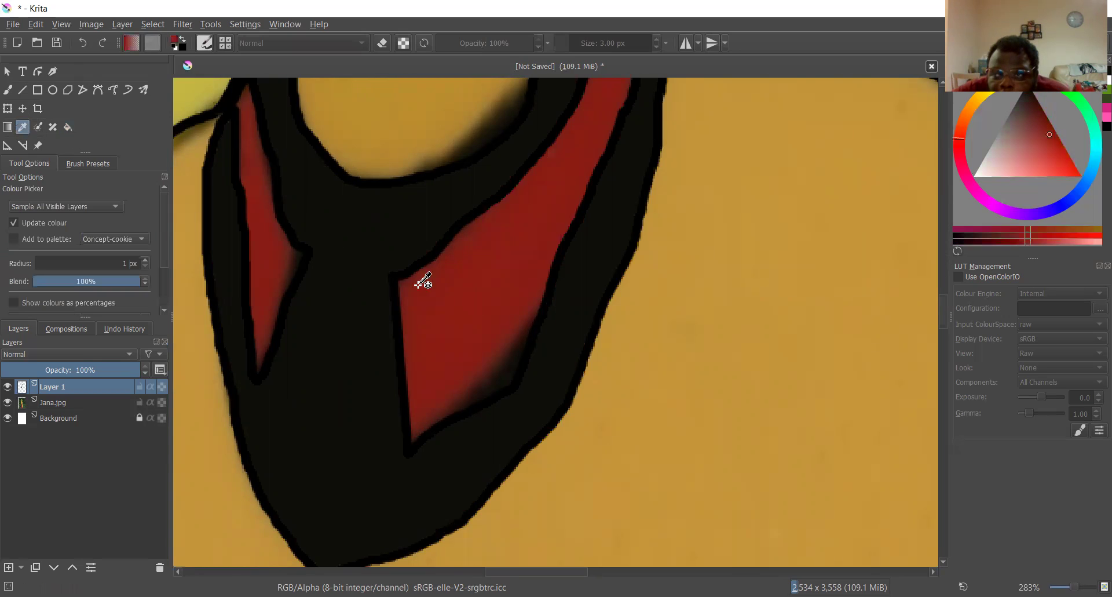
left_click(68, 127)
left_click(450, 301)
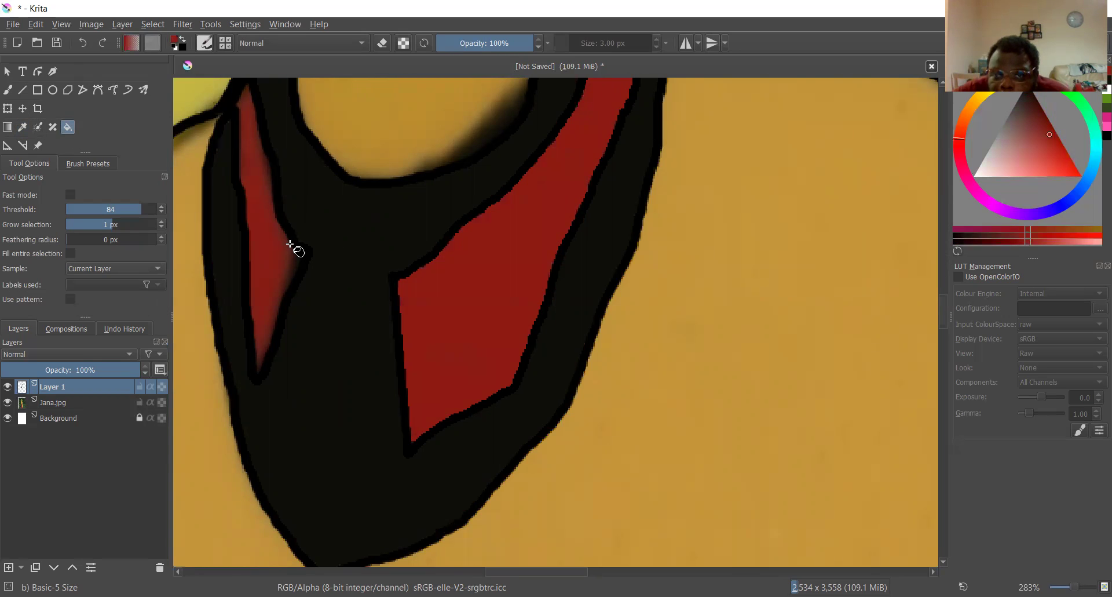
left_click(281, 245)
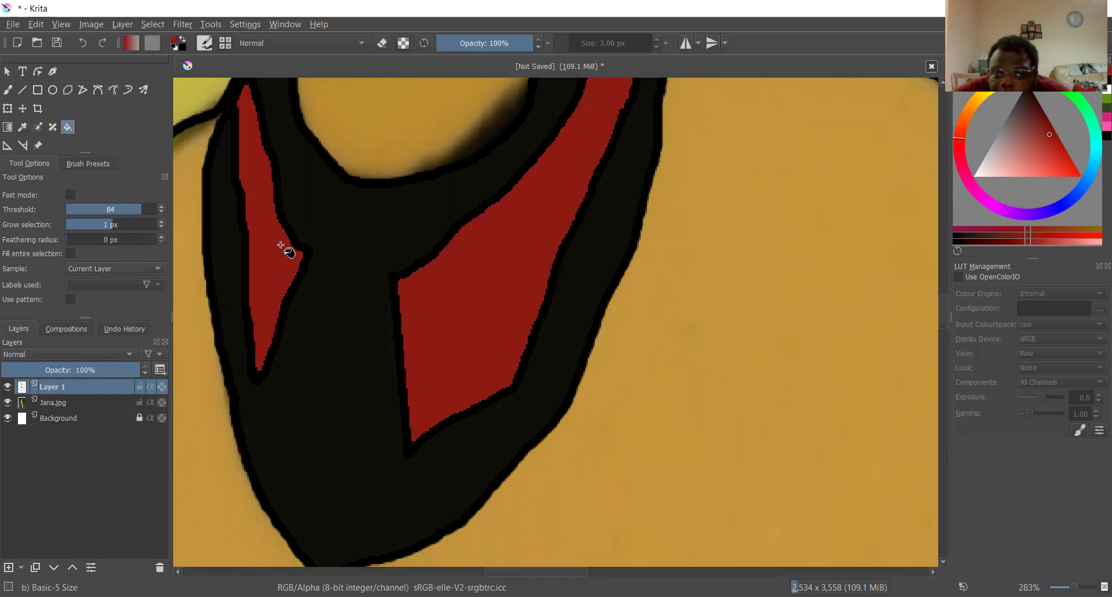
- Sample the brownish red of the dress and fill the dress with it
scroll(281, 245, "down", 1)
scroll(281, 245, "down", 2)
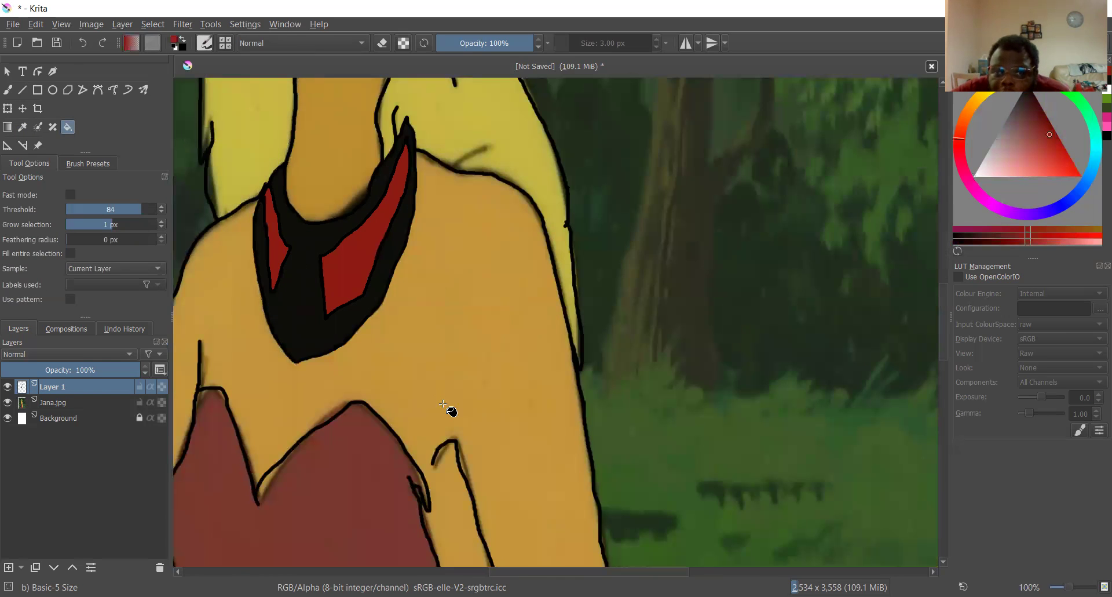
scroll(443, 403, "down", 5)
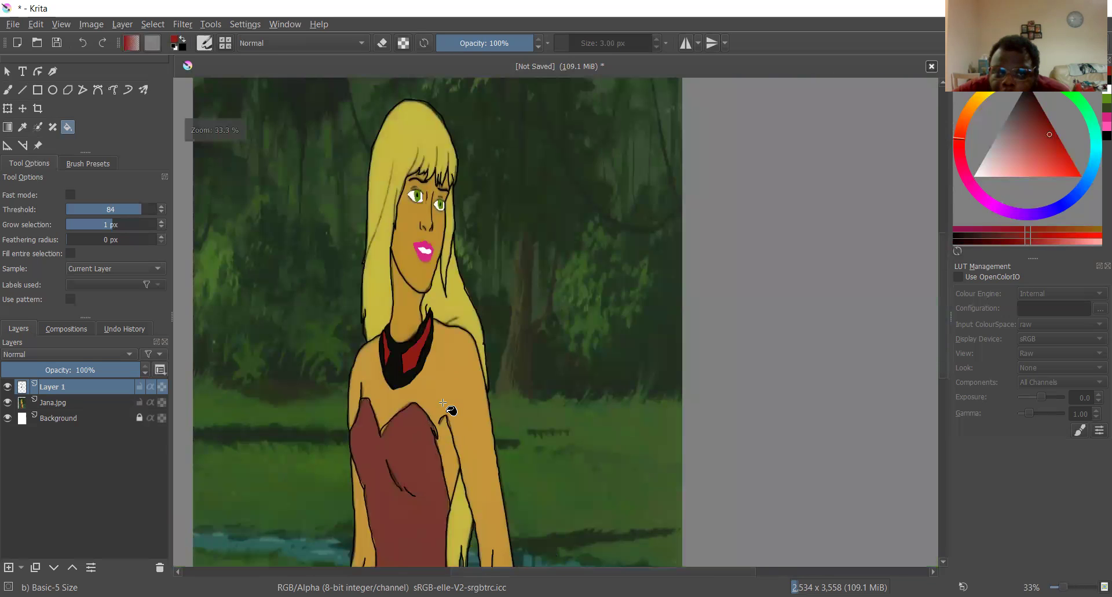
left_click(22, 127)
scroll(429, 472, "up", 3)
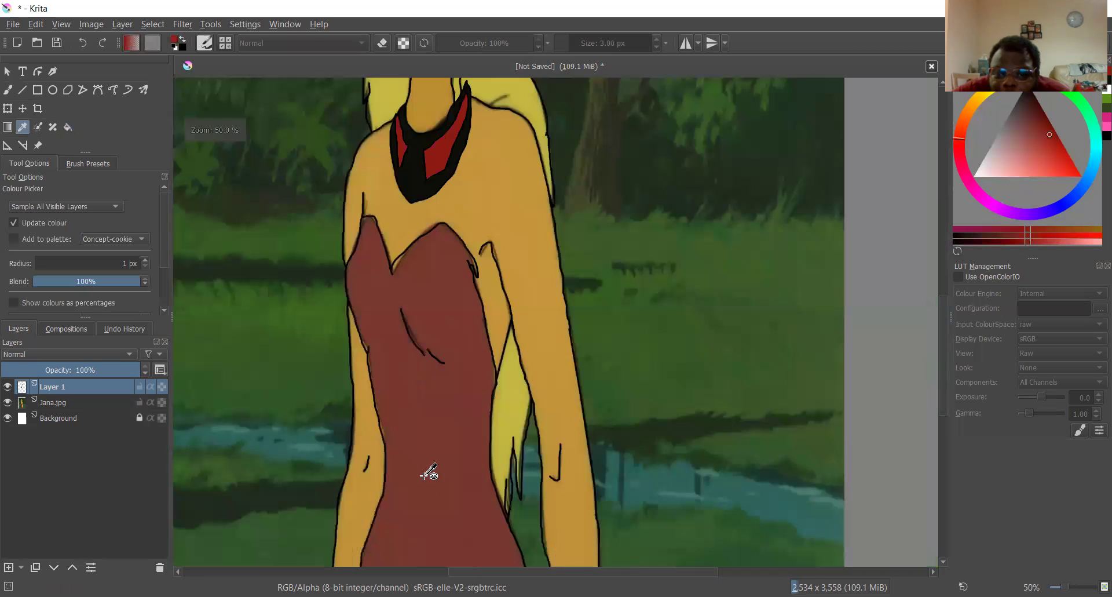
left_click(432, 410)
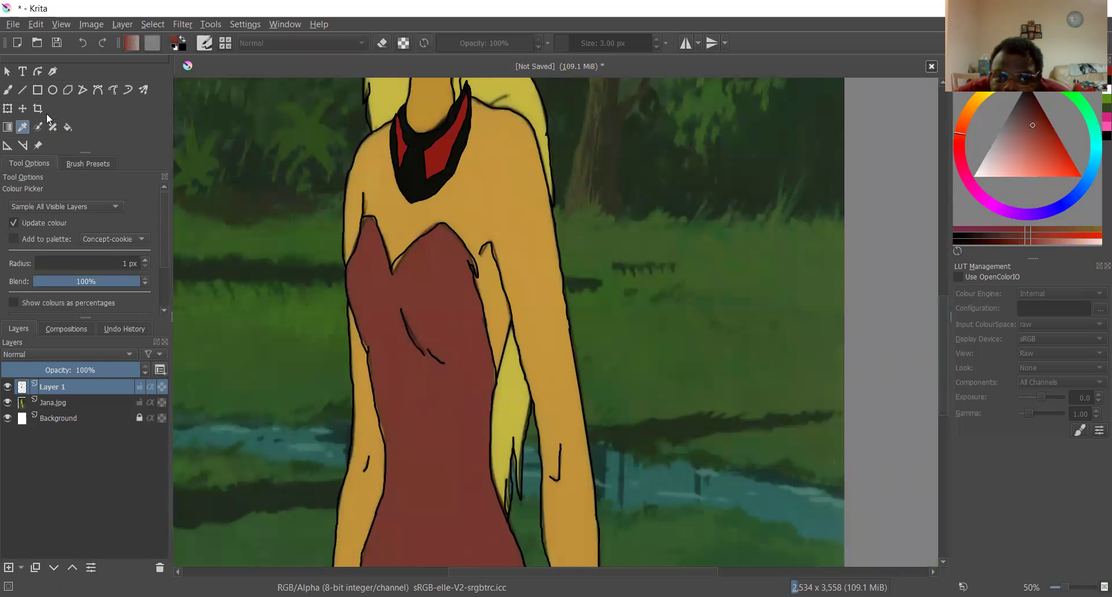
left_click(62, 127)
left_click(406, 290)
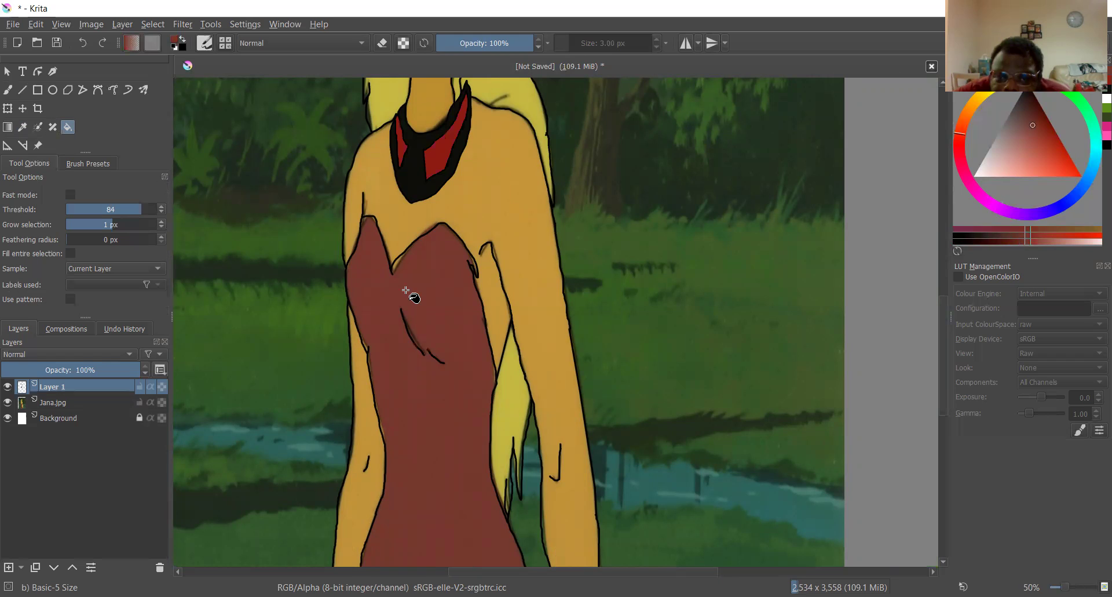
- Sample the orange-brown skin tone from the woman's face and switch back to the Fill tool
scroll(443, 295, "down", 3)
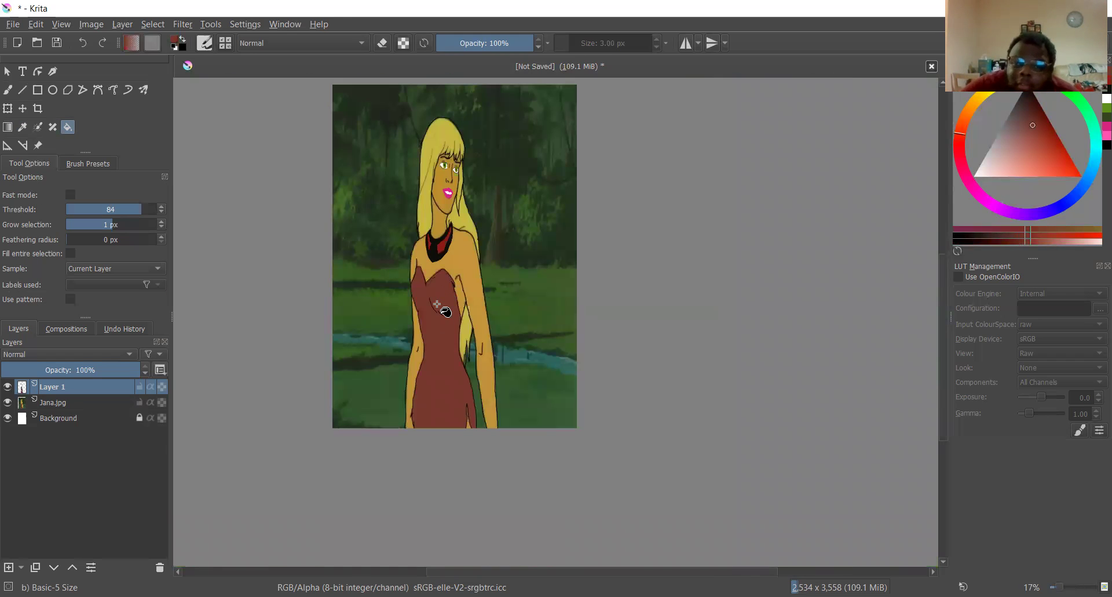
scroll(457, 266, "up", 3)
scroll(457, 273, "down", 3)
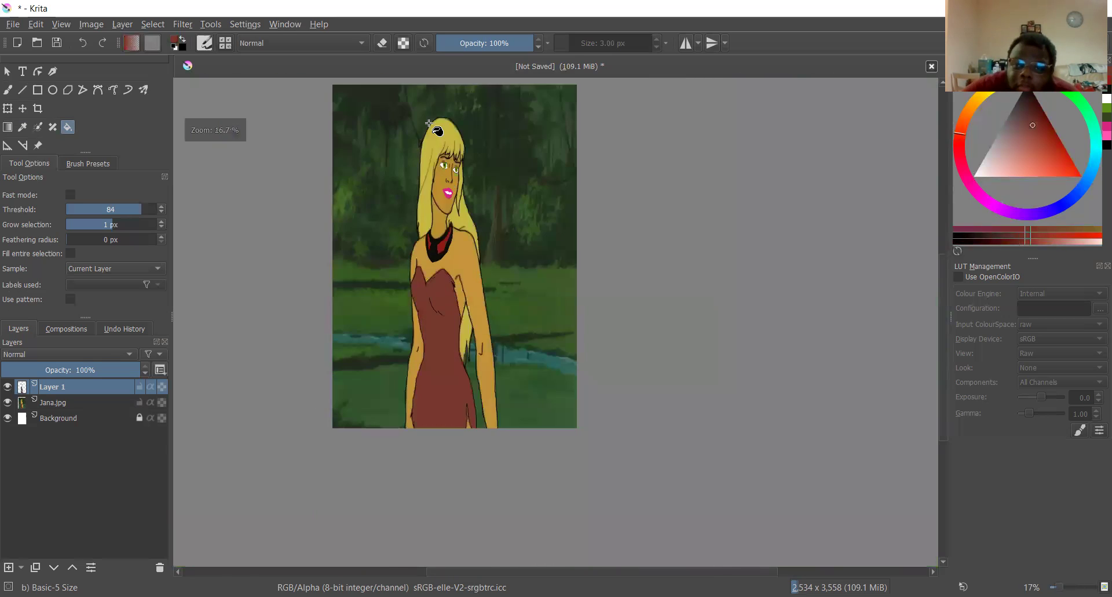
scroll(468, 302, "up", 3)
scroll(468, 302, "up", 3)
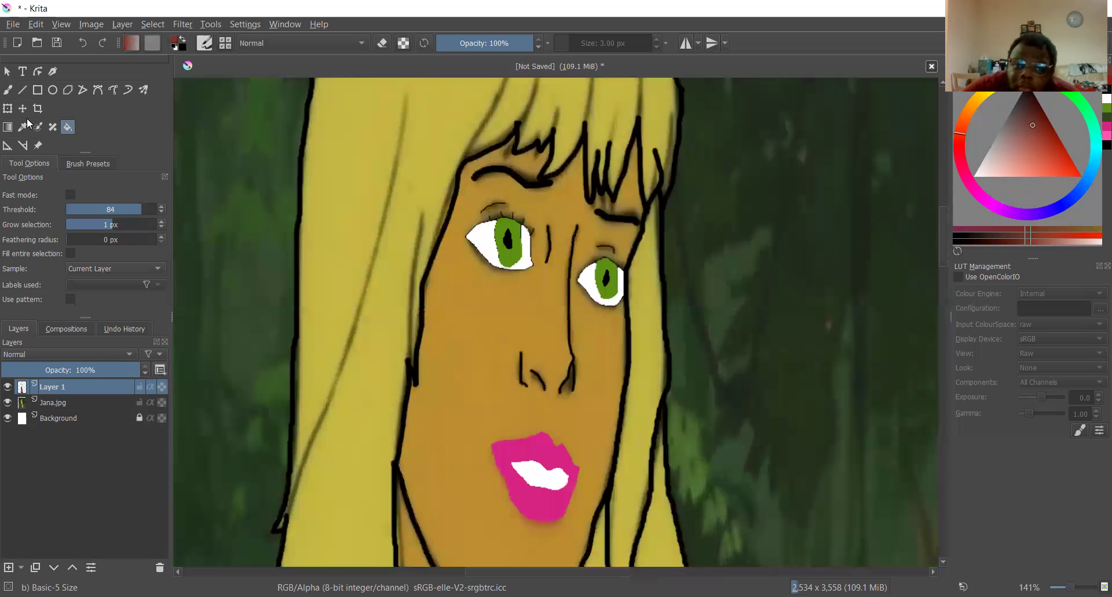
left_click(23, 128)
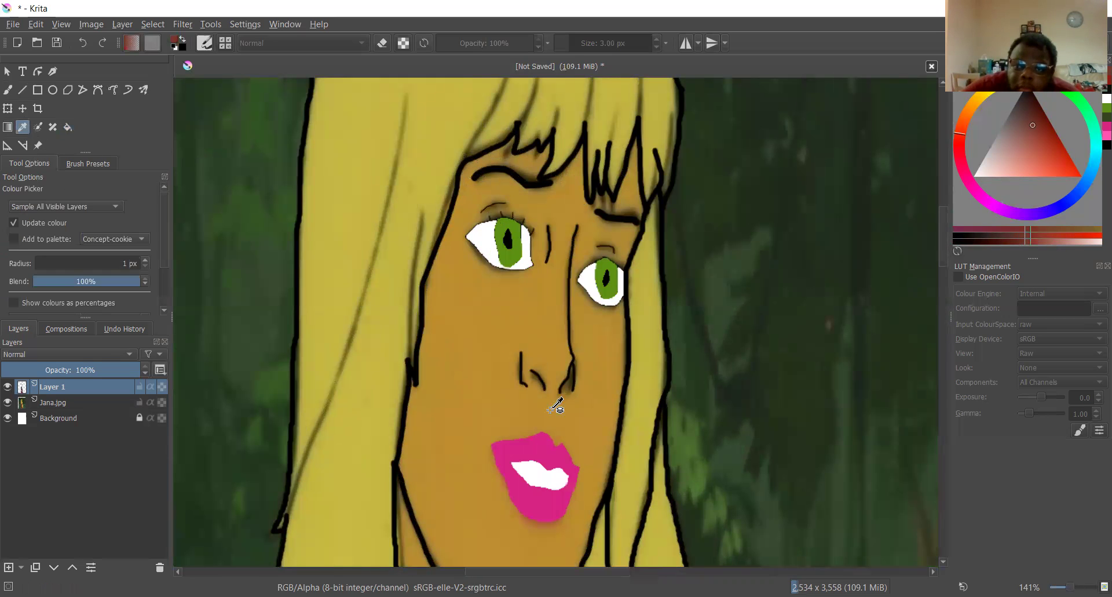
left_click(466, 397)
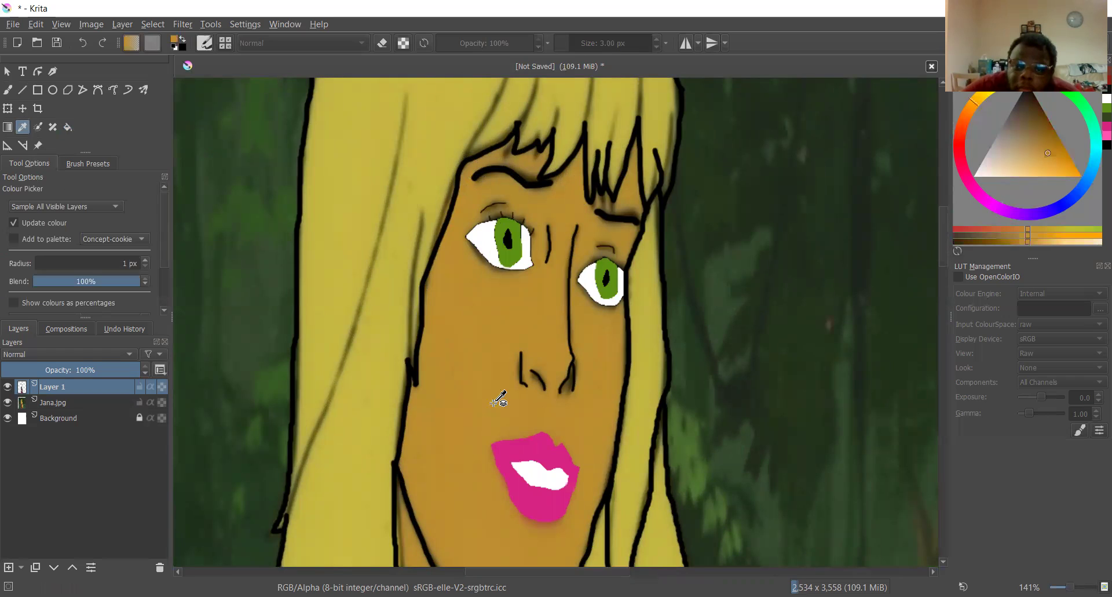
left_click(67, 127)
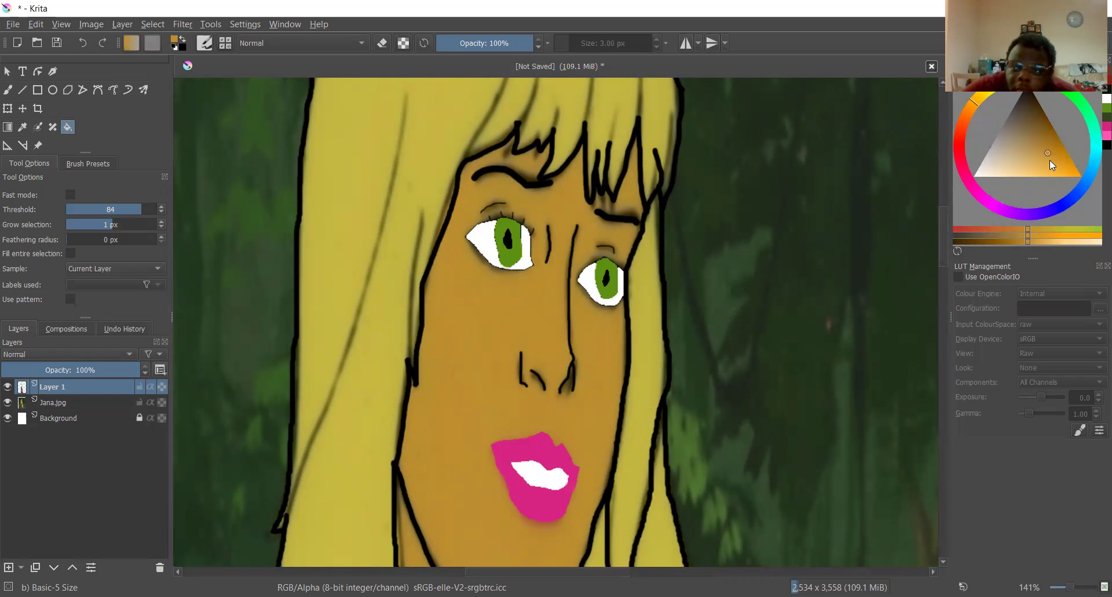
- Try a pale peach skin colour by filling the face and the neck with it
left_click_drag(1032, 180, 1013, 187)
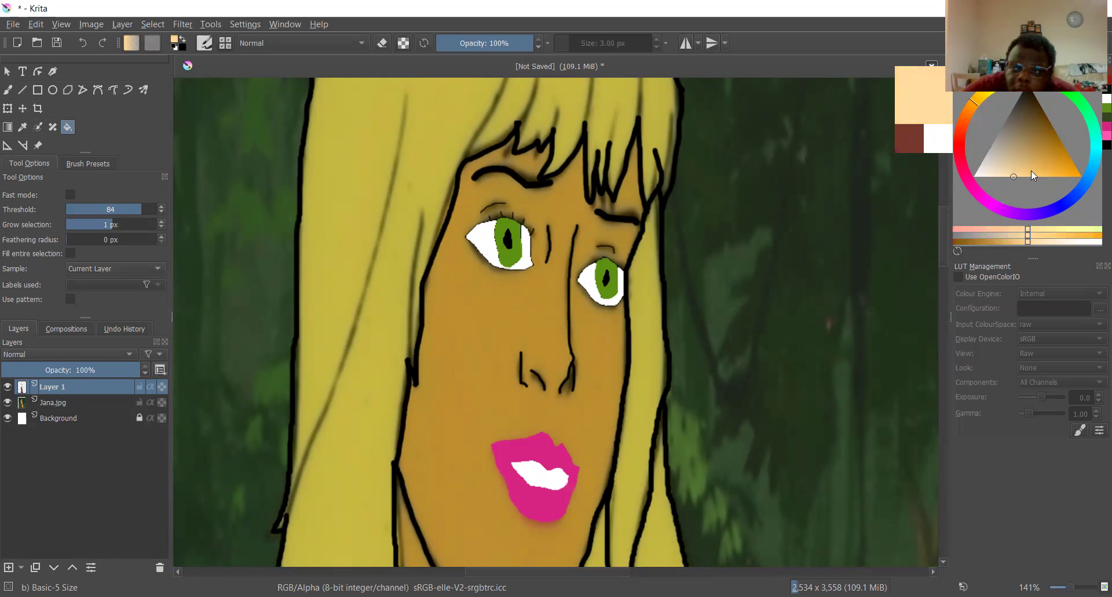
left_click(1011, 177)
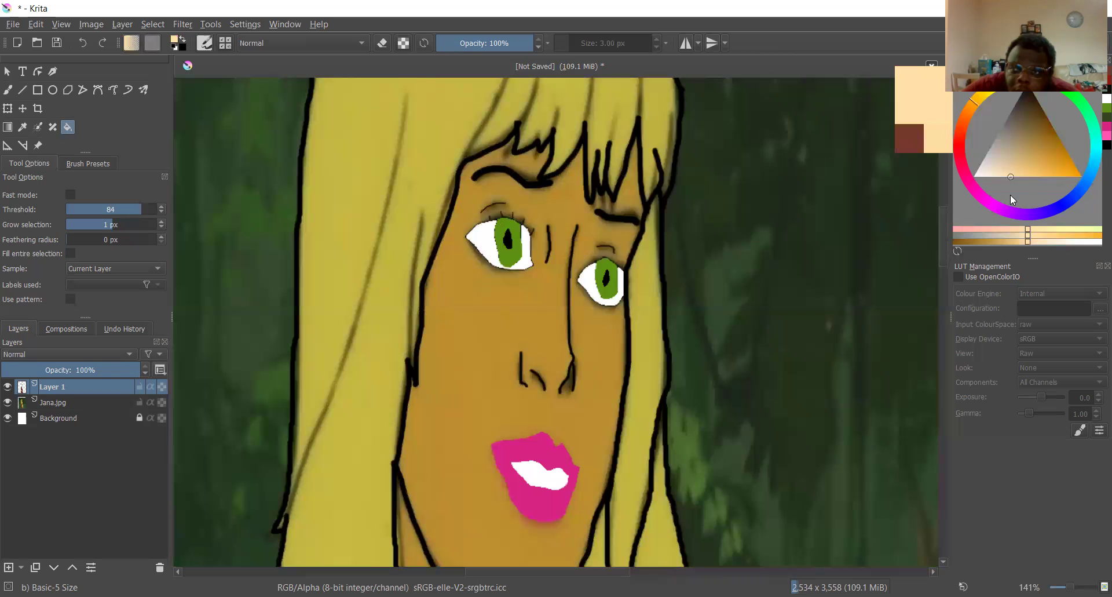
left_click(452, 278)
scroll(453, 278, "down", 4)
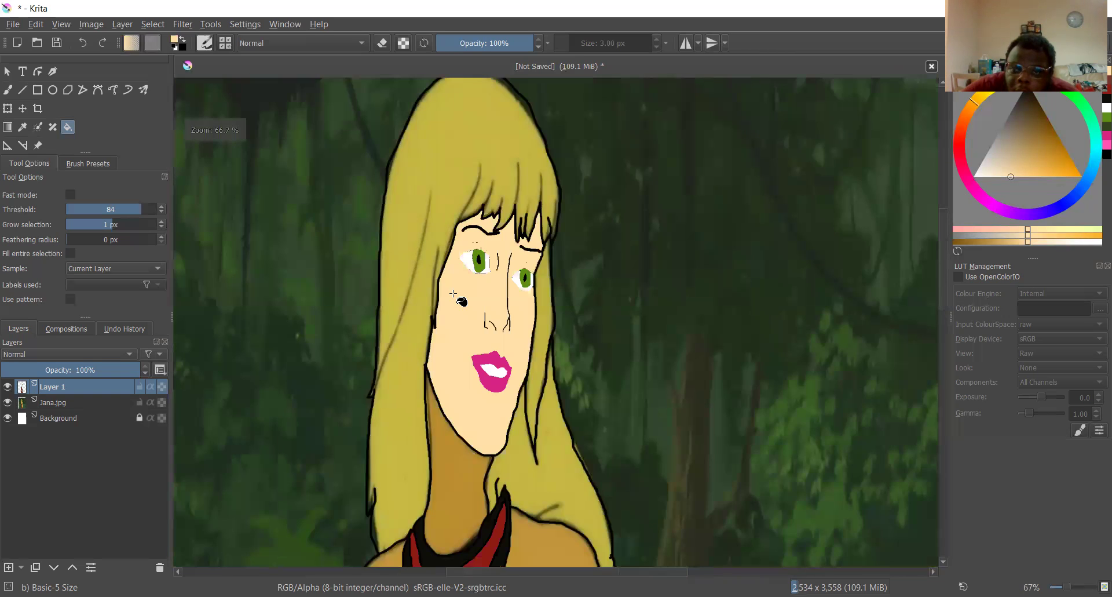
left_click(464, 488)
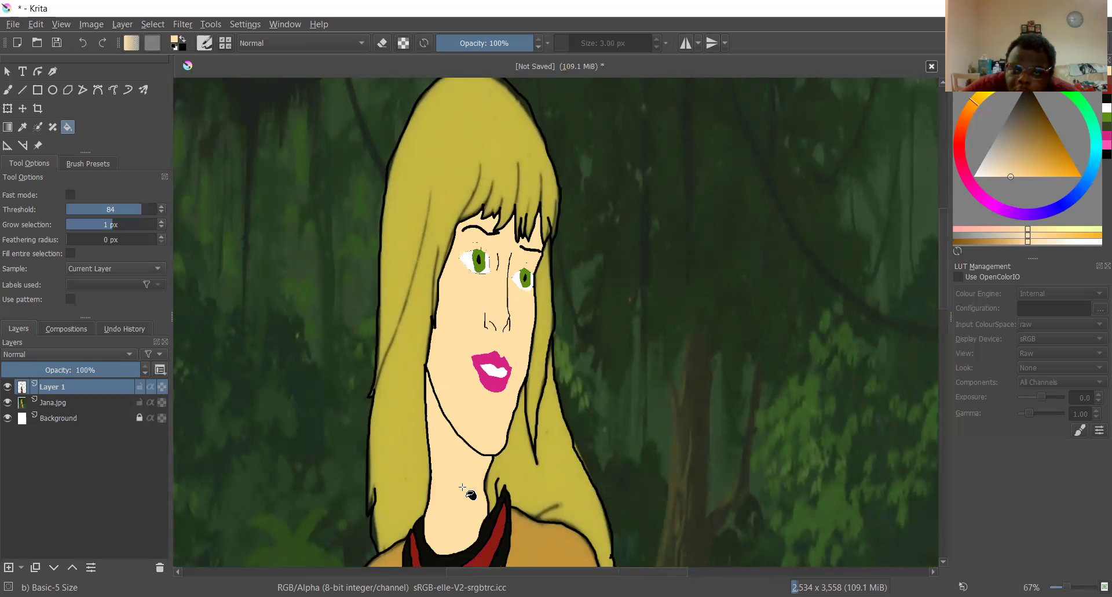
scroll(404, 393, "down", 3)
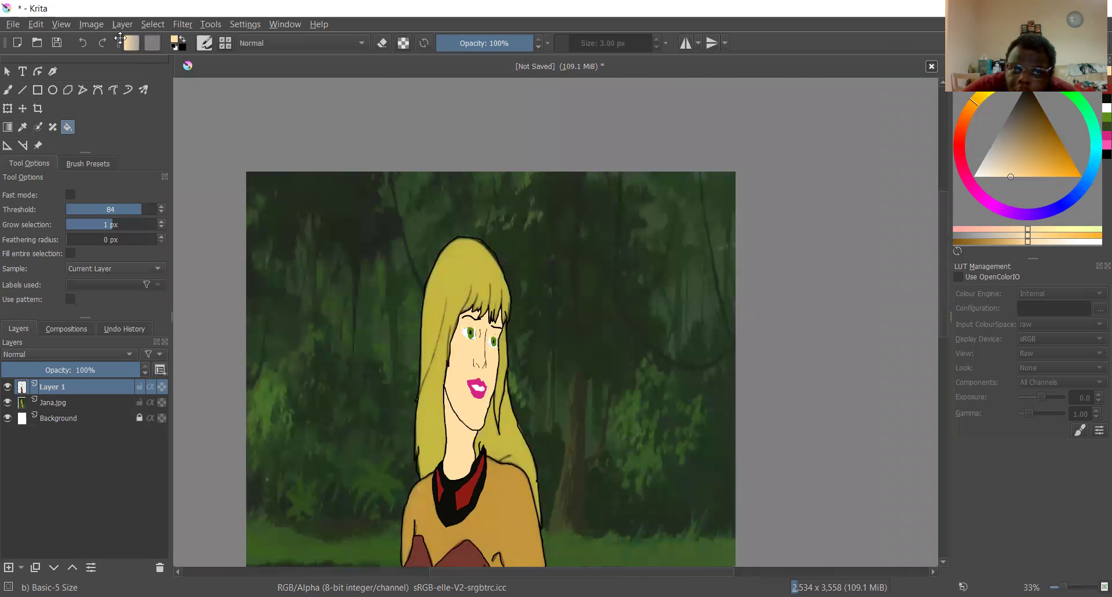
- Undo the two pale peach skin fills and pick a slightly more saturated peach as the fill colour
left_click(83, 43)
left_click(82, 43)
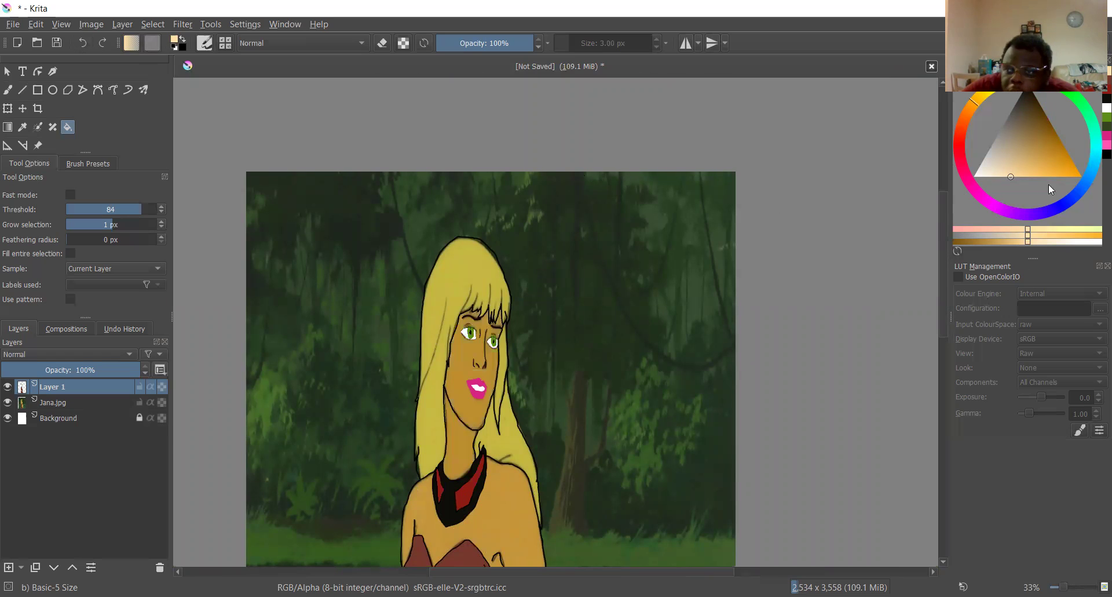
left_click(1022, 176)
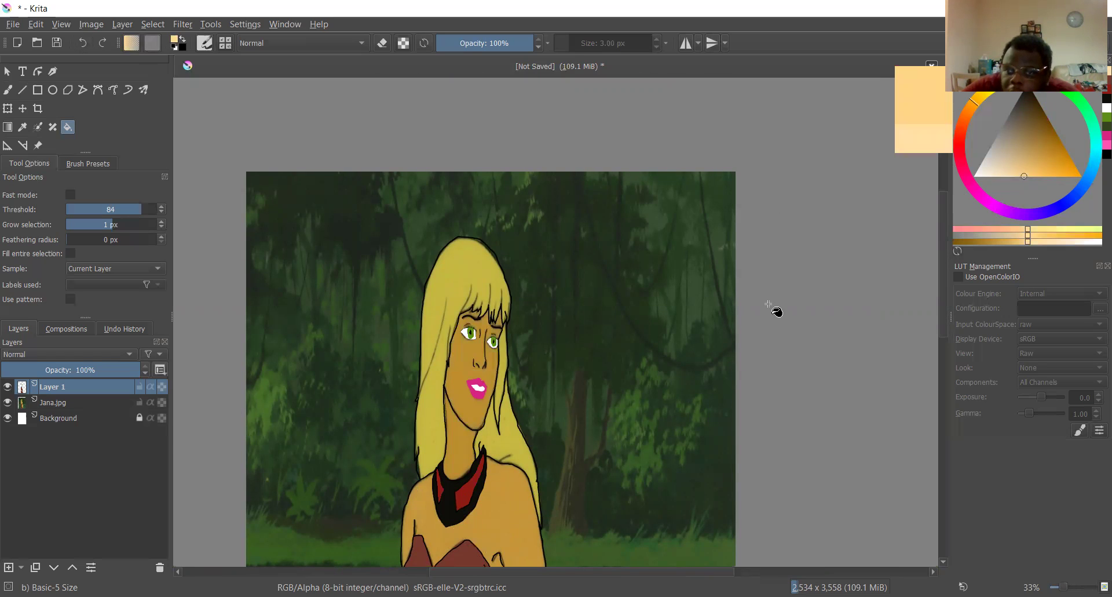
- Try the more saturated peach on the woman's face and neck with the selection grown by 1 px, and undo the fills
left_click(463, 400)
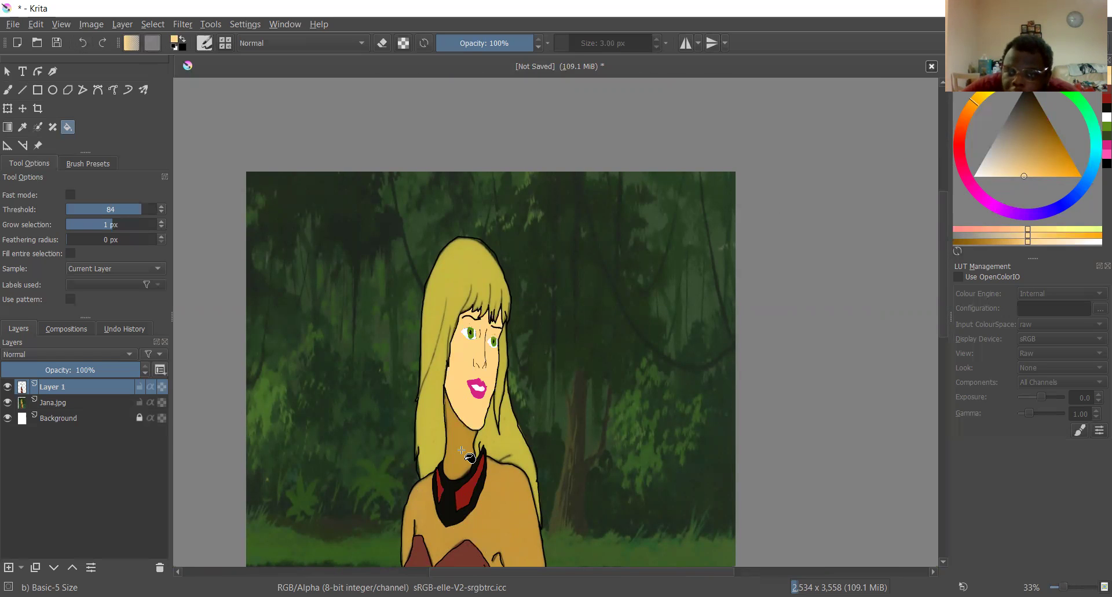
scroll(462, 450, "up", 3)
left_click(464, 452)
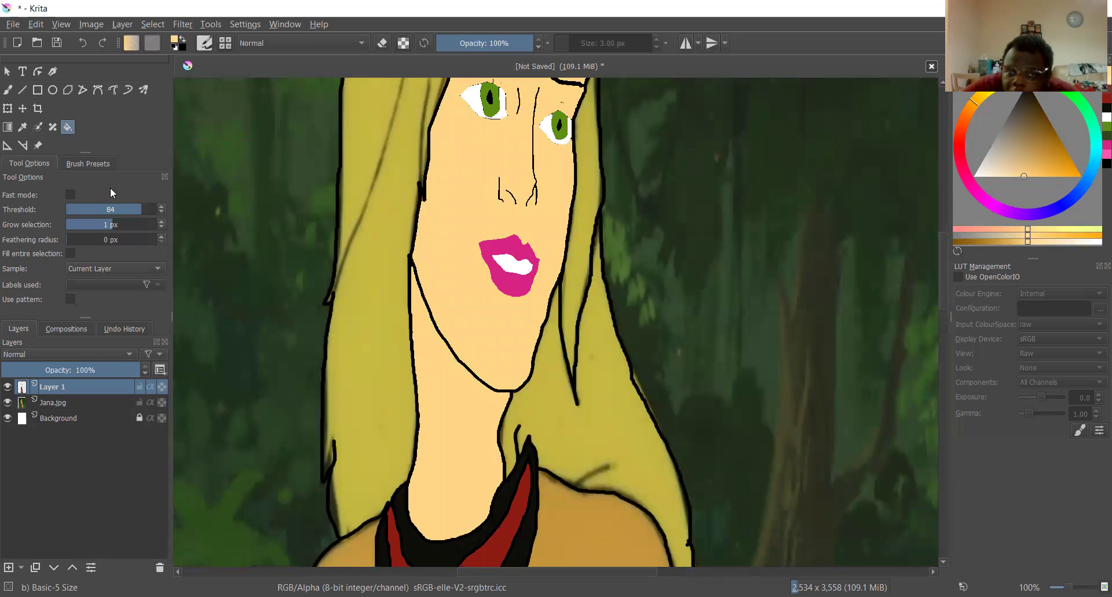
scroll(328, 274, "up", 2)
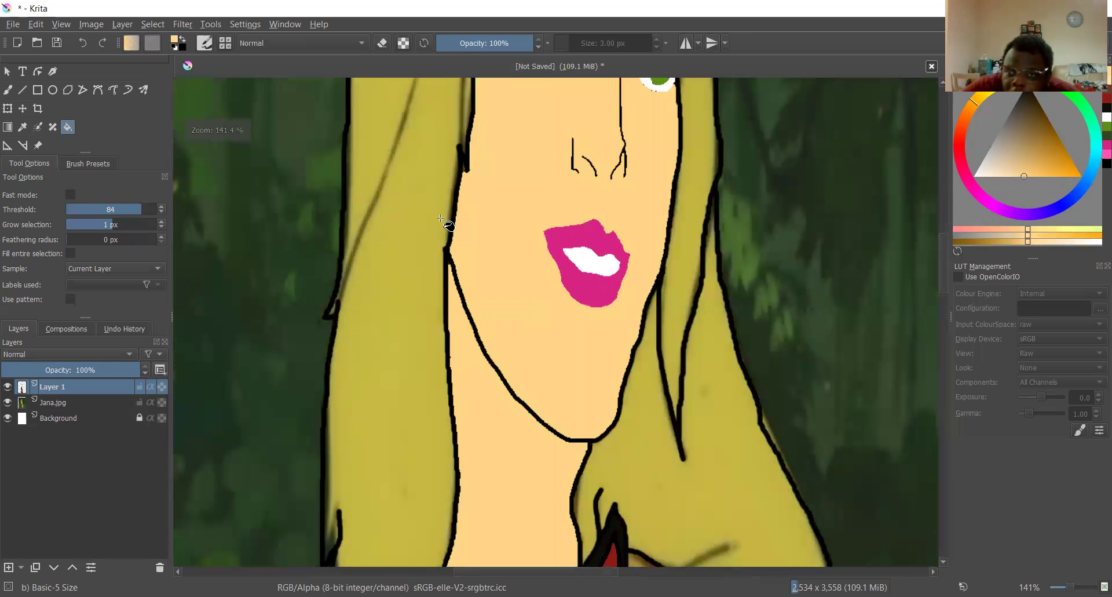
scroll(509, 267, "up", 2)
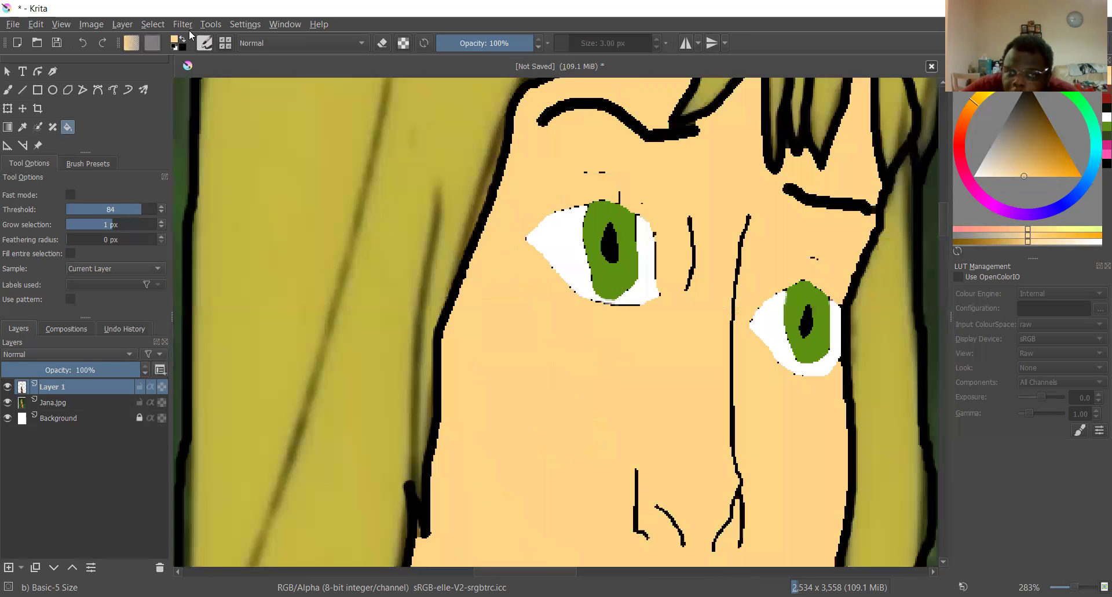
left_click(87, 44)
- Set the Fill tool's grow selection to 0 px and fill the woman's face with the peach
left_click(161, 221)
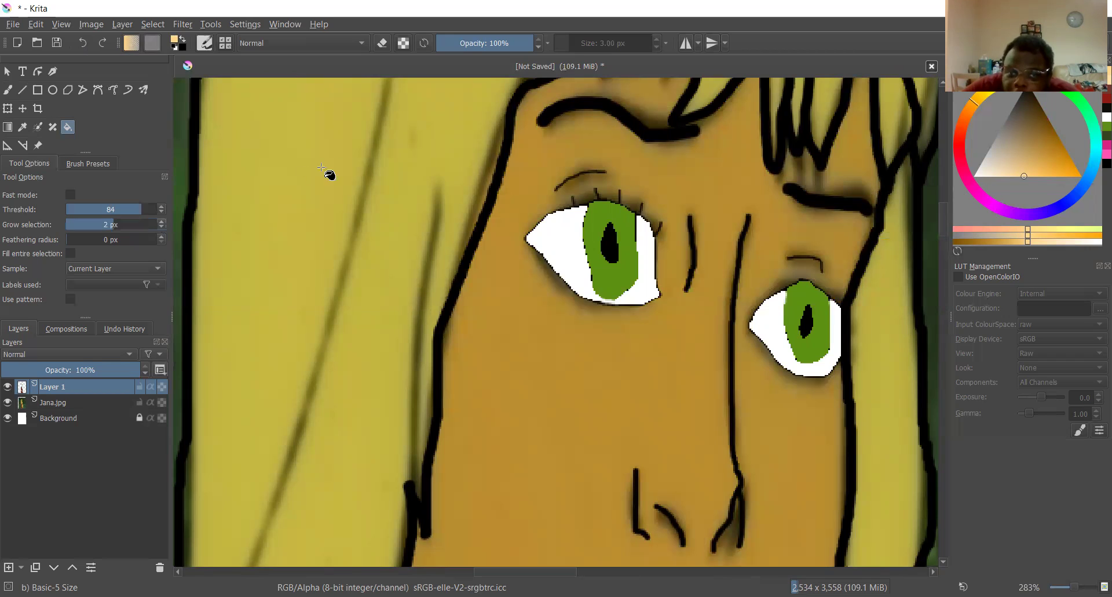
left_click(112, 226)
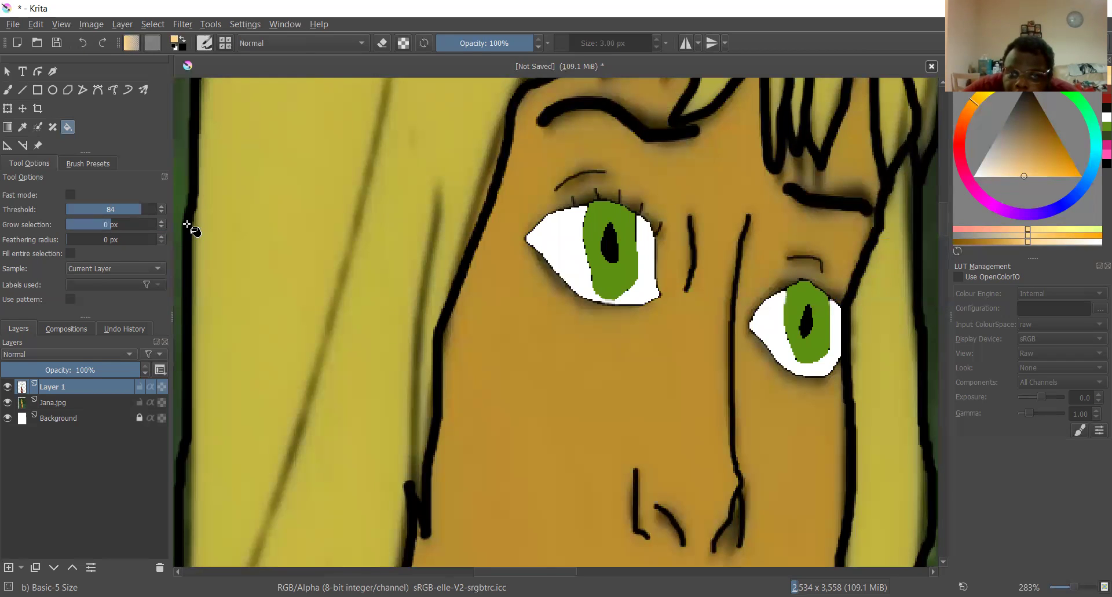
left_click(563, 159)
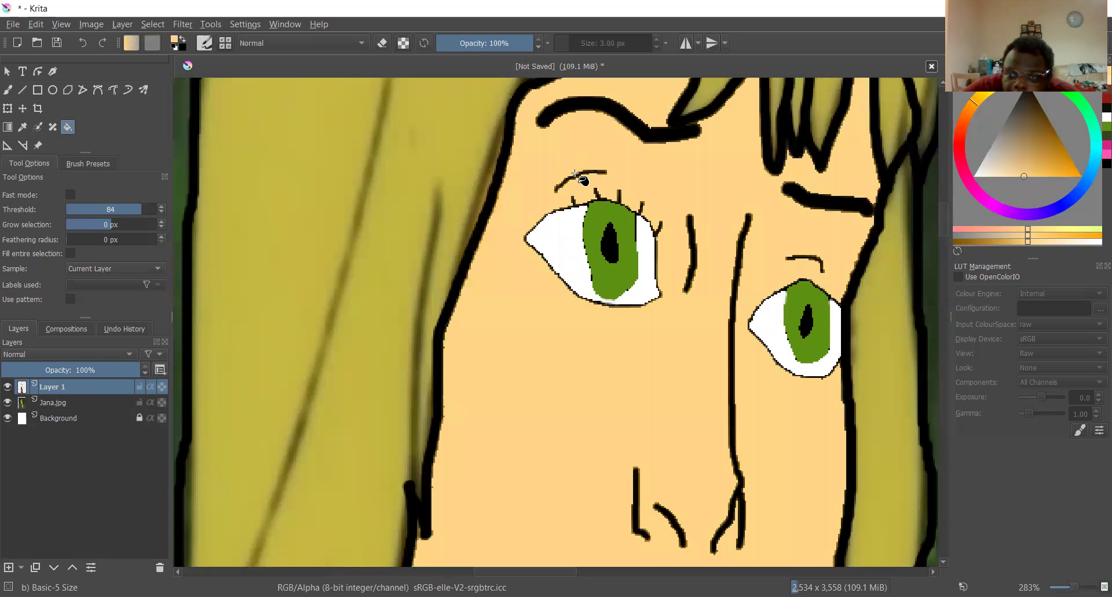
- Set the Fill tool's grow selection to 1 px and fill the woman's neck with the peach
key("minus")
key("minus")
key("plus")
key("plus")
key("minus")
key("minus")
key("minus")
key("minus")
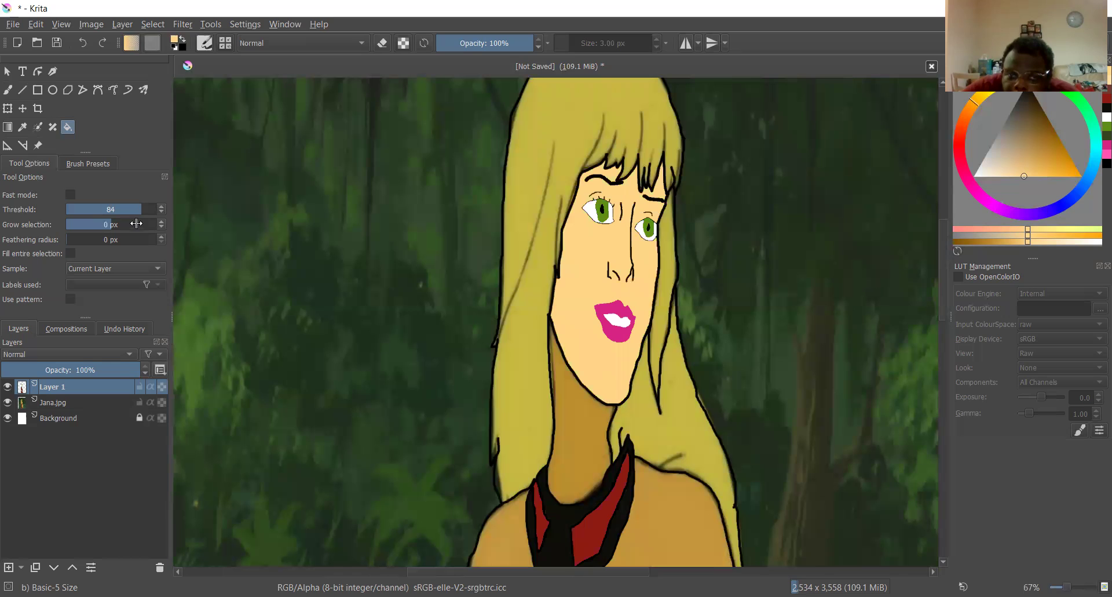
left_click(578, 441)
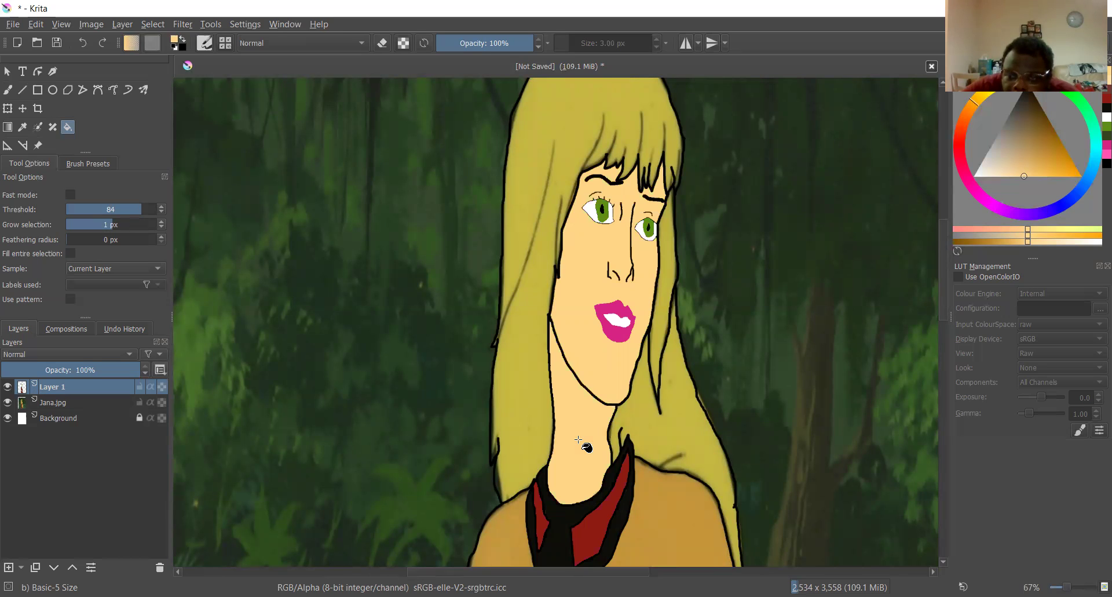
- Fill the woman's chest and shoulders and both of her arms with the peach skin colour
key("minus")
key("minus")
key("minus")
key("minus")
key("plus")
key("plus")
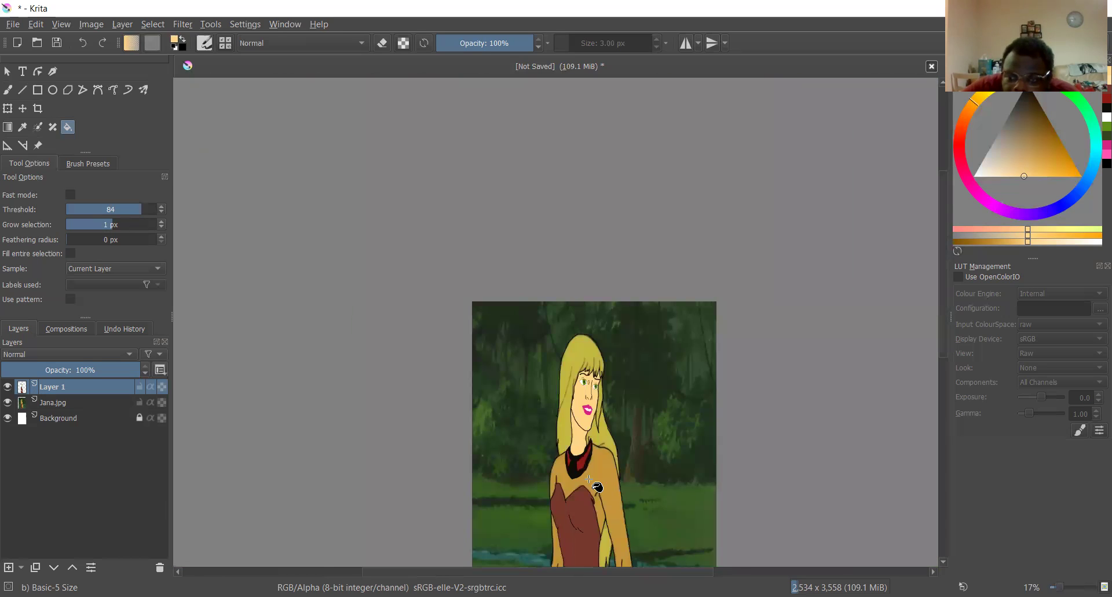
left_click(610, 468)
key("minus")
key("minus")
key("minus")
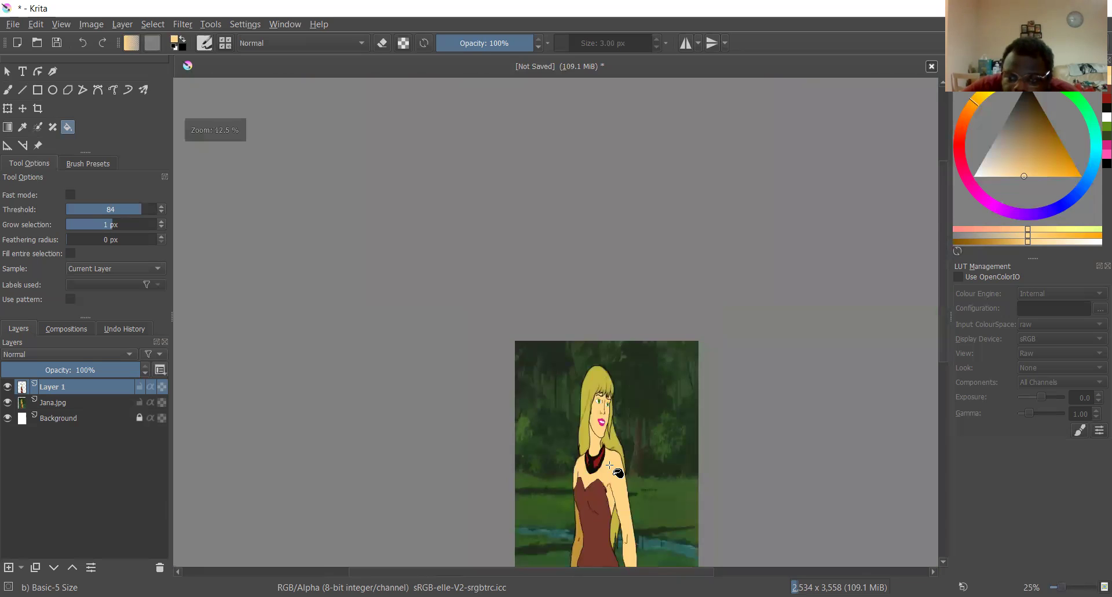
scroll(571, 514, "up", 4)
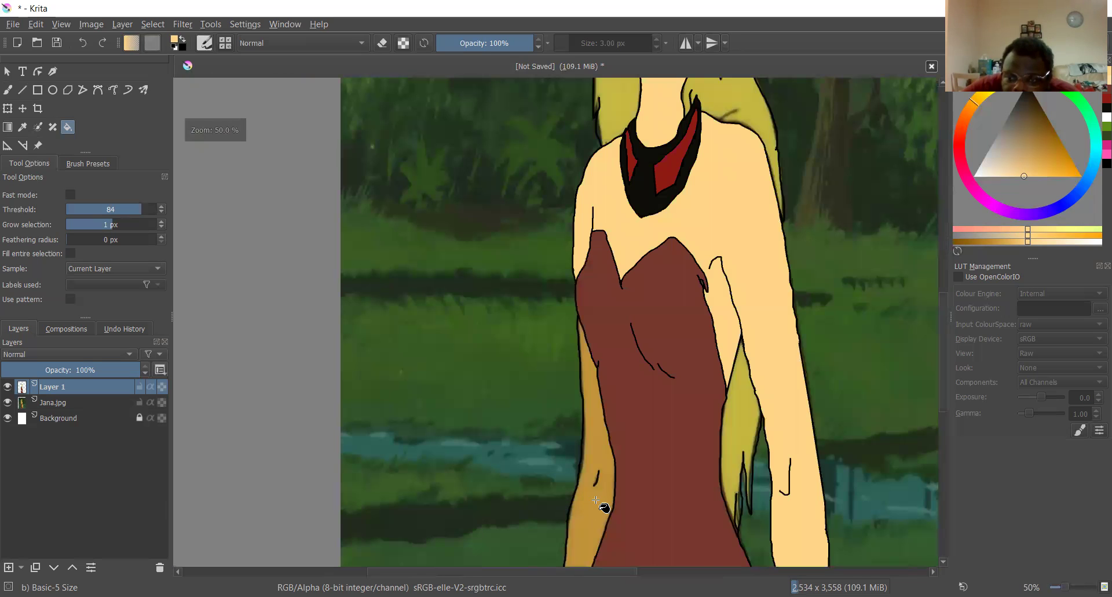
left_click(596, 500)
- Fill the narrow slit at the lower edge of the dress with the peach skin colour
scroll(597, 500, "down", 4)
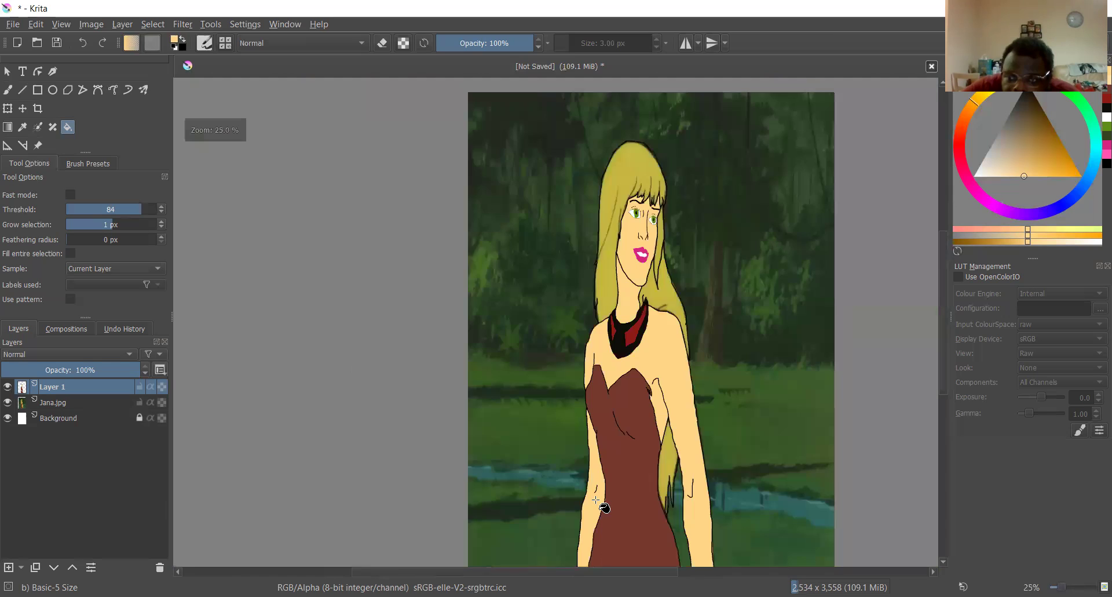
scroll(596, 504, "up", 5)
scroll(591, 427, "down", 5)
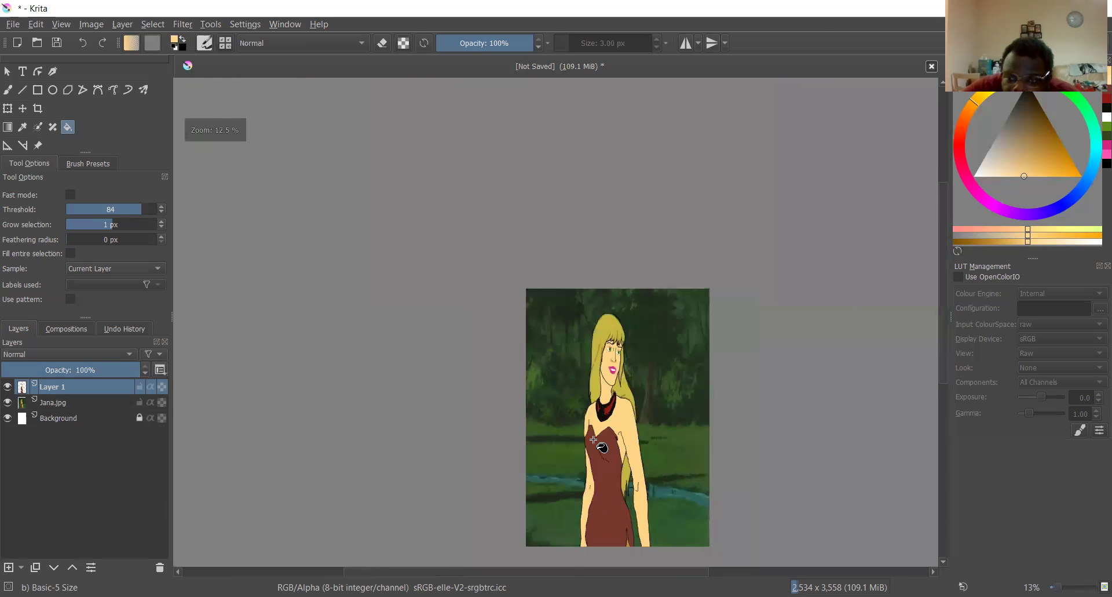
scroll(623, 473, "up", 7)
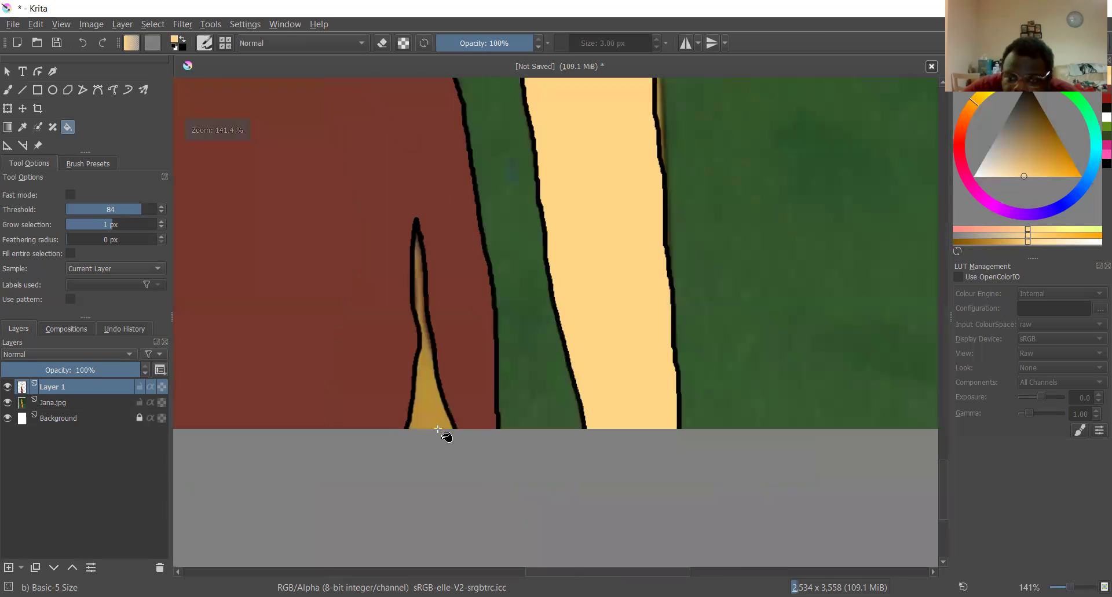
left_click(432, 412)
scroll(440, 420, "down", 6)
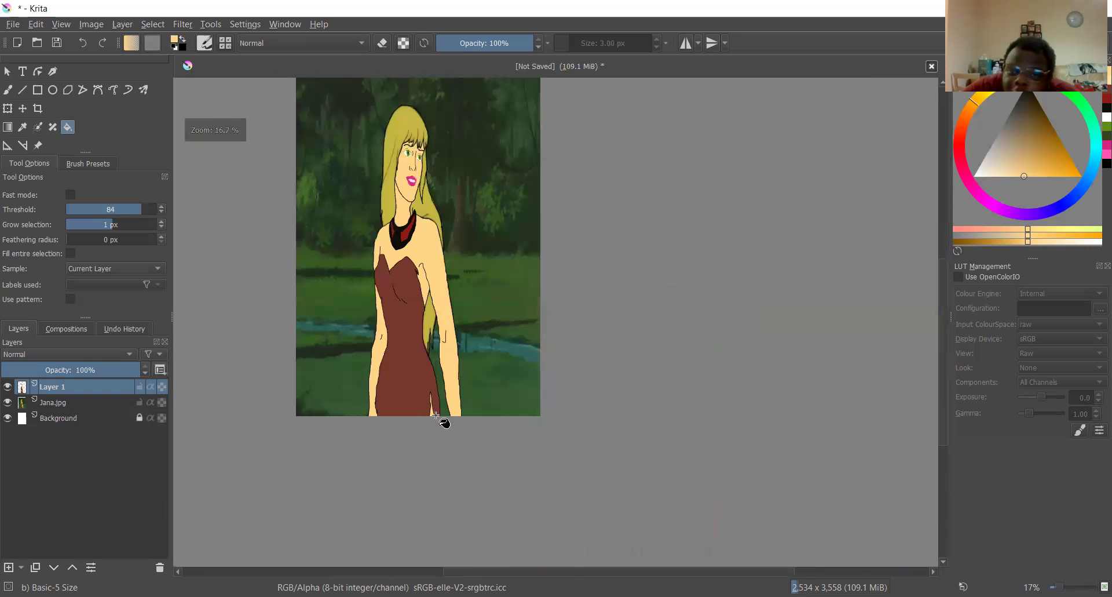
- Change the fill colour's hue to yellow and pick a pale yellow for the hair
scroll(373, 89, "up", 4)
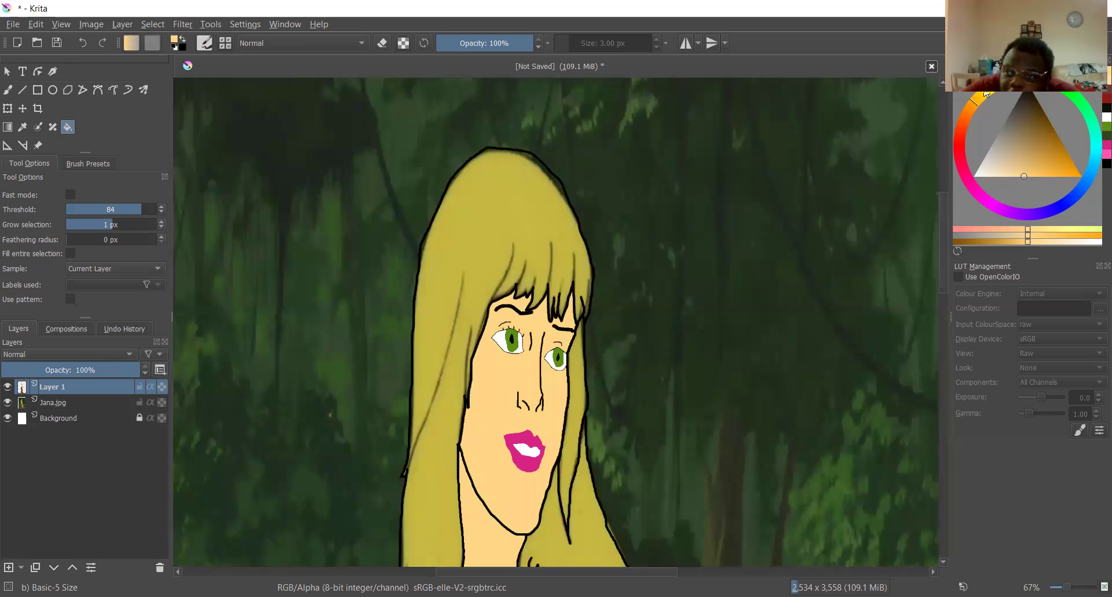
left_click(997, 95)
left_click(1014, 182)
left_click_drag(1013, 182, 1016, 182)
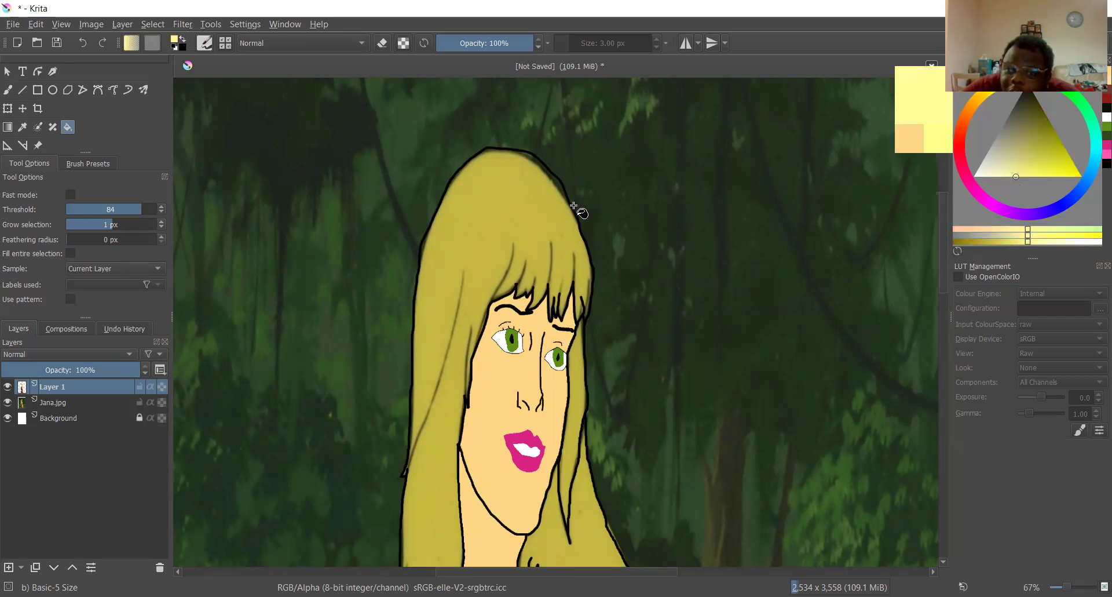
- Try the pale yellow on the main area of the hair and undo that fill
left_click(496, 215)
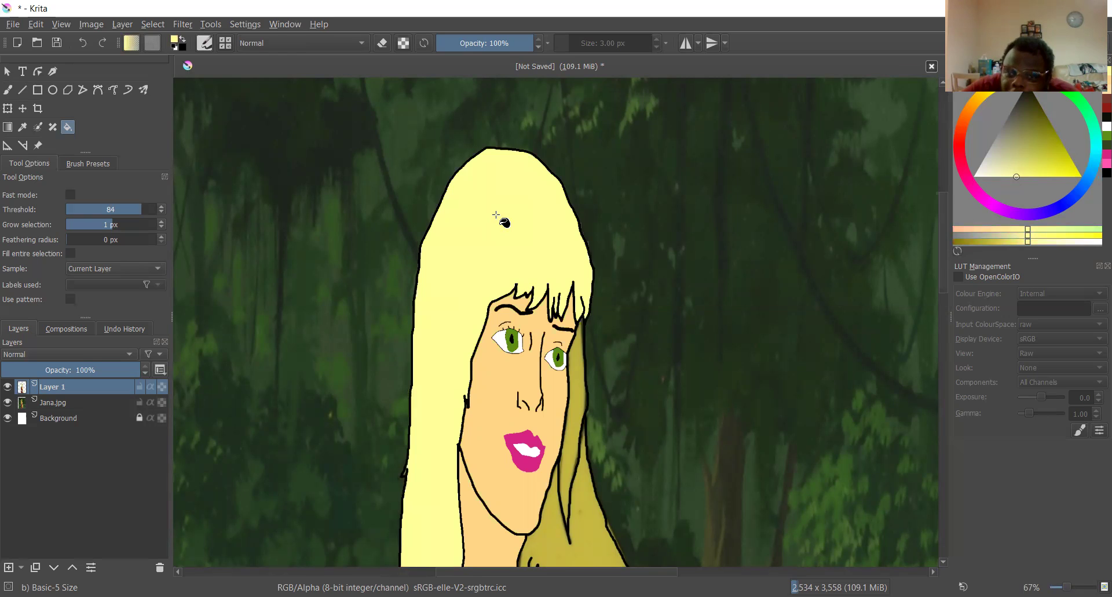
scroll(498, 221, "down", 3)
scroll(510, 243, "up", 3)
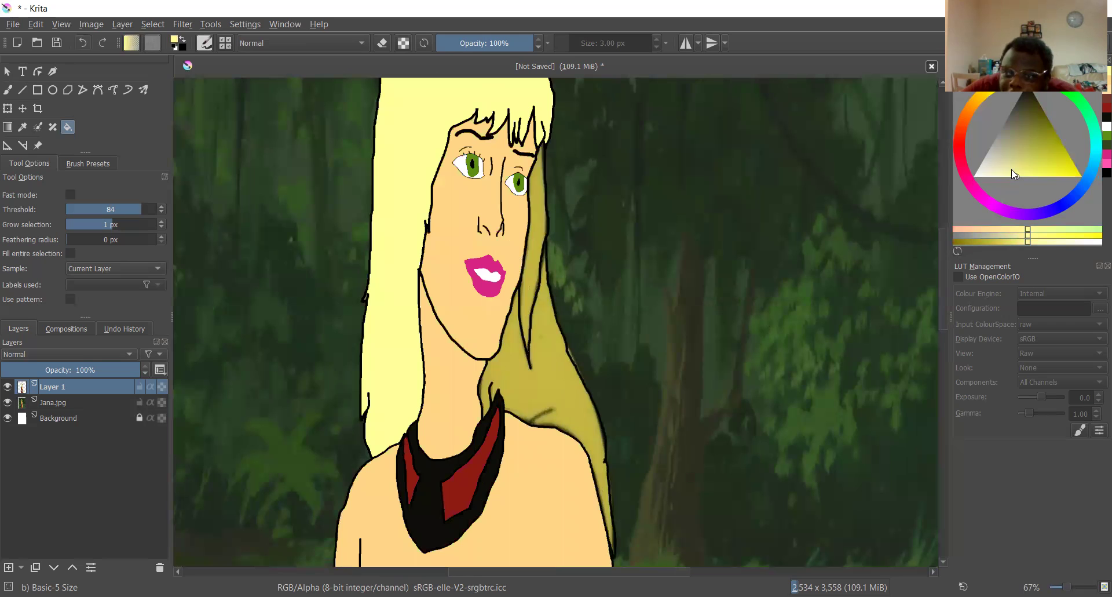
key("ctrl+z")
- Pick a more saturated yellow and fill the main hair, the hair behind the neck and the strand beside the face
left_click(1031, 168)
left_click_drag(1031, 169, 1033, 173)
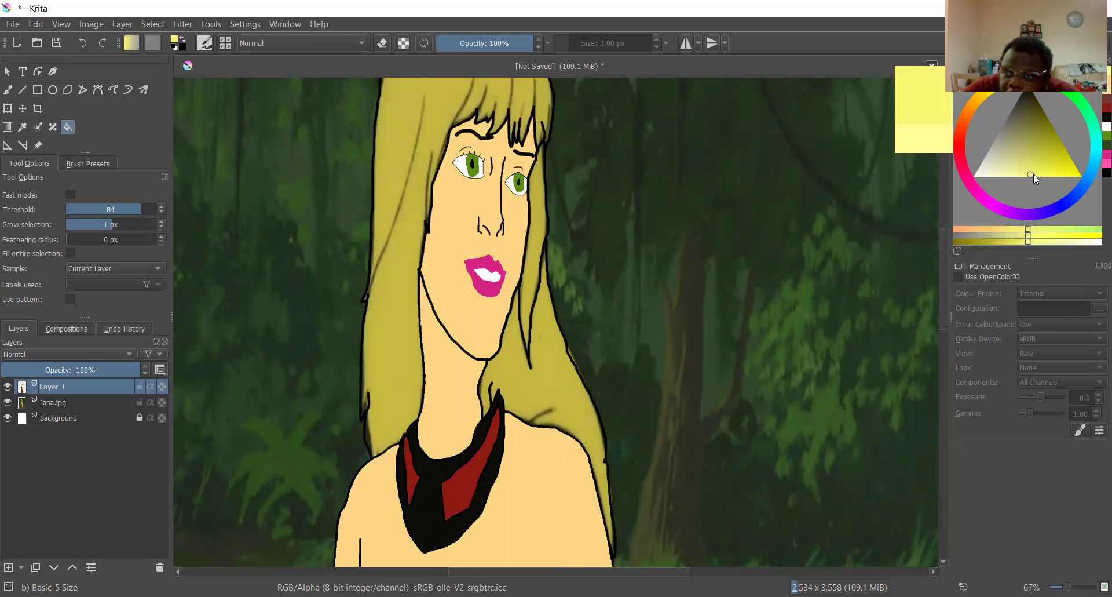
left_click(401, 168)
left_click(550, 370)
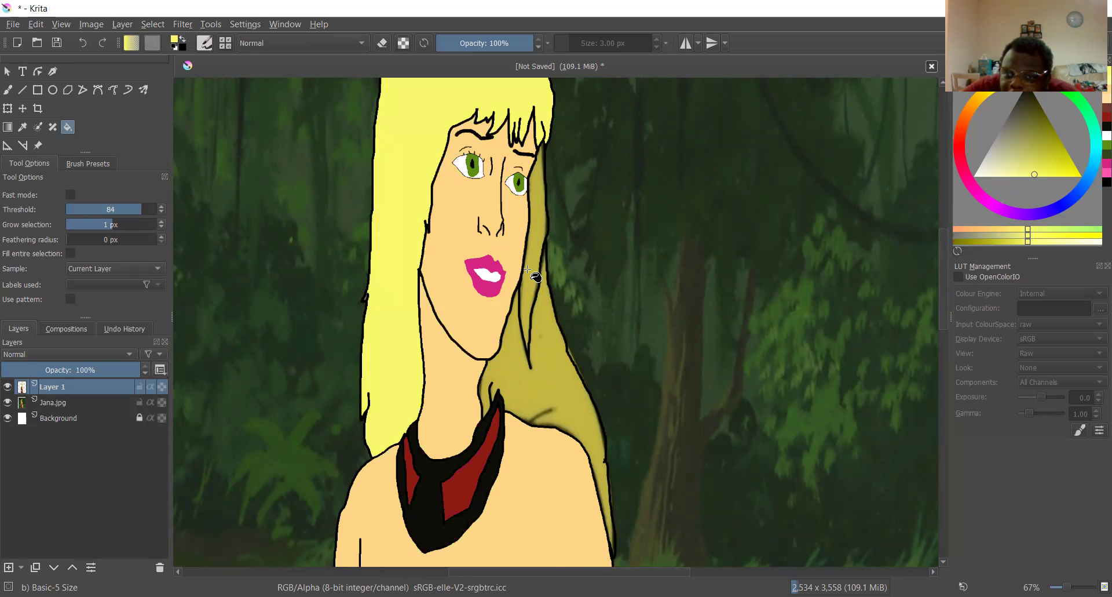
left_click(543, 209)
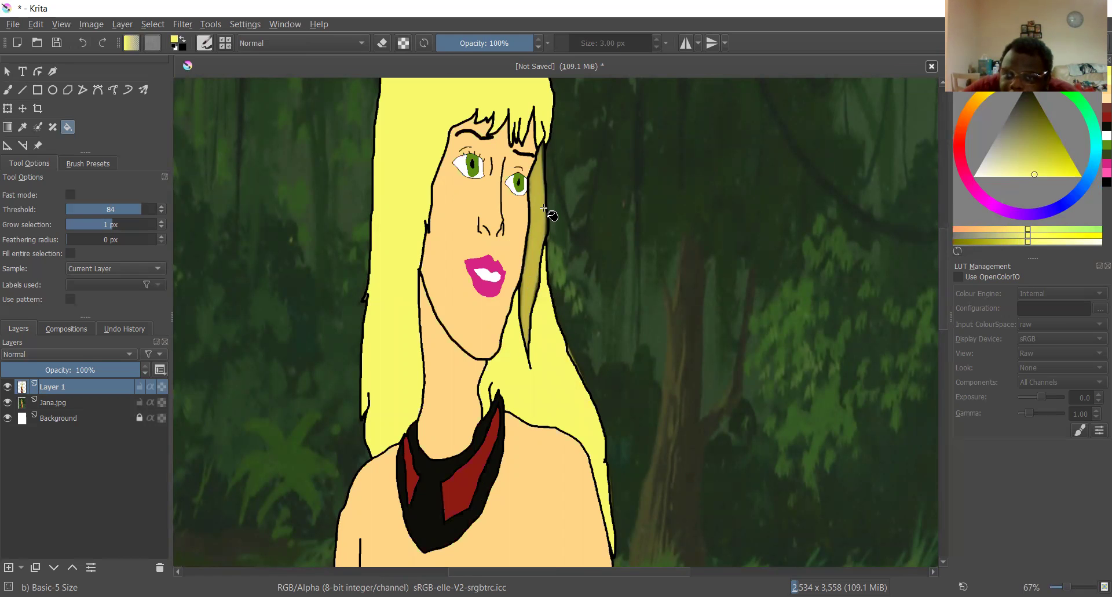
- Fill the lock of hair showing between the dress and the arm with the same yellow
scroll(544, 287, "down", 4)
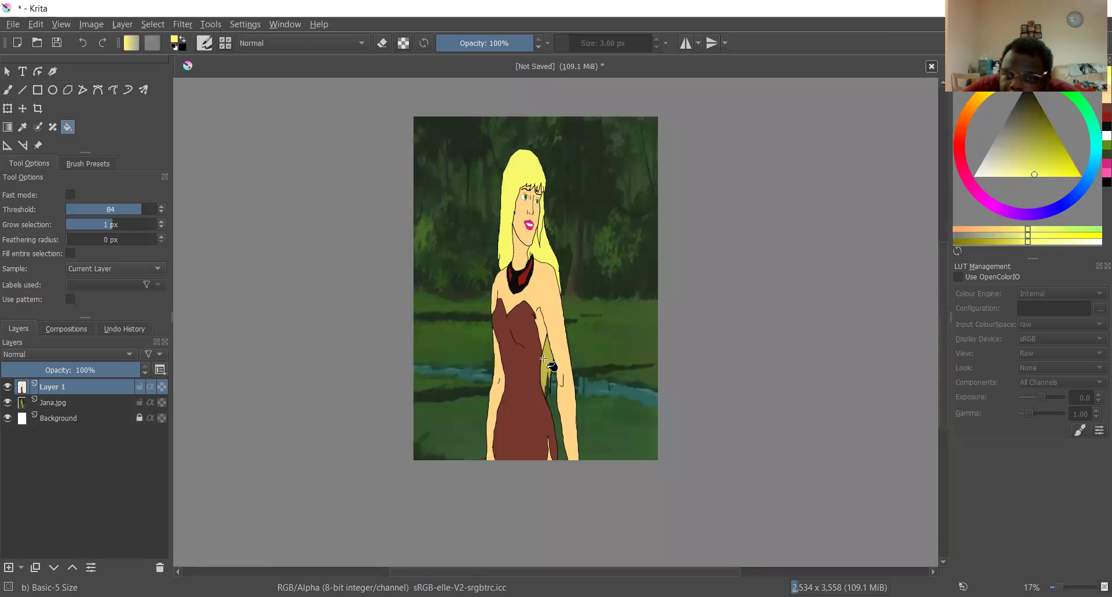
scroll(543, 372, "up", 4)
left_click(543, 371)
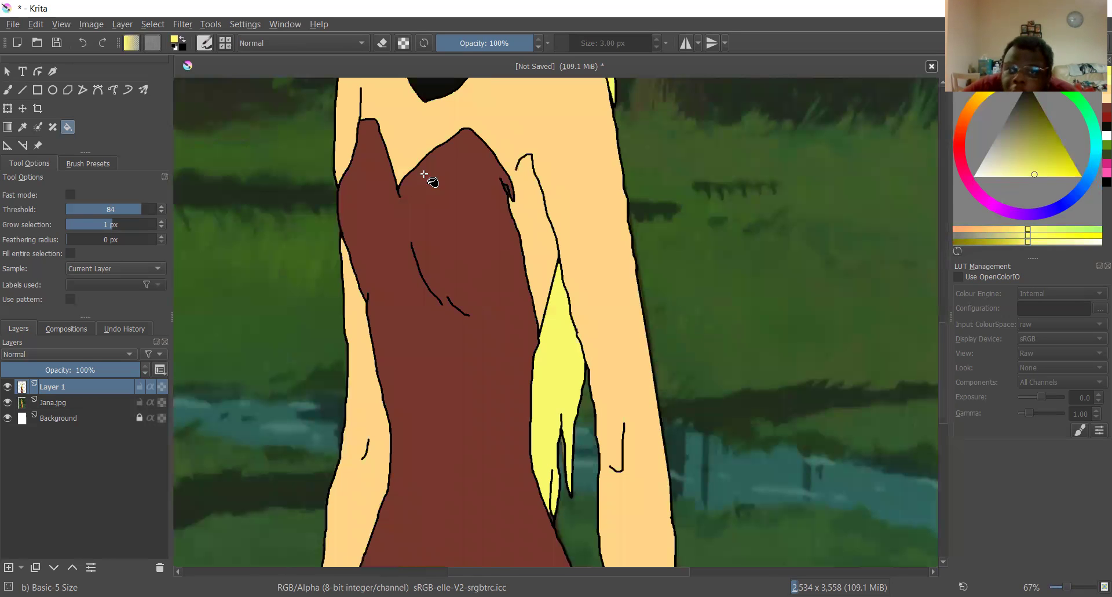
- Examine the coloured figure from the hair down to the dress for areas left unfilled
scroll(580, 142, "up", 4)
scroll(585, 140, "down", 6)
scroll(591, 186, "up", 3)
scroll(596, 179, "down", 3)
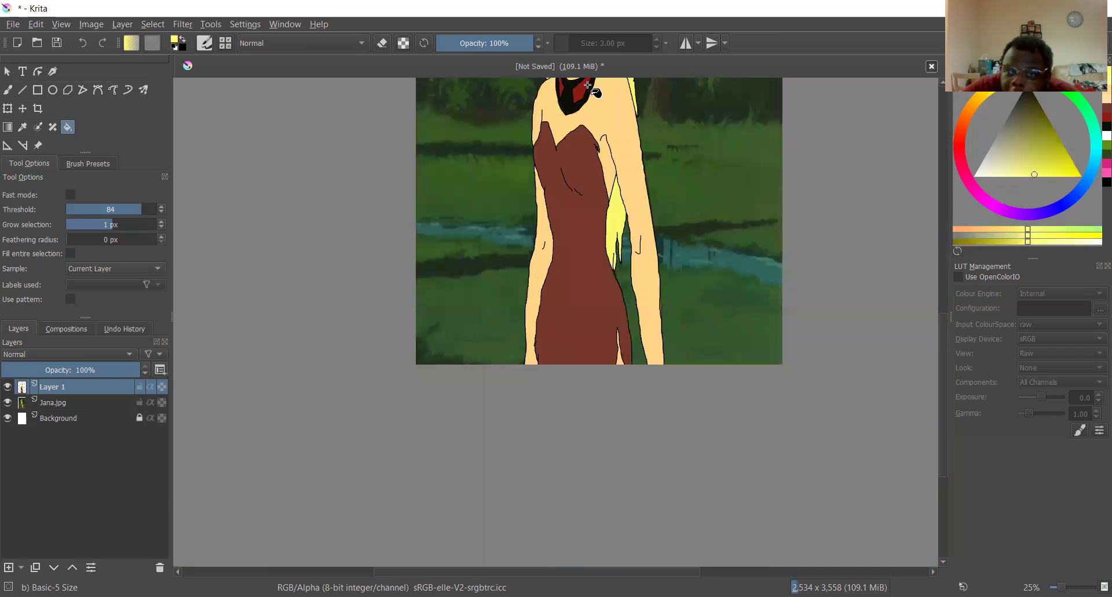
scroll(590, 87, "down", 3)
scroll(605, 90, "up", 6)
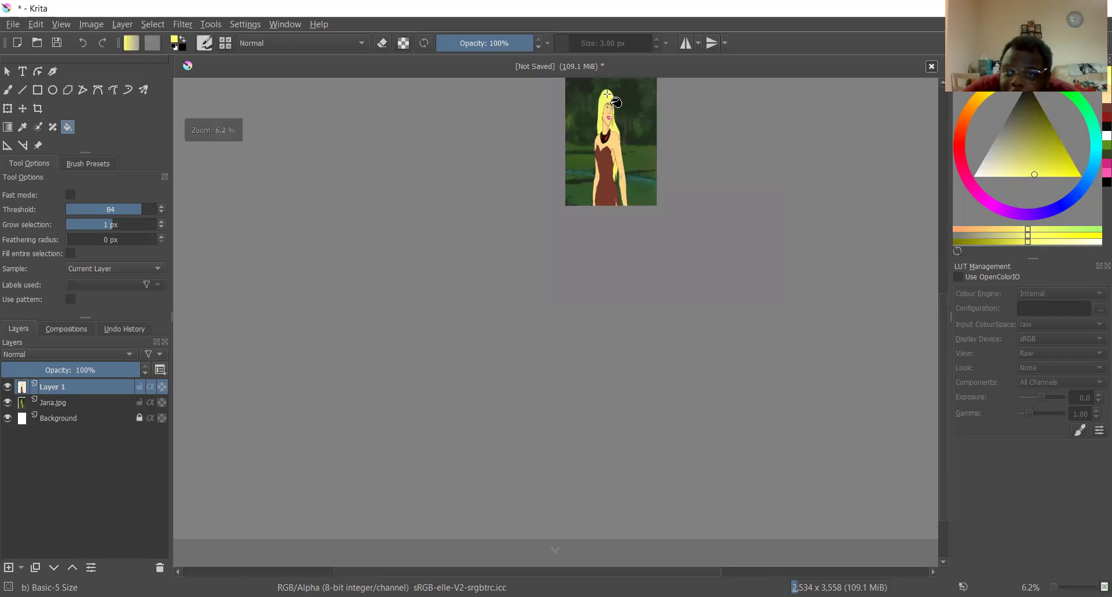
scroll(607, 92, "up", 2)
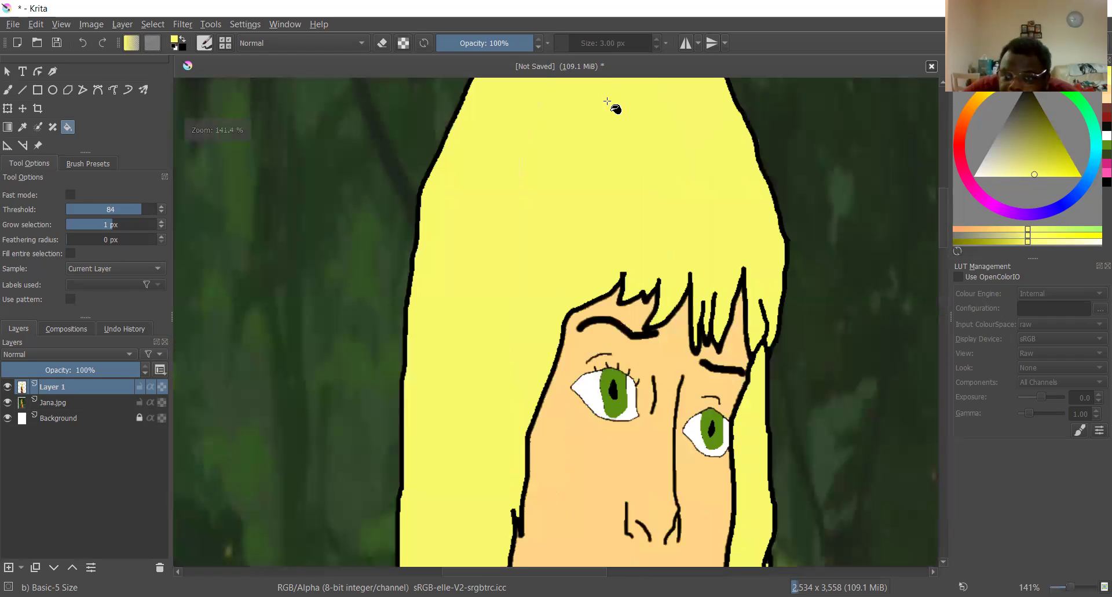
scroll(607, 101, "down", 2)
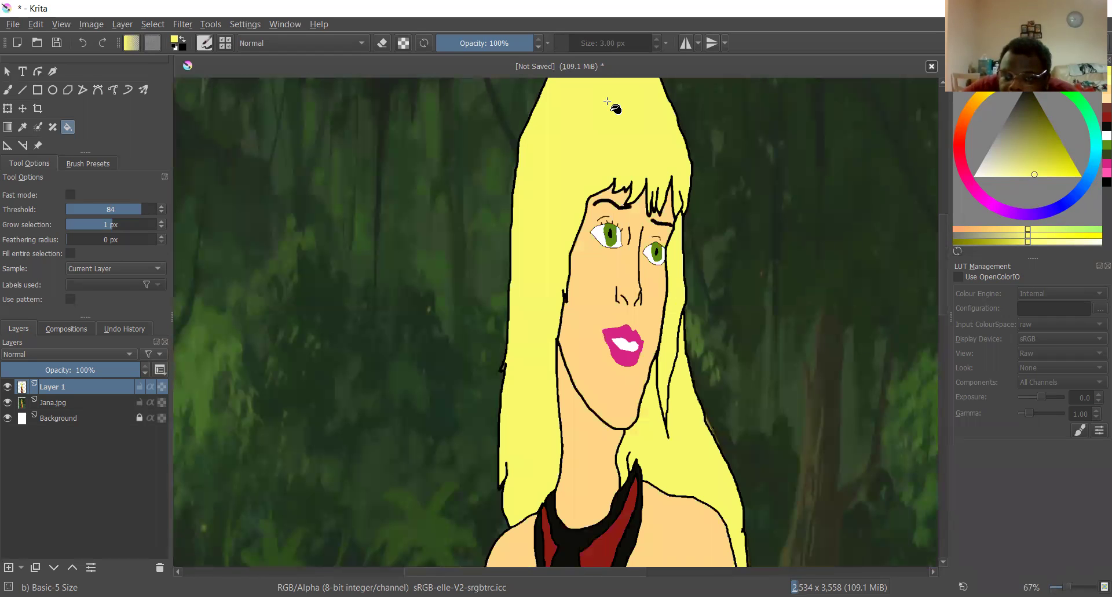
scroll(607, 102, "down", 3)
- Sample the brownish red of the dress, switch to the Freehand Brush tool and inspect the small gap at the dress's armpit
scroll(620, 295, "up", 6)
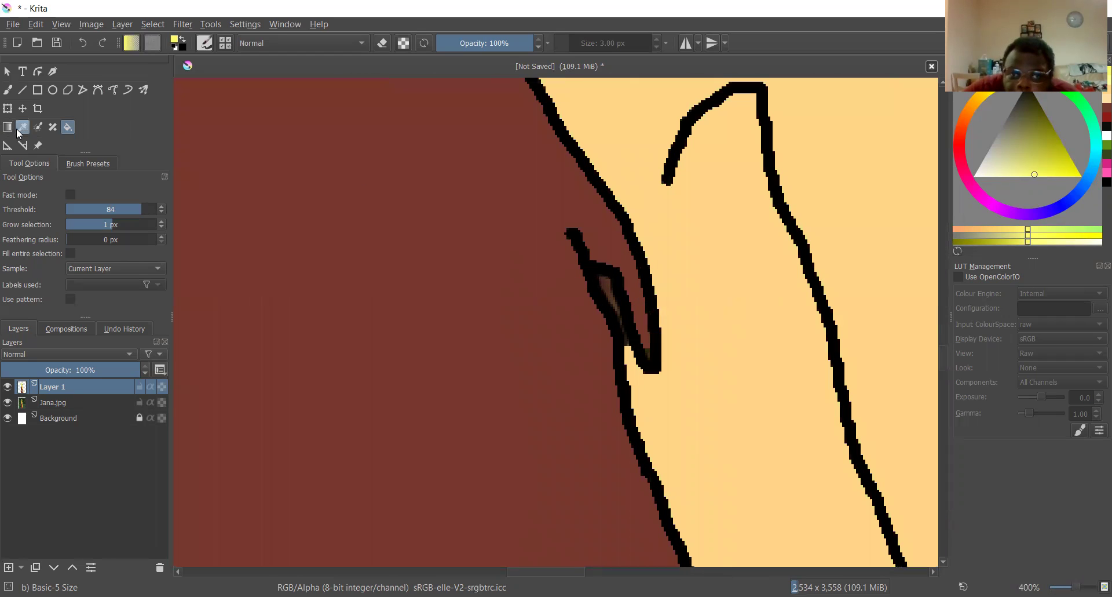
left_click(23, 127)
left_click(194, 227)
left_click(7, 89)
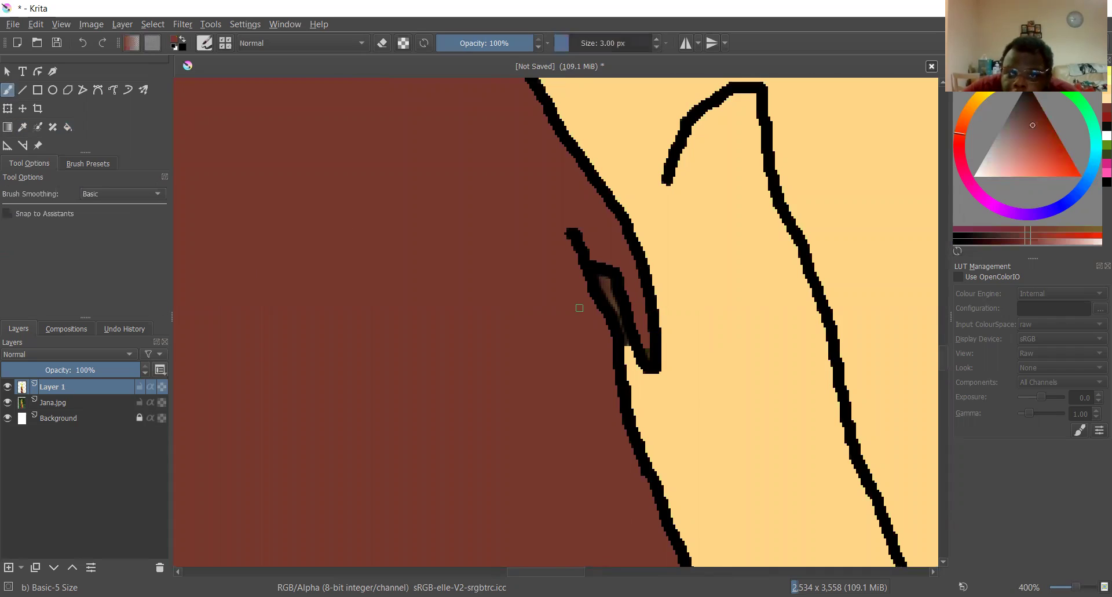
scroll(583, 307, "up", 1)
scroll(633, 249, "up", 2)
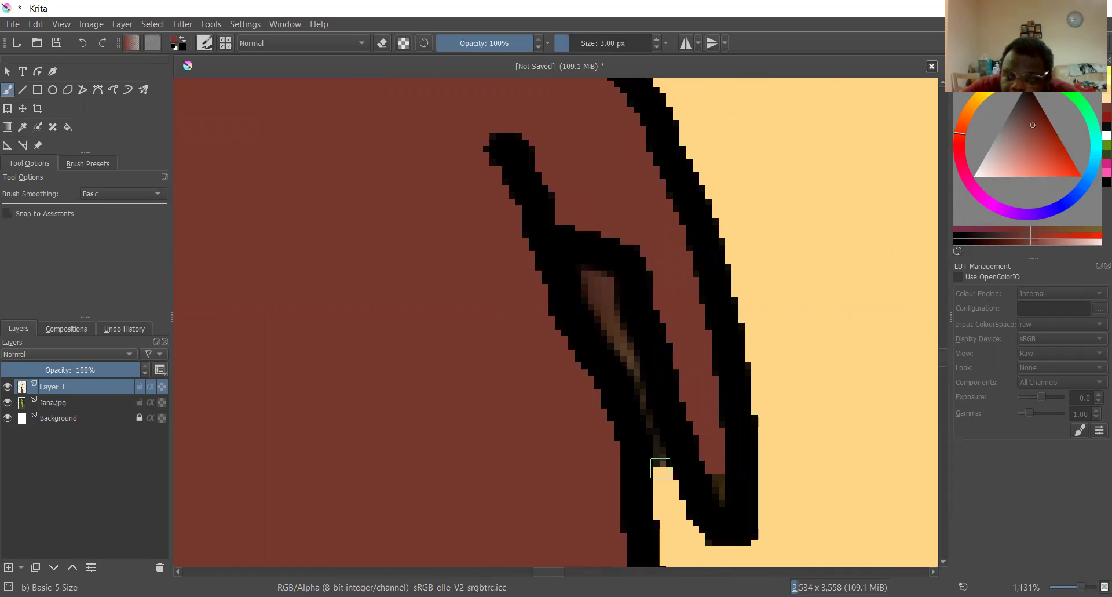
scroll(661, 441, "down", 4)
scroll(660, 439, "down", 3)
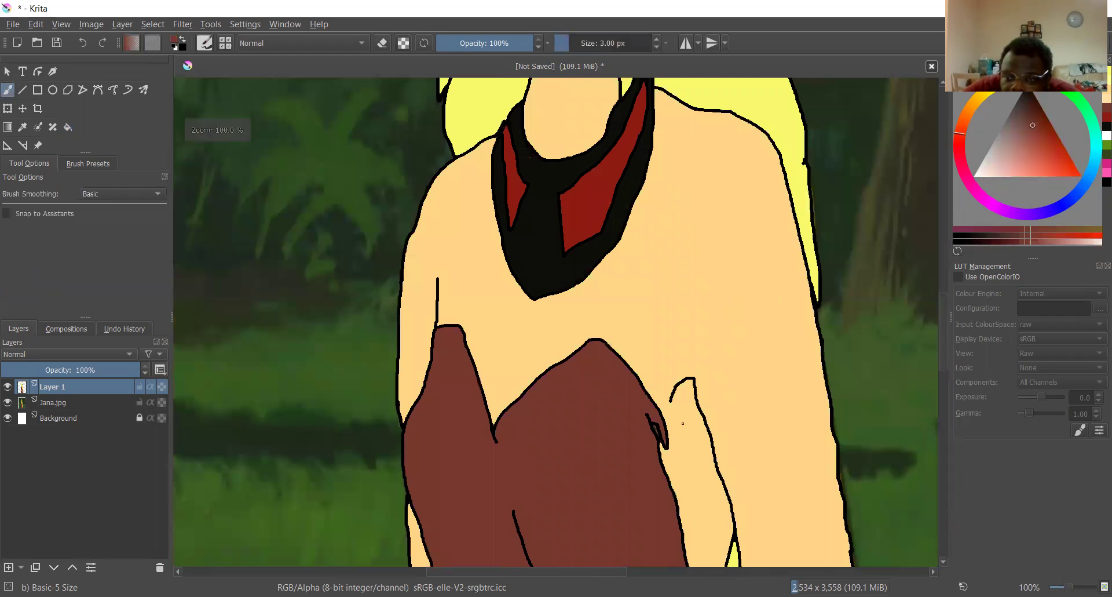
- Paint the upper part of the unfilled gap at the dress's armpit with the sampled brownish red
scroll(683, 423, "up", 7)
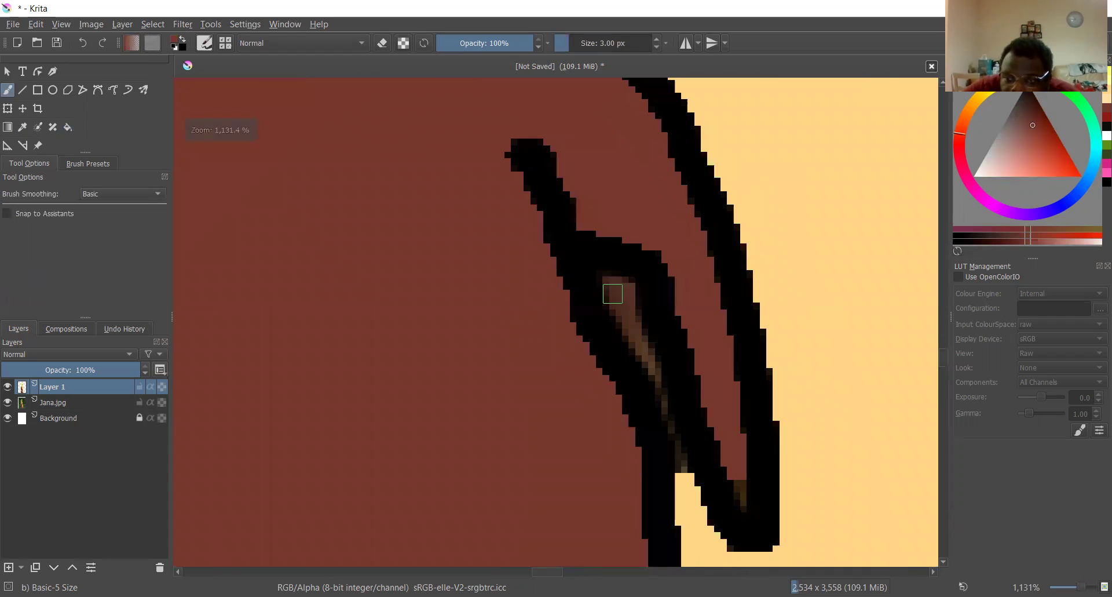
mouse_move(612, 281)
left_mouse_down()
mouse_move(635, 363)
mouse_move(660, 394)
mouse_move(636, 296)
mouse_move(616, 281)
mouse_move(644, 356)
mouse_move(638, 322)
left_mouse_up()
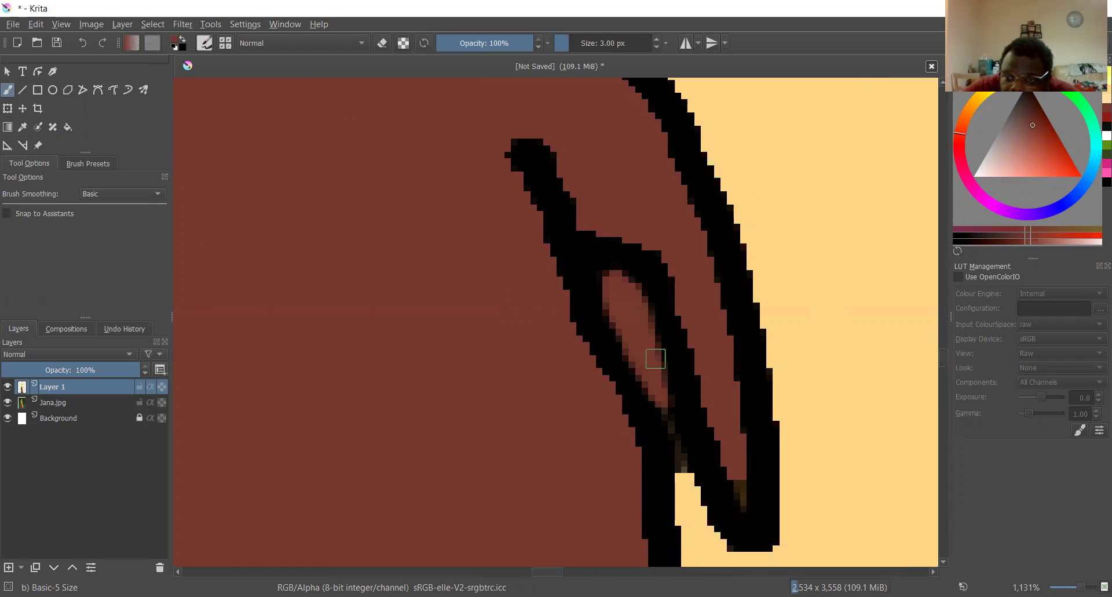
scroll(655, 356, "down", 5)
scroll(656, 362, "down", 2)
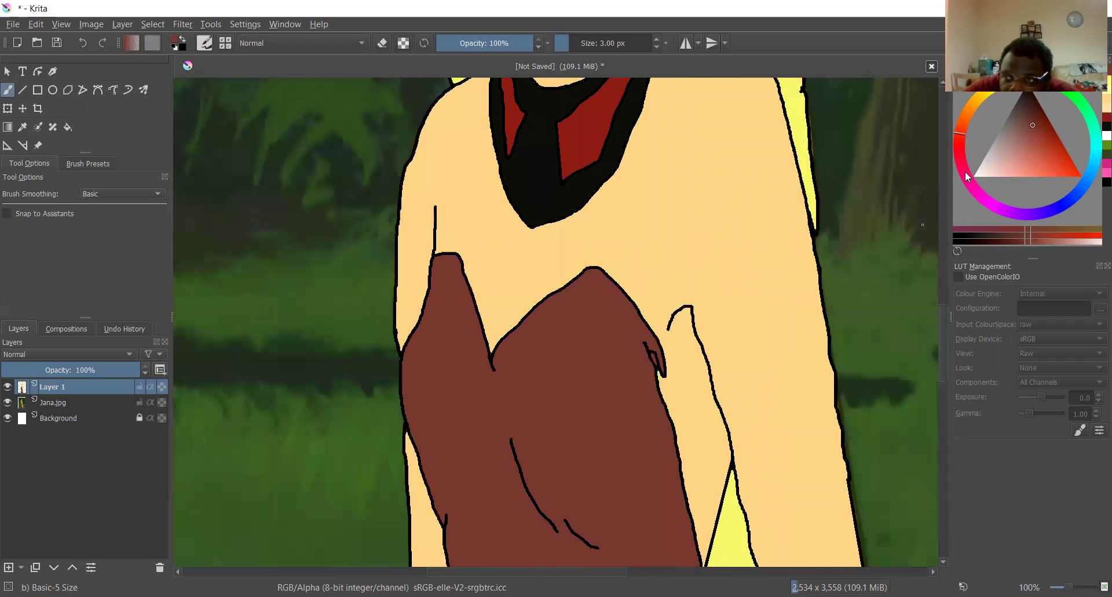
- Sample the skin tone and brush it into the lower end of the armpit gap at a 4 px brush size
left_click(23, 127)
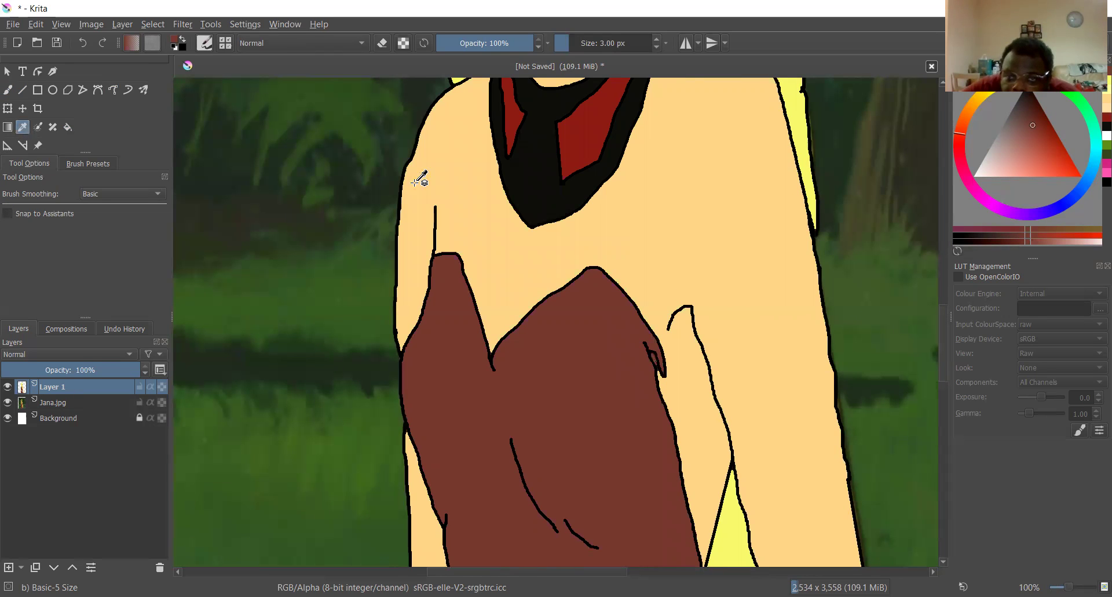
left_click(455, 180)
left_click(7, 90)
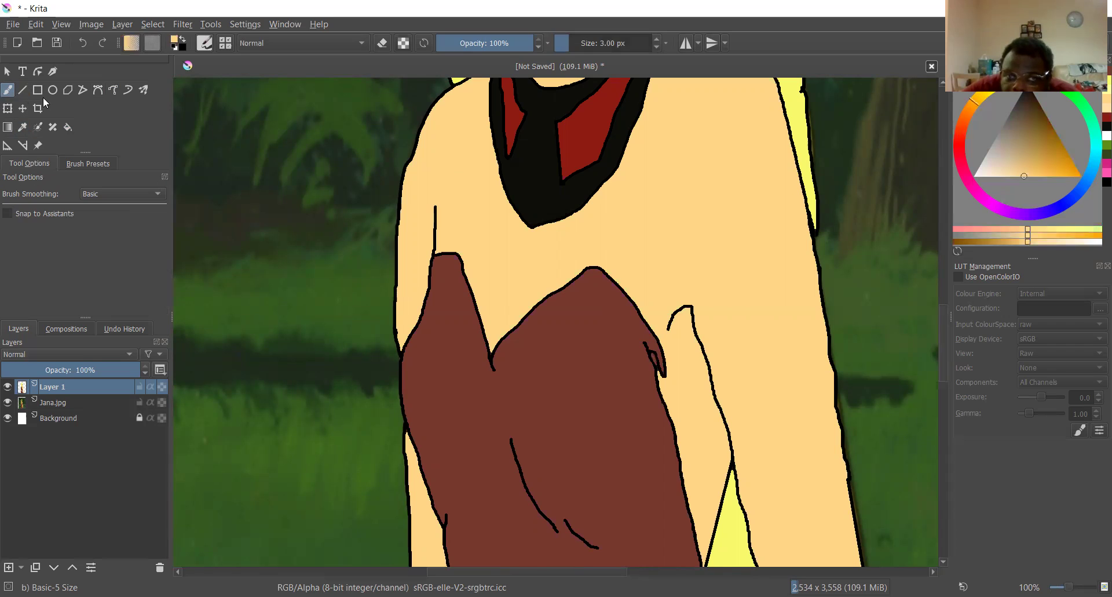
scroll(619, 308, "up", 6)
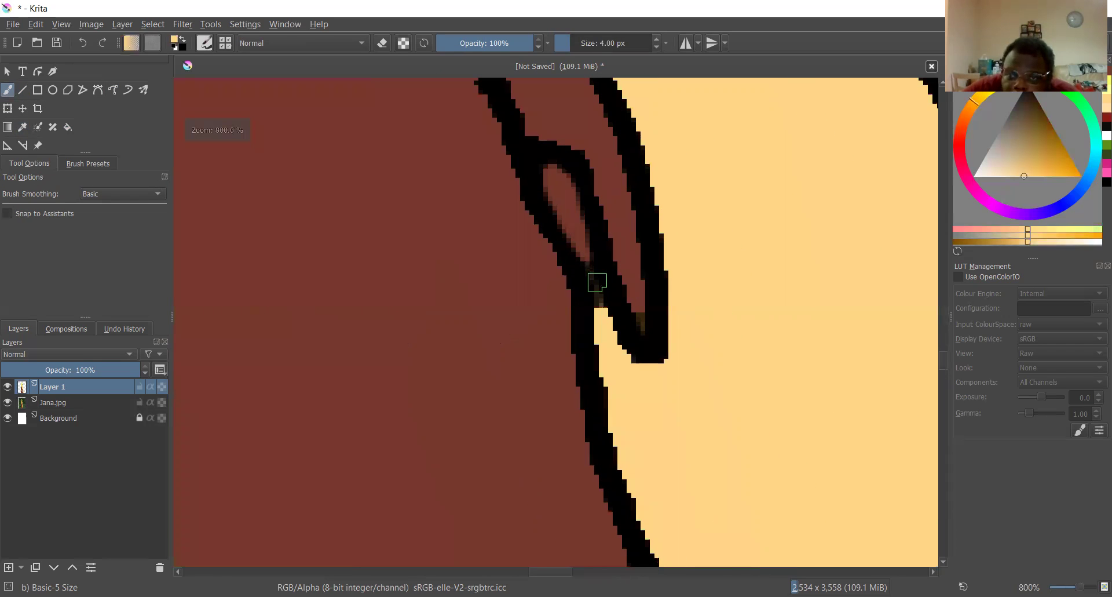
scroll(597, 282, "up", 2)
left_click_drag(579, 240, 610, 366)
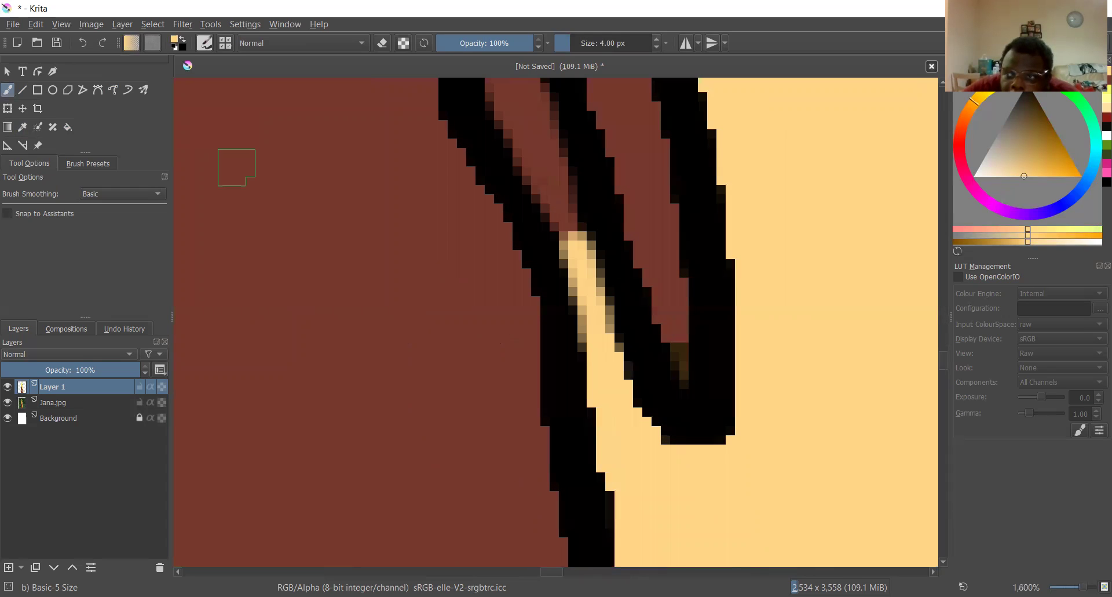
- Resample the dress's brownish red and paint the unfilled tip of the armpit fold
left_click(237, 167, "ctrl")
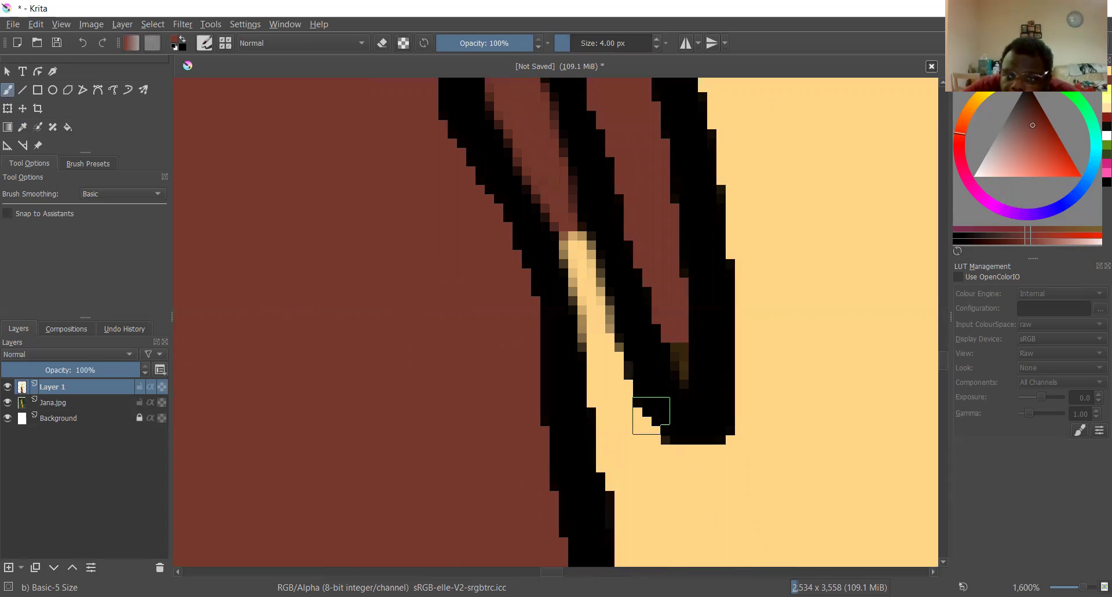
scroll(692, 378, "down", 1)
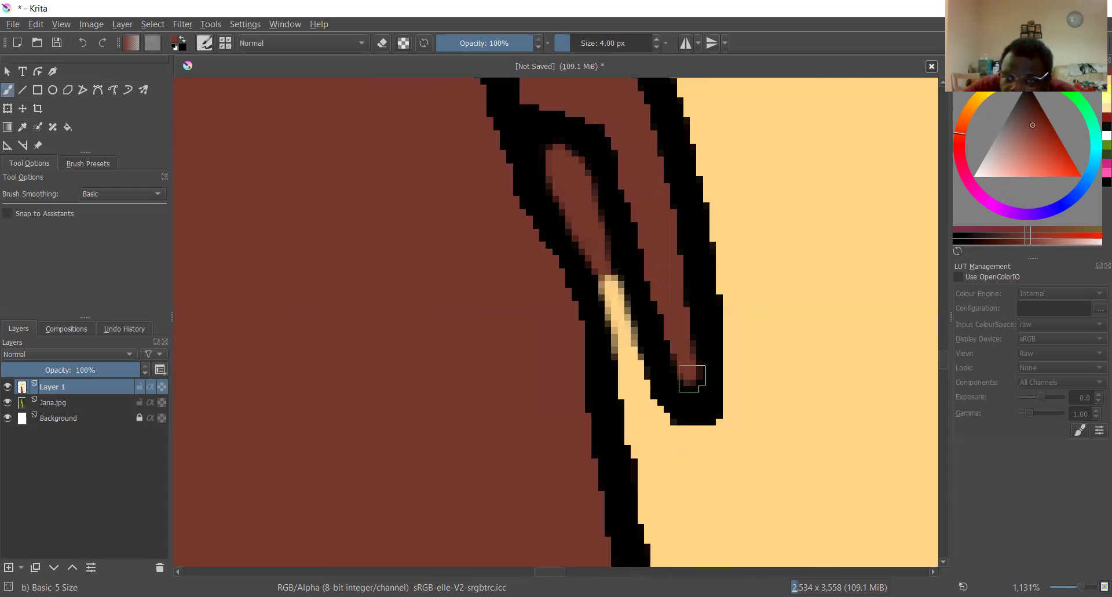
scroll(692, 378, "down", 10)
- Sample the skin tone and paint the unfilled tip of the narrow skin sliver near the dress's lower edge
scroll(692, 378, "up", 1)
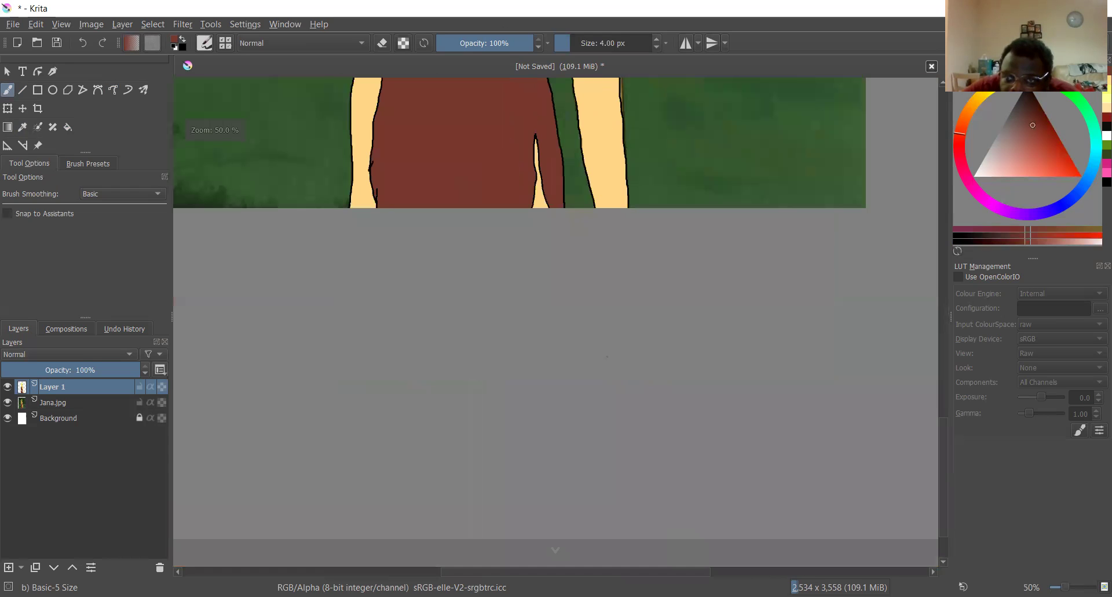
scroll(538, 142, "up", 5)
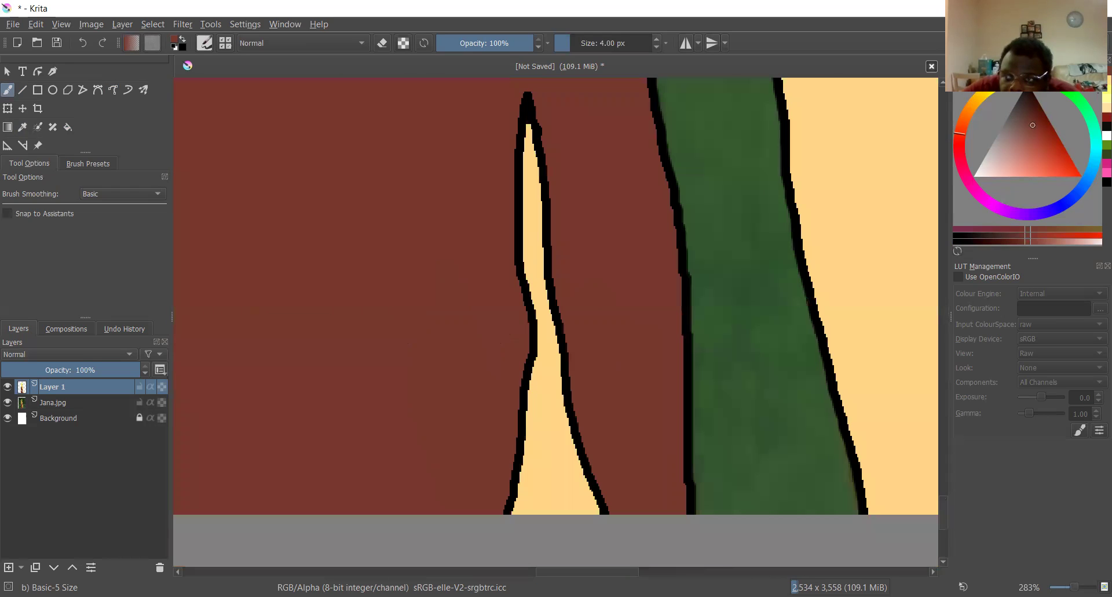
left_click(530, 139, "ctrl")
scroll(552, 130, "up", 1)
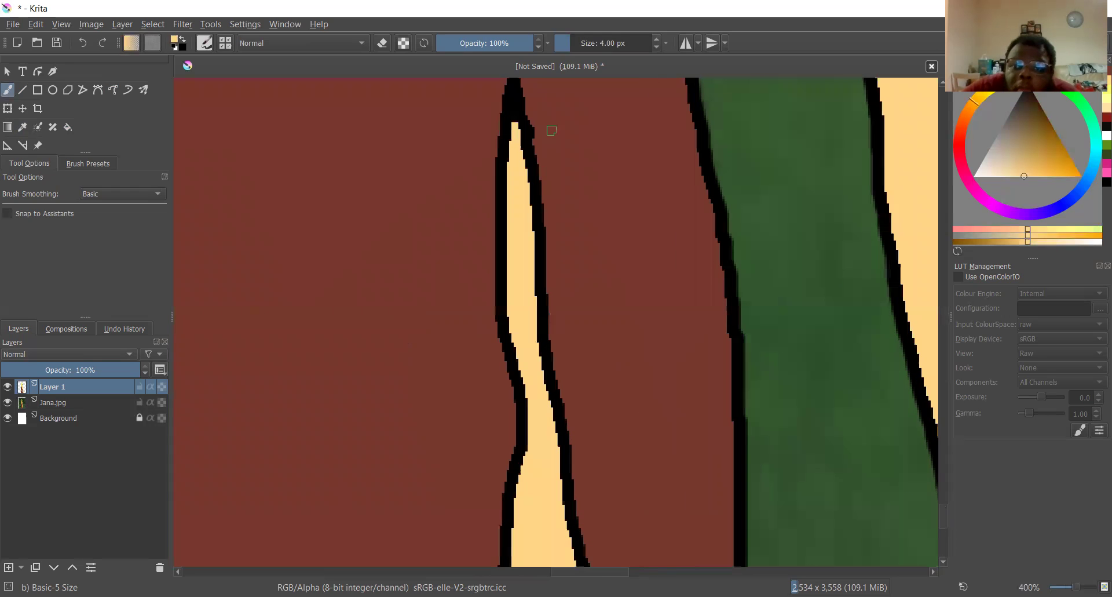
scroll(506, 112, "up", 1)
left_click_drag(505, 113, 509, 166)
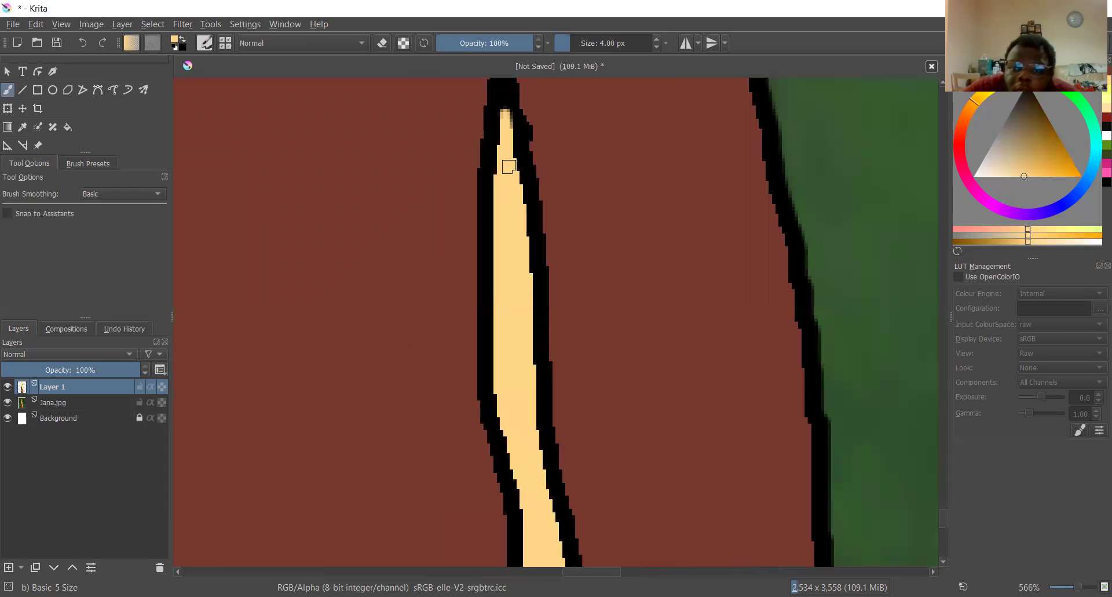
scroll(509, 205, "down", 1)
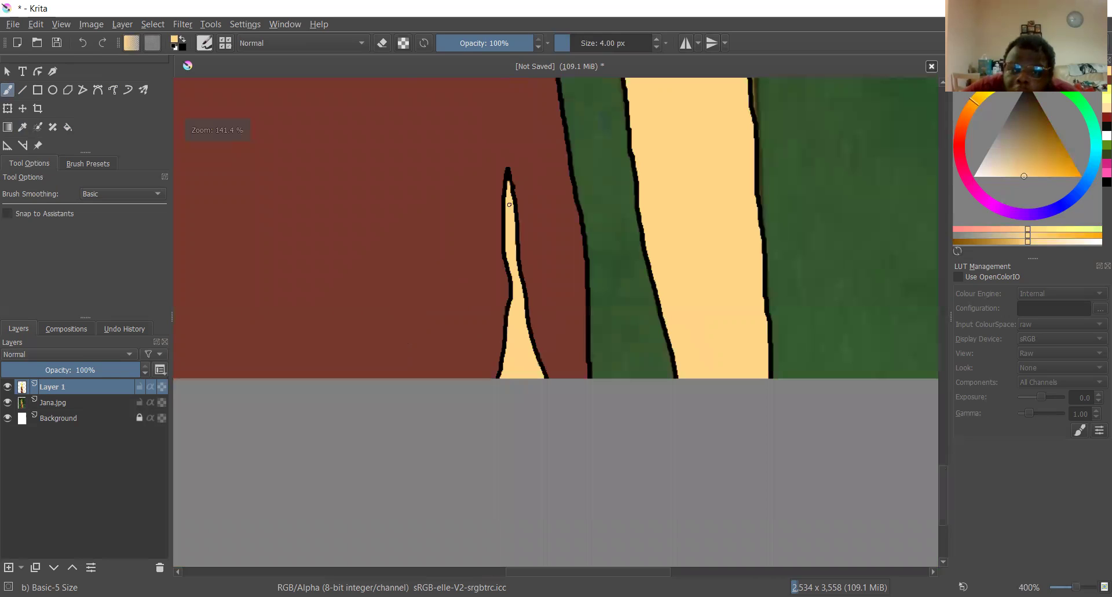
- Delete the Jana.jpg reference layer and check the face and hair against the plain white background
scroll(509, 204, "down", 3)
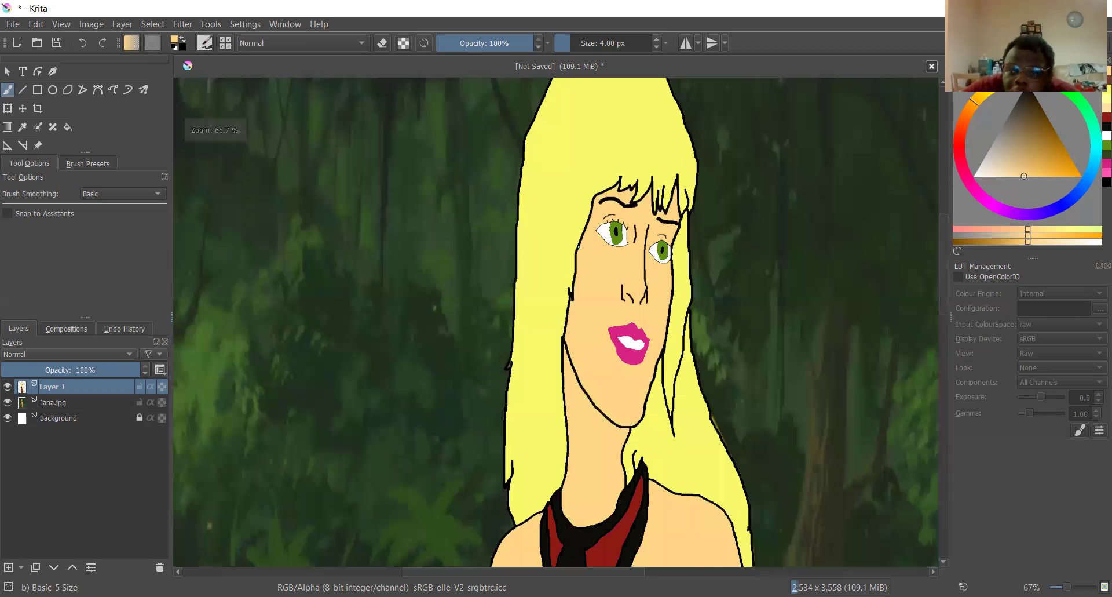
scroll(578, 246, "down", 3)
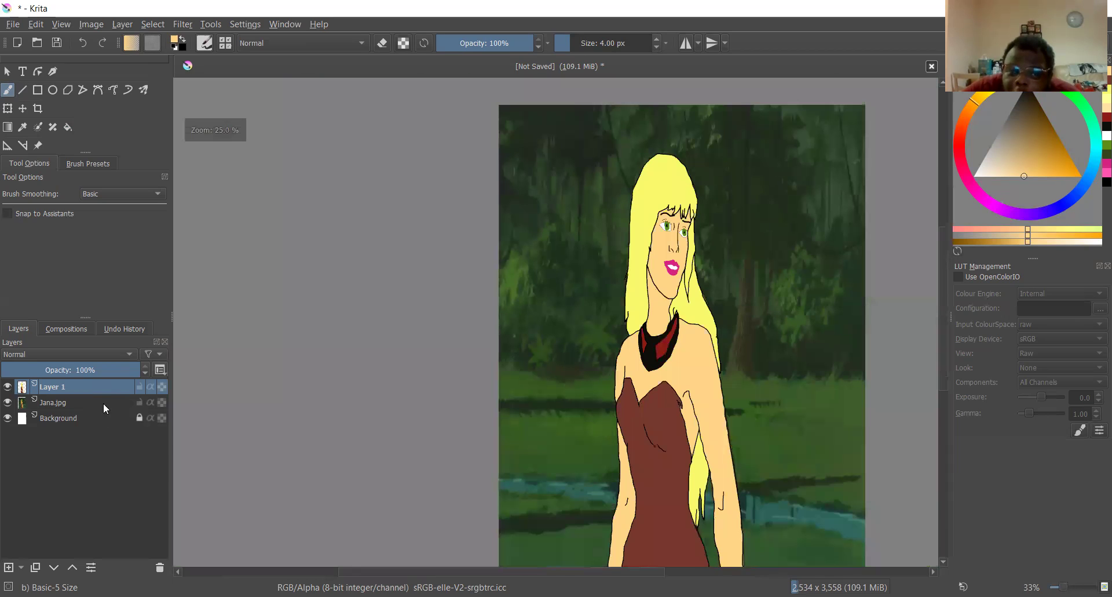
right_click(105, 400)
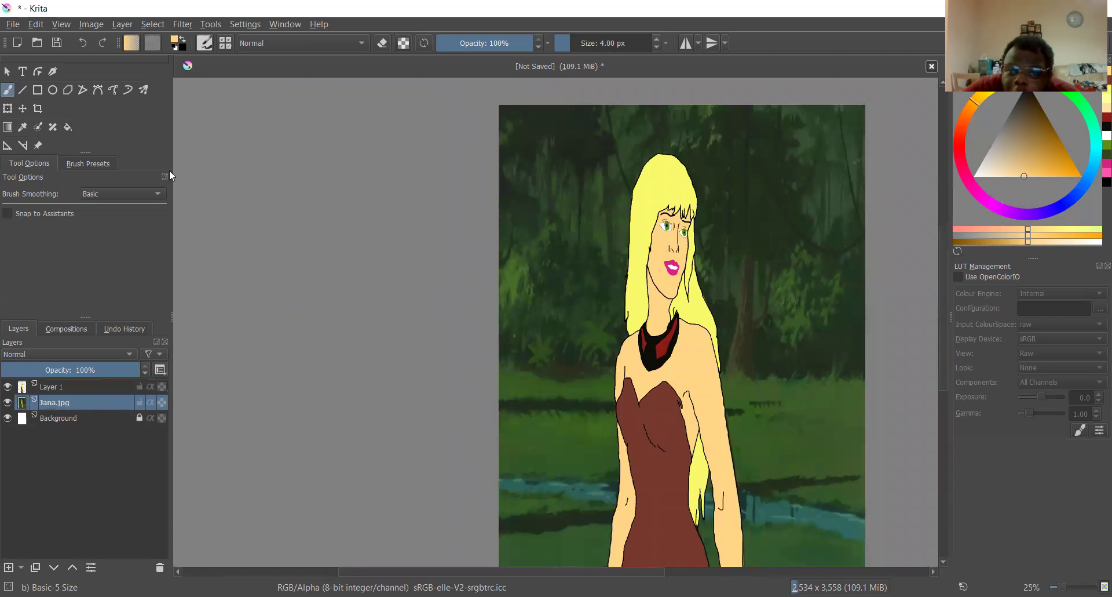
key("r")
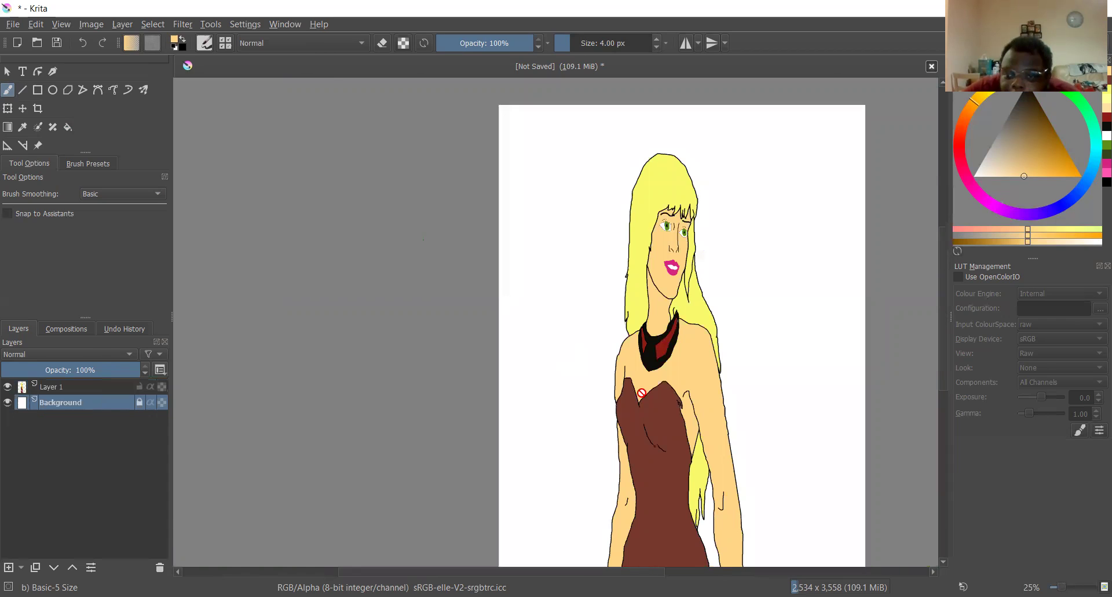
scroll(682, 154, "up", 3)
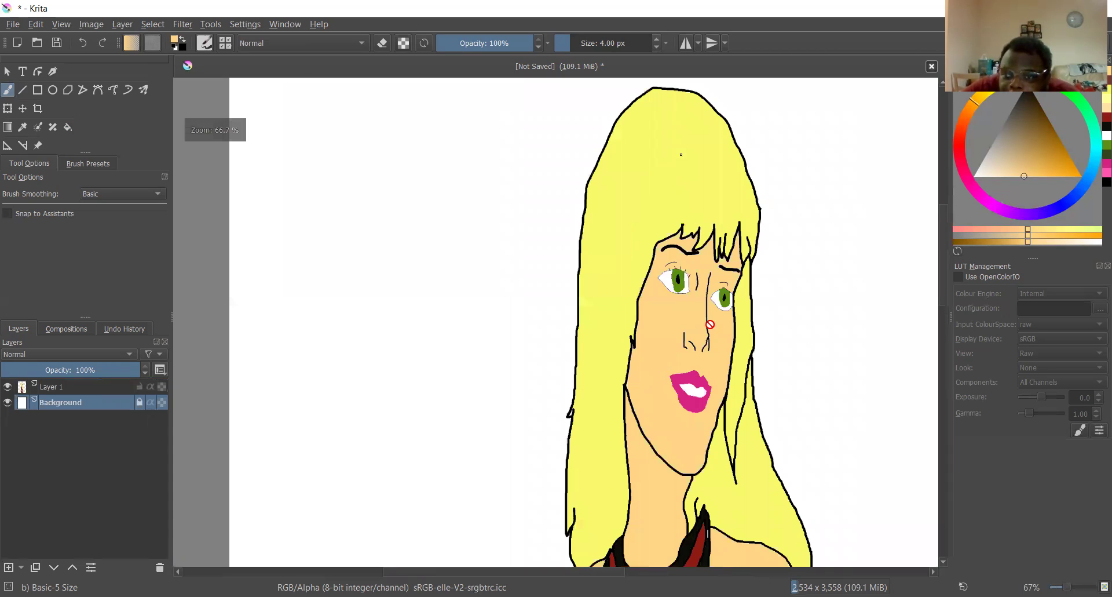
scroll(689, 226, "up", 2)
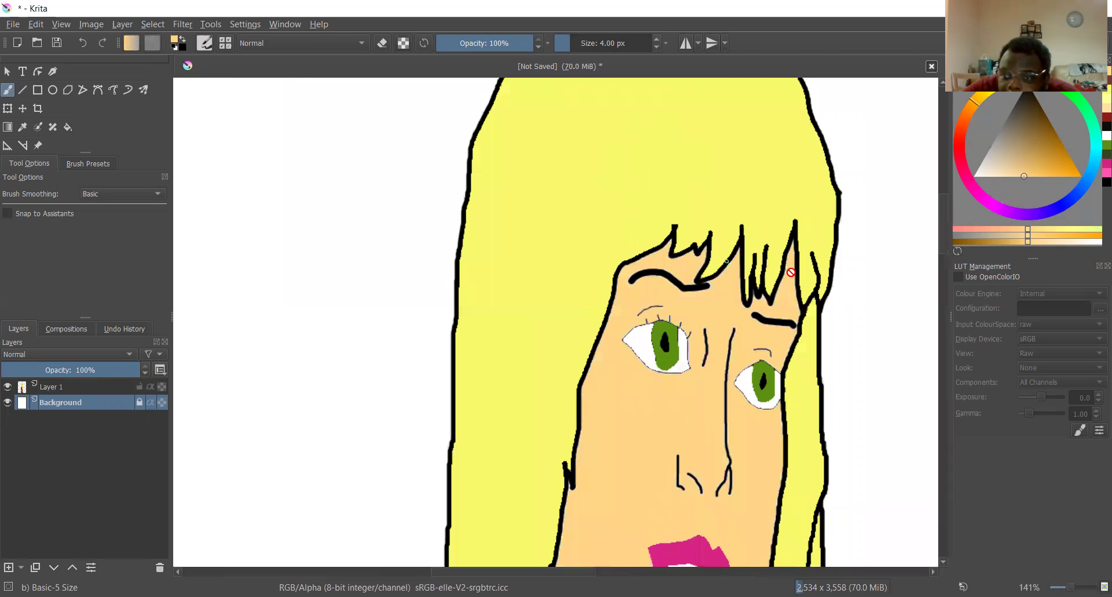
scroll(791, 272, "up", 2)
scroll(799, 364, "down", 3)
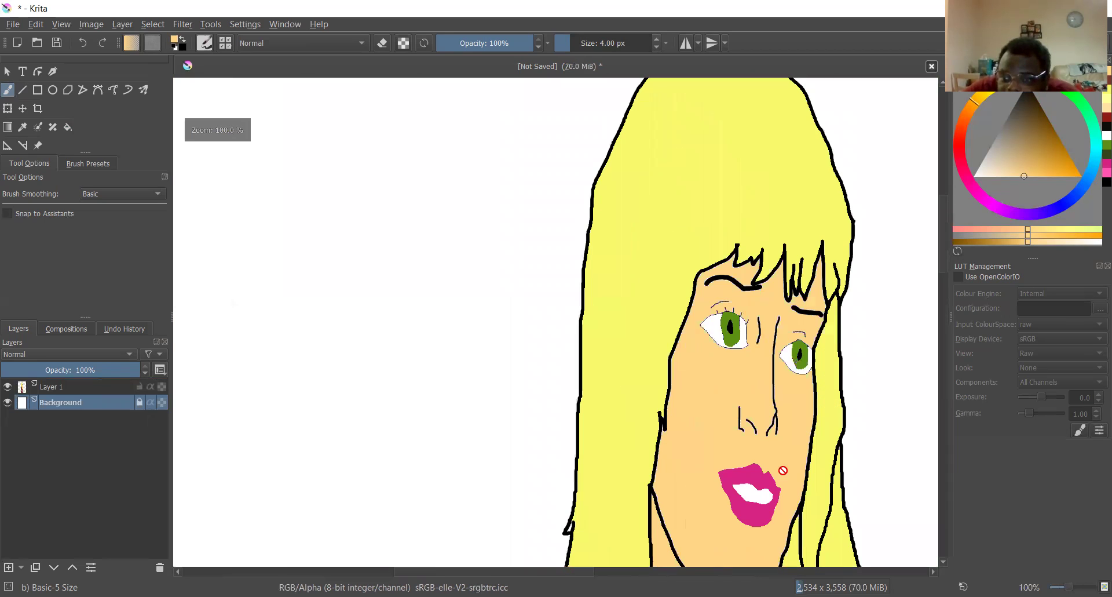
scroll(777, 517, "down", 4)
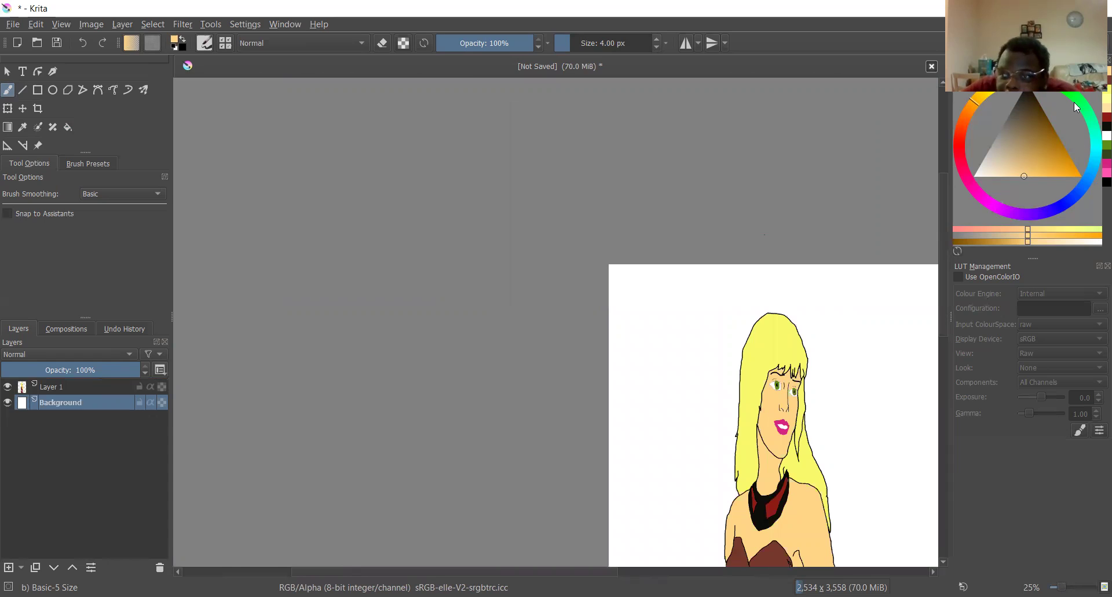
- Choose a dark green and fill the whole Background layer with it
left_click(1051, 93)
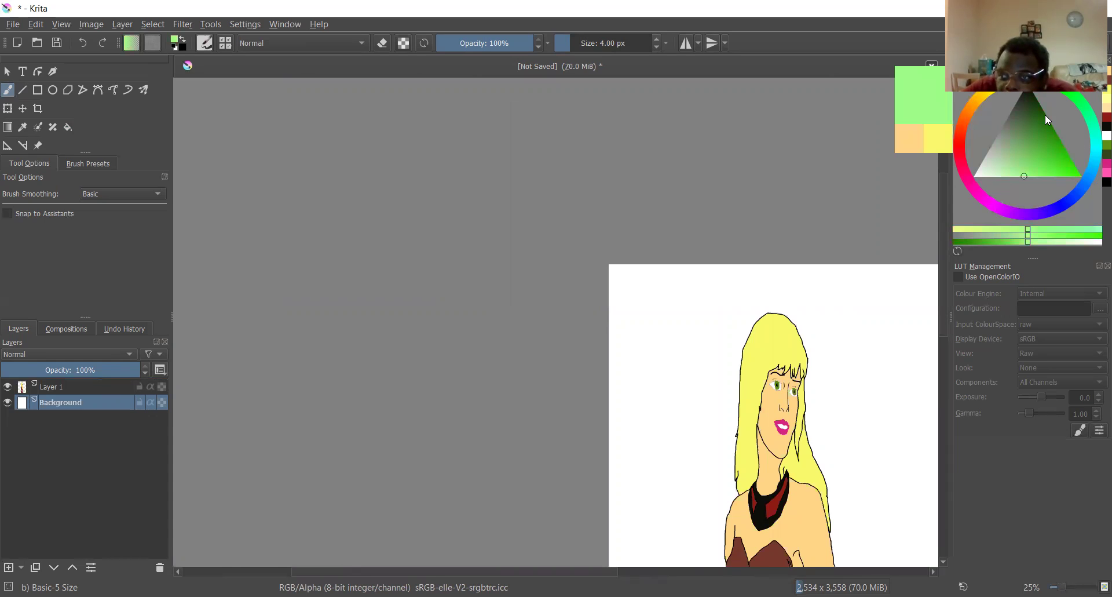
left_click(1038, 113)
left_click(1044, 110)
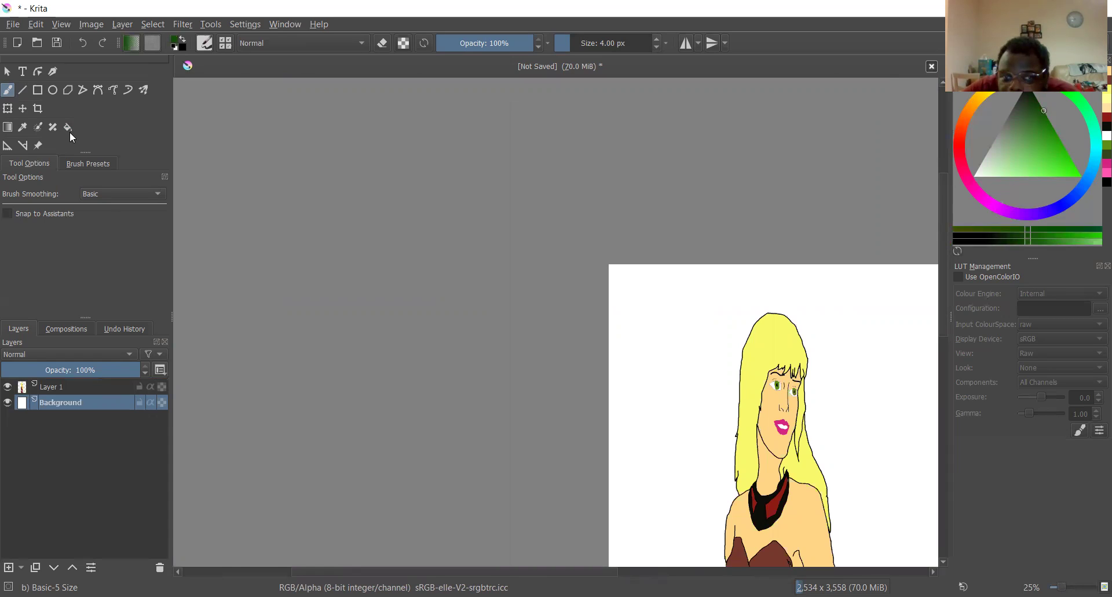
key("f")
left_click(142, 220)
scroll(679, 353, "down", 5)
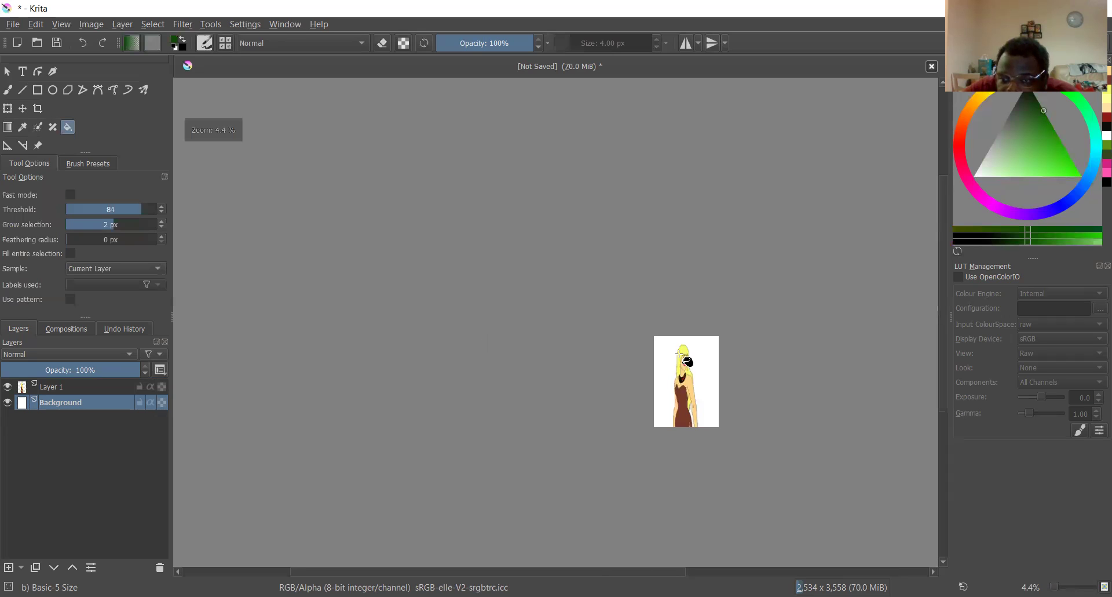
scroll(735, 393, "up", 2)
left_click(728, 393)
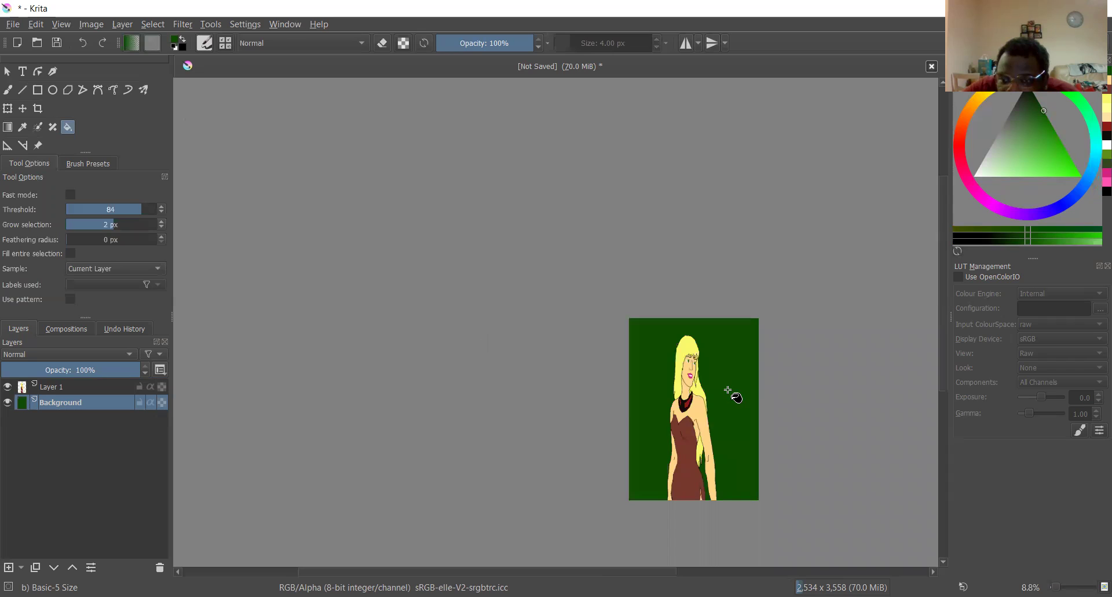
- On Layer 1, sample the hair yellow and brush it into the unfilled tip of the narrow strand beside the arm
scroll(733, 392, "up", 1)
scroll(703, 459, "up", 2)
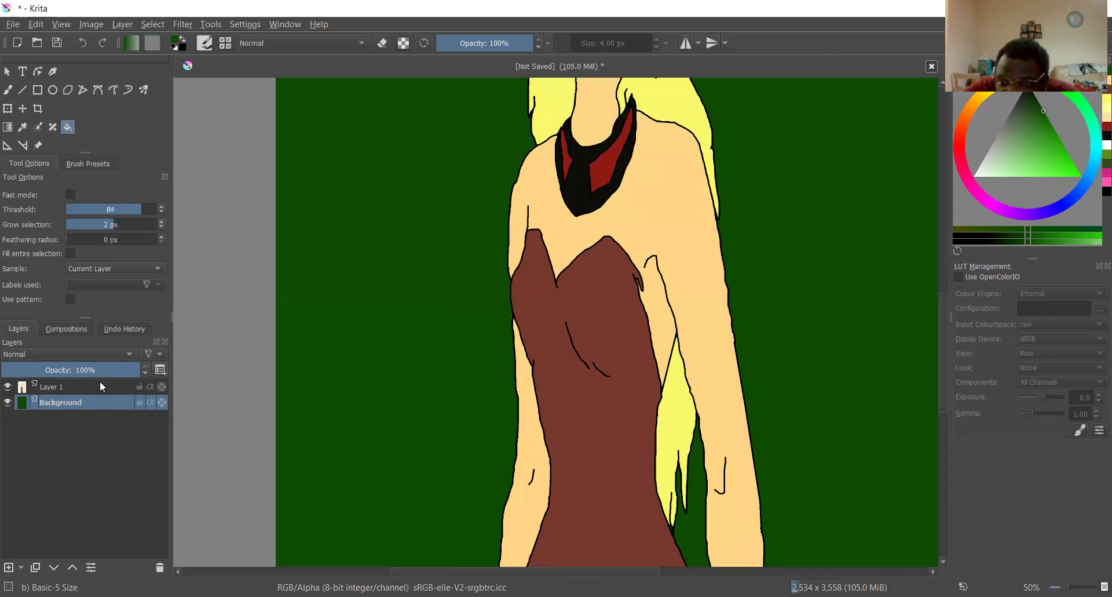
left_click(101, 387)
scroll(676, 531, "up", 5)
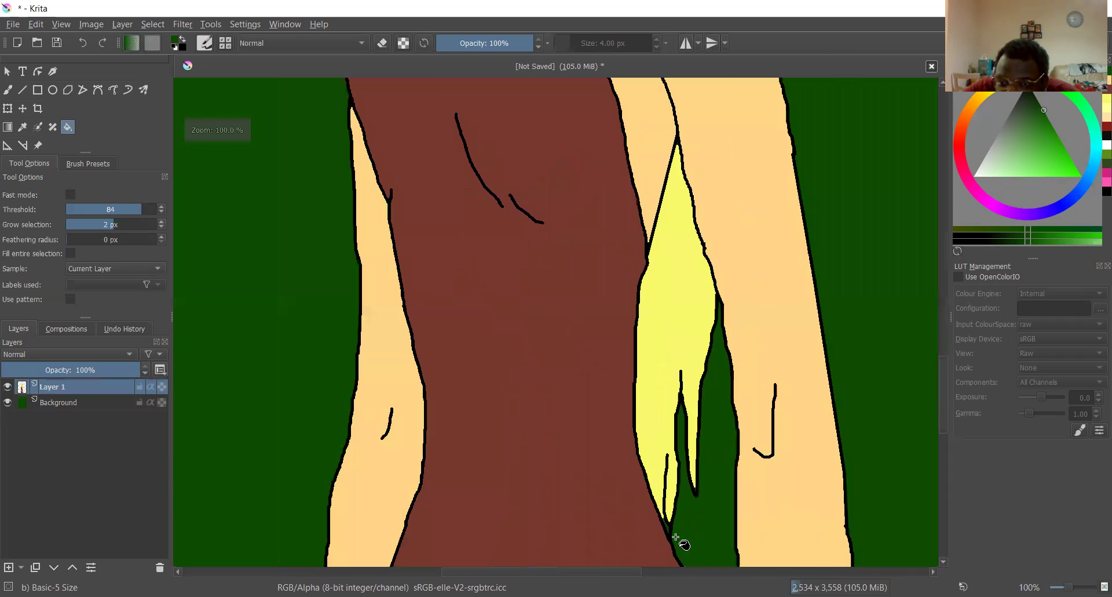
left_click(620, 480)
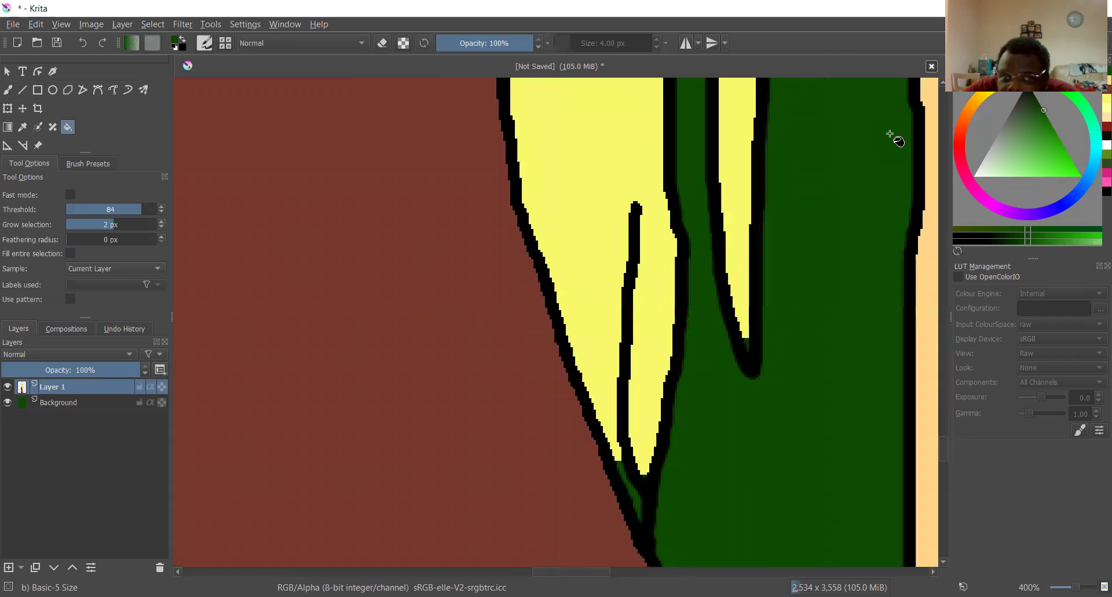
left_click(22, 127)
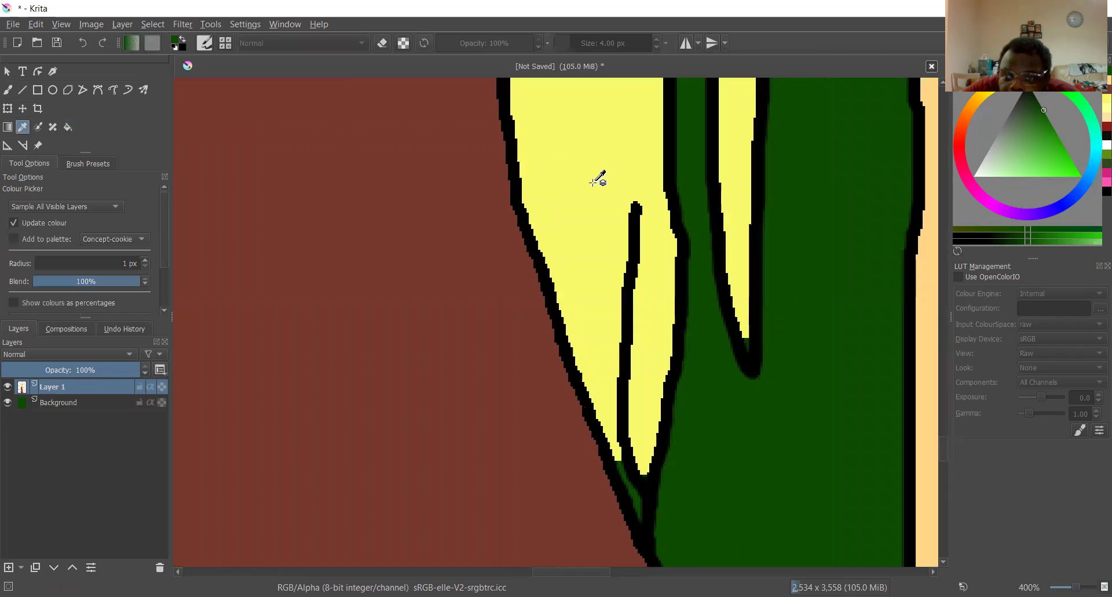
left_click(596, 179)
left_click(7, 89)
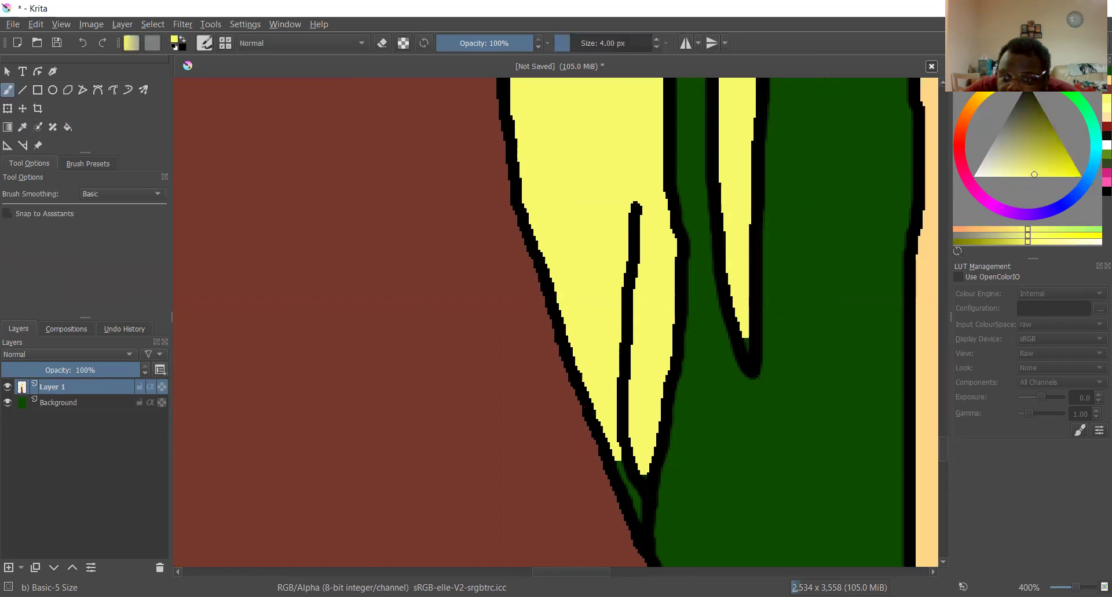
scroll(745, 307, "up", 3)
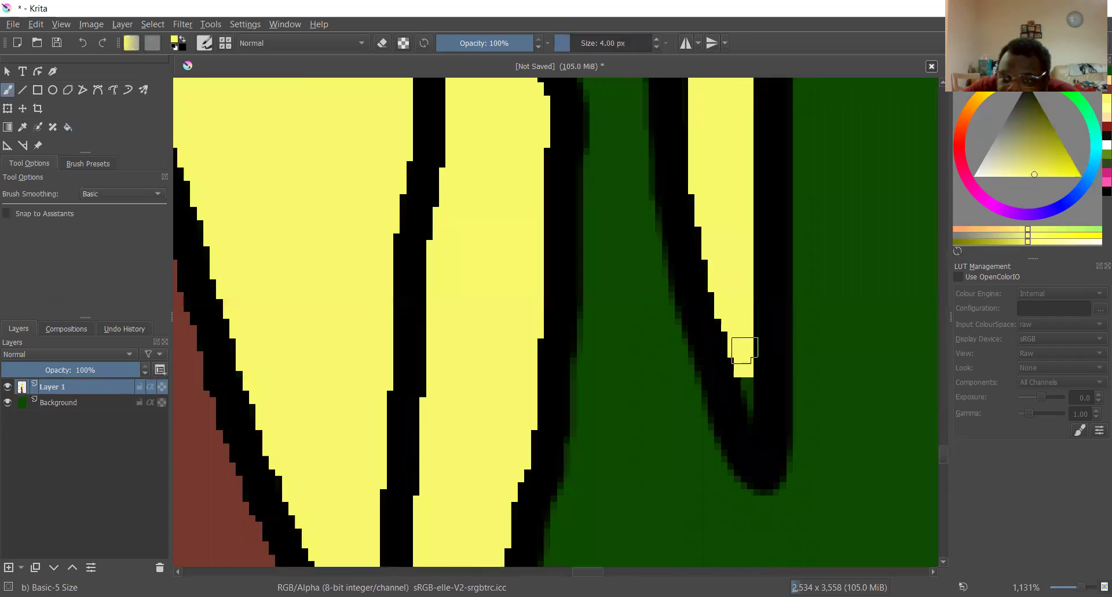
left_click_drag(747, 363, 748, 413)
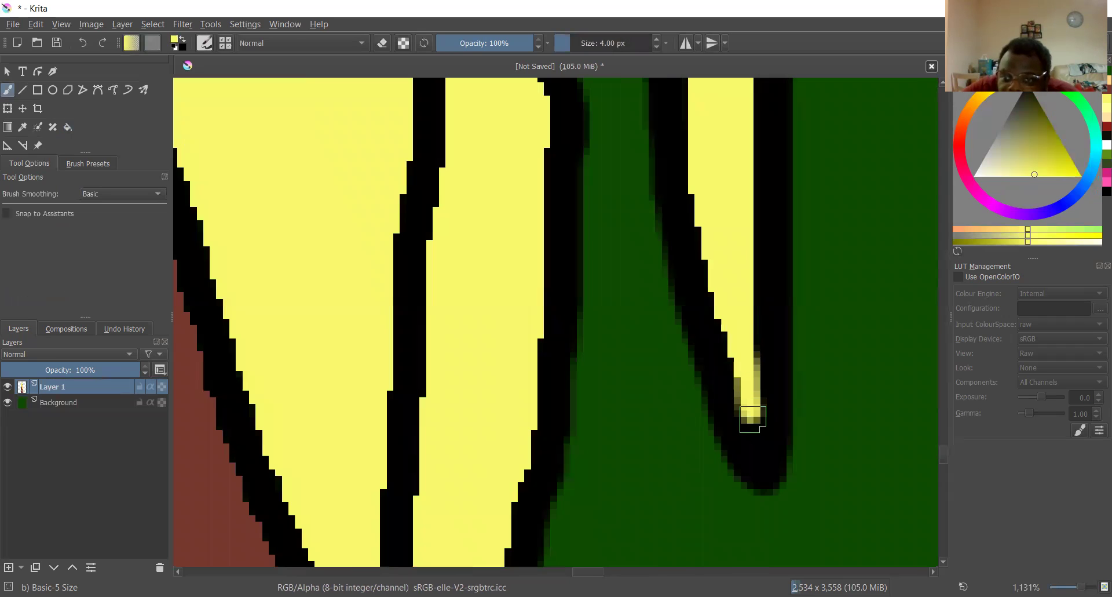
- Paint the green gap at the lower end of the hair lock, along the dress edge, with the hair yellow
scroll(747, 411, "down", 4)
scroll(666, 522, "up", 3)
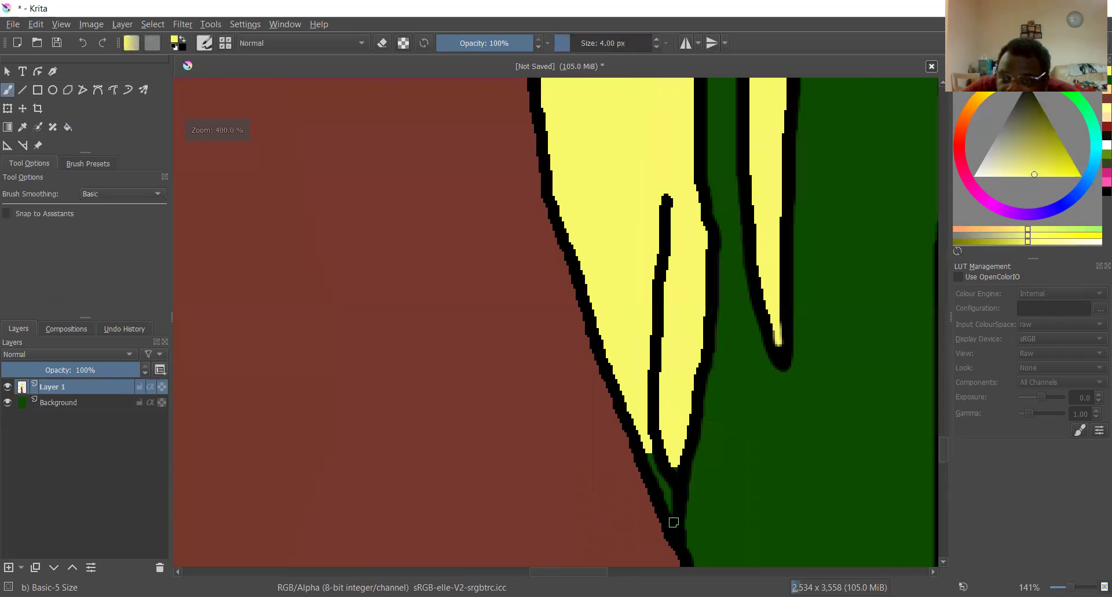
mouse_move(629, 372)
left_mouse_down()
mouse_move(643, 422)
mouse_move(672, 457)
mouse_move(672, 470)
mouse_move(636, 365)
mouse_move(665, 482)
left_mouse_up()
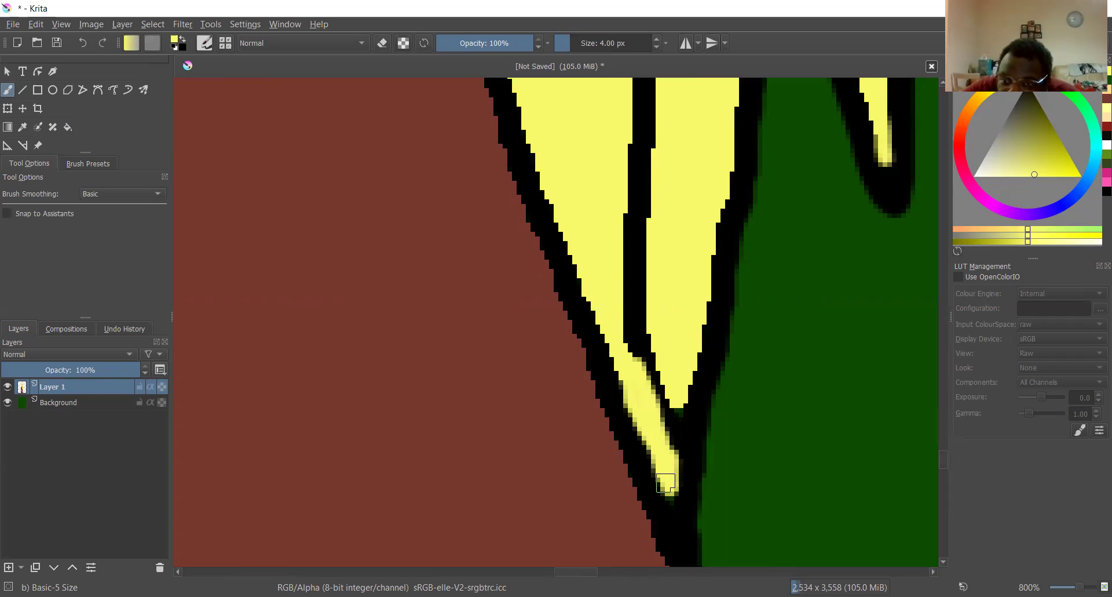
- Brush hair yellow over the small green gap at the lower tip of the inner hair strand beside the dress
scroll(672, 458, "up", 2)
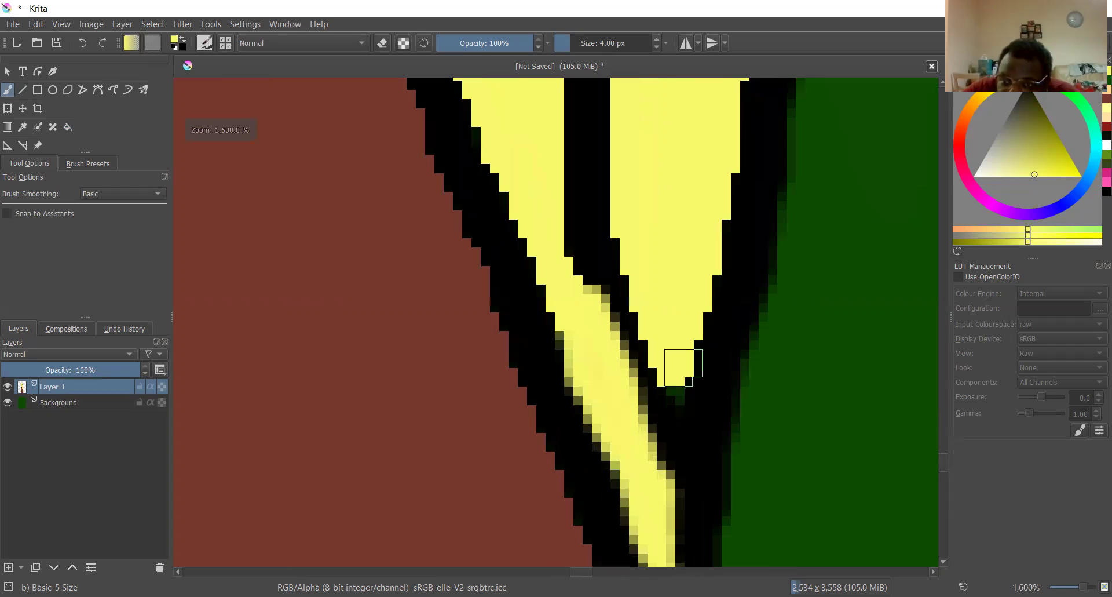
left_click_drag(678, 363, 684, 405)
scroll(687, 406, "down", 3)
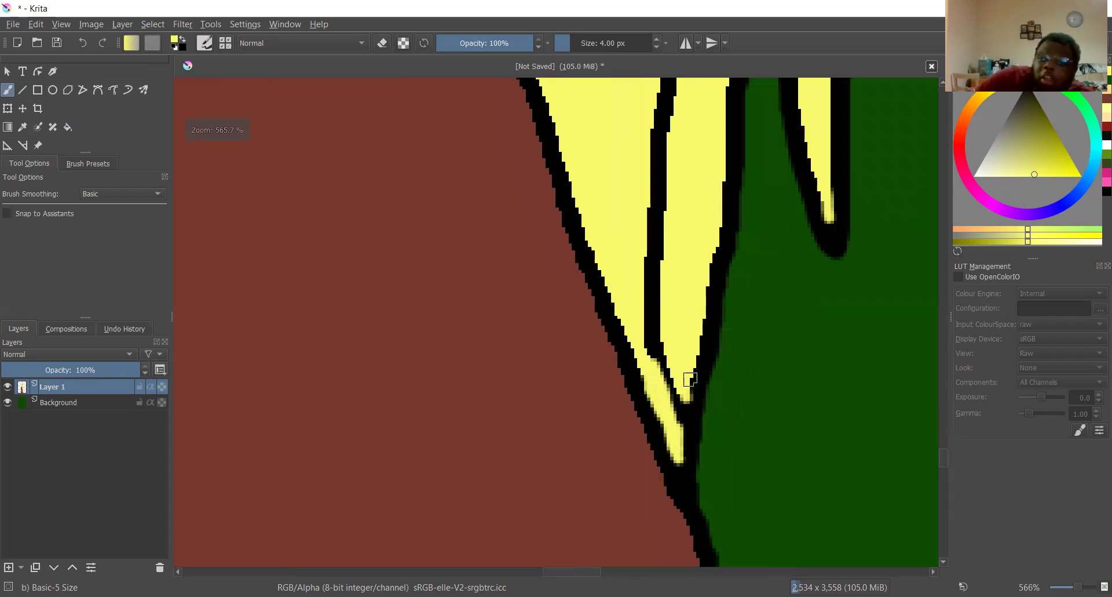
- Paint the tiny green gap where the two hair strand lines meet beside the jaw with the hair yellow
key("minus")
key("minus")
key("minus")
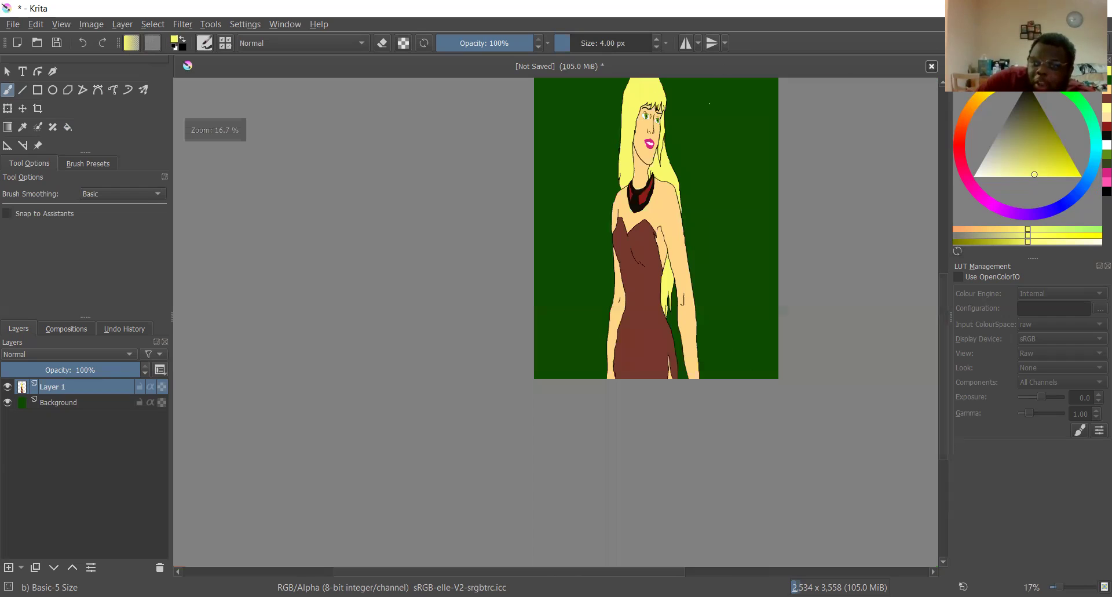
scroll(650, 144, "up", 2)
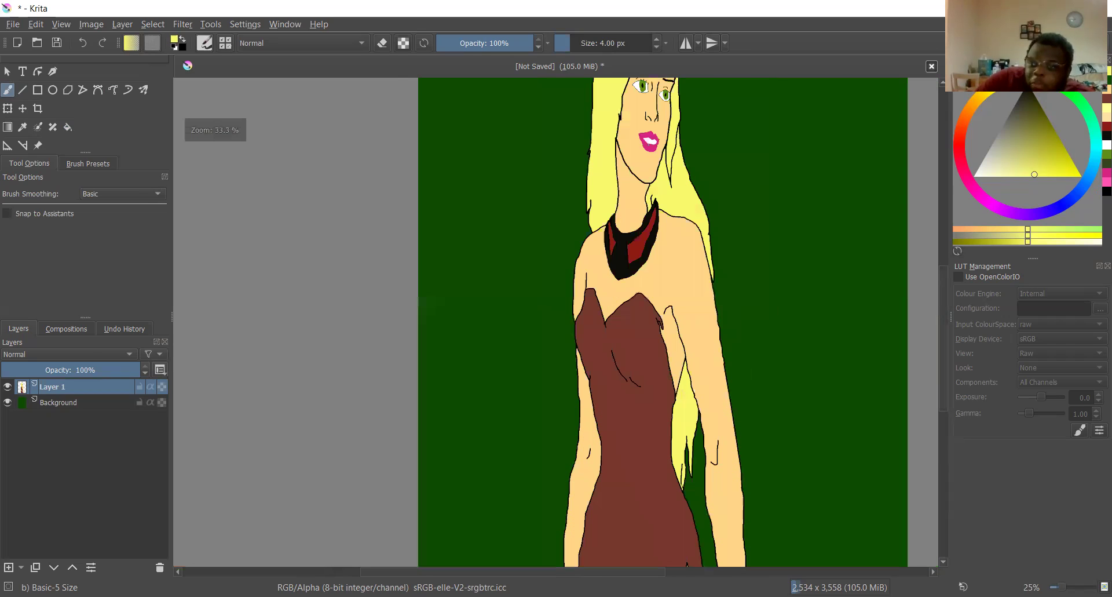
scroll(663, 228, "up", 4)
scroll(663, 227, "up", 5)
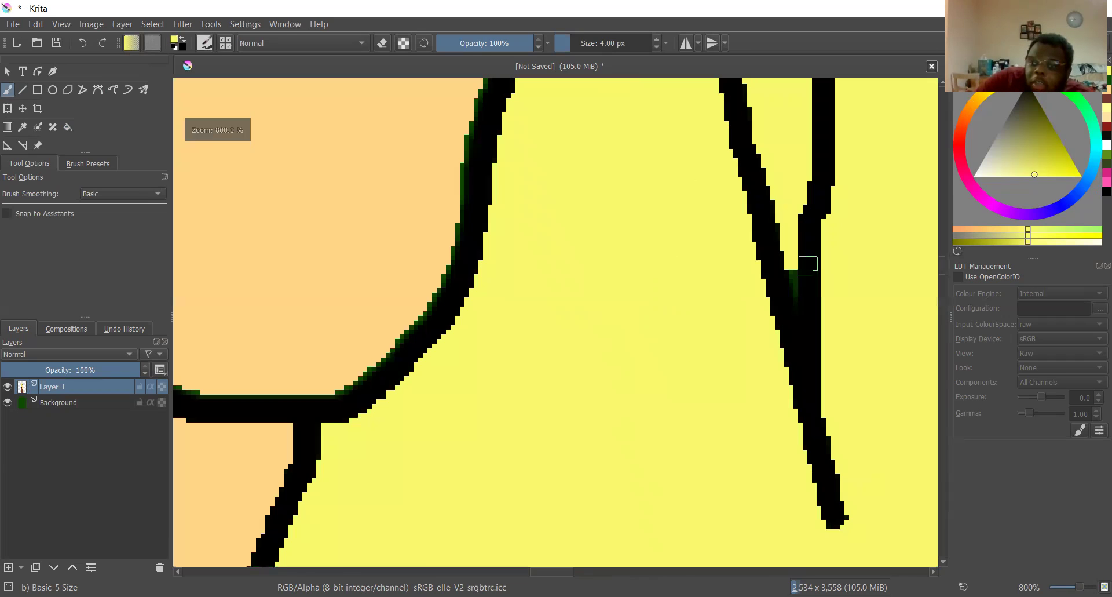
scroll(808, 265, "up", 2)
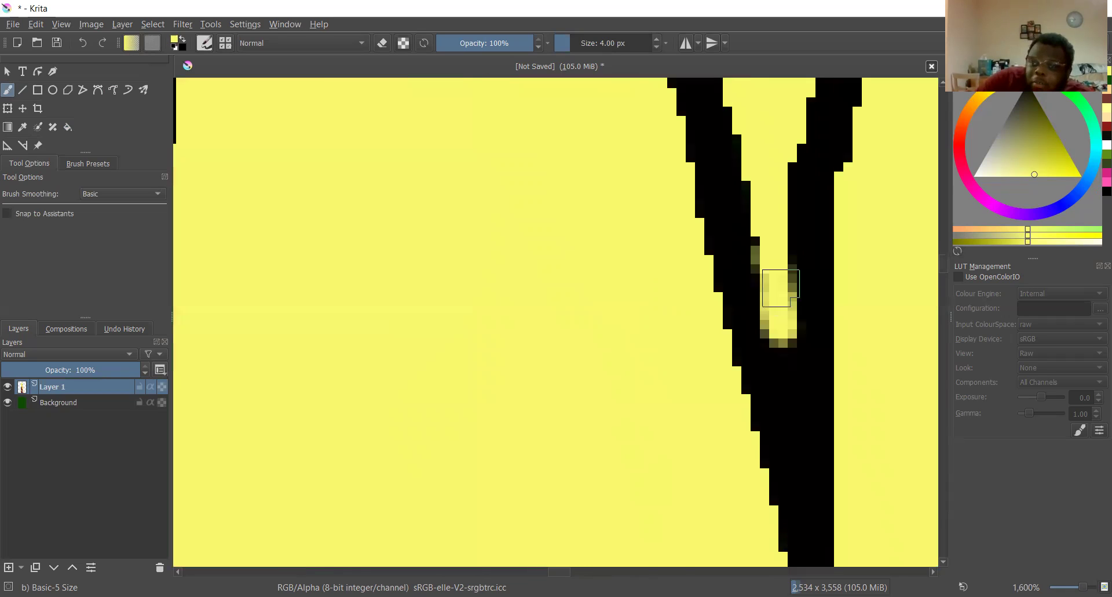
scroll(781, 288, "down", 5)
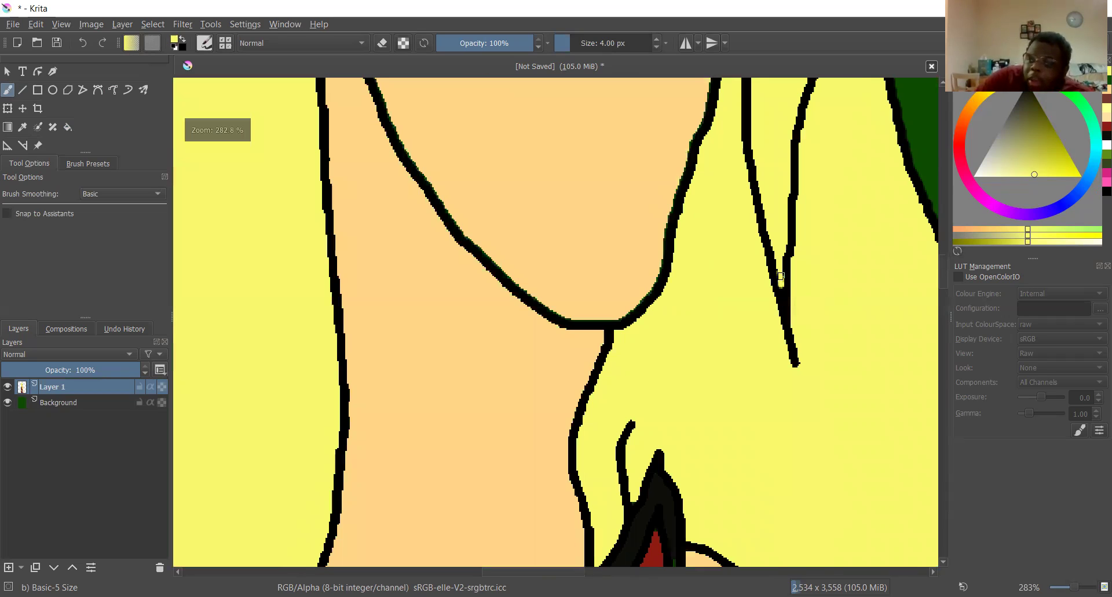
scroll(781, 277, "down", 7)
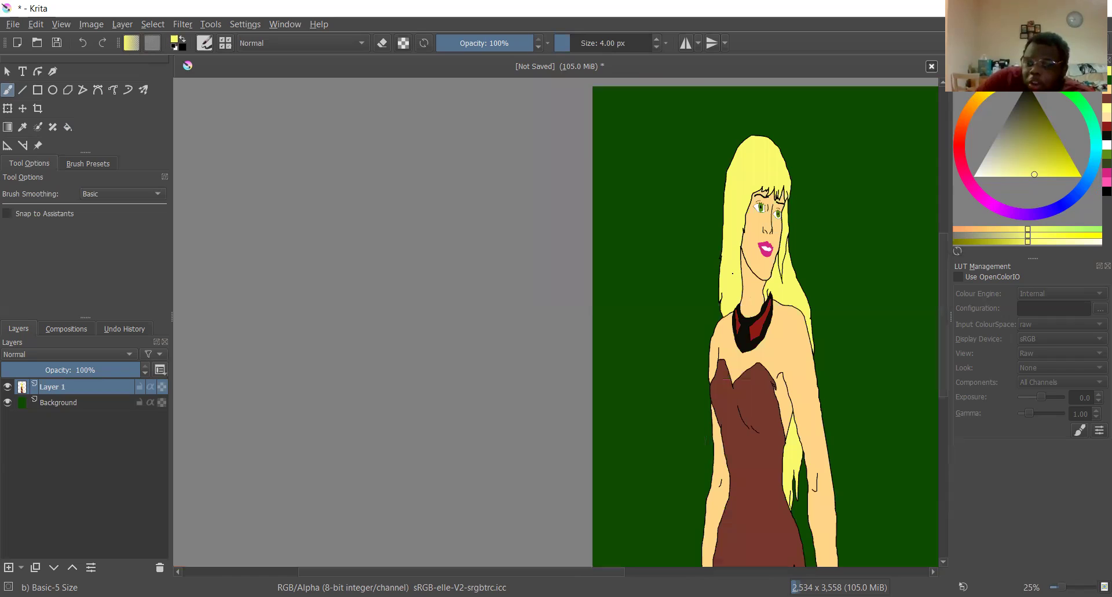